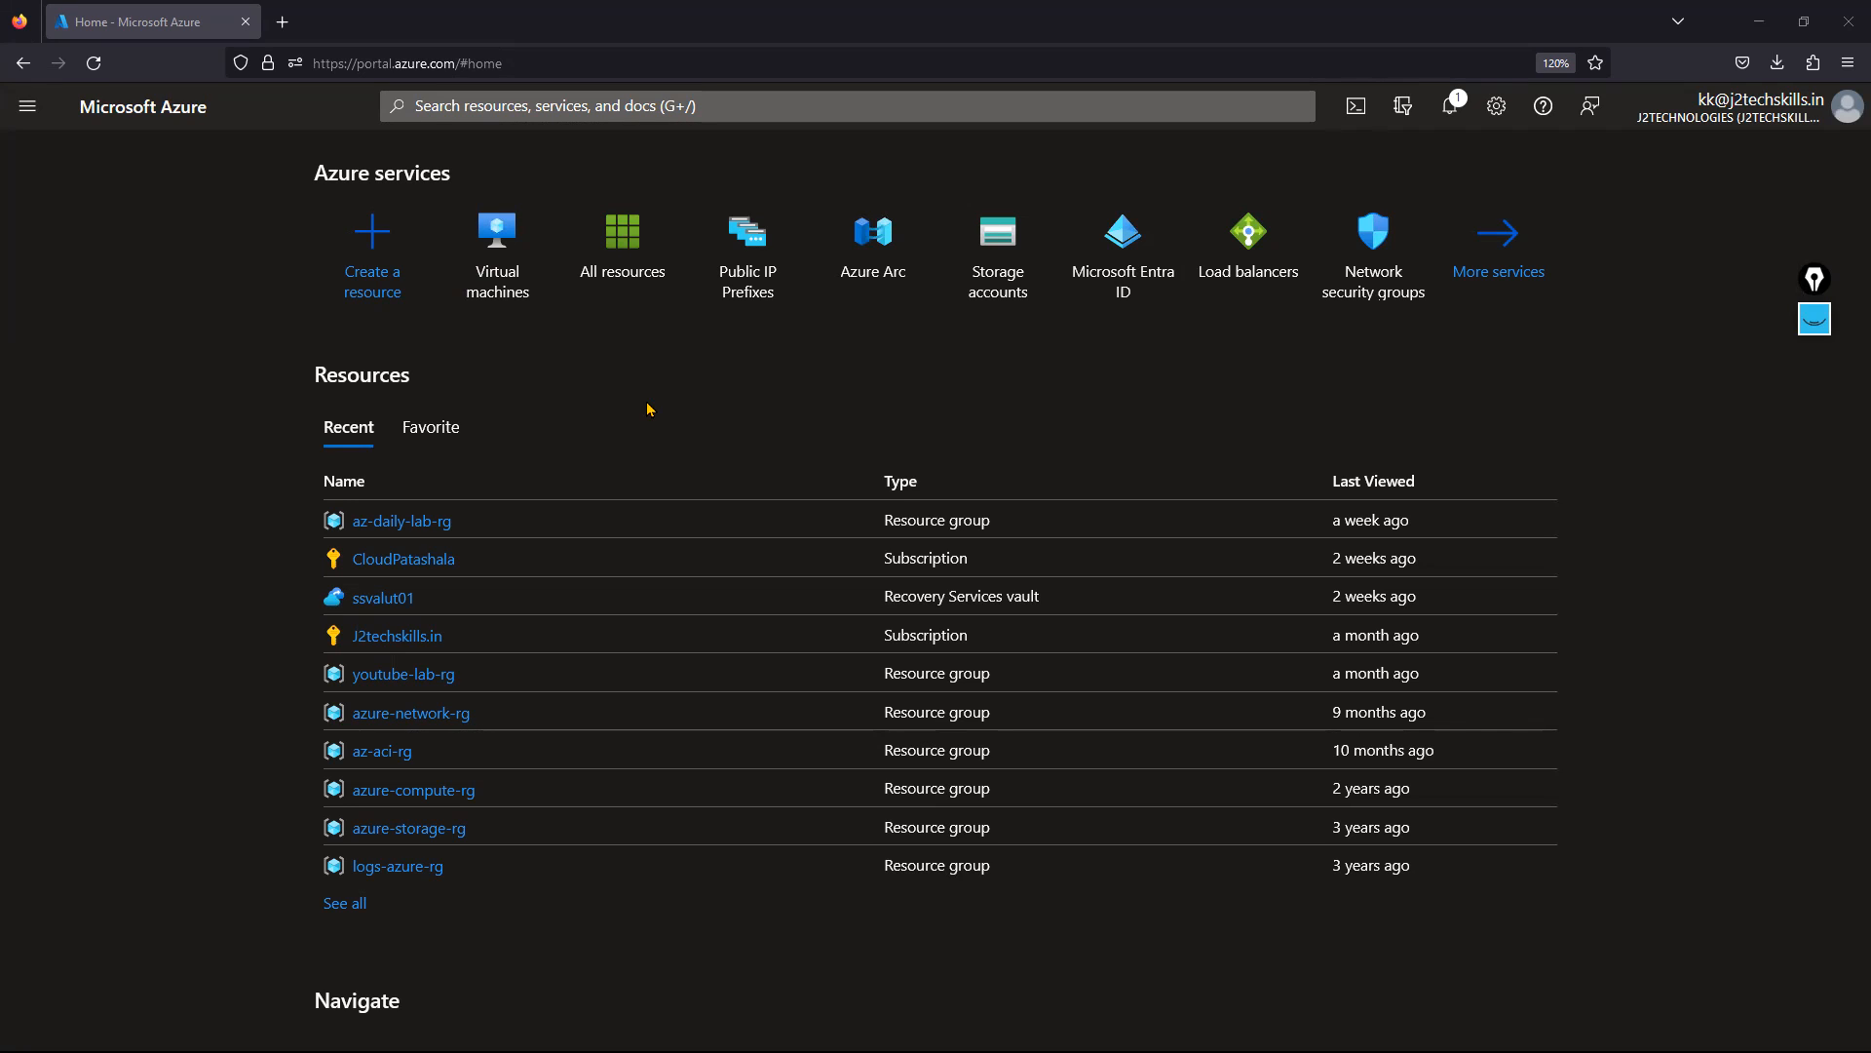
Find the Marketplace service and search it for F5 offers.
left_click(567, 115)
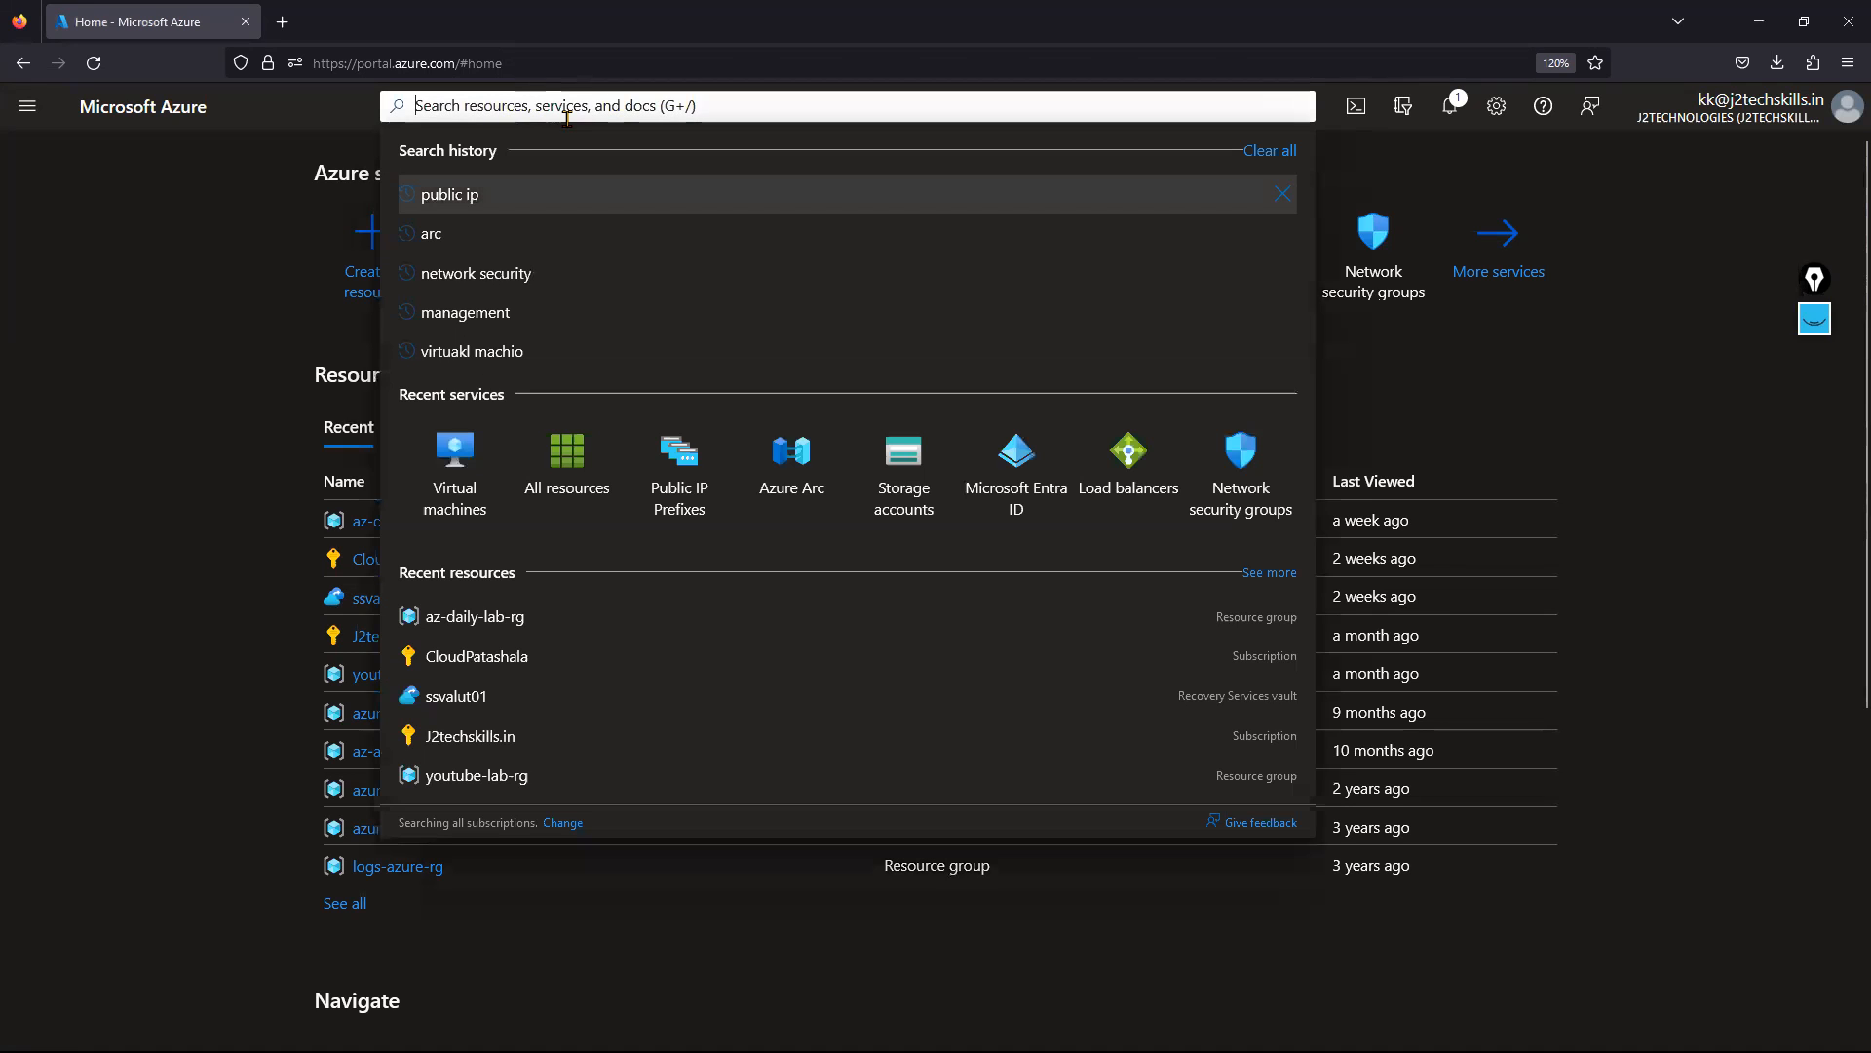
type("Marke")
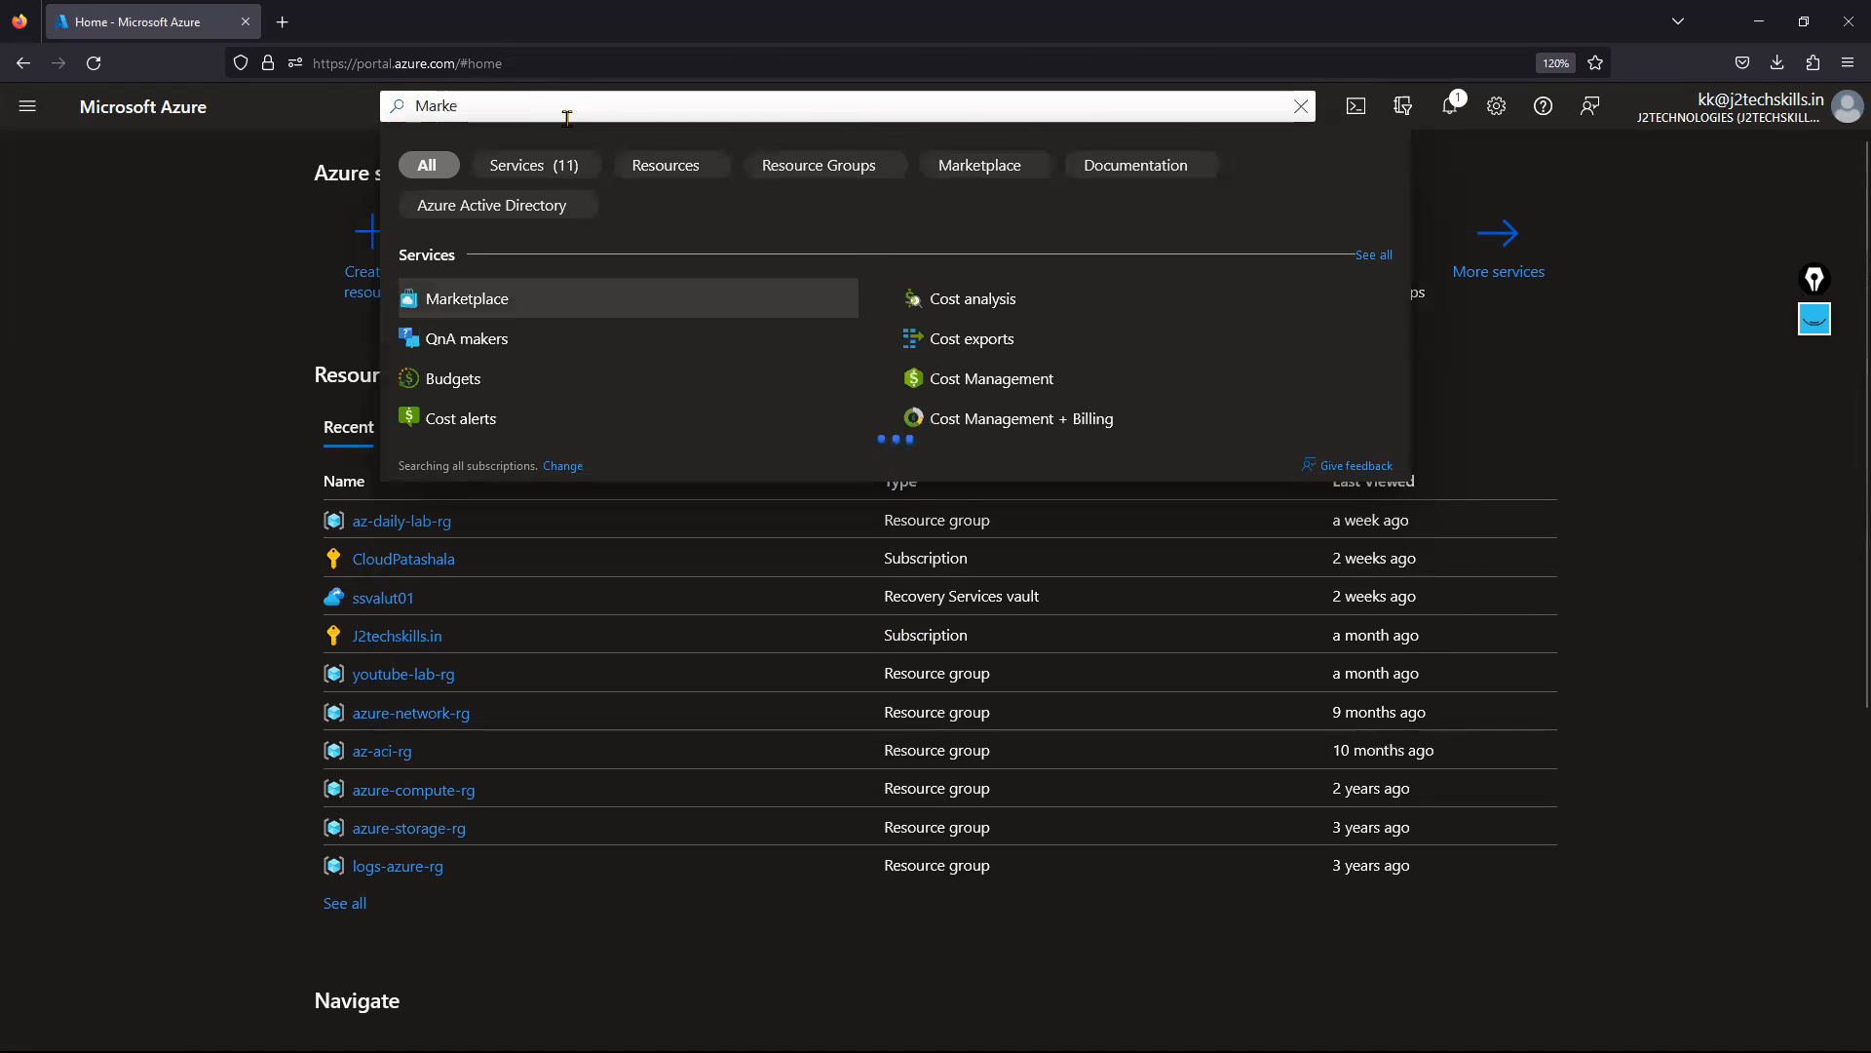
type("t place")
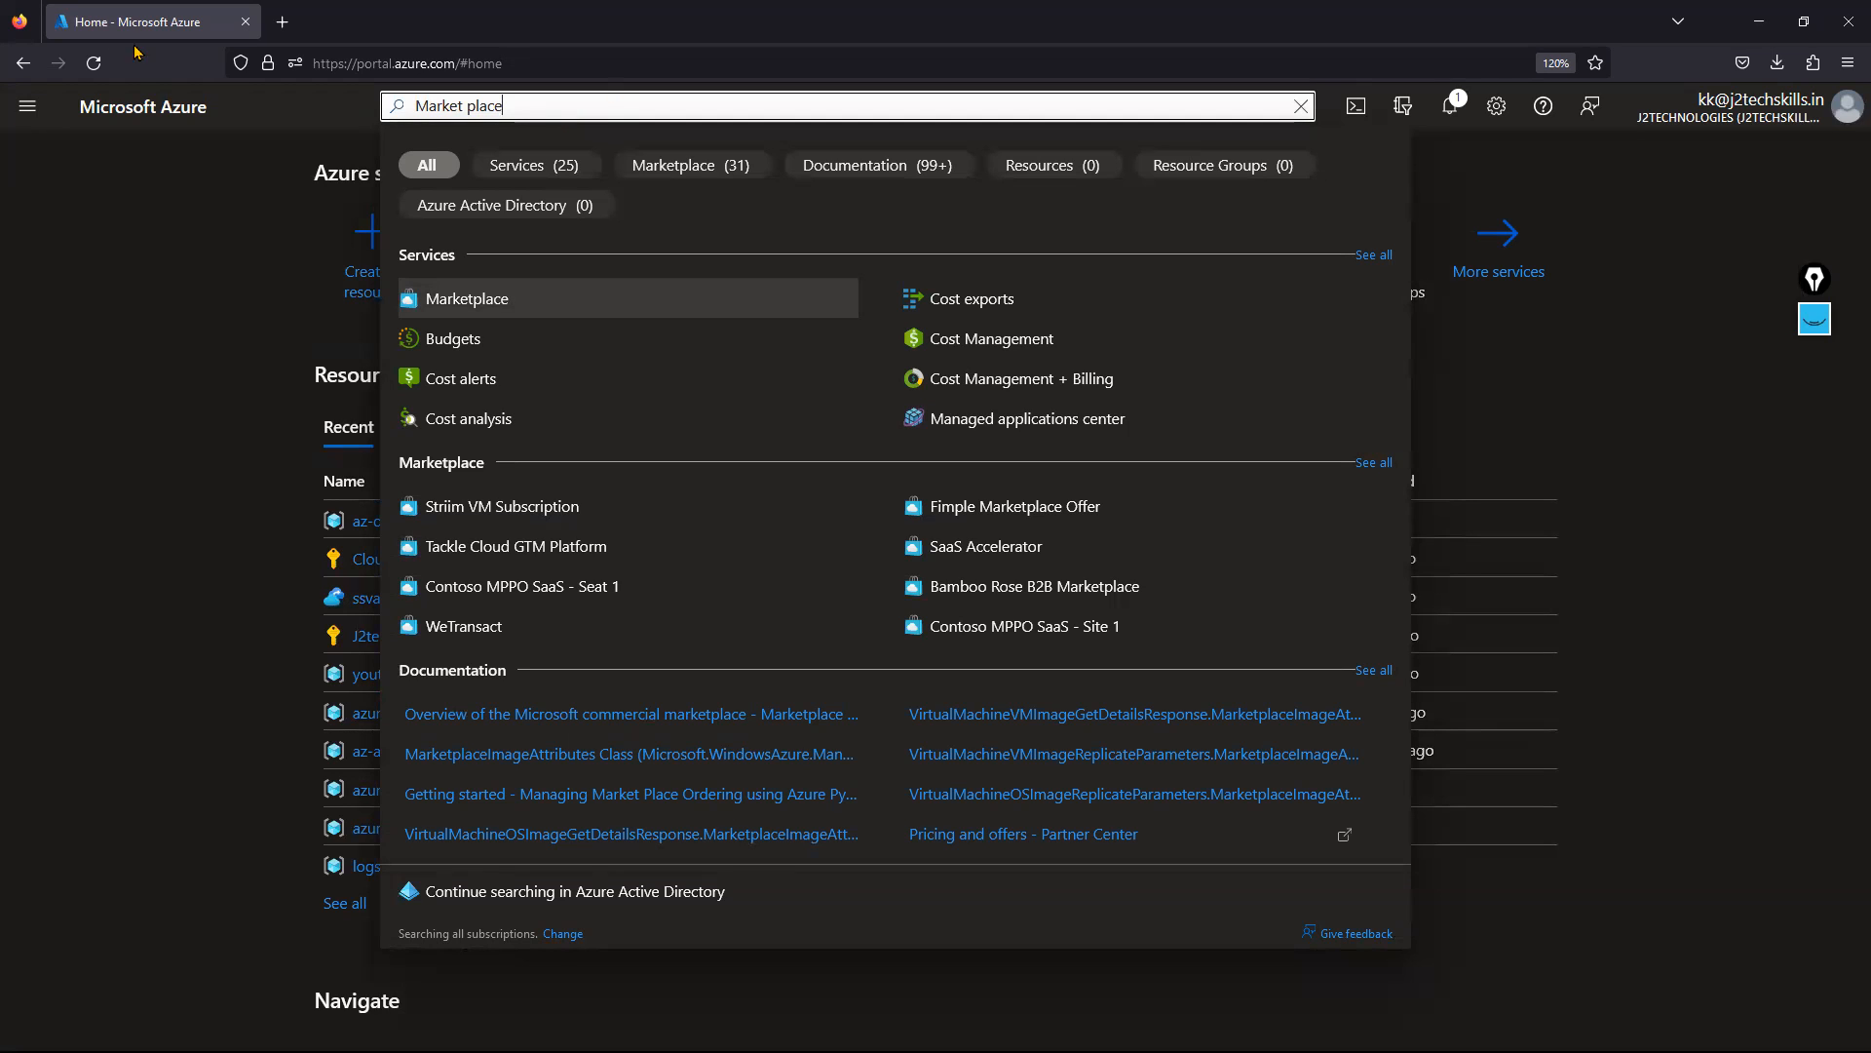
left_click(469, 308)
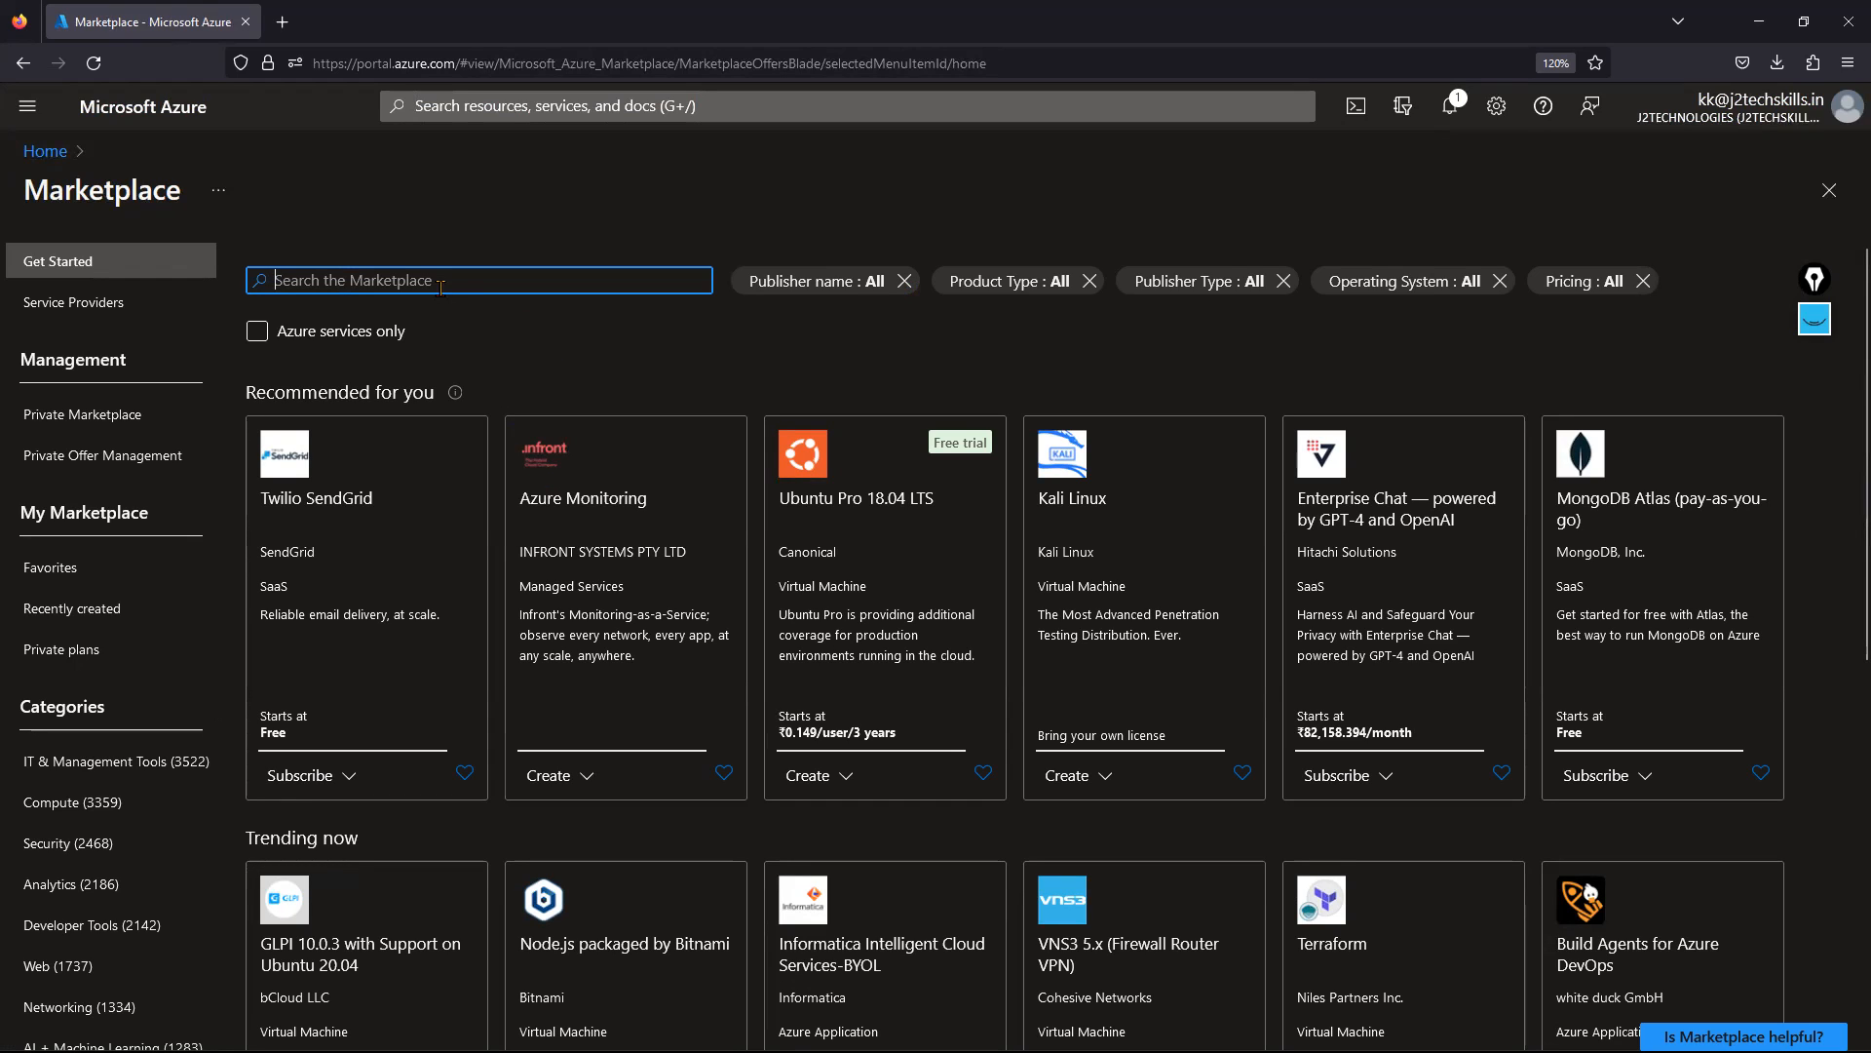
type("F5")
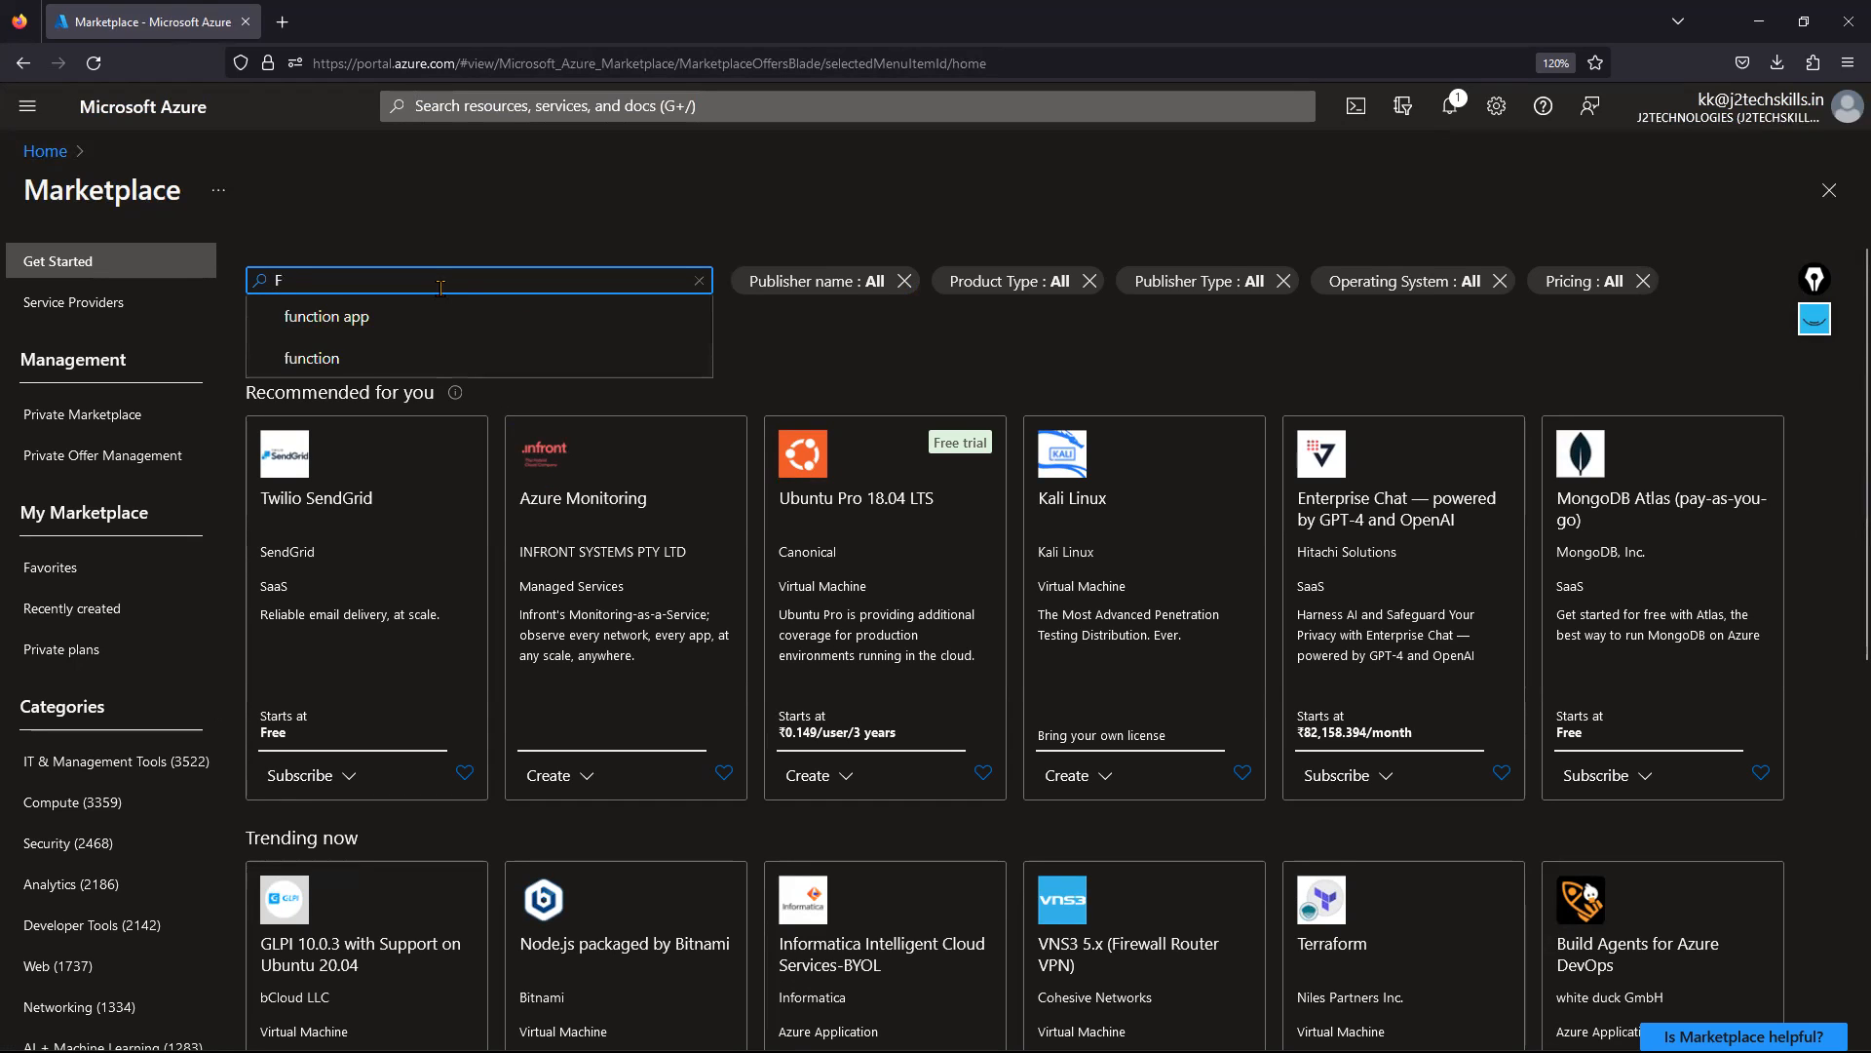
key("BackSpace")
type("u")
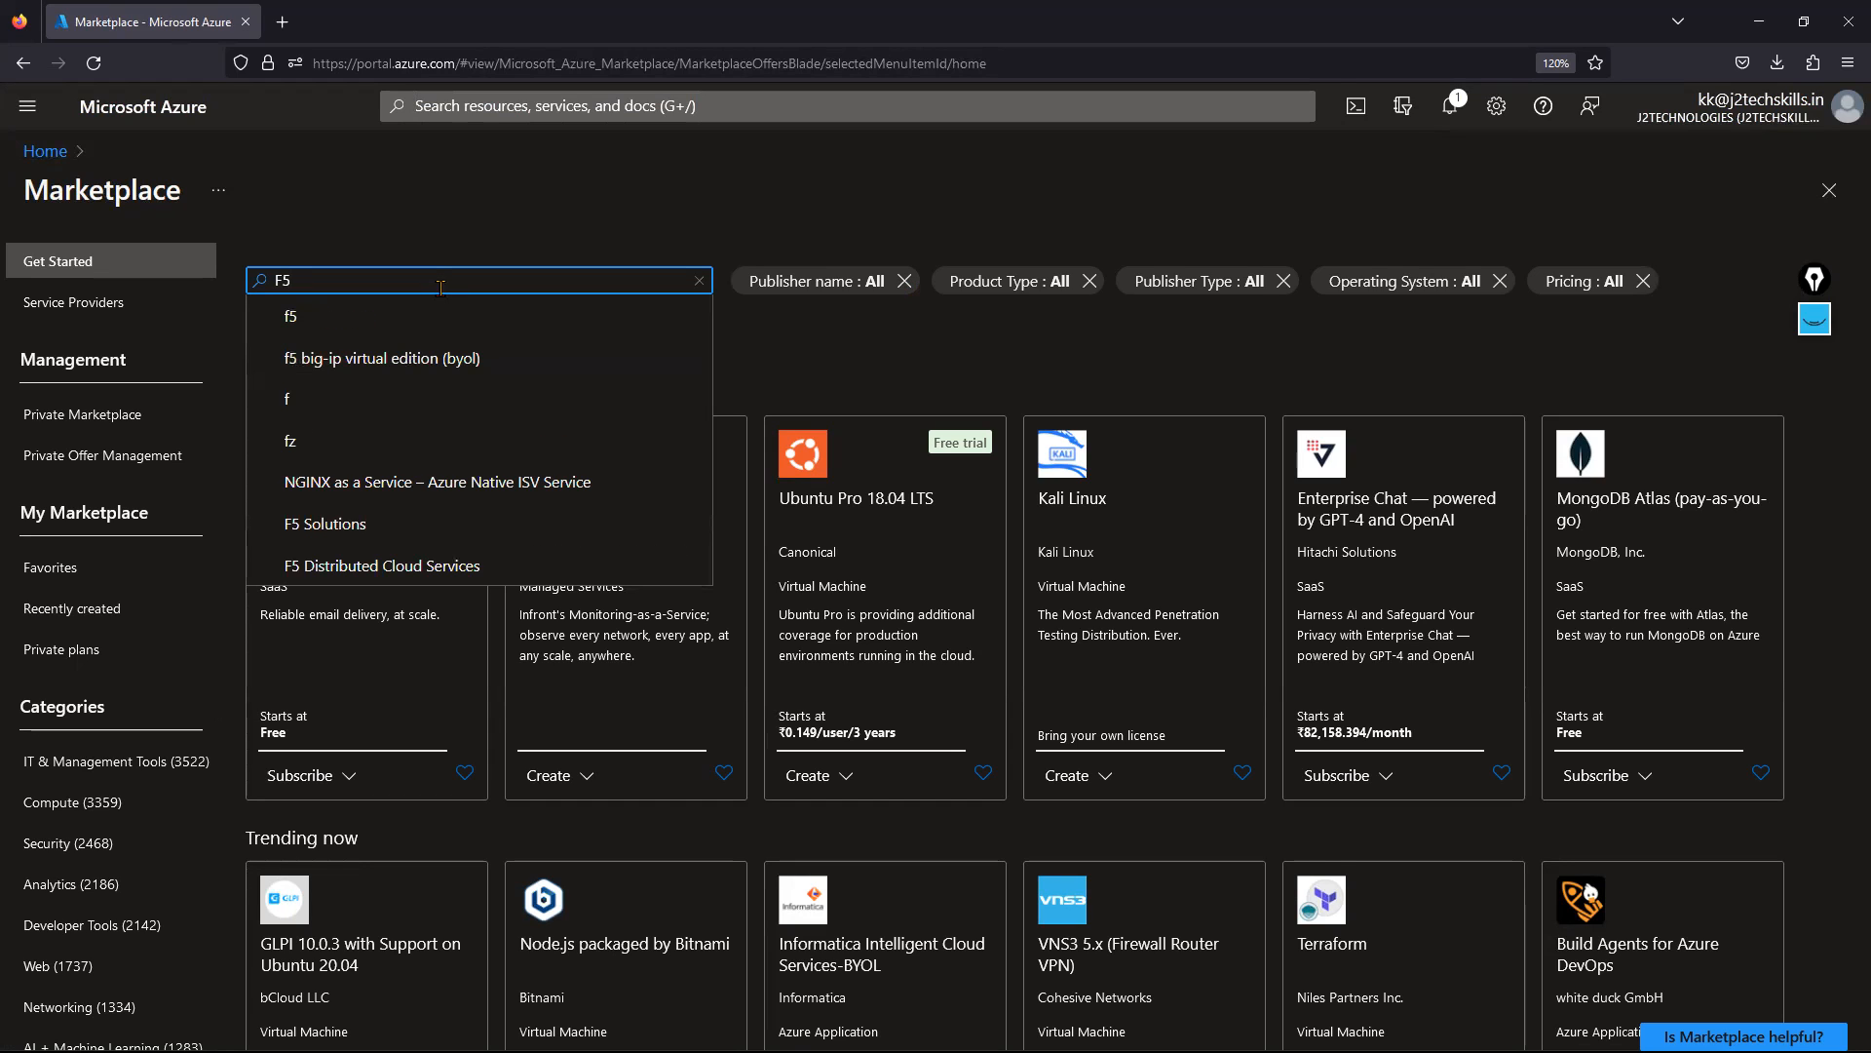
key("Return")
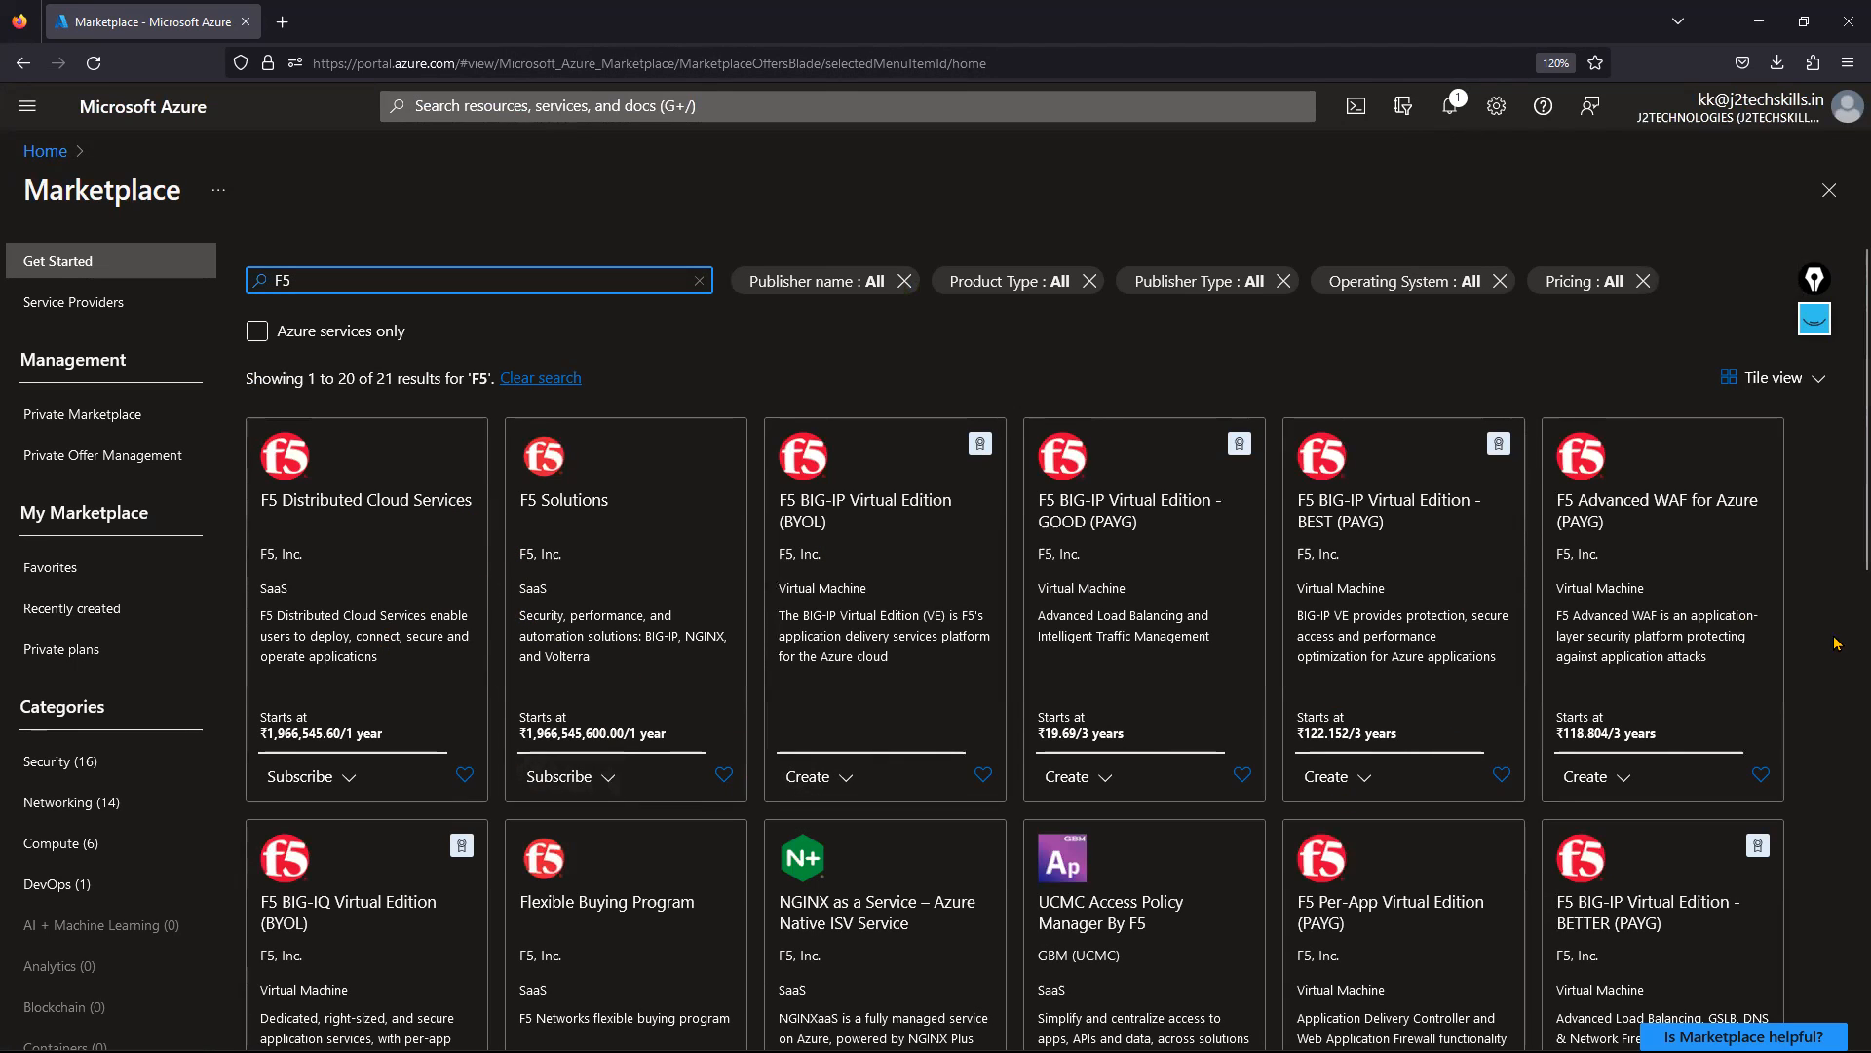
scroll(1840, 629, "down", 1)
scroll(1837, 641, "up", 1)
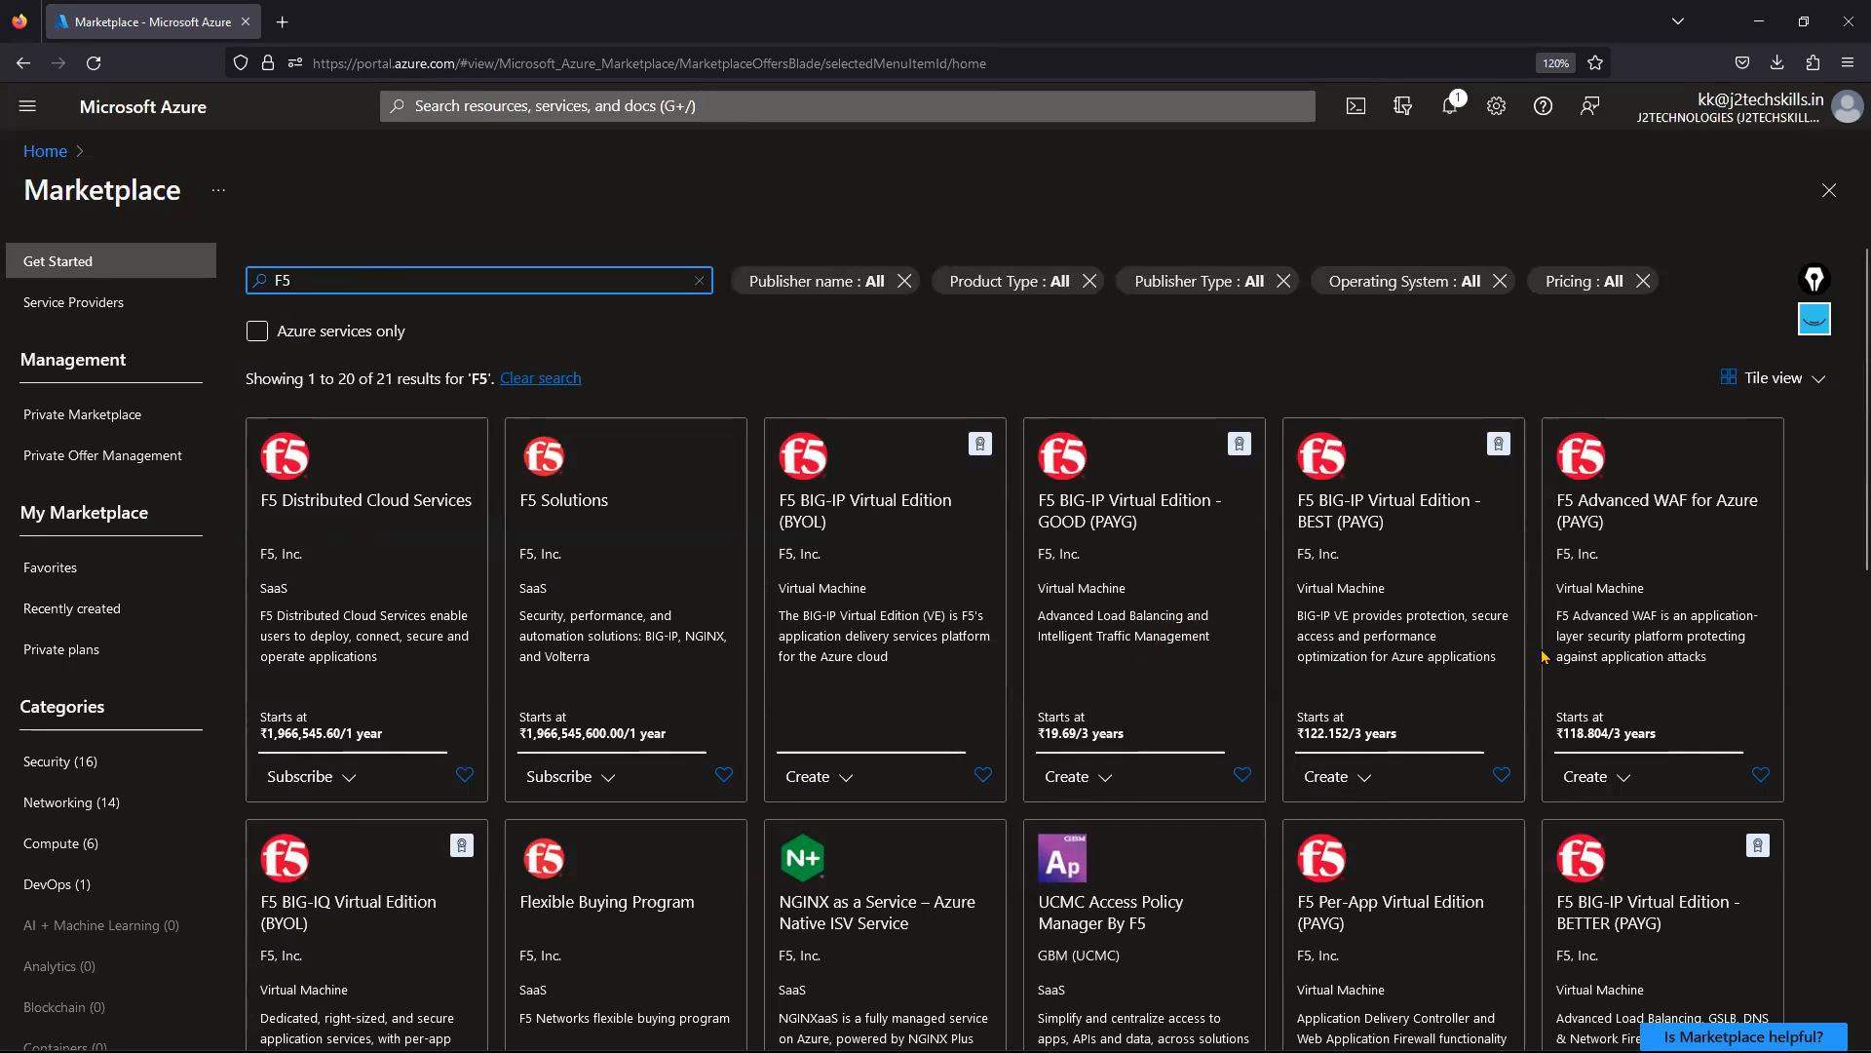
left_click(1160, 634)
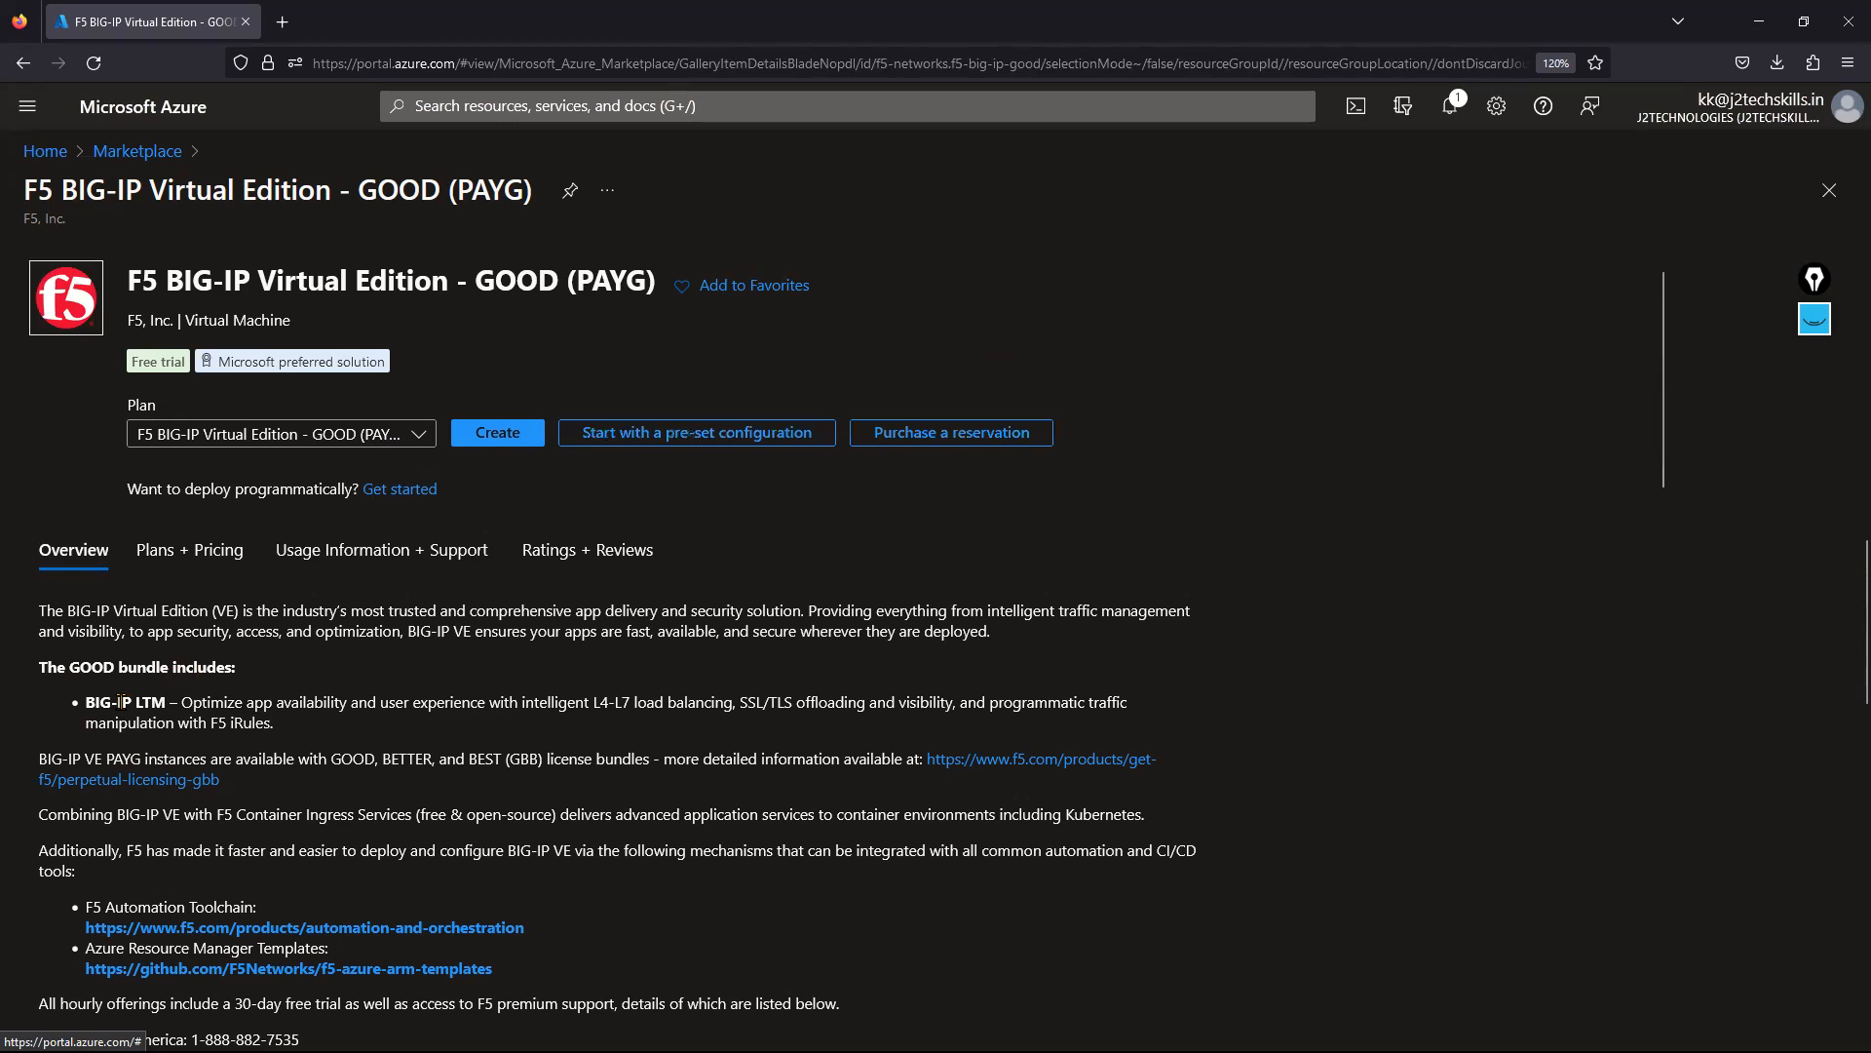
left_click_drag(167, 702, 83, 711)
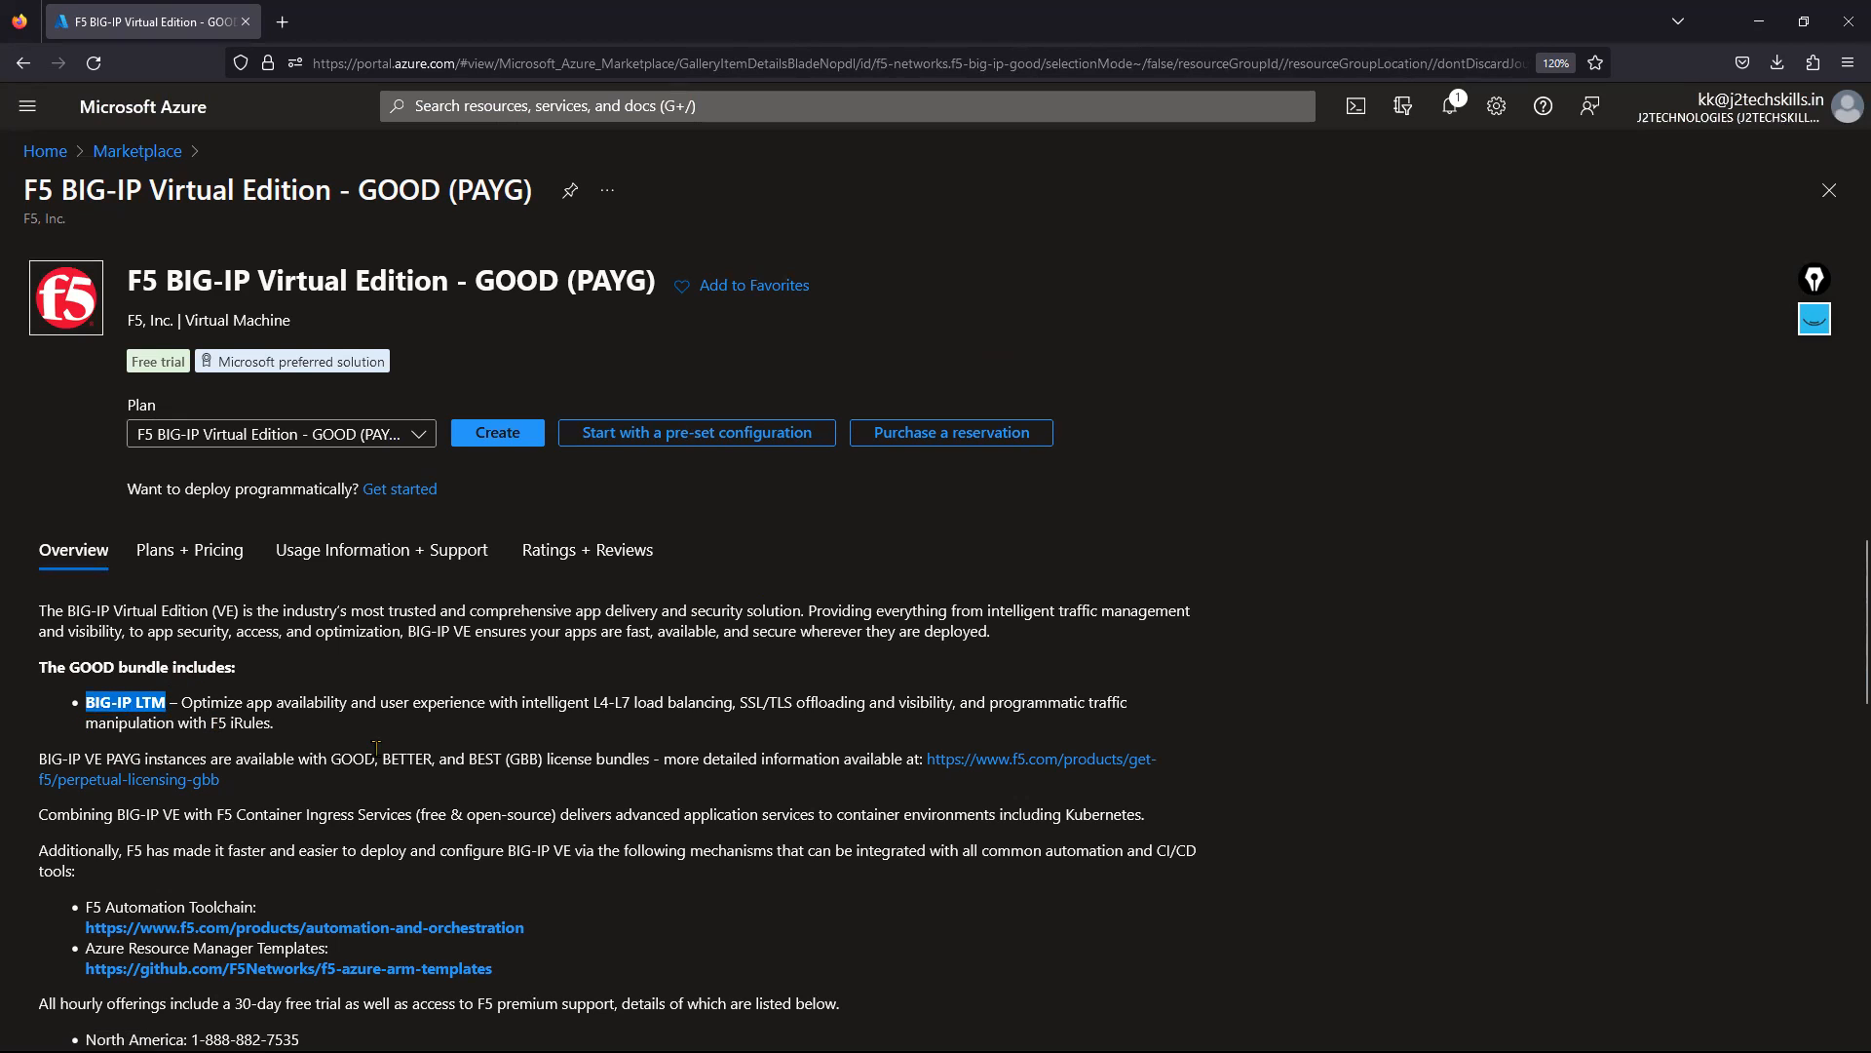
left_click_drag(538, 702, 733, 704)
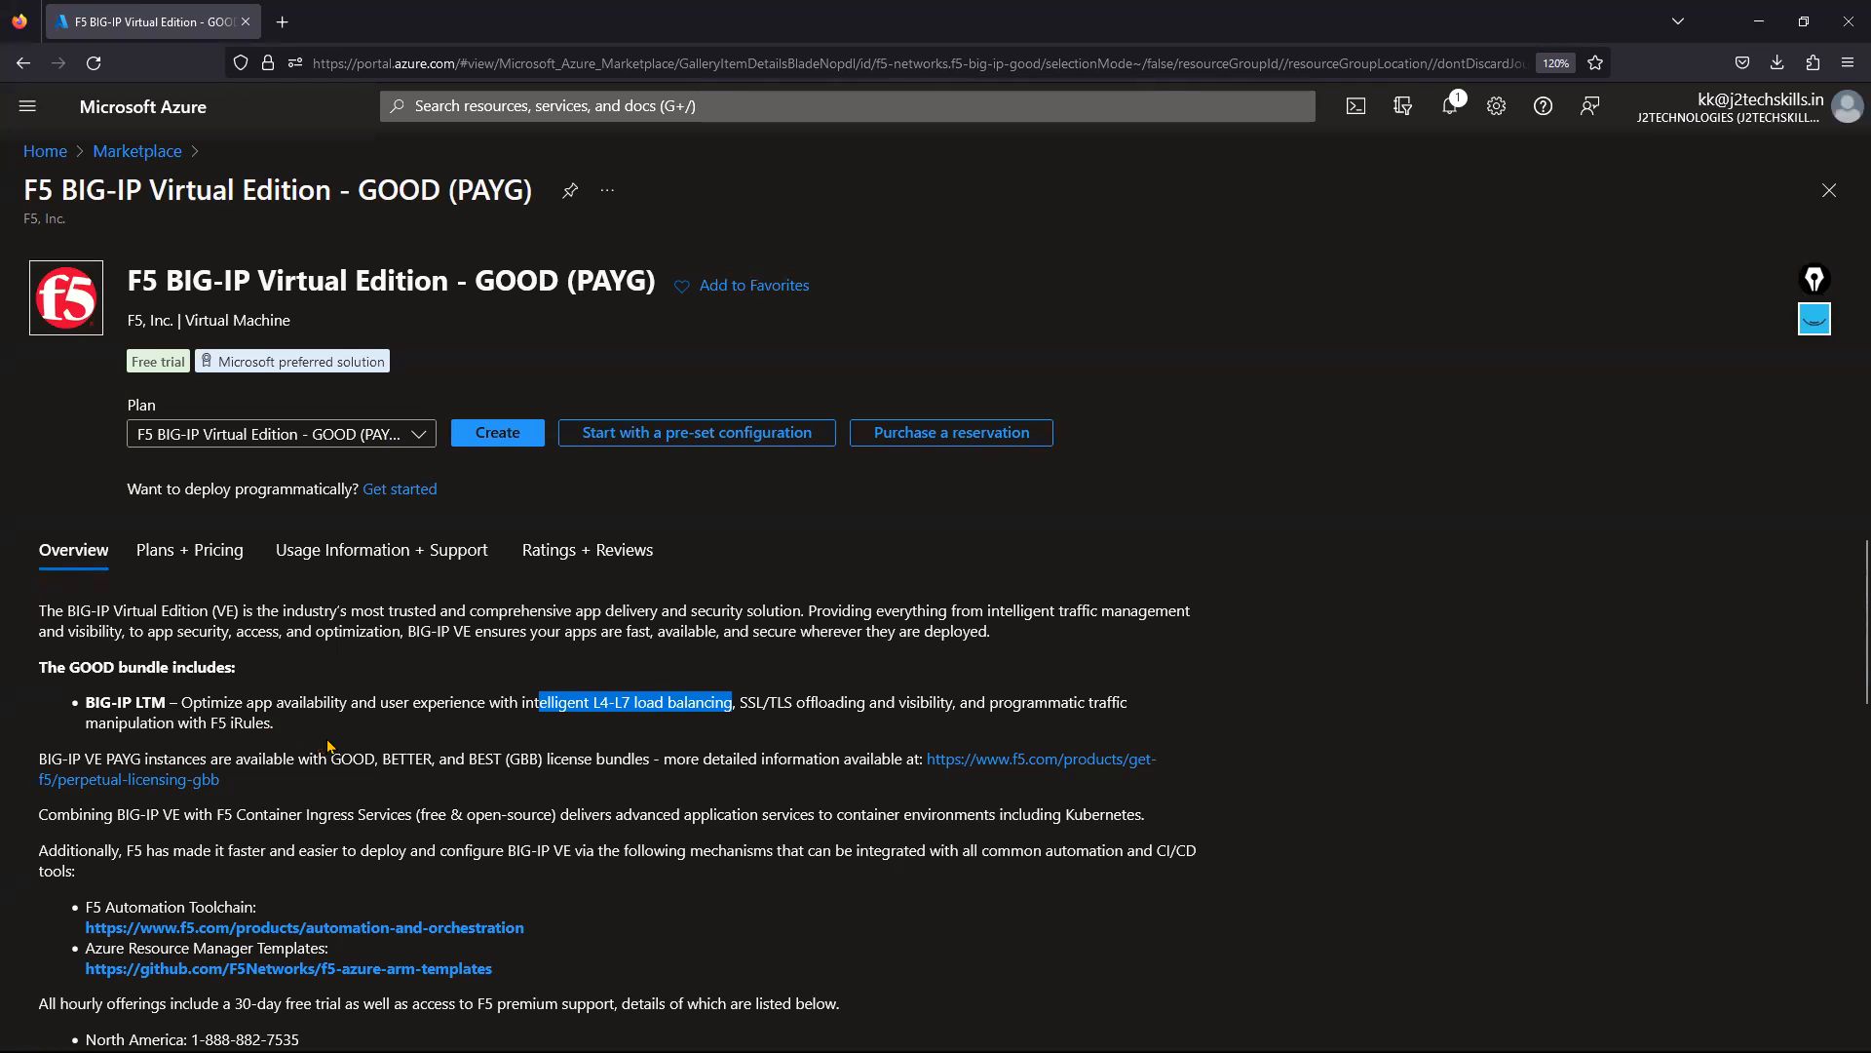
left_click(137, 151)
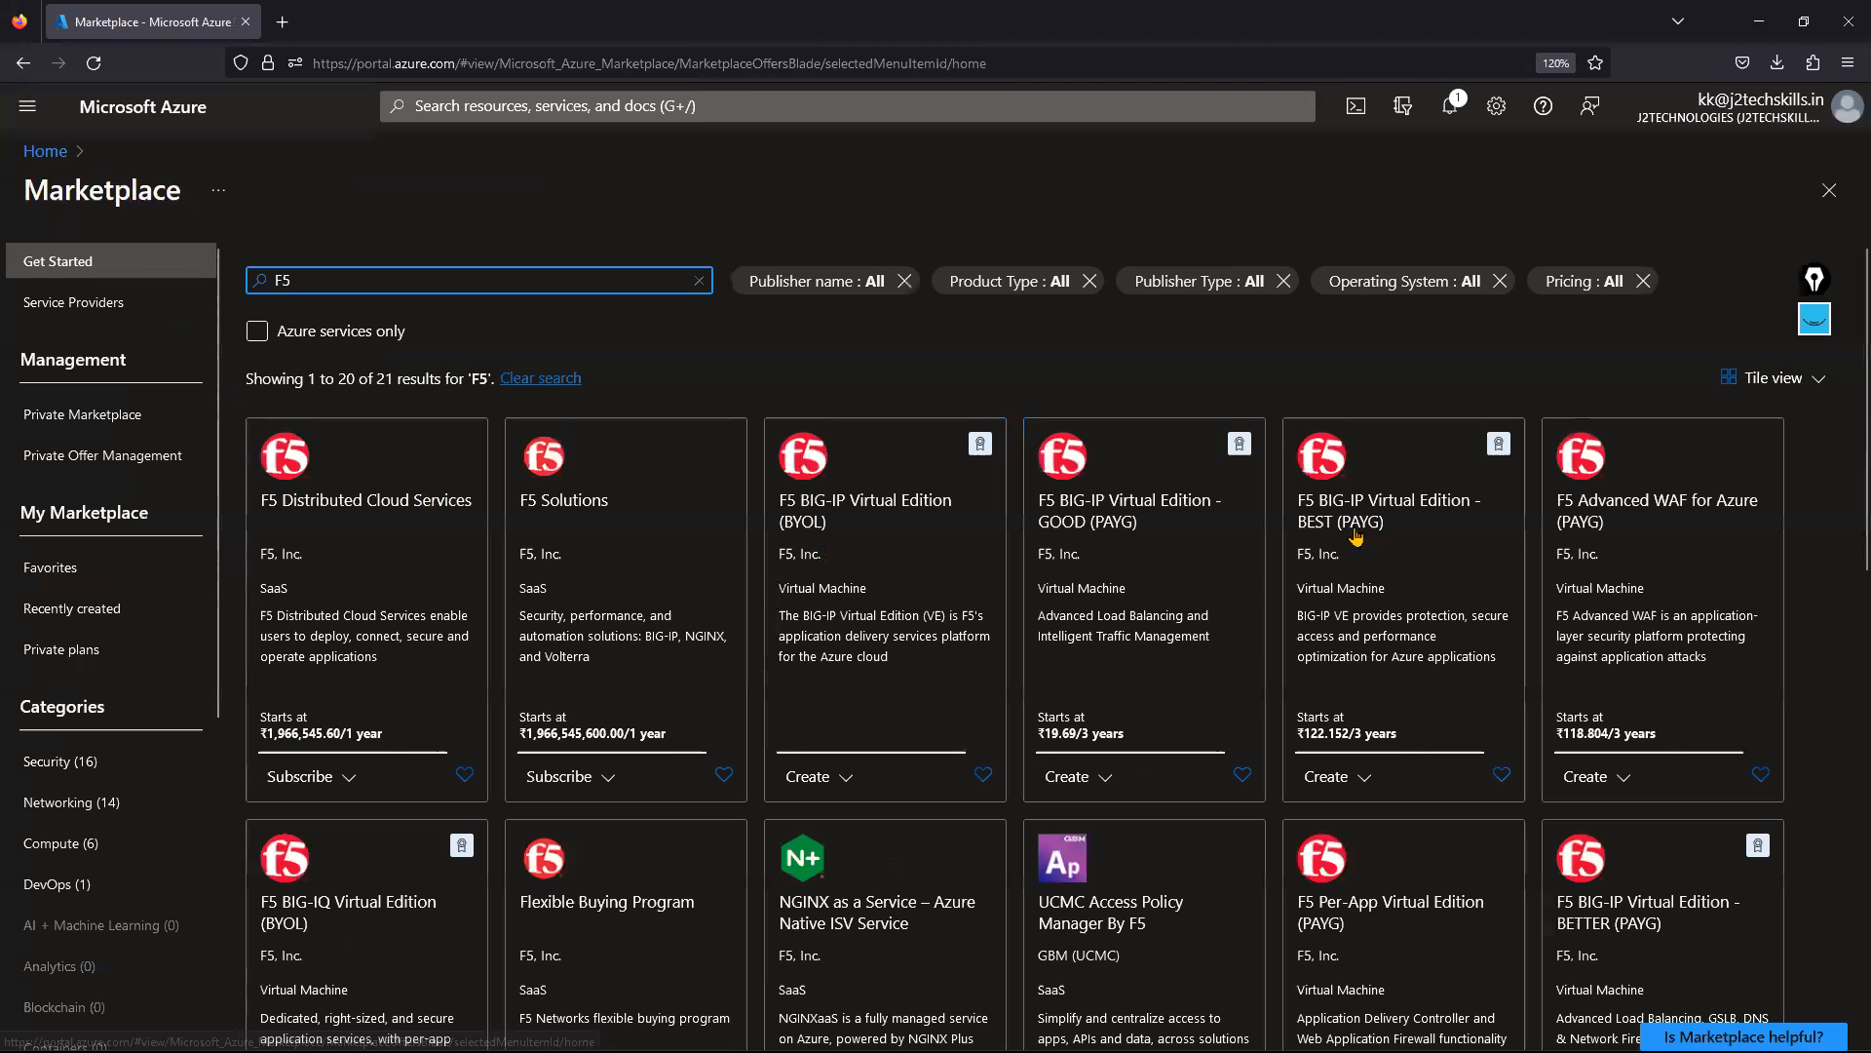
Review the BIG-IP BEST (PAYG) bundle (LTM, DNS, AFM, APM, Advanced WAF), then return to the F5 results.
left_click(1399, 661)
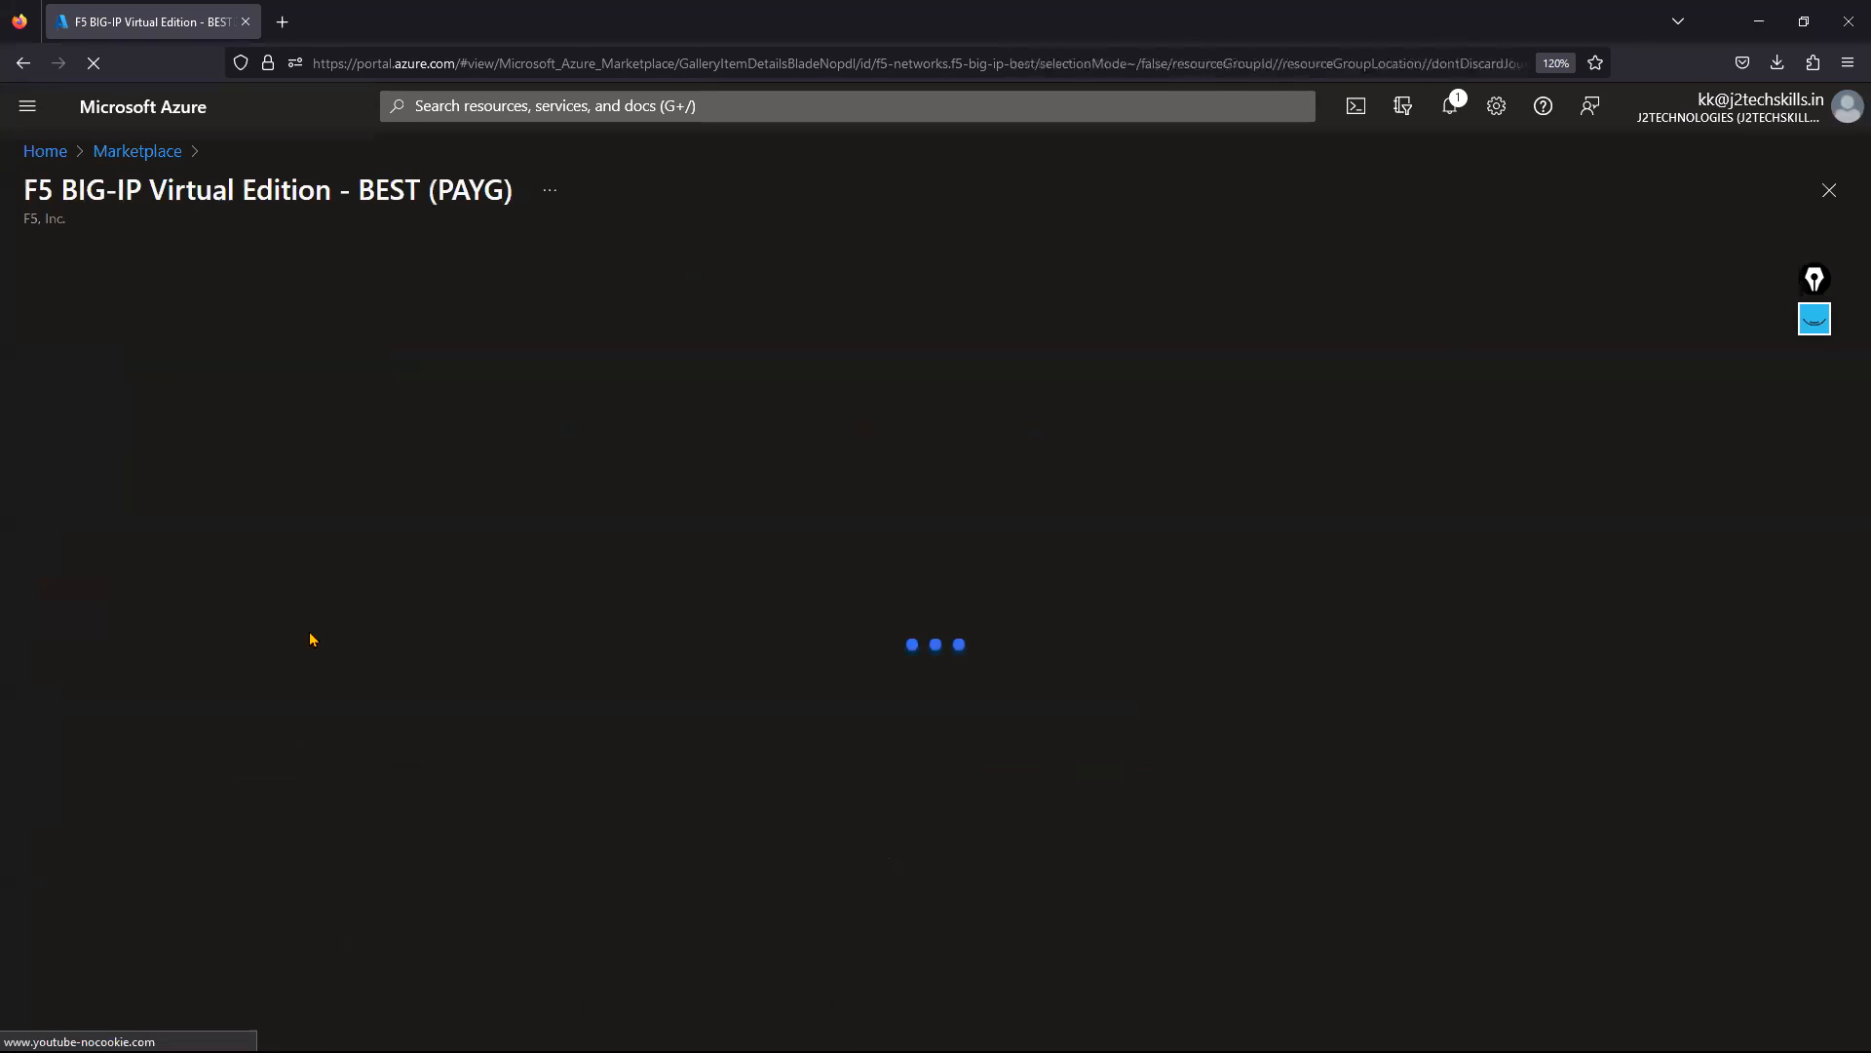
scroll(311, 702, "down", 2)
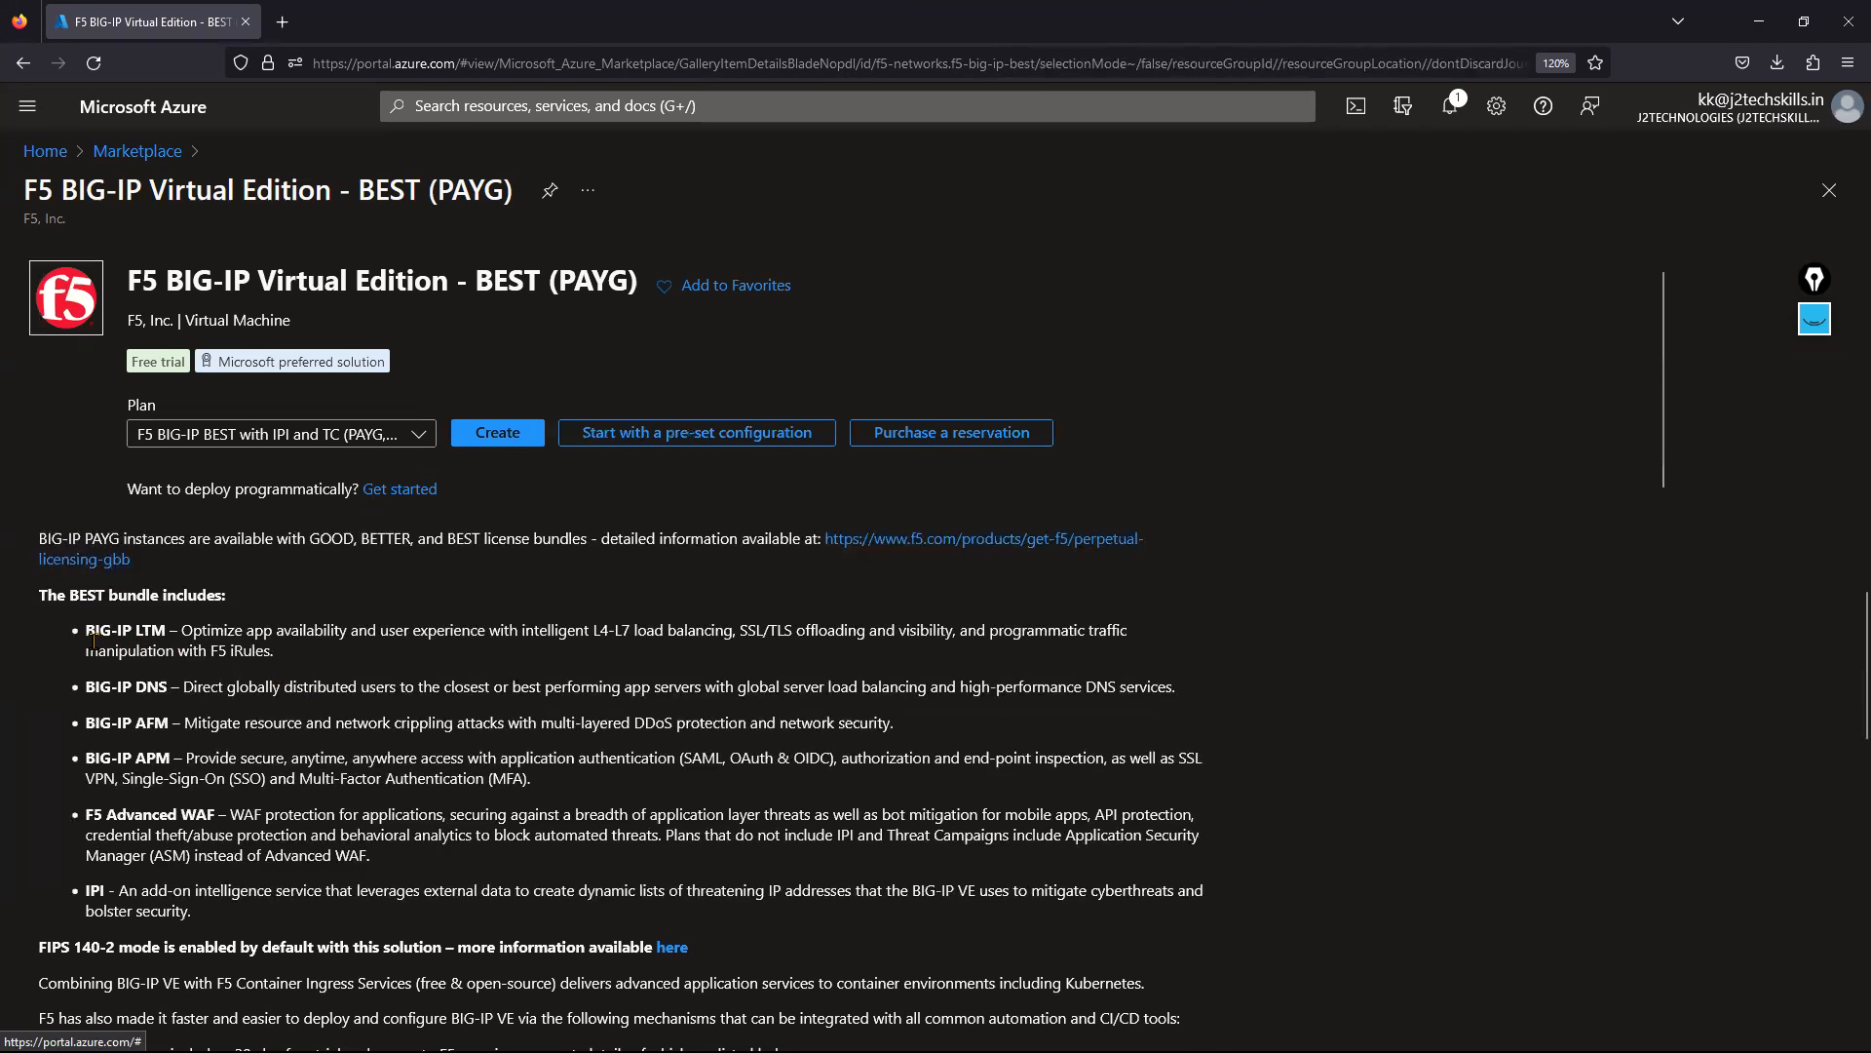
left_click_drag(87, 631, 193, 632)
left_click_drag(102, 688, 202, 757)
left_click_drag(135, 815, 227, 815)
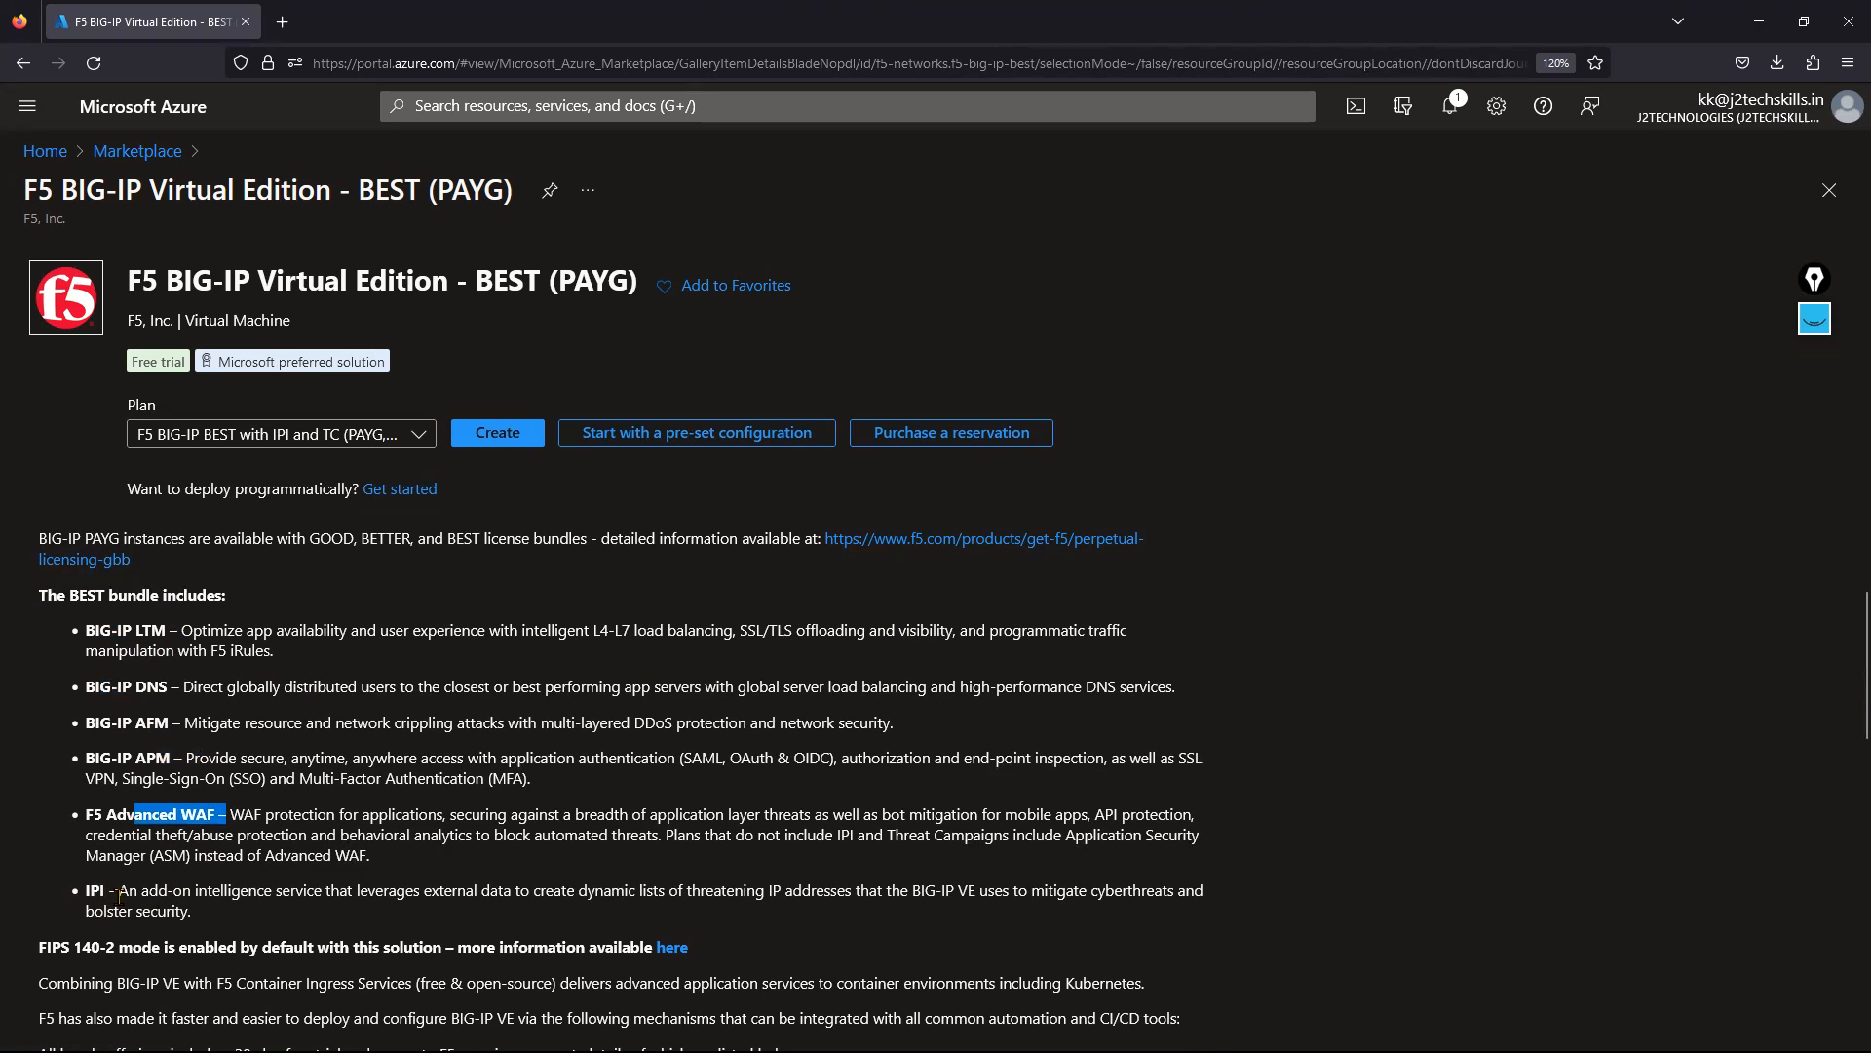
left_click(137, 151)
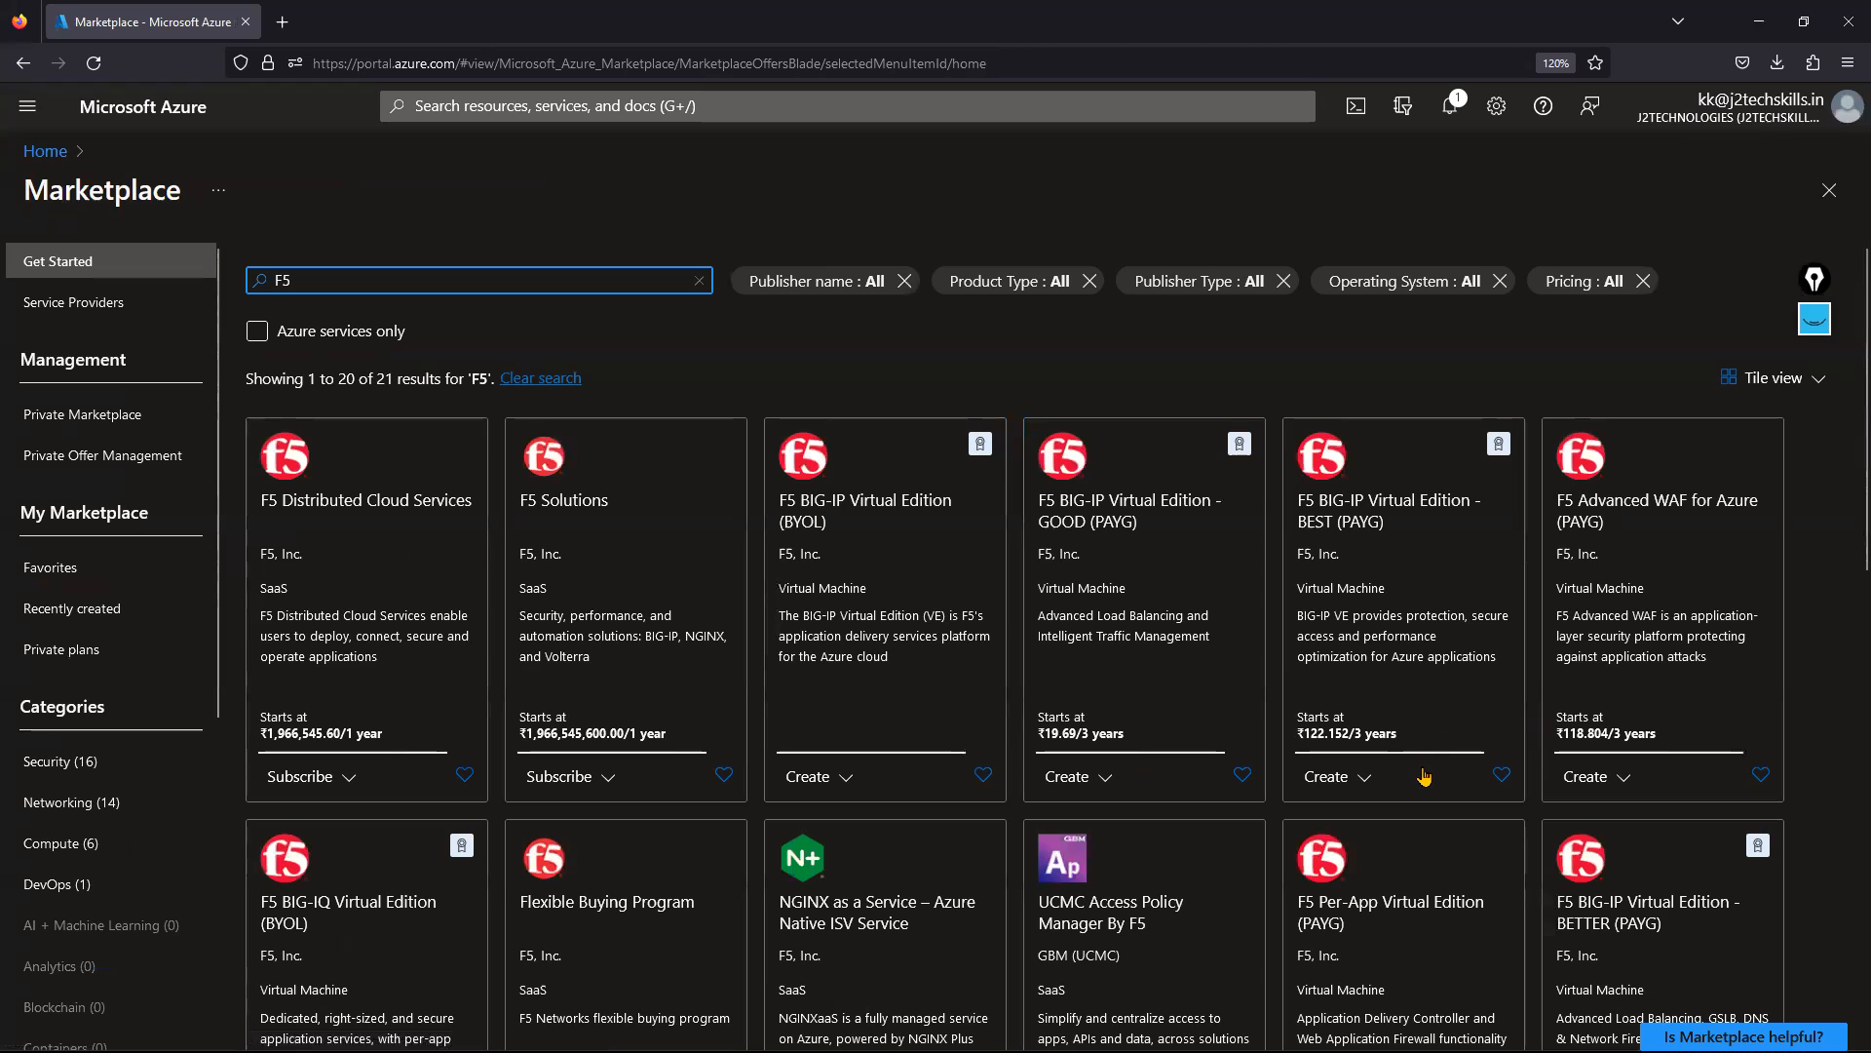
scroll(1184, 838, "down", 2)
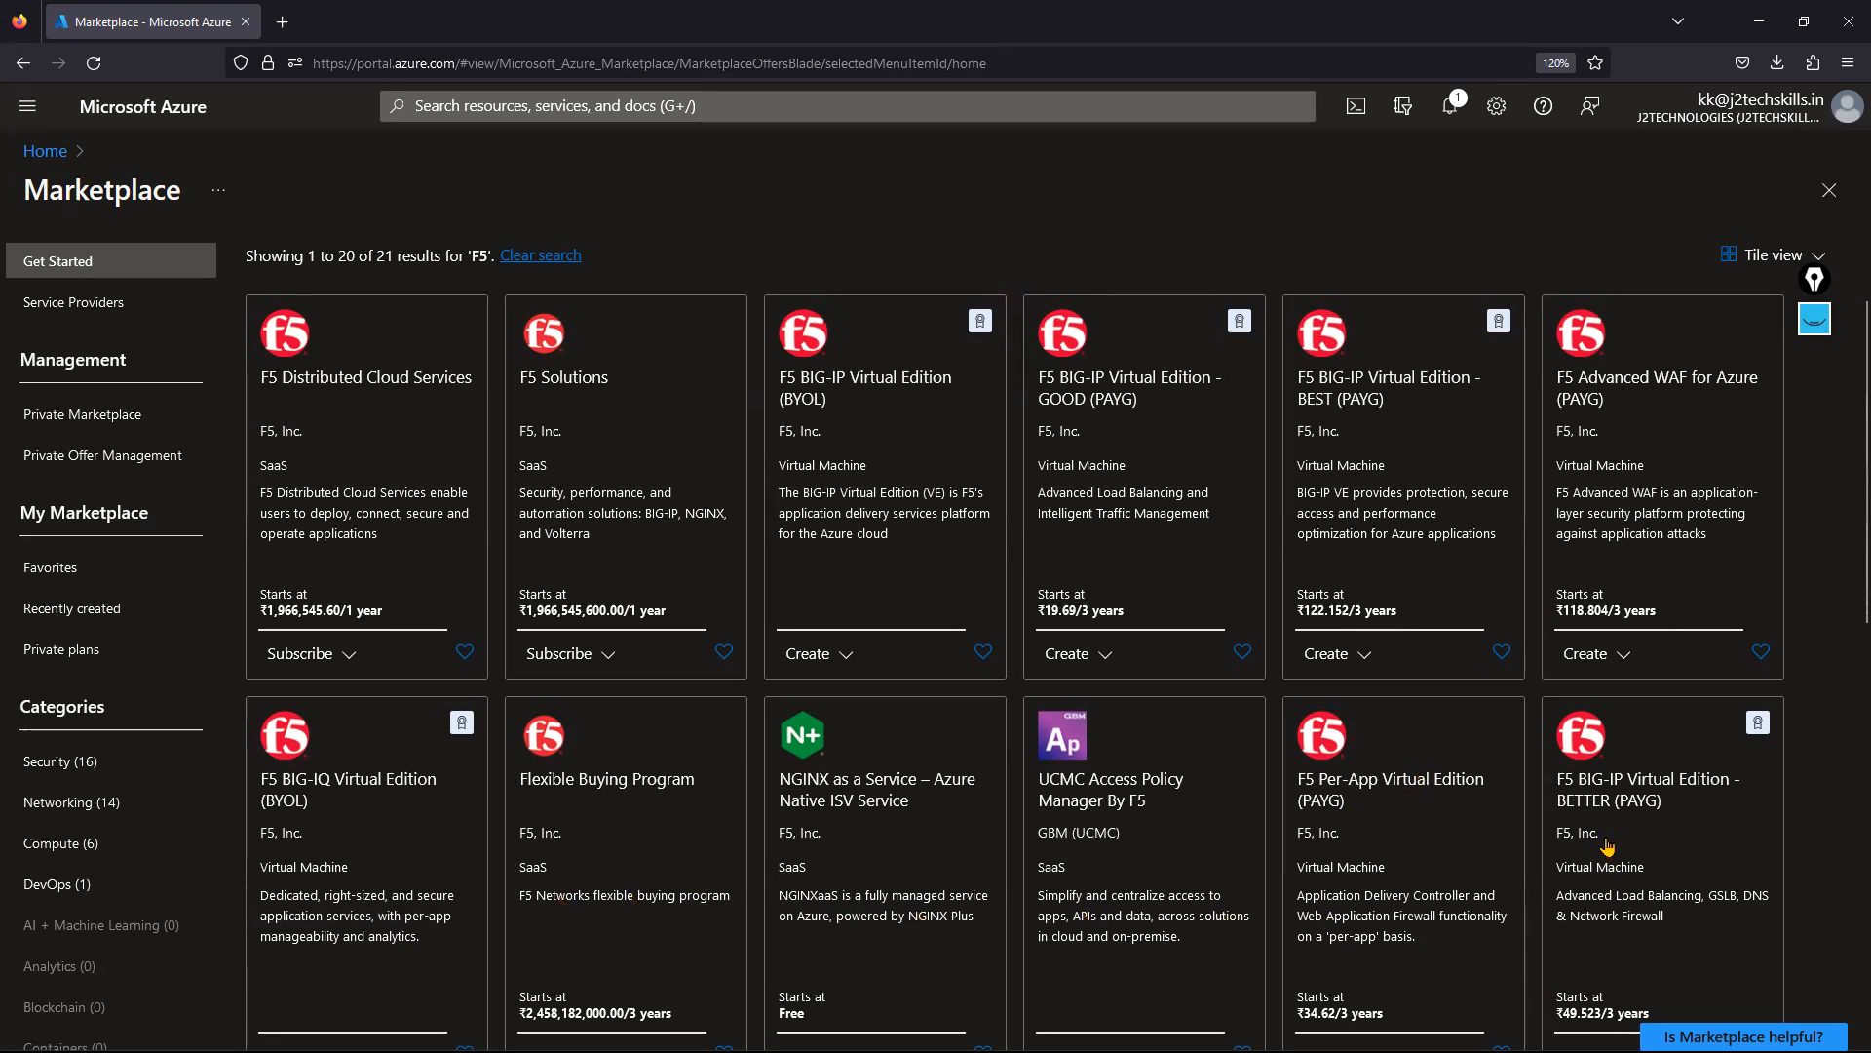
left_click(1609, 908)
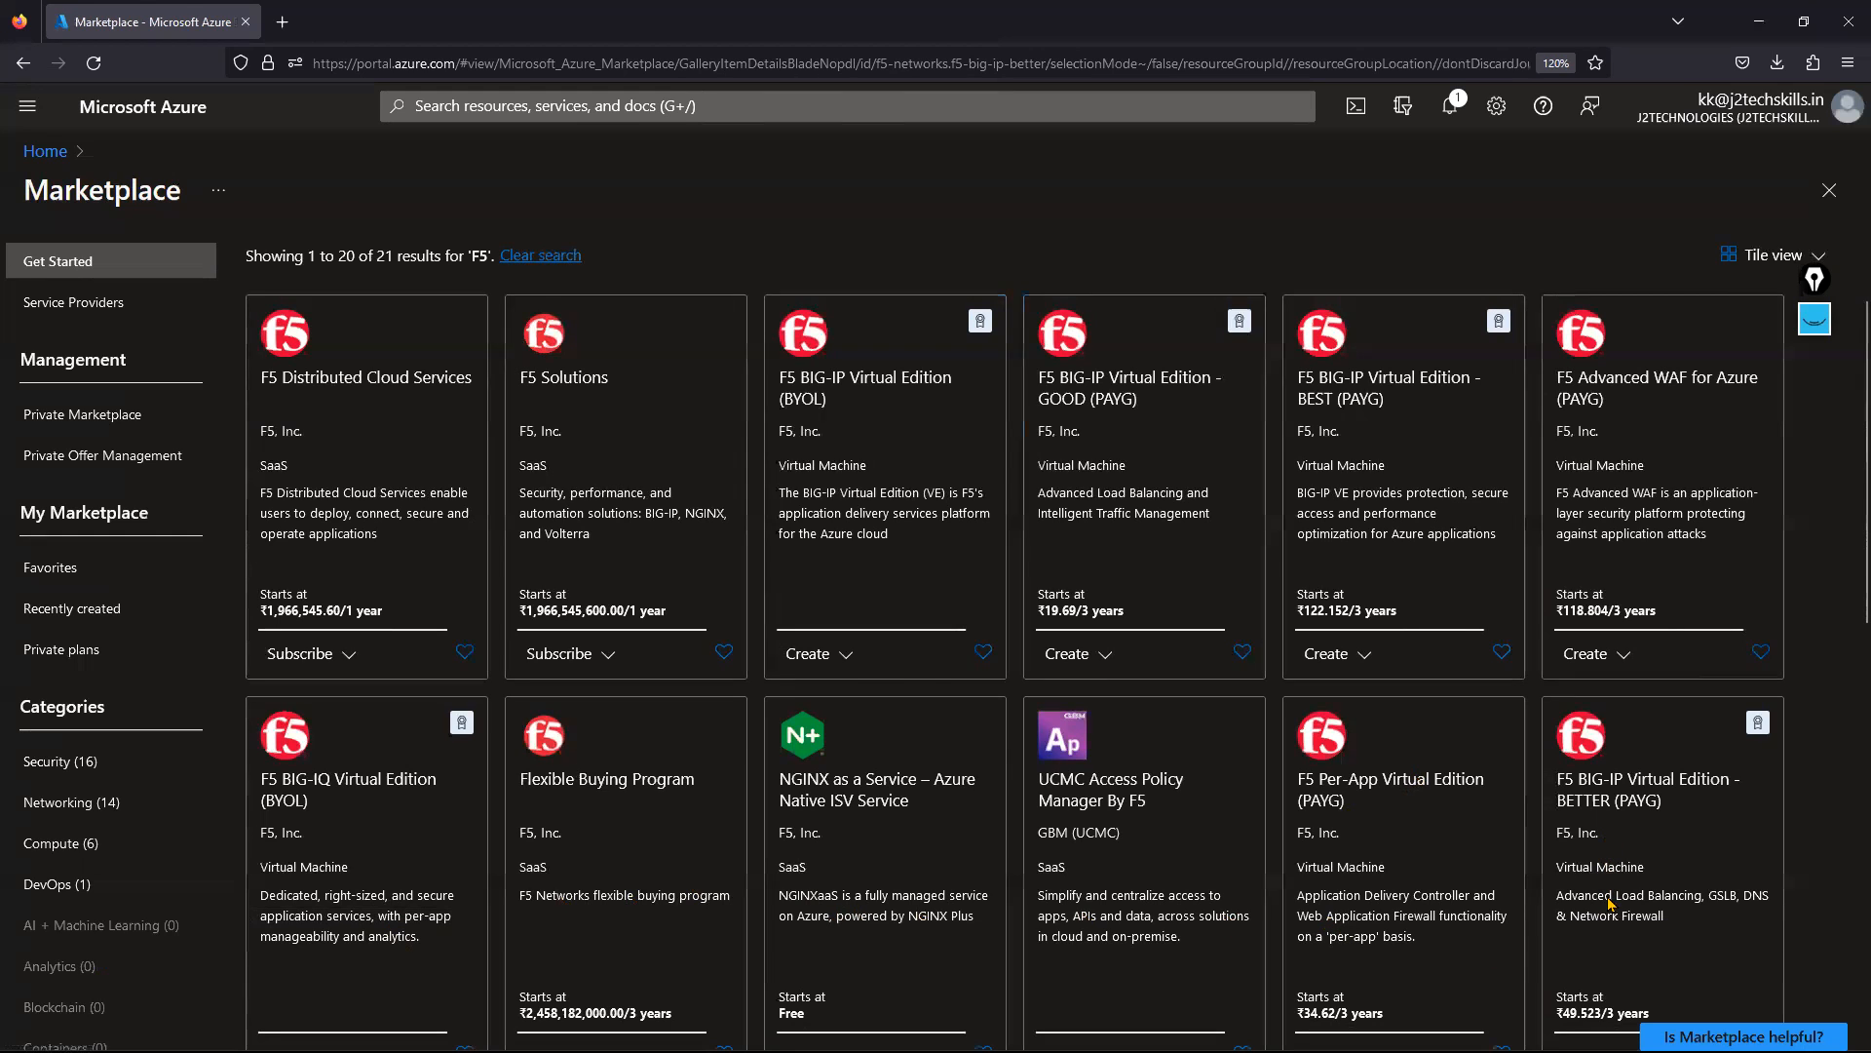
scroll(497, 741, "down", 3)
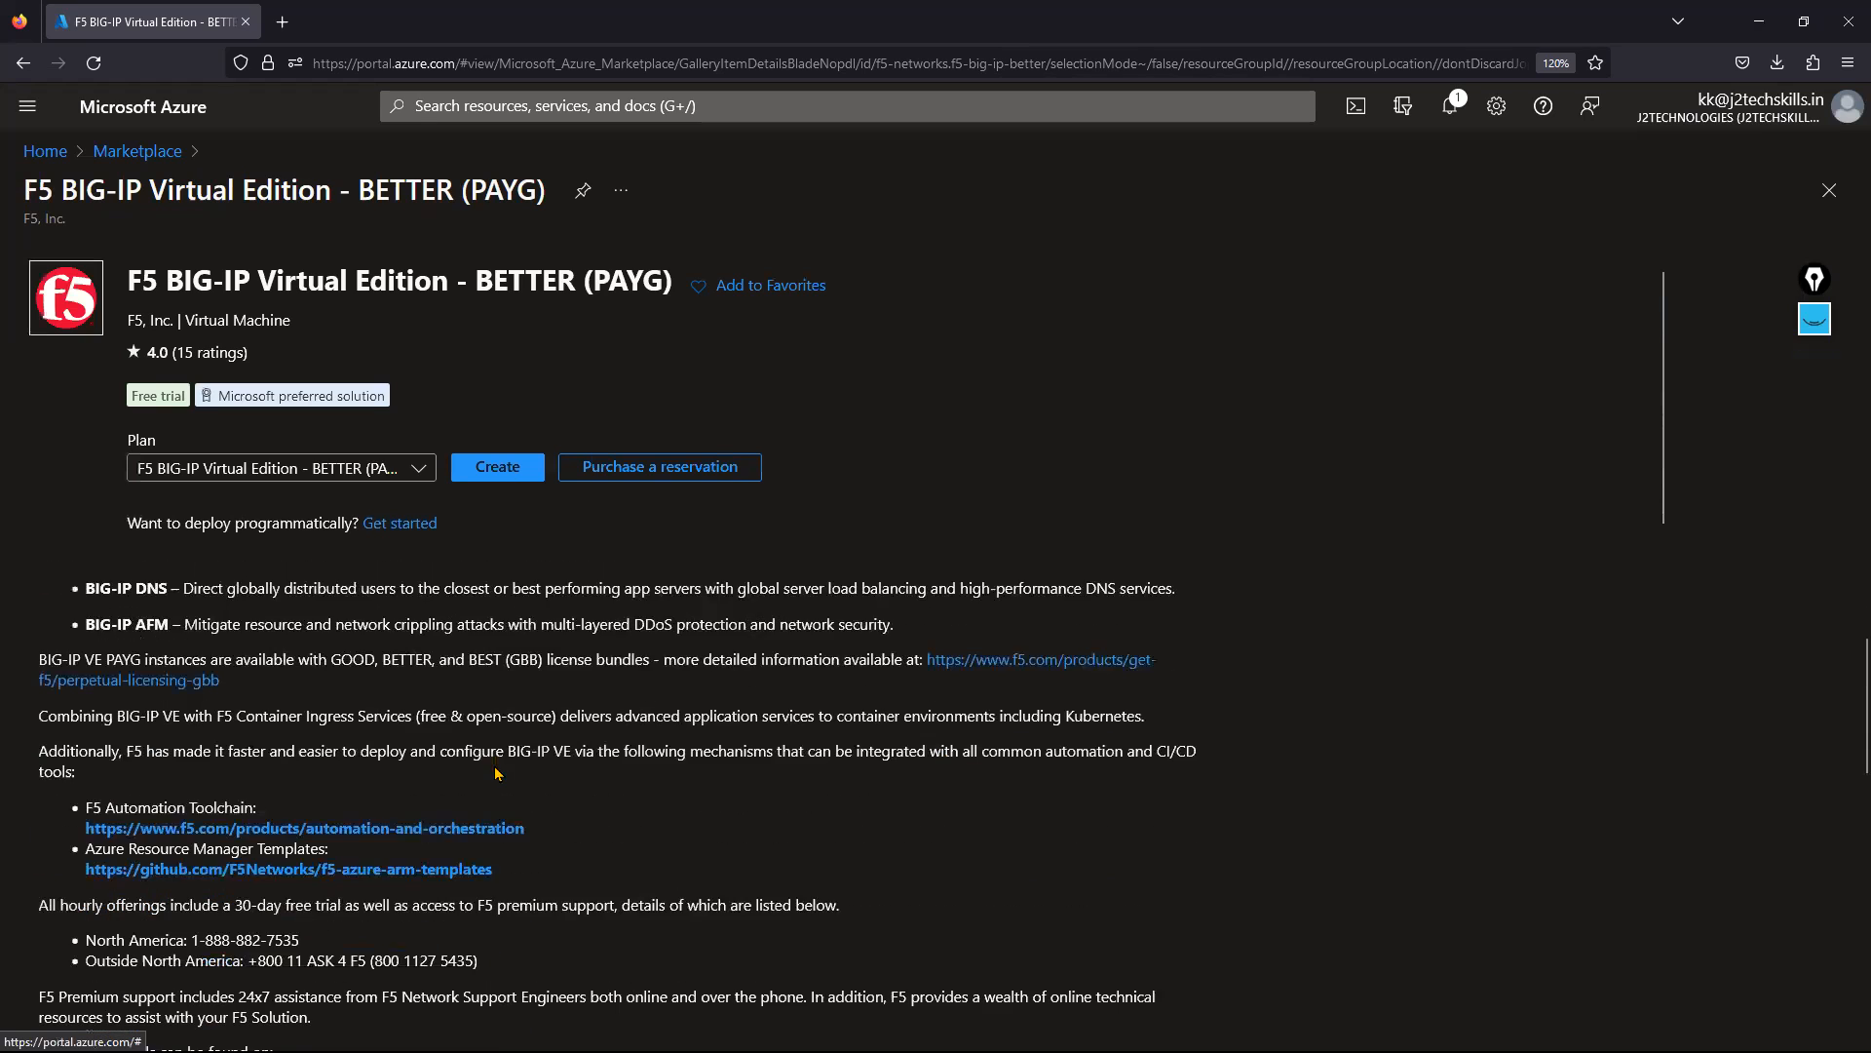
scroll(490, 790, "up", 1)
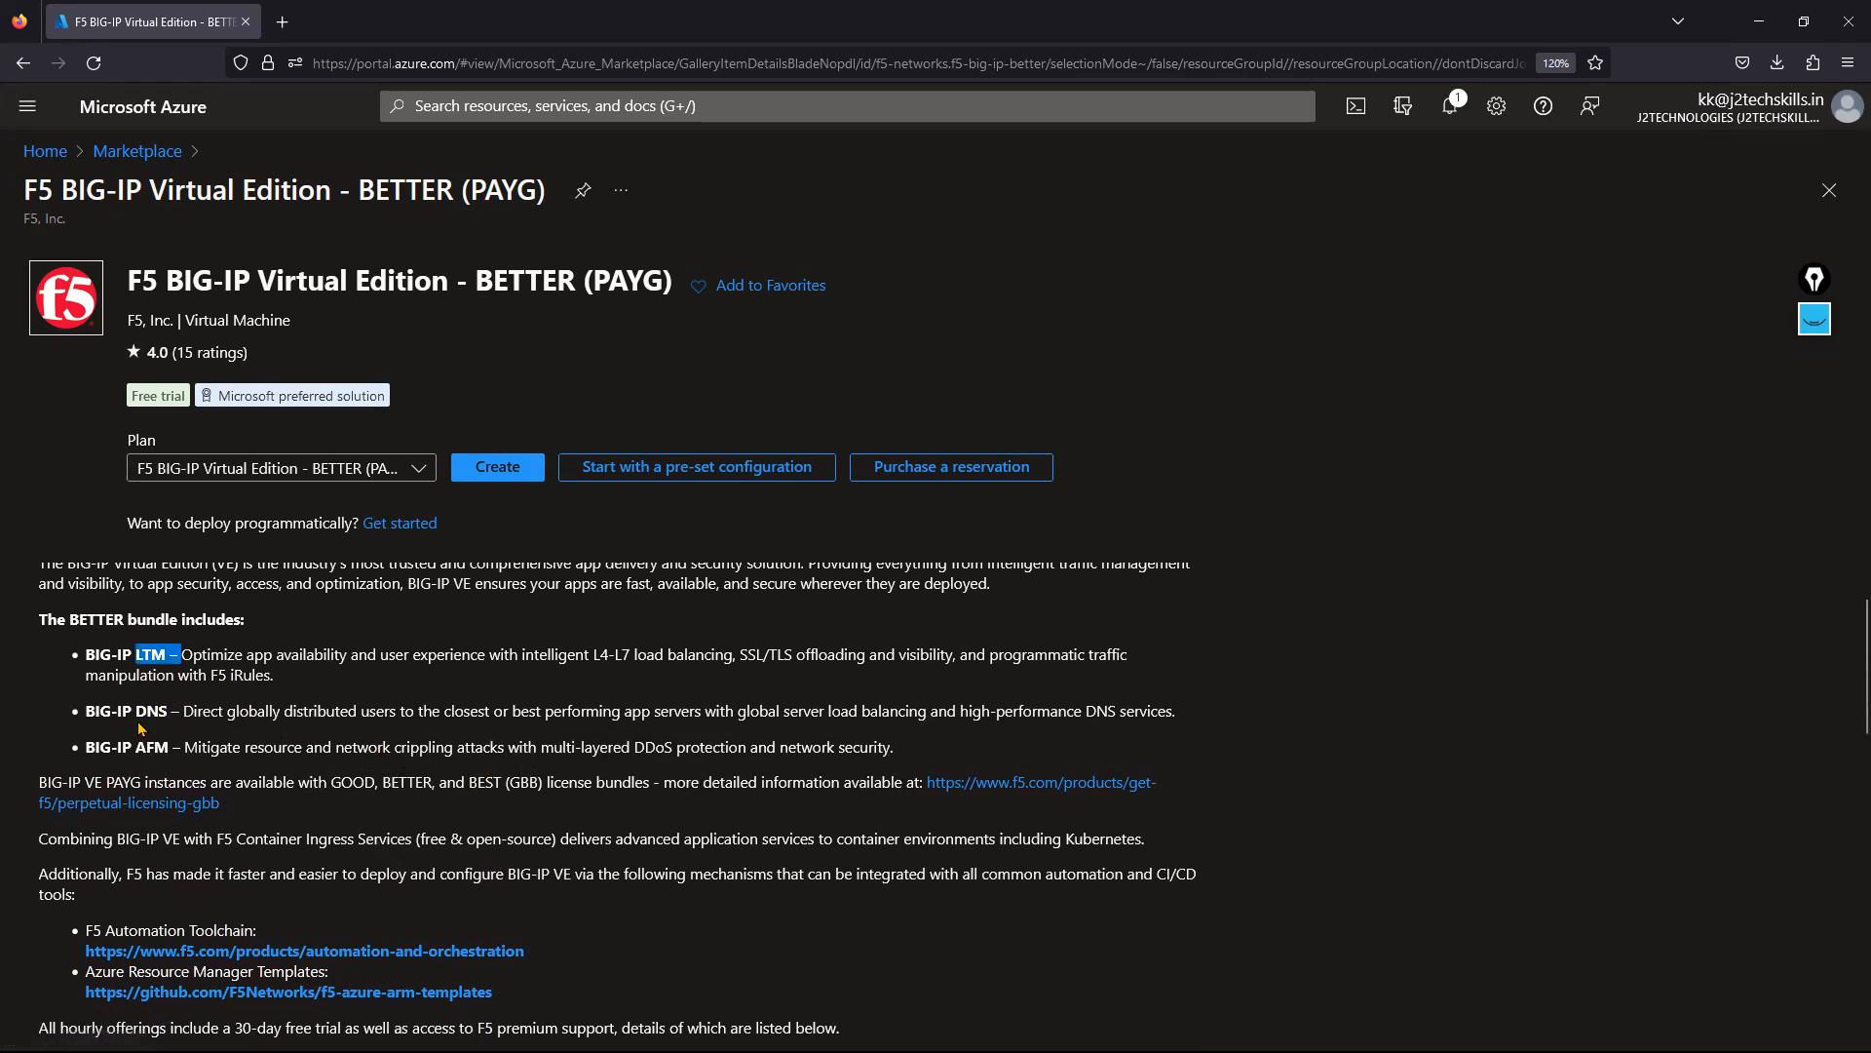
double_click(150, 751)
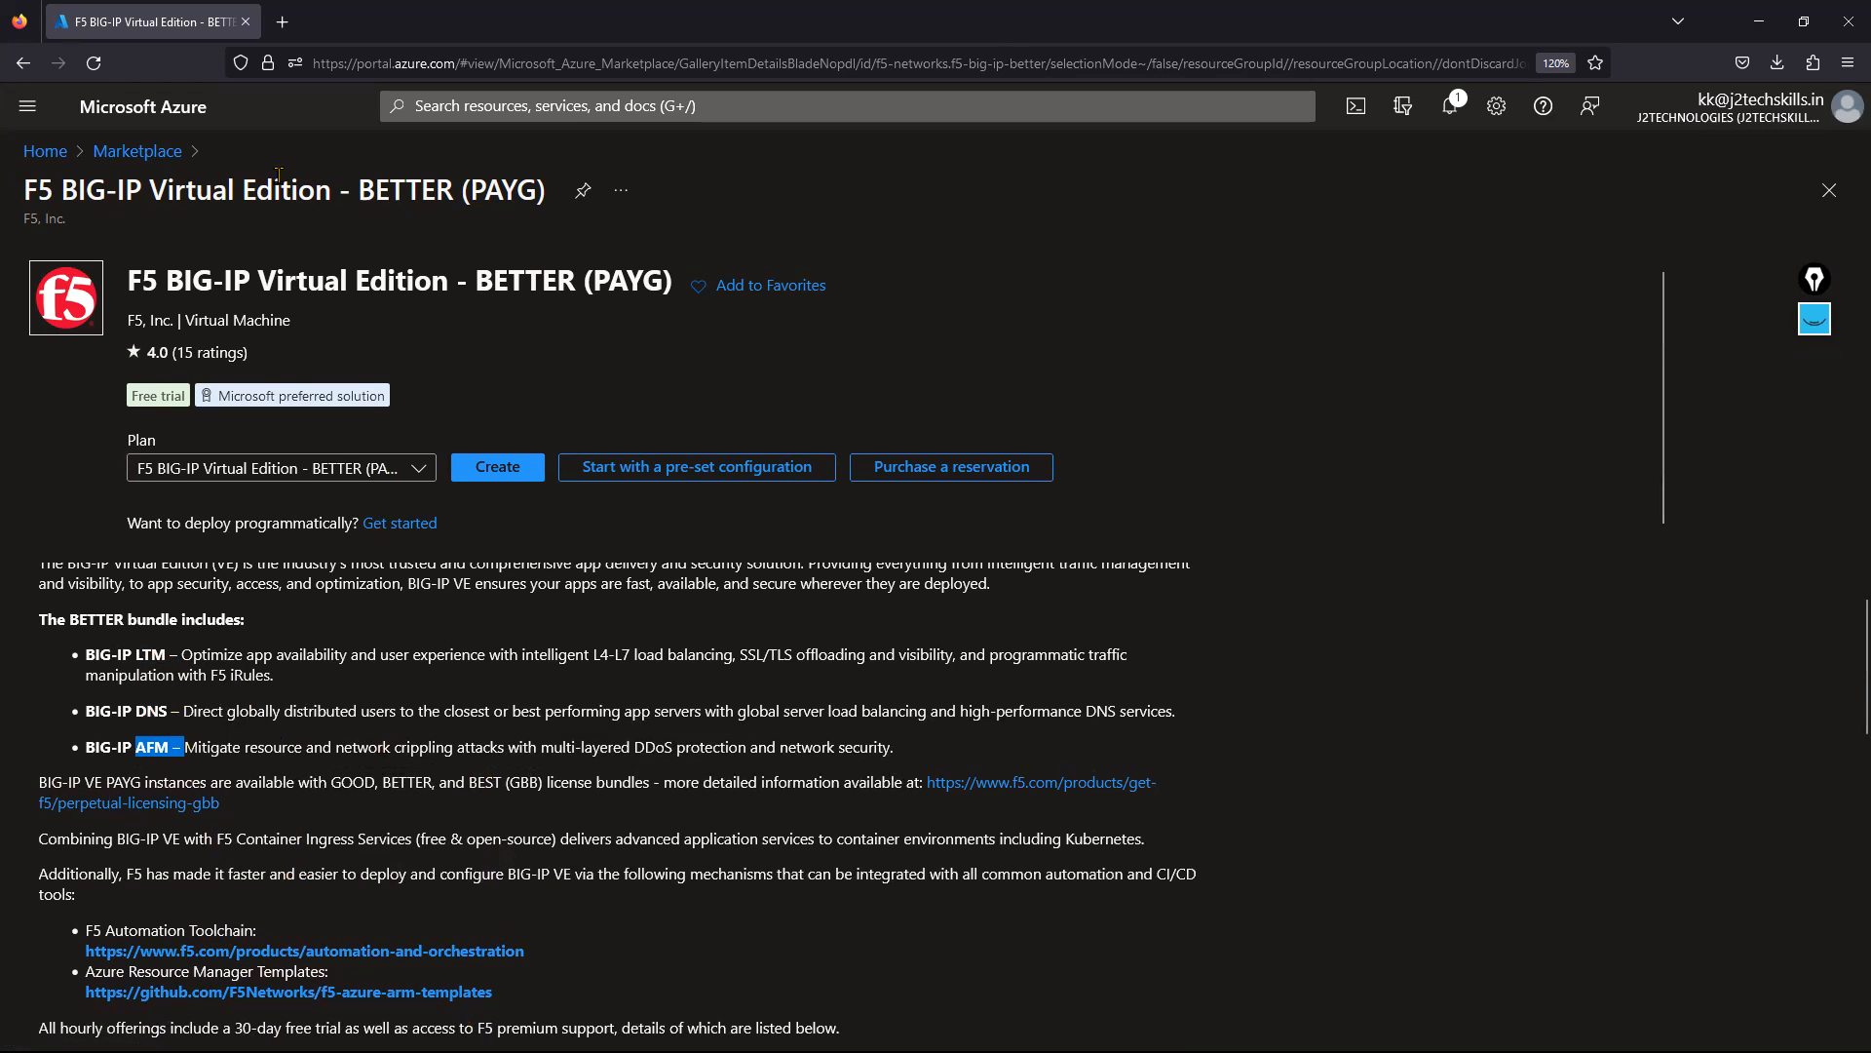
left_click(157, 159)
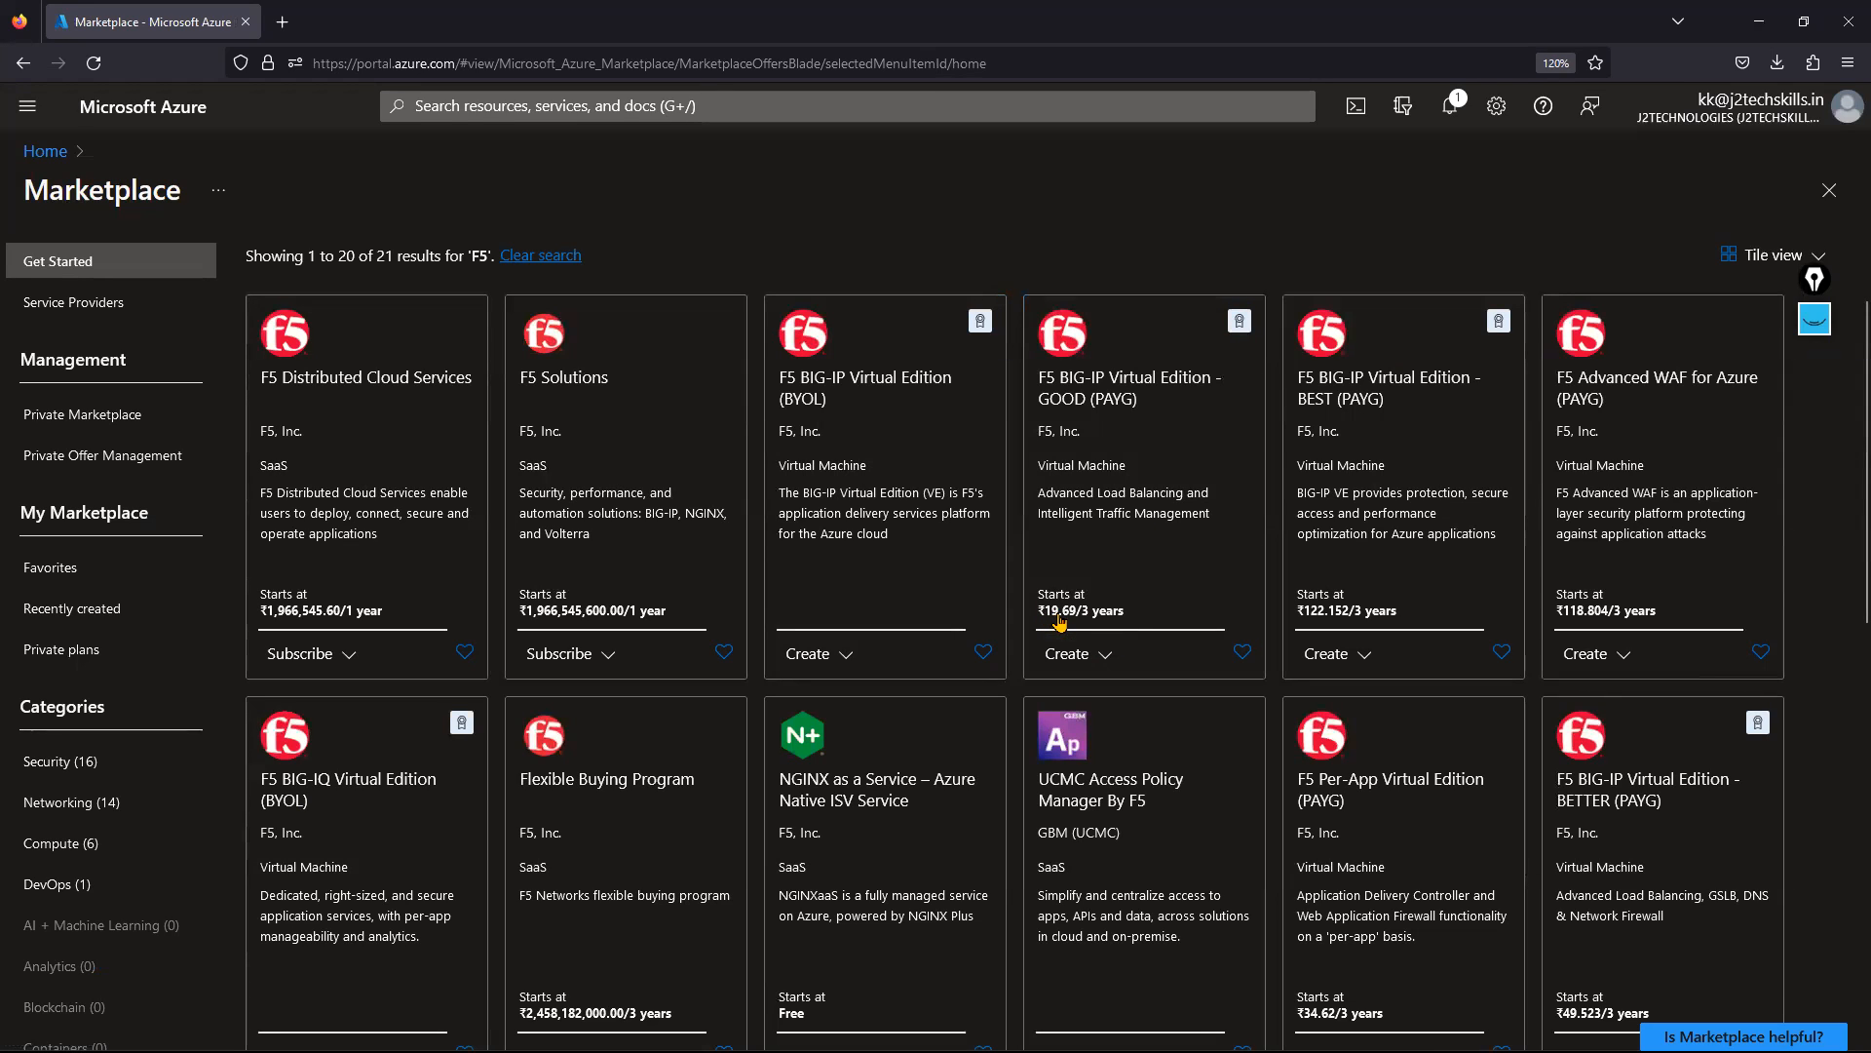
Choose the GOOD (PAYG, 25Mbps) plan from the GOOD tile's Create list.
left_click(1090, 661)
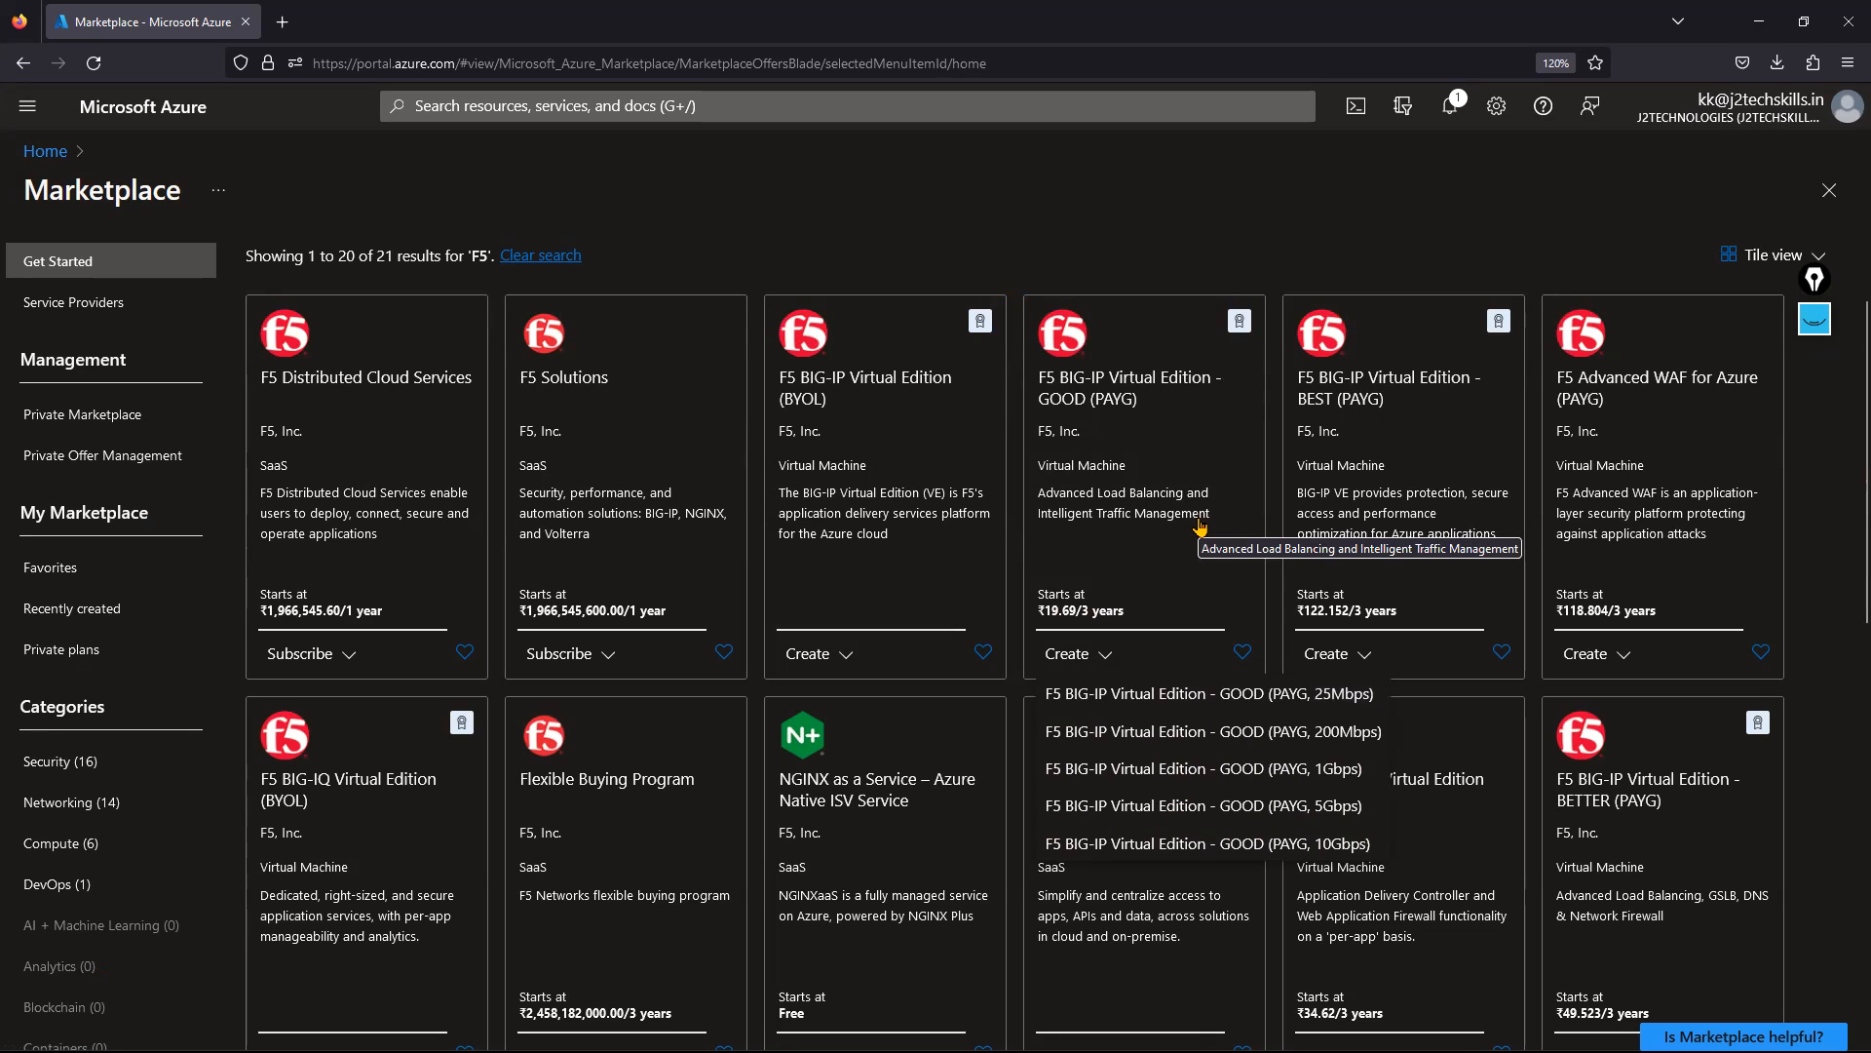
left_click(1195, 694)
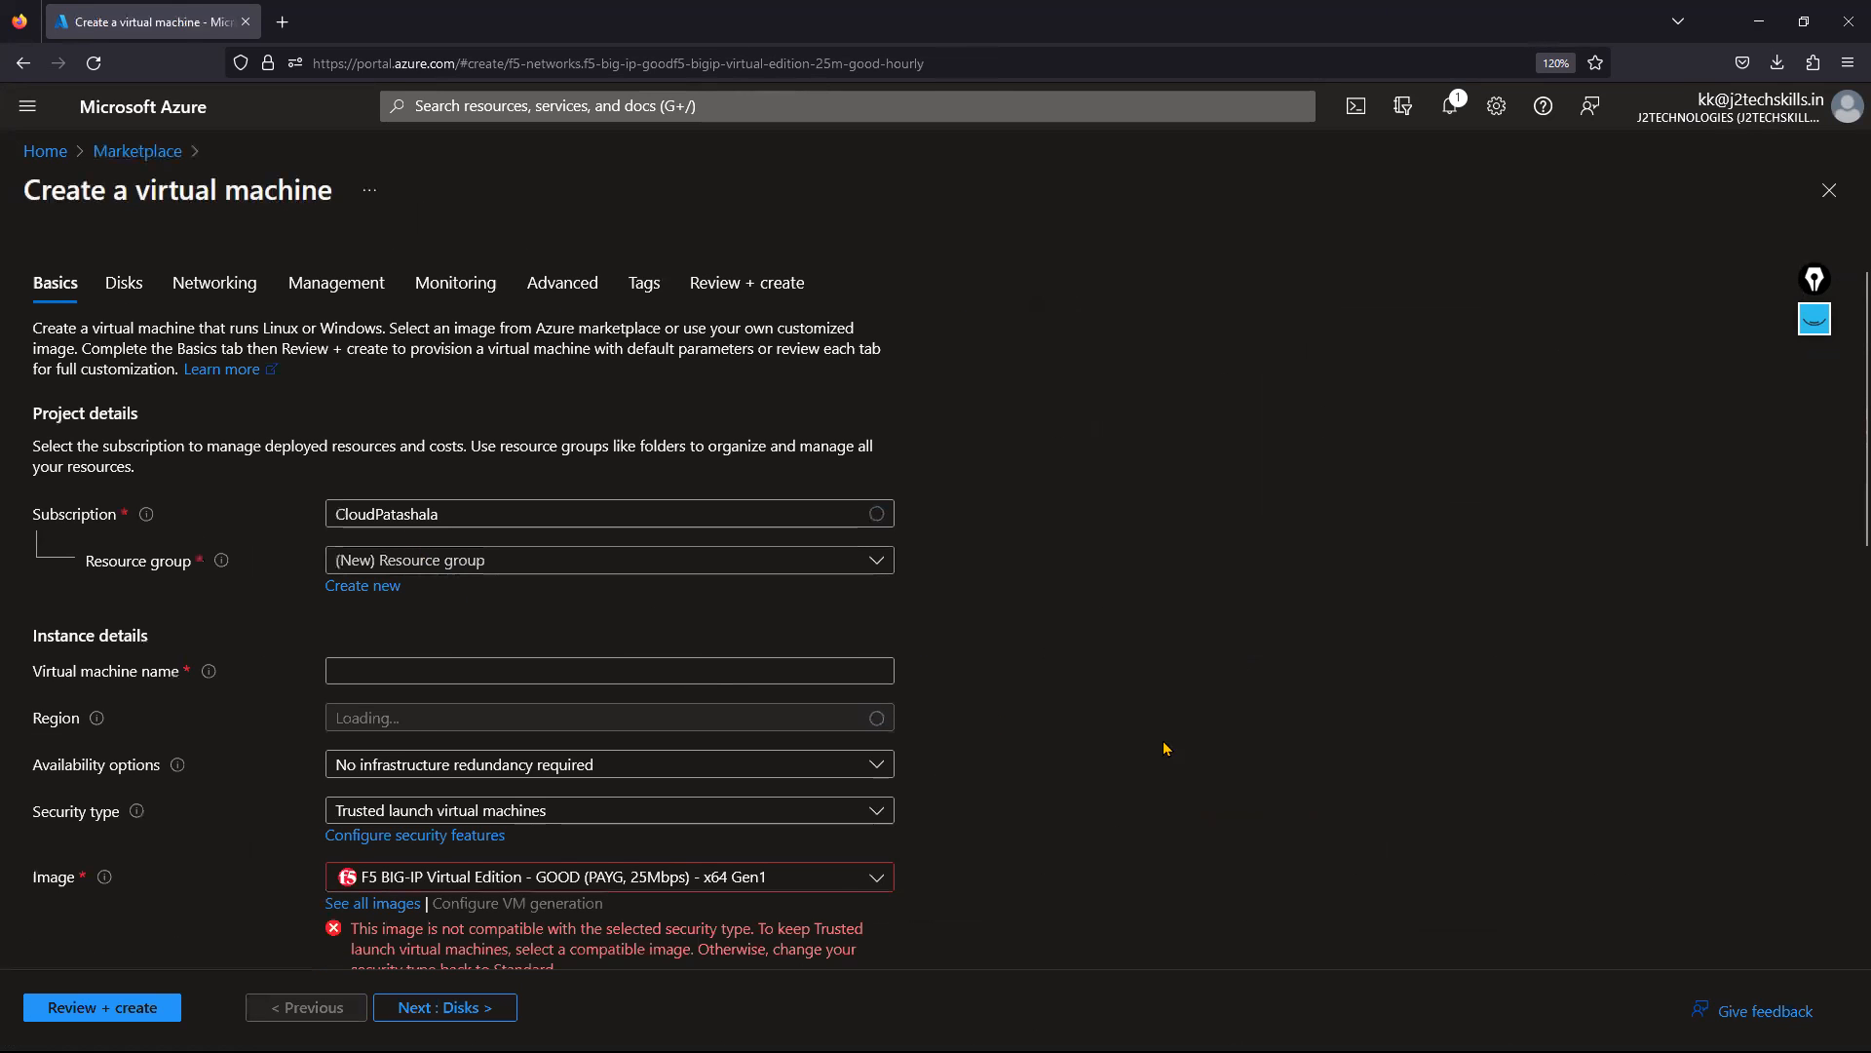
Select resource group az-daily-lab-rg and name the VM F5LB01.
left_click_drag(105, 185, 341, 187)
left_click(1234, 675)
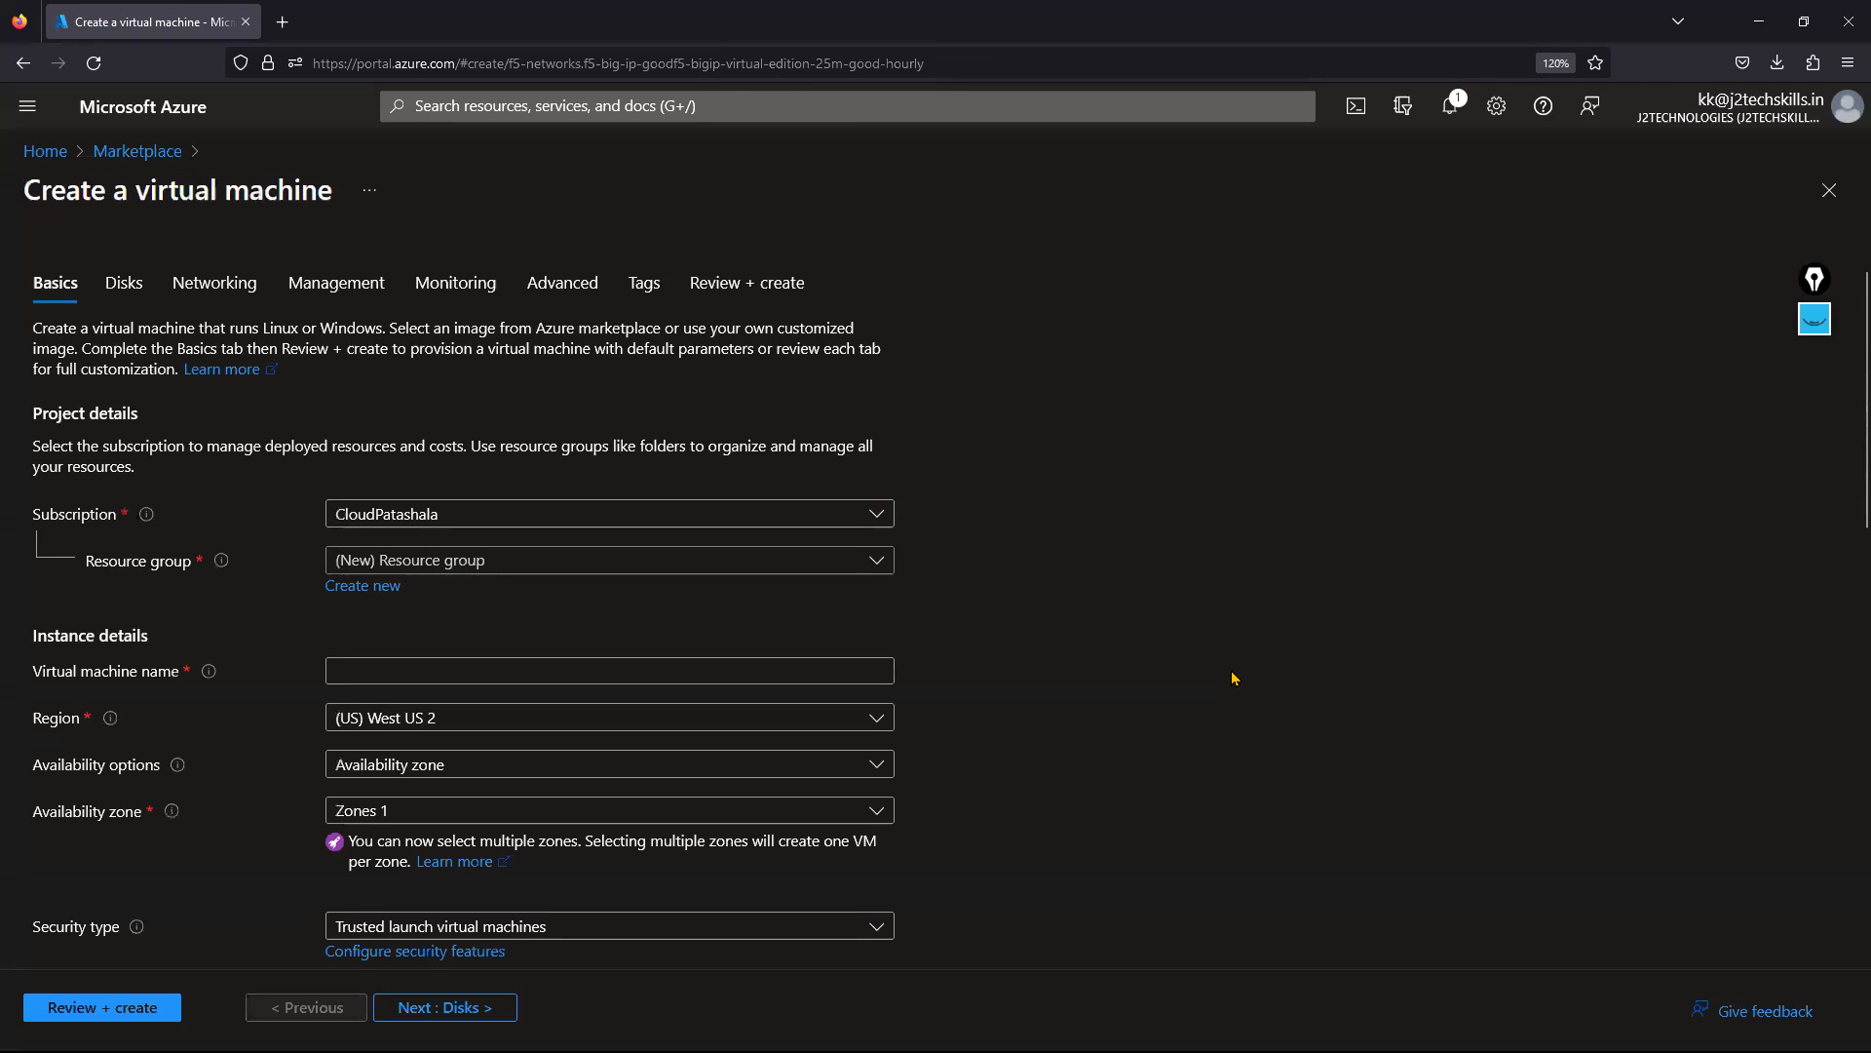
scroll(1234, 674, "down", 2)
left_click(451, 357)
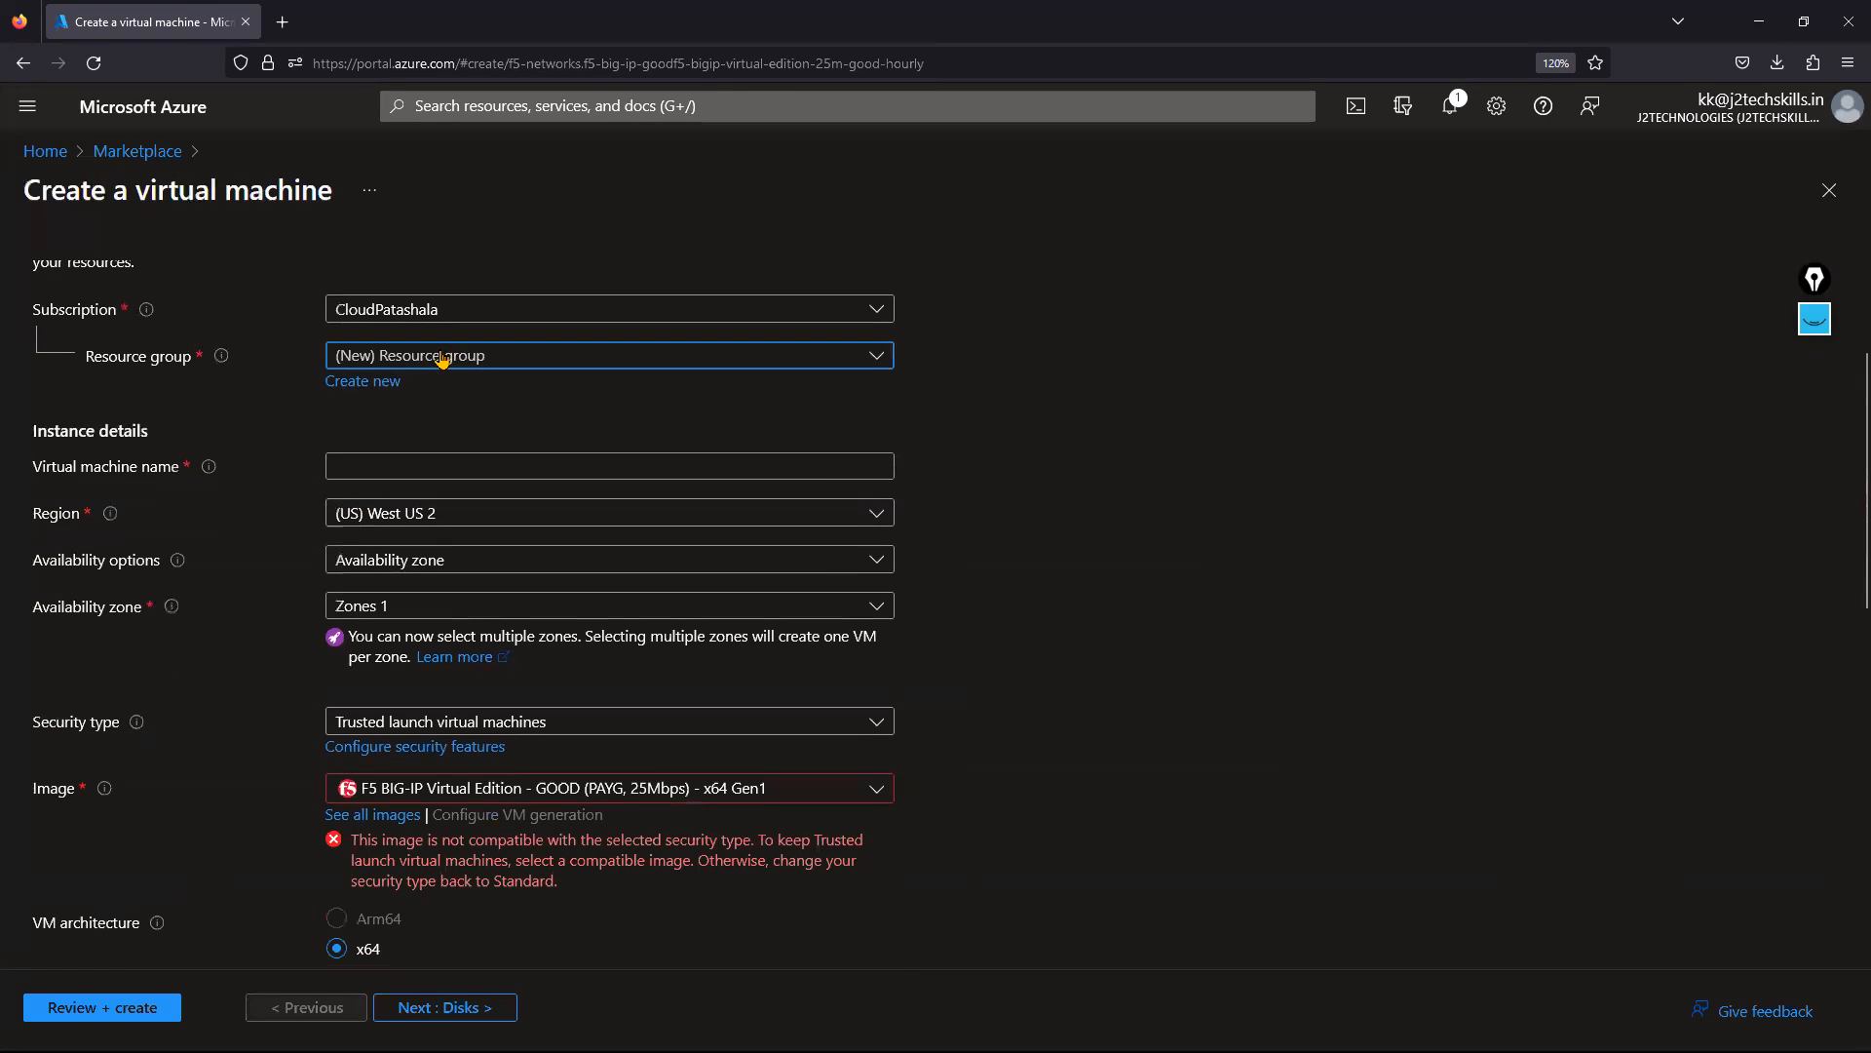
left_click(426, 439)
left_click(410, 467)
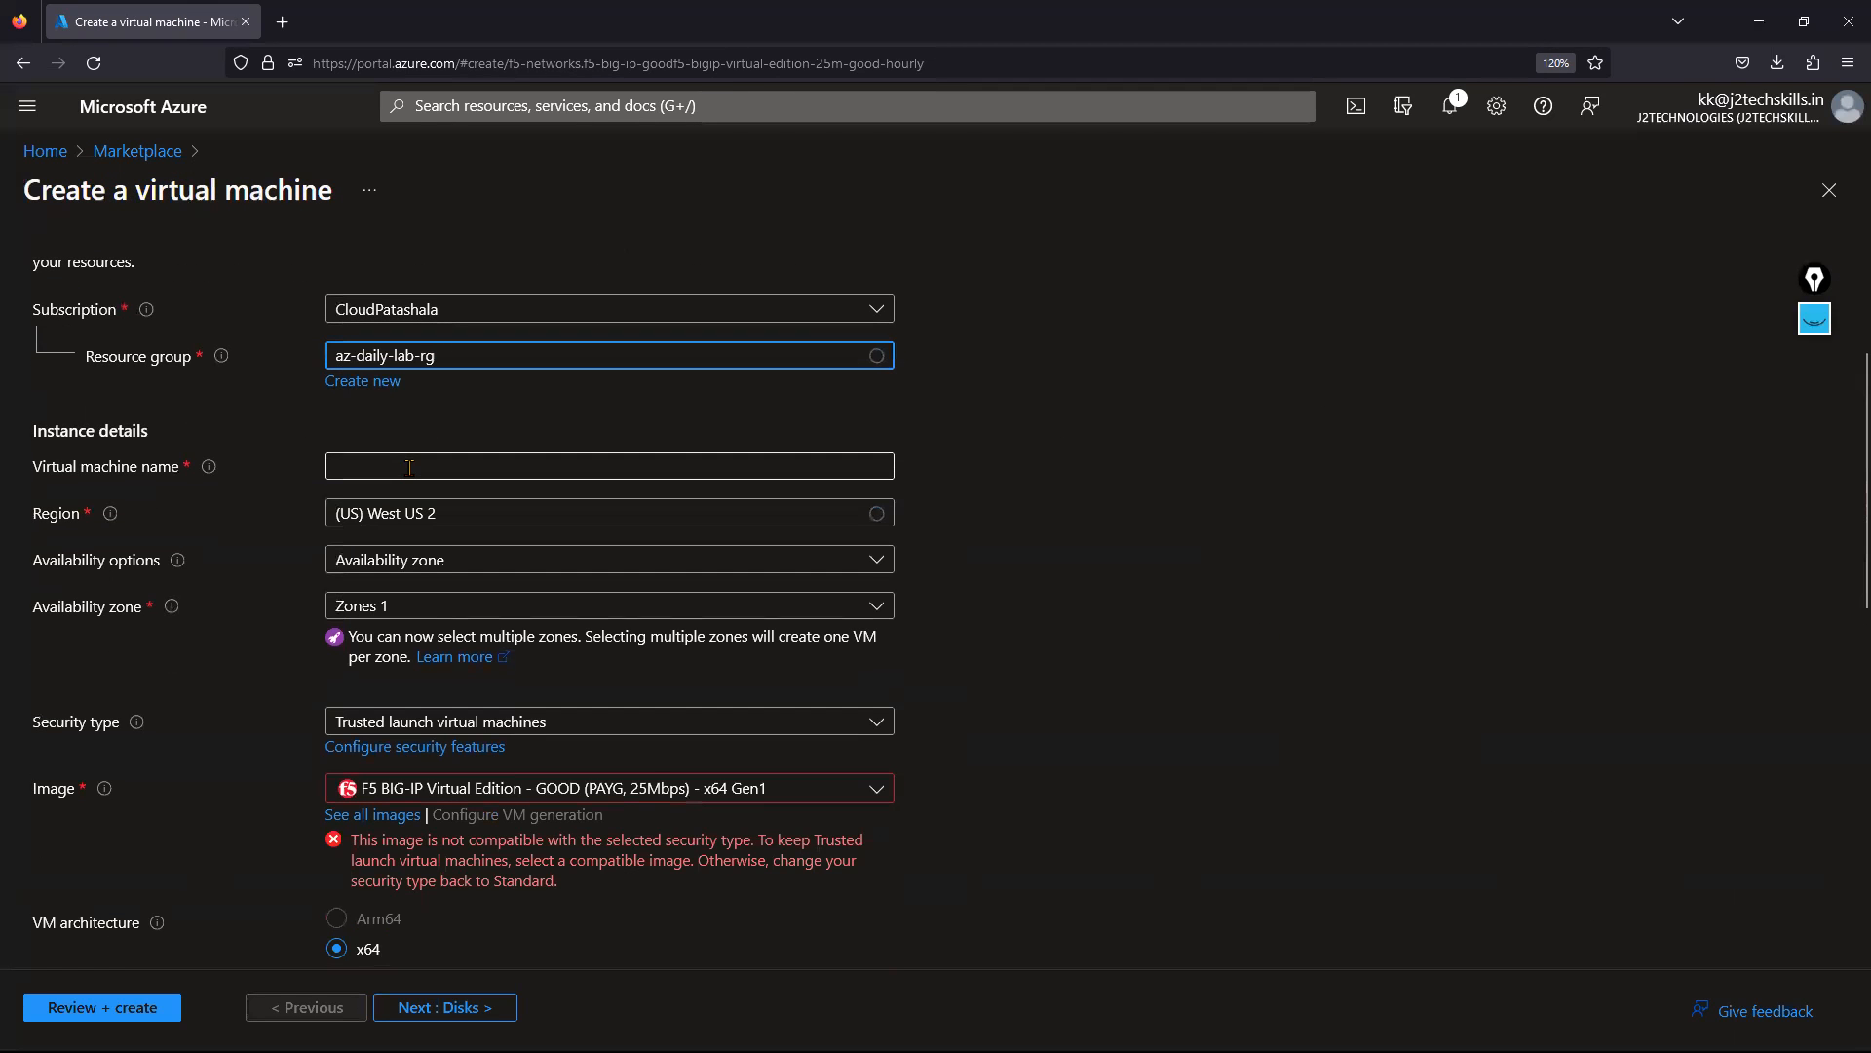
type("F")
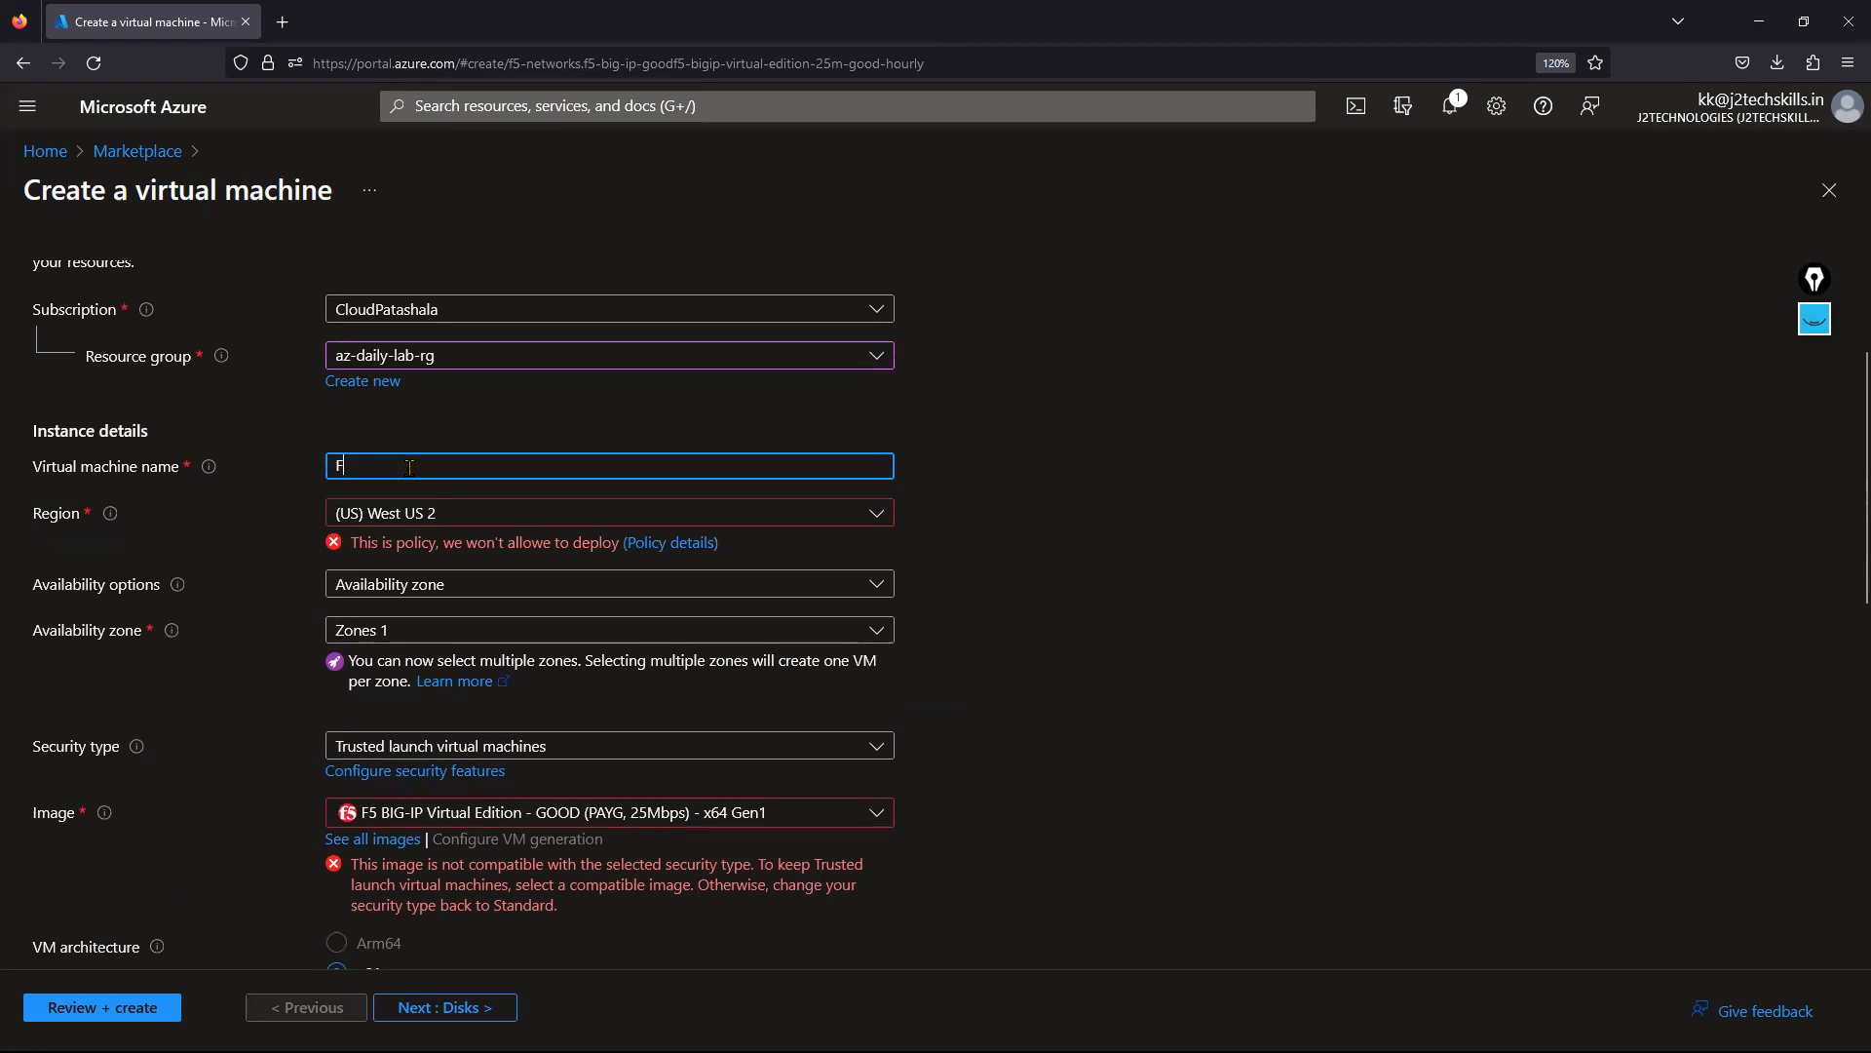
type("5LB01")
left_click(357, 548)
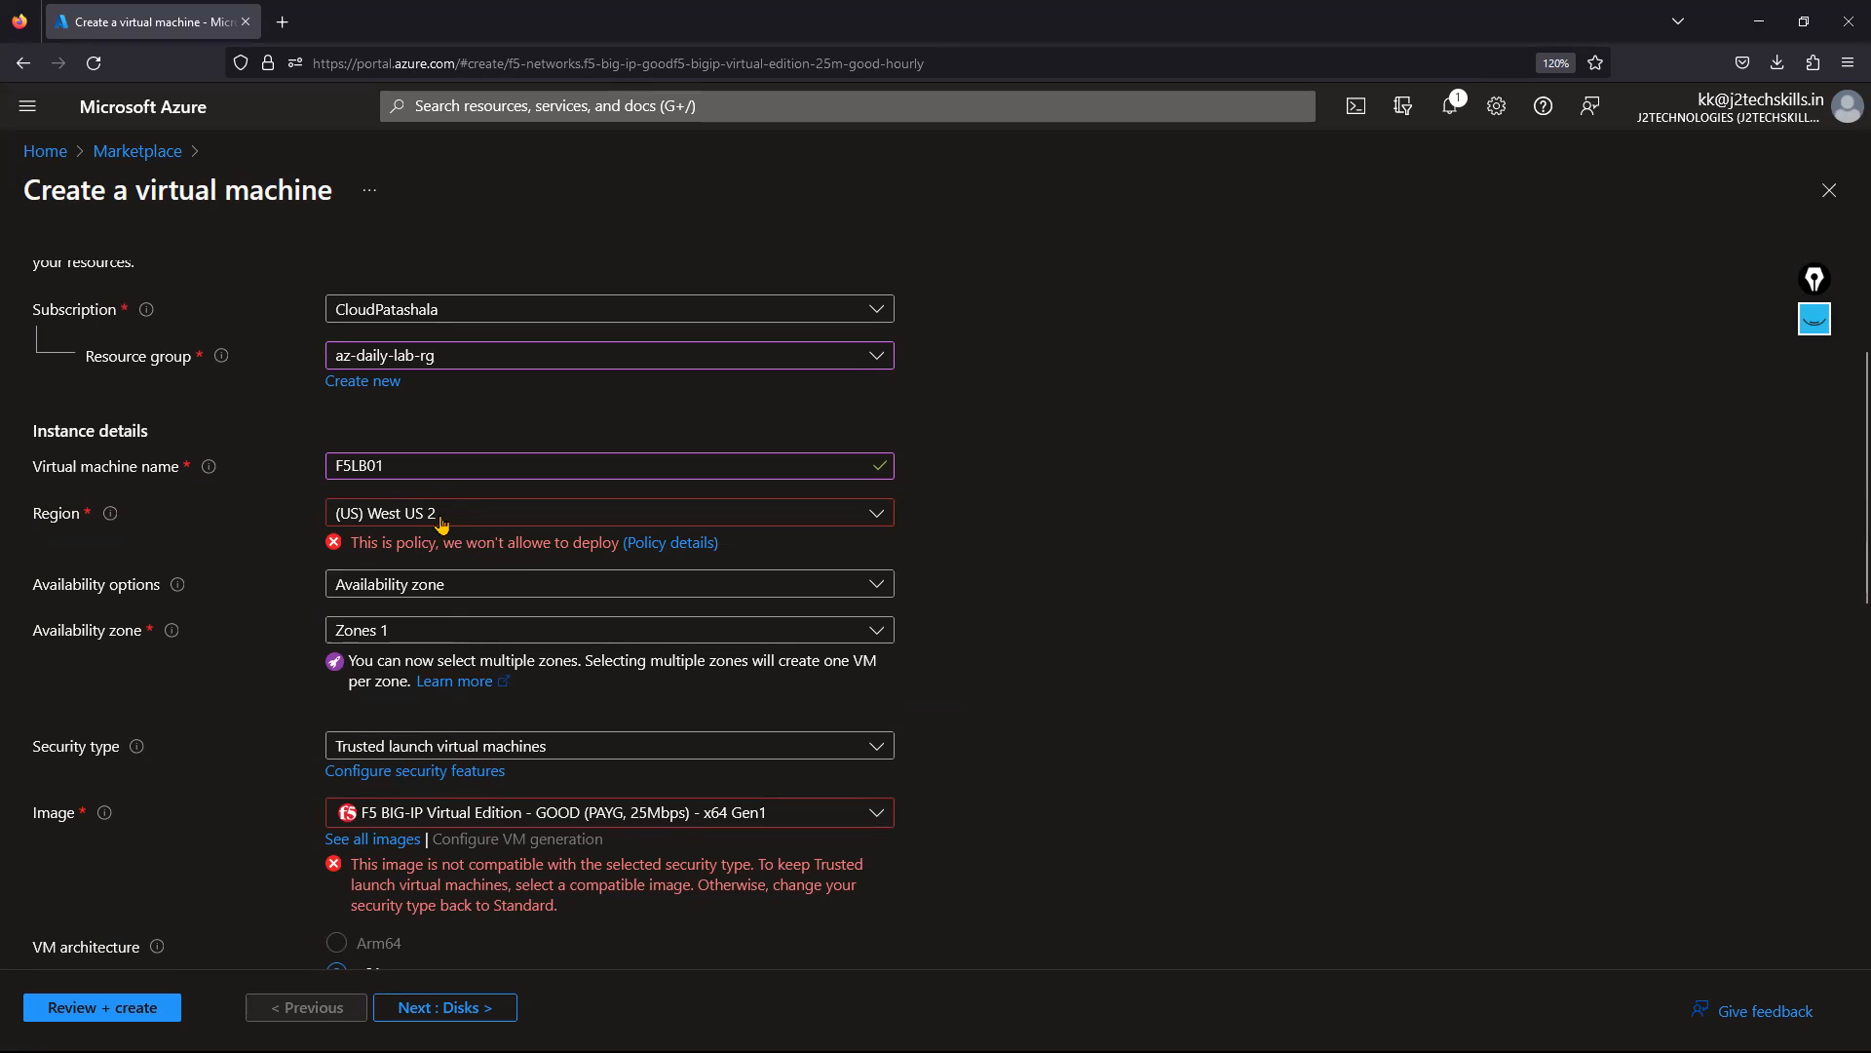
Set the region to (US) East US 2 with no infrastructure redundancy required.
left_click(440, 524)
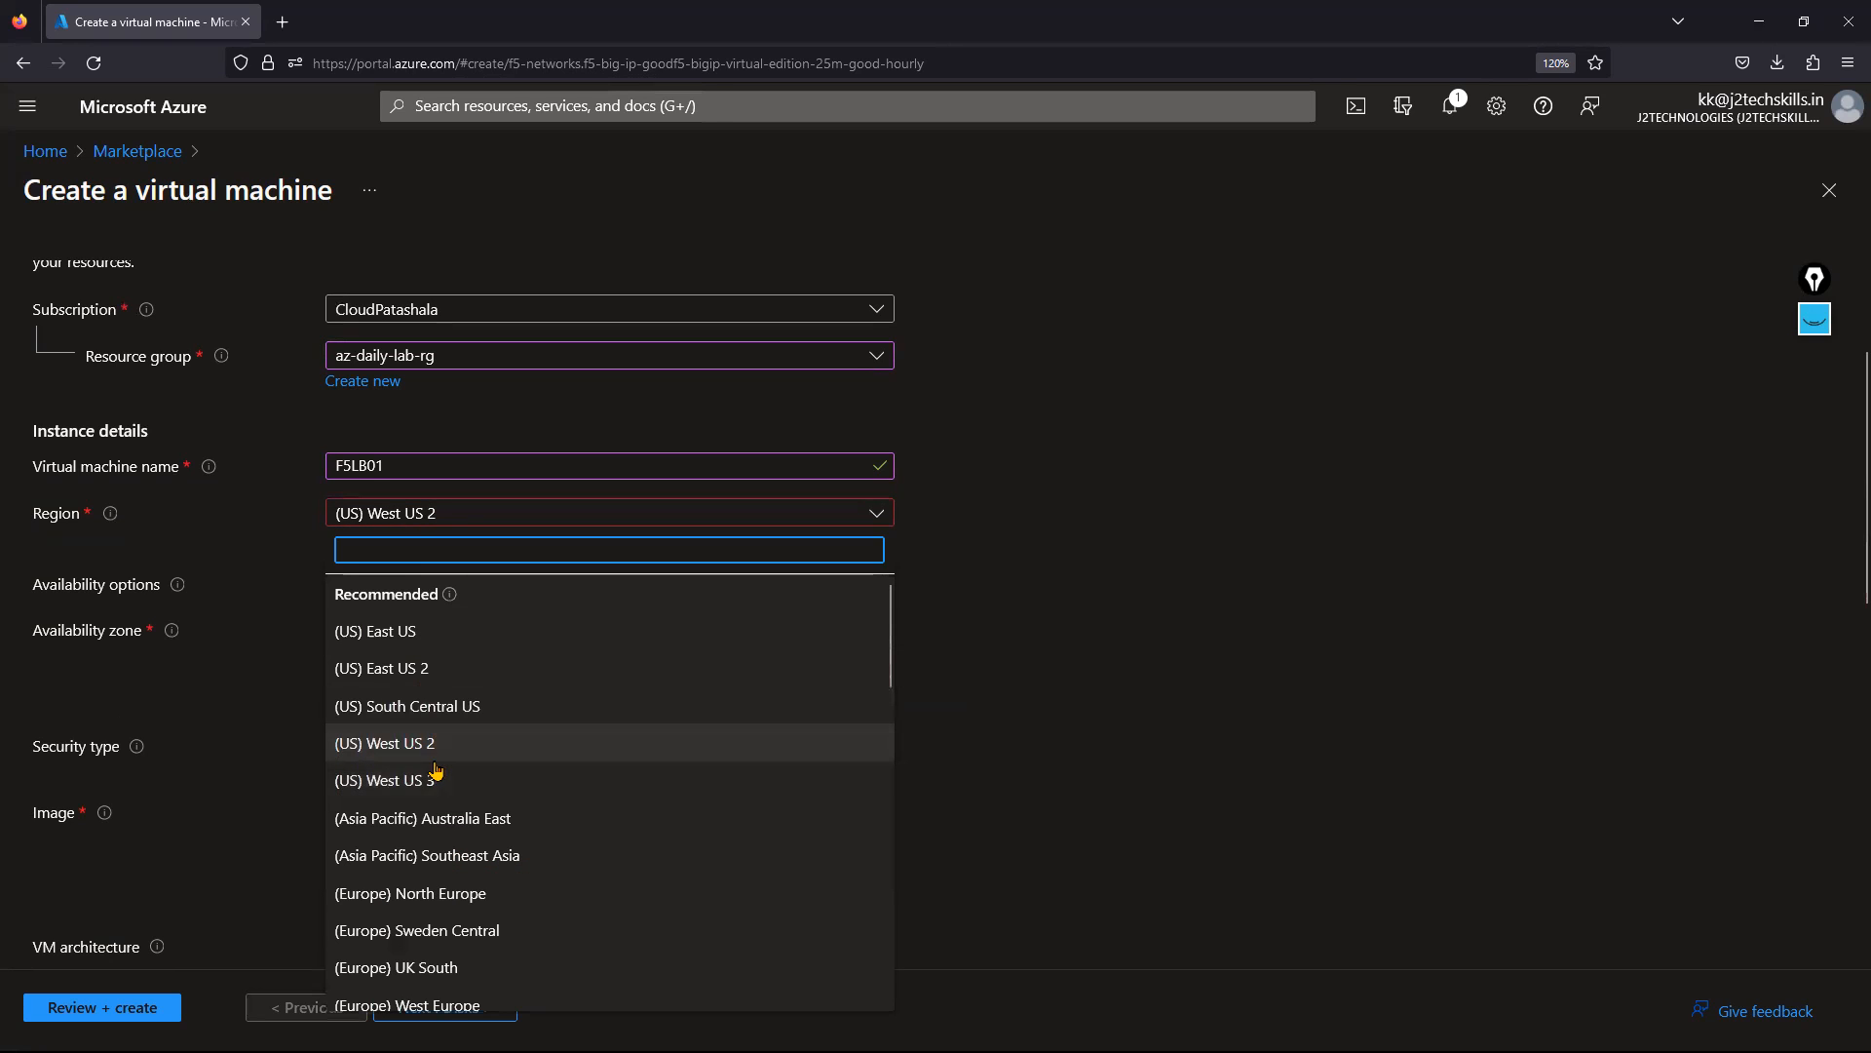
left_click(436, 665)
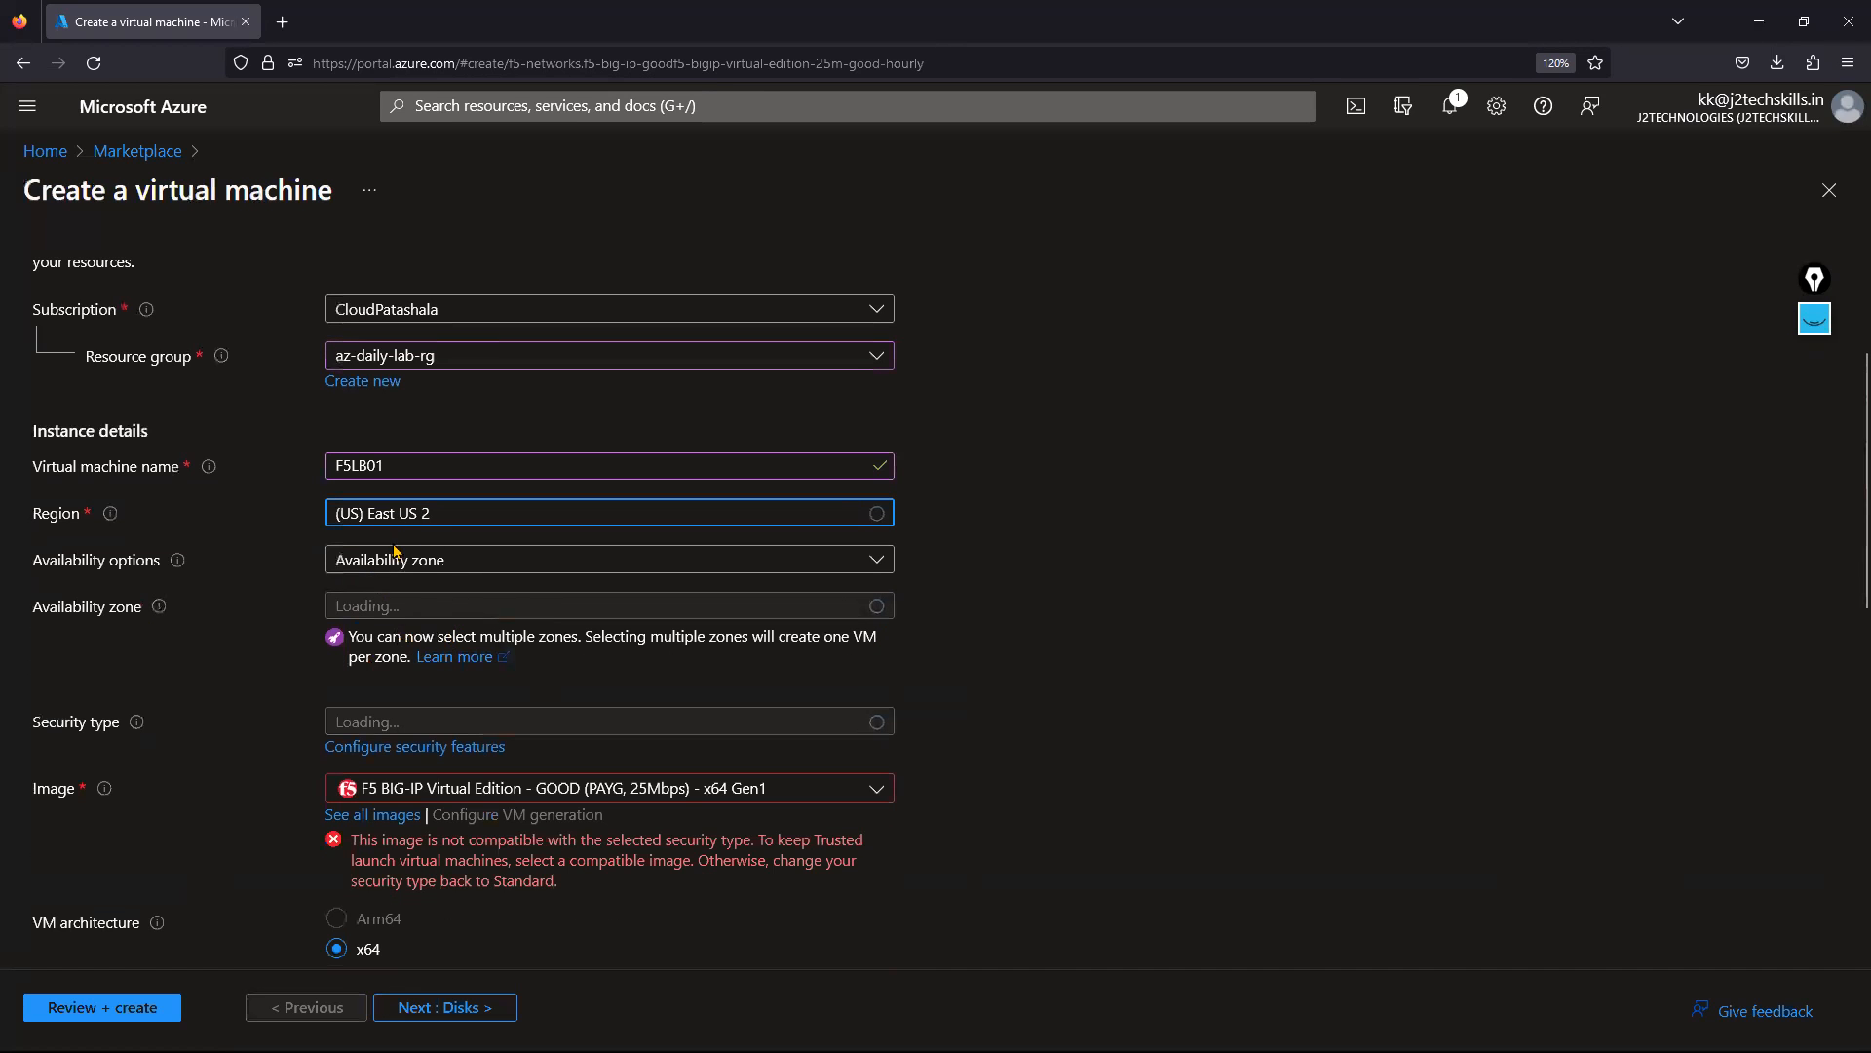
left_click(420, 559)
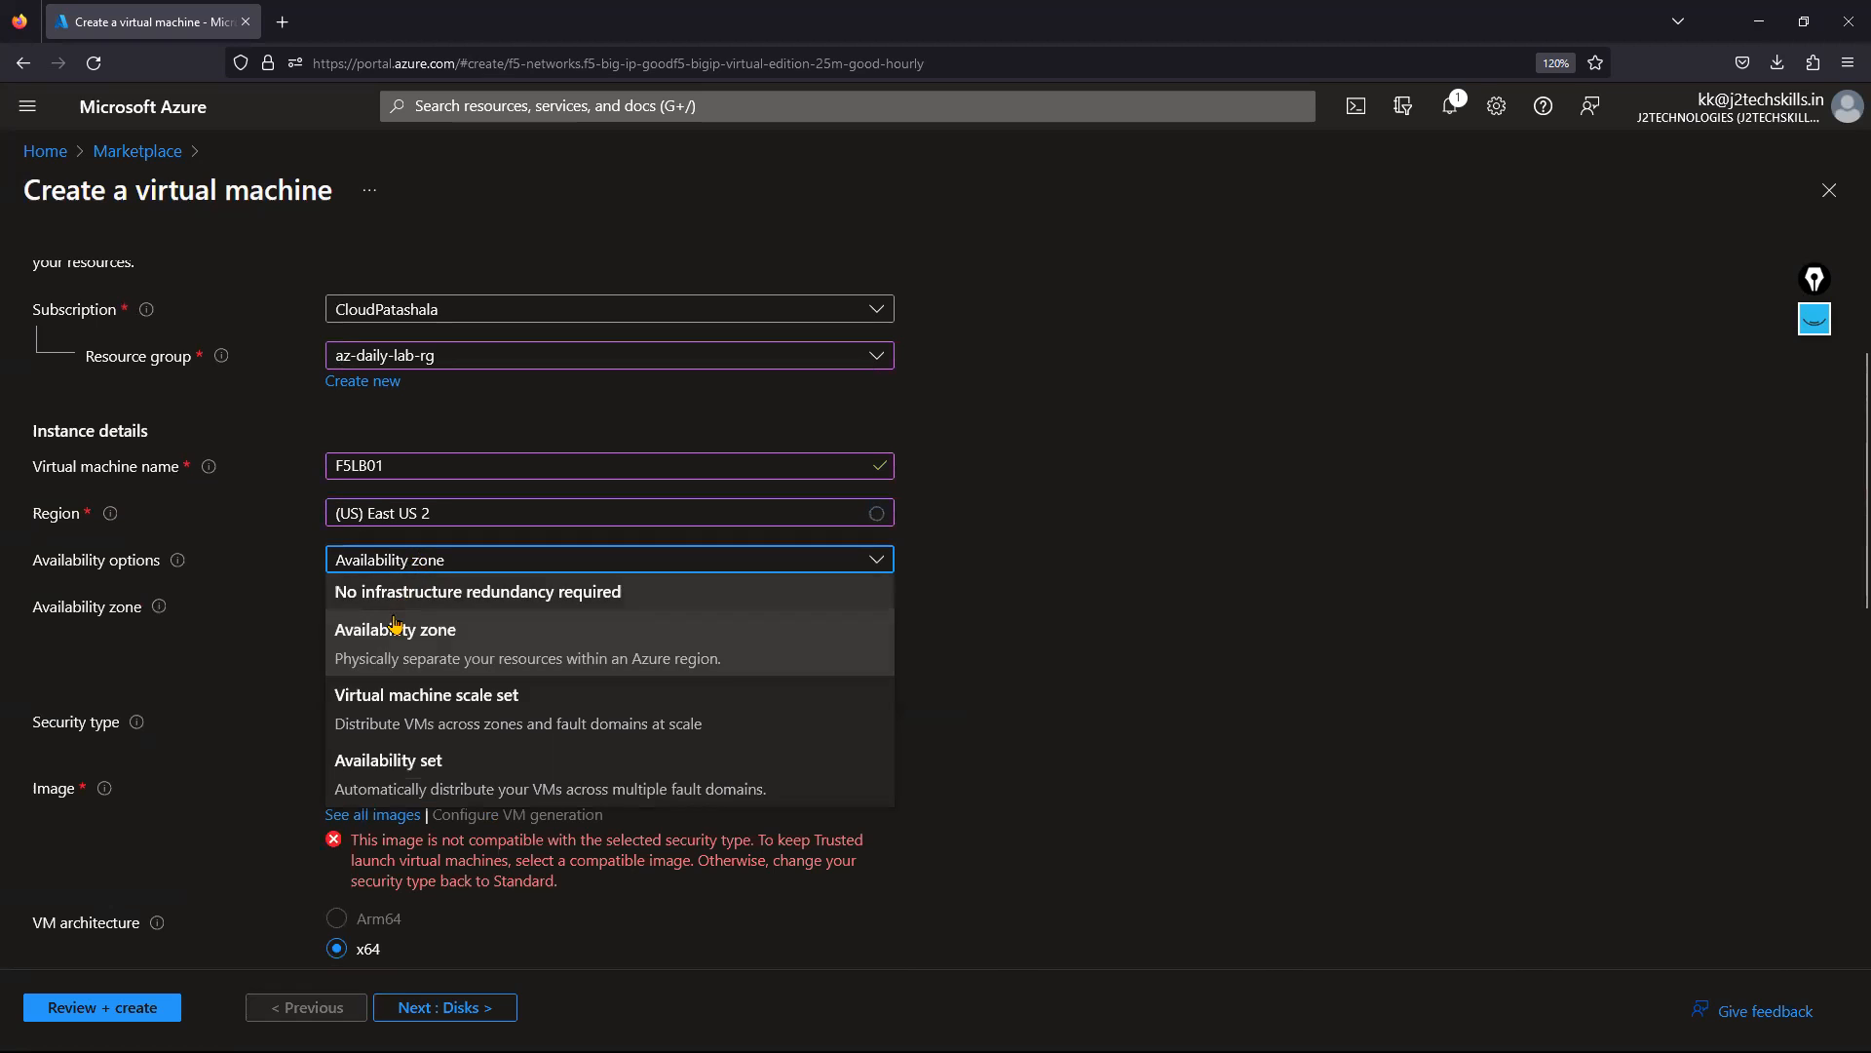
left_click(404, 590)
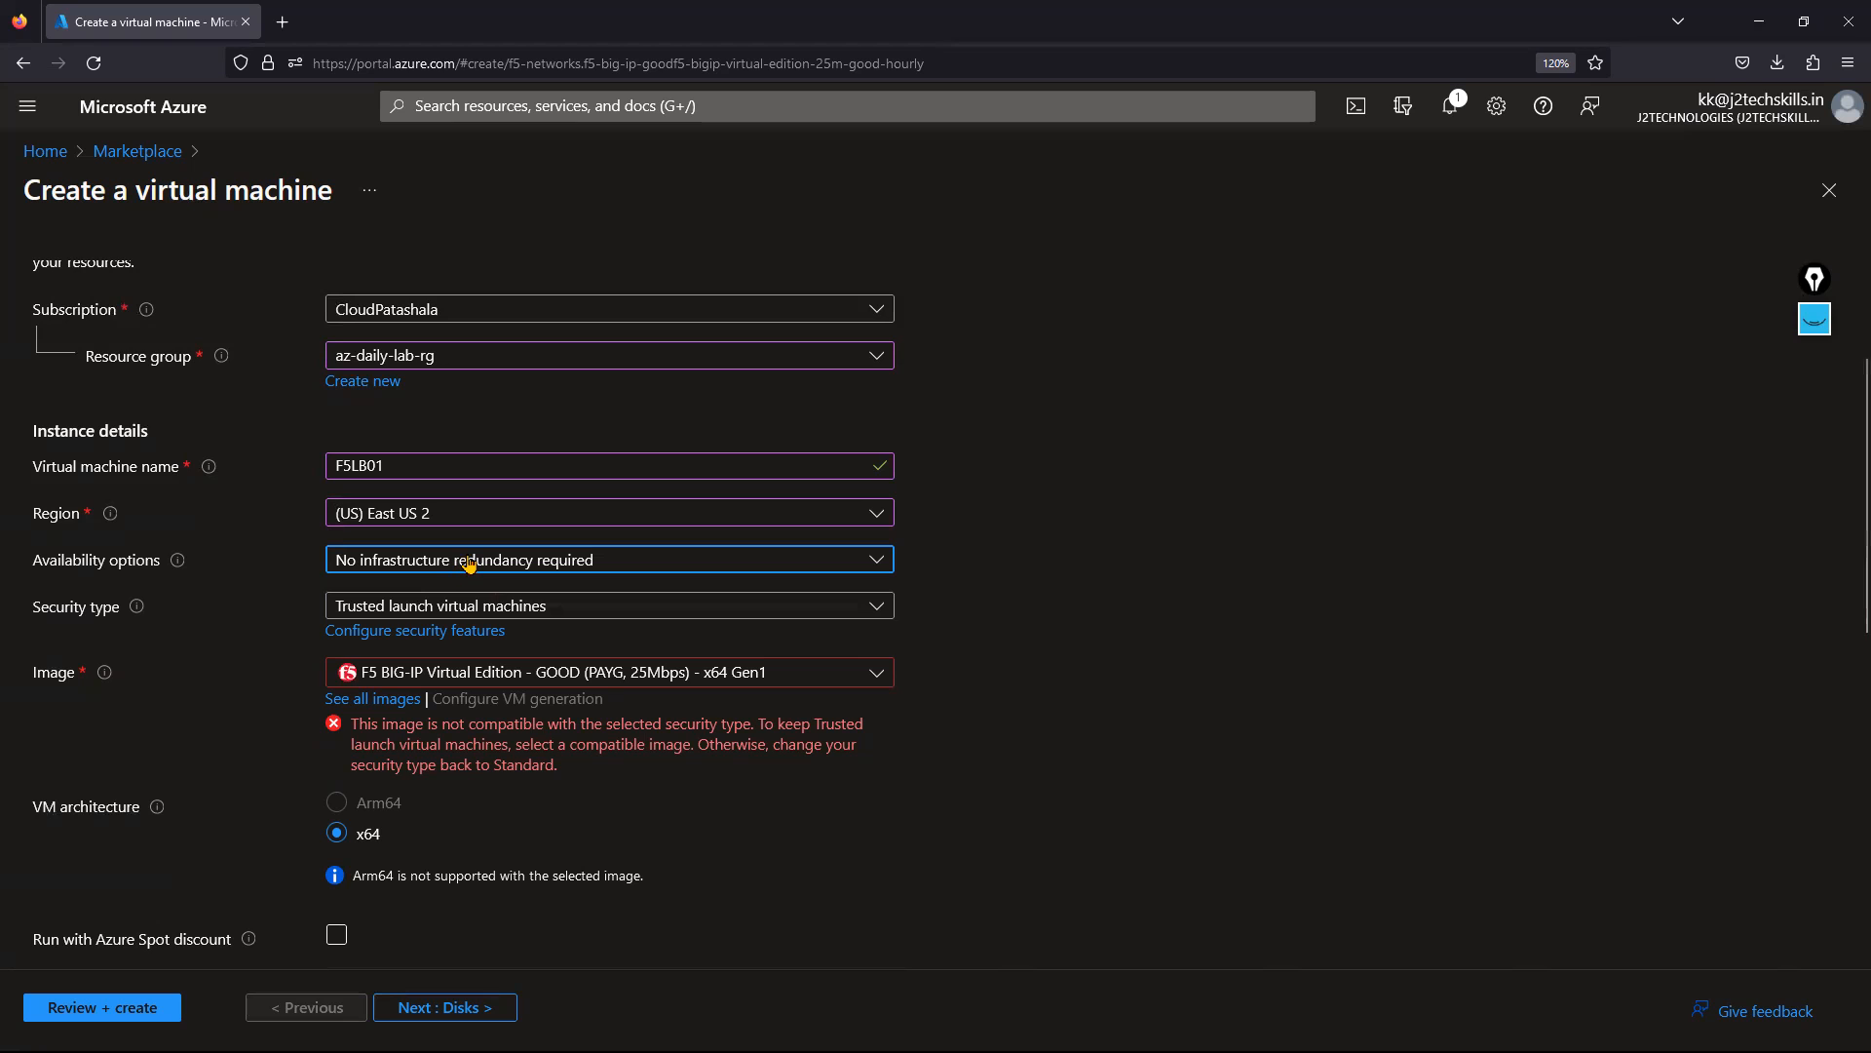
Change the security type to Standard, review the administrator section, and open a new browser tab.
left_click(406, 608)
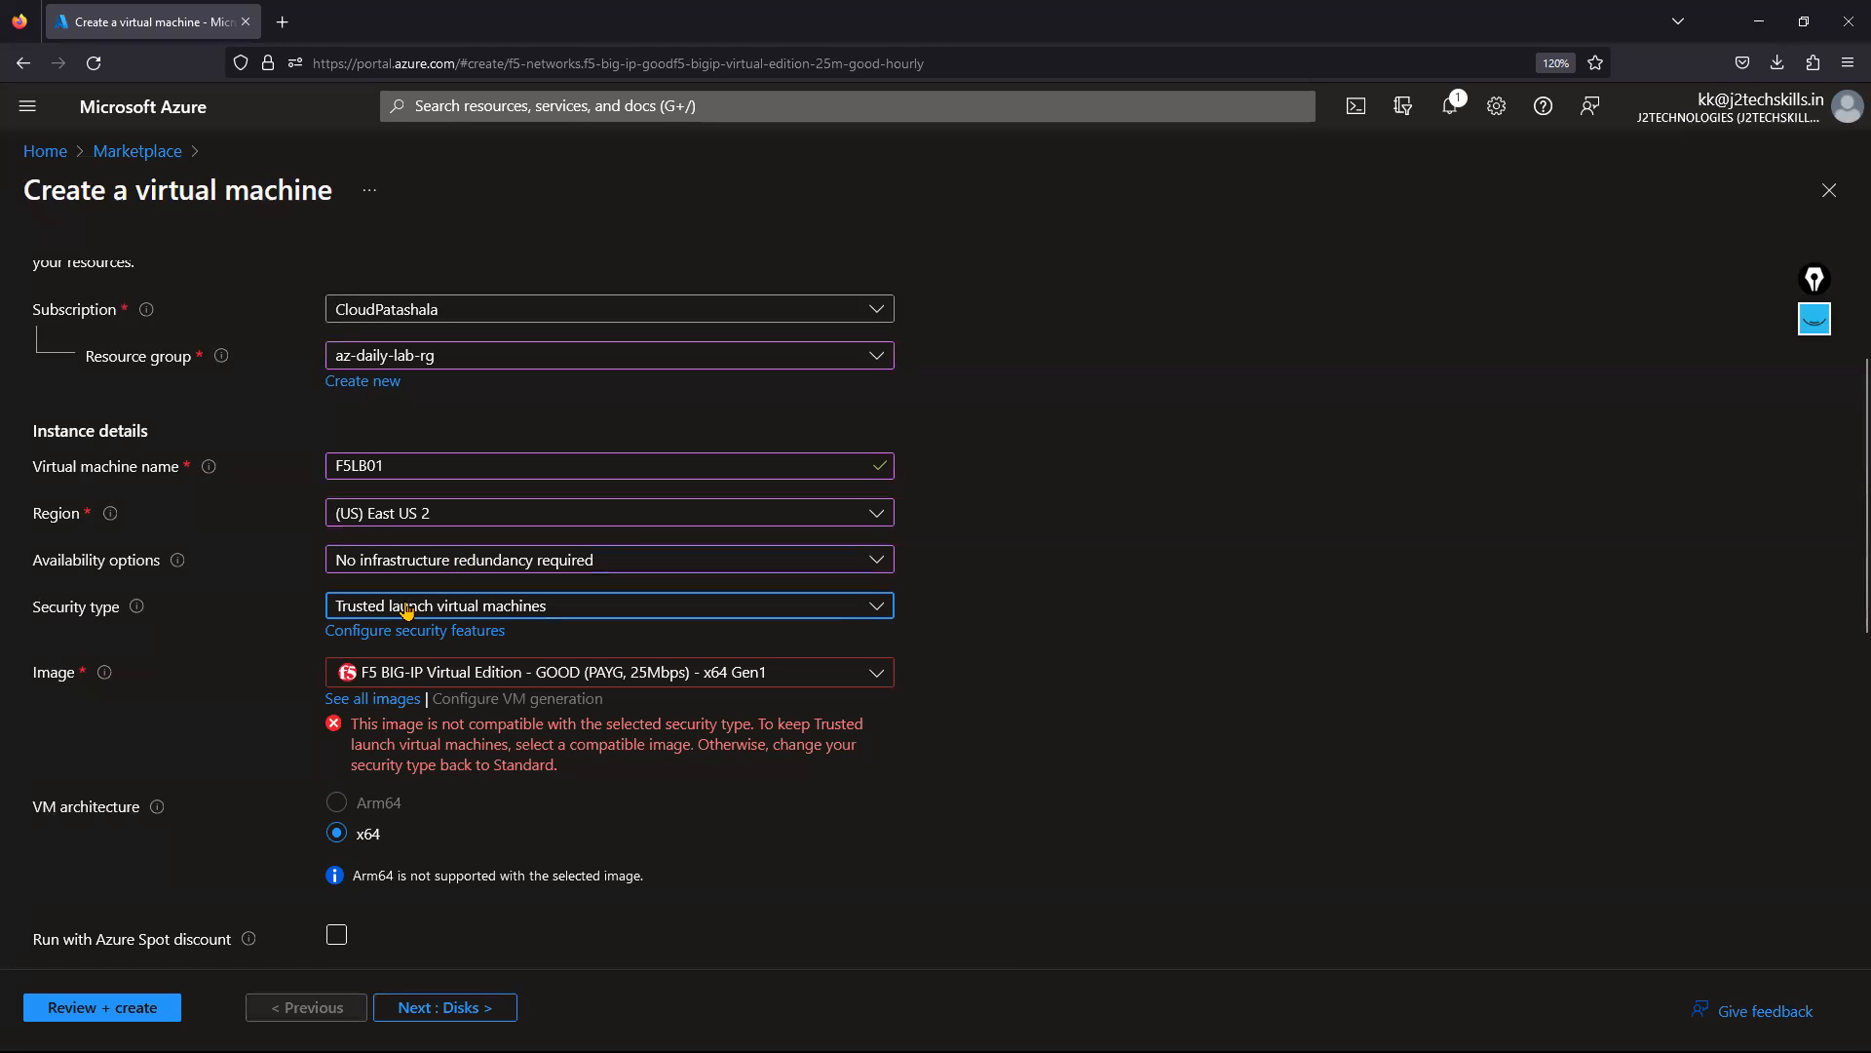
left_click(392, 655)
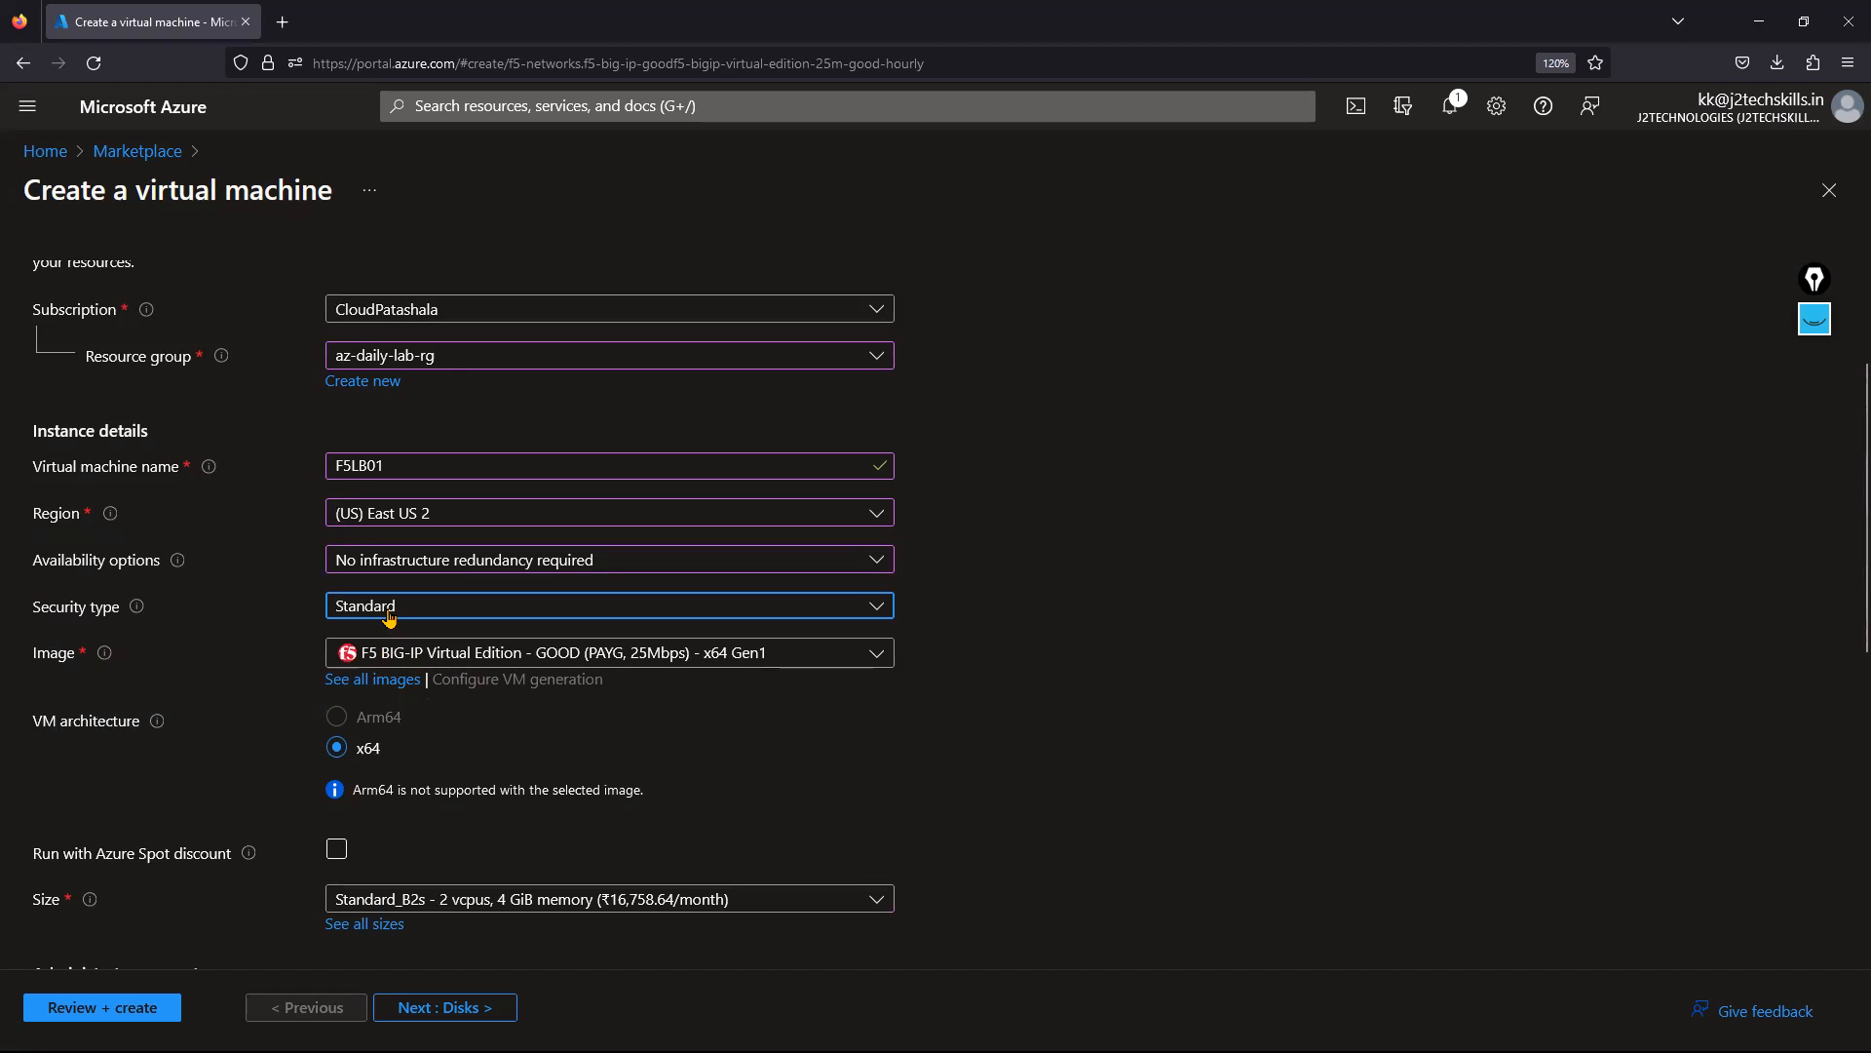
left_click(391, 616)
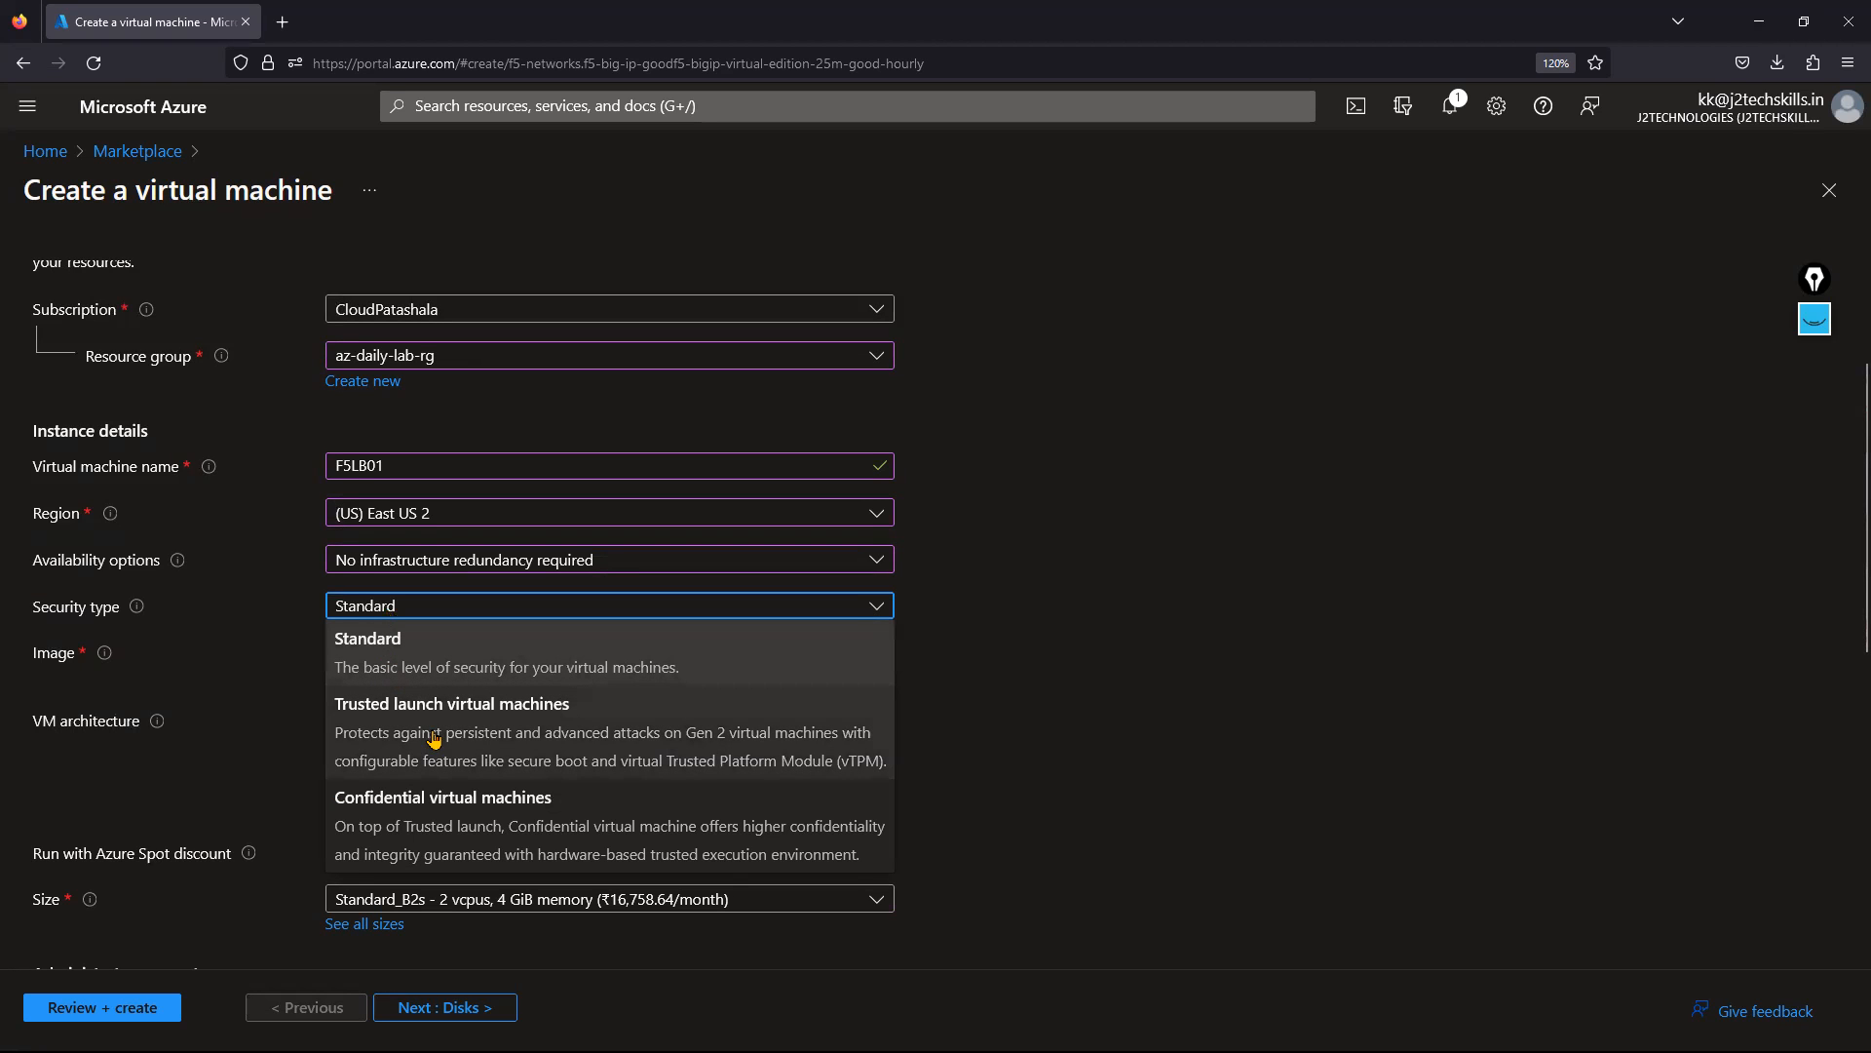
left_click(1213, 836)
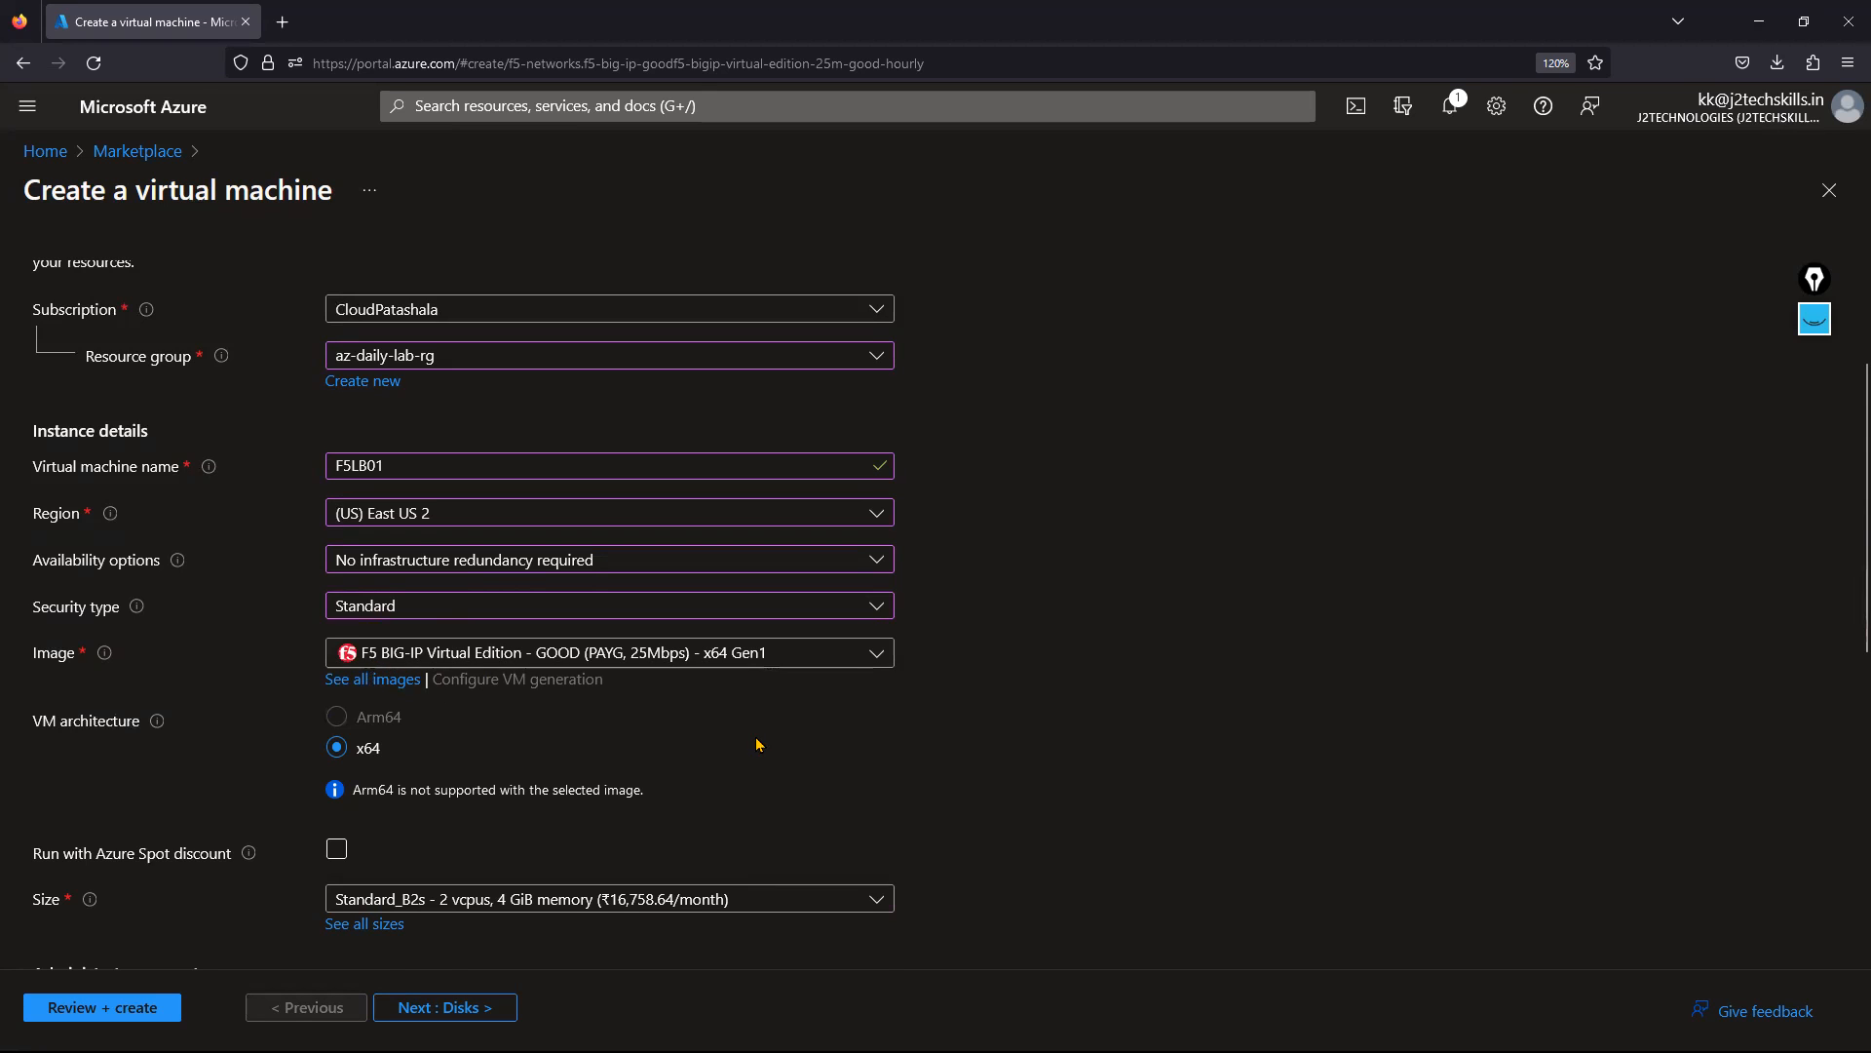
scroll(757, 743, "down", 3)
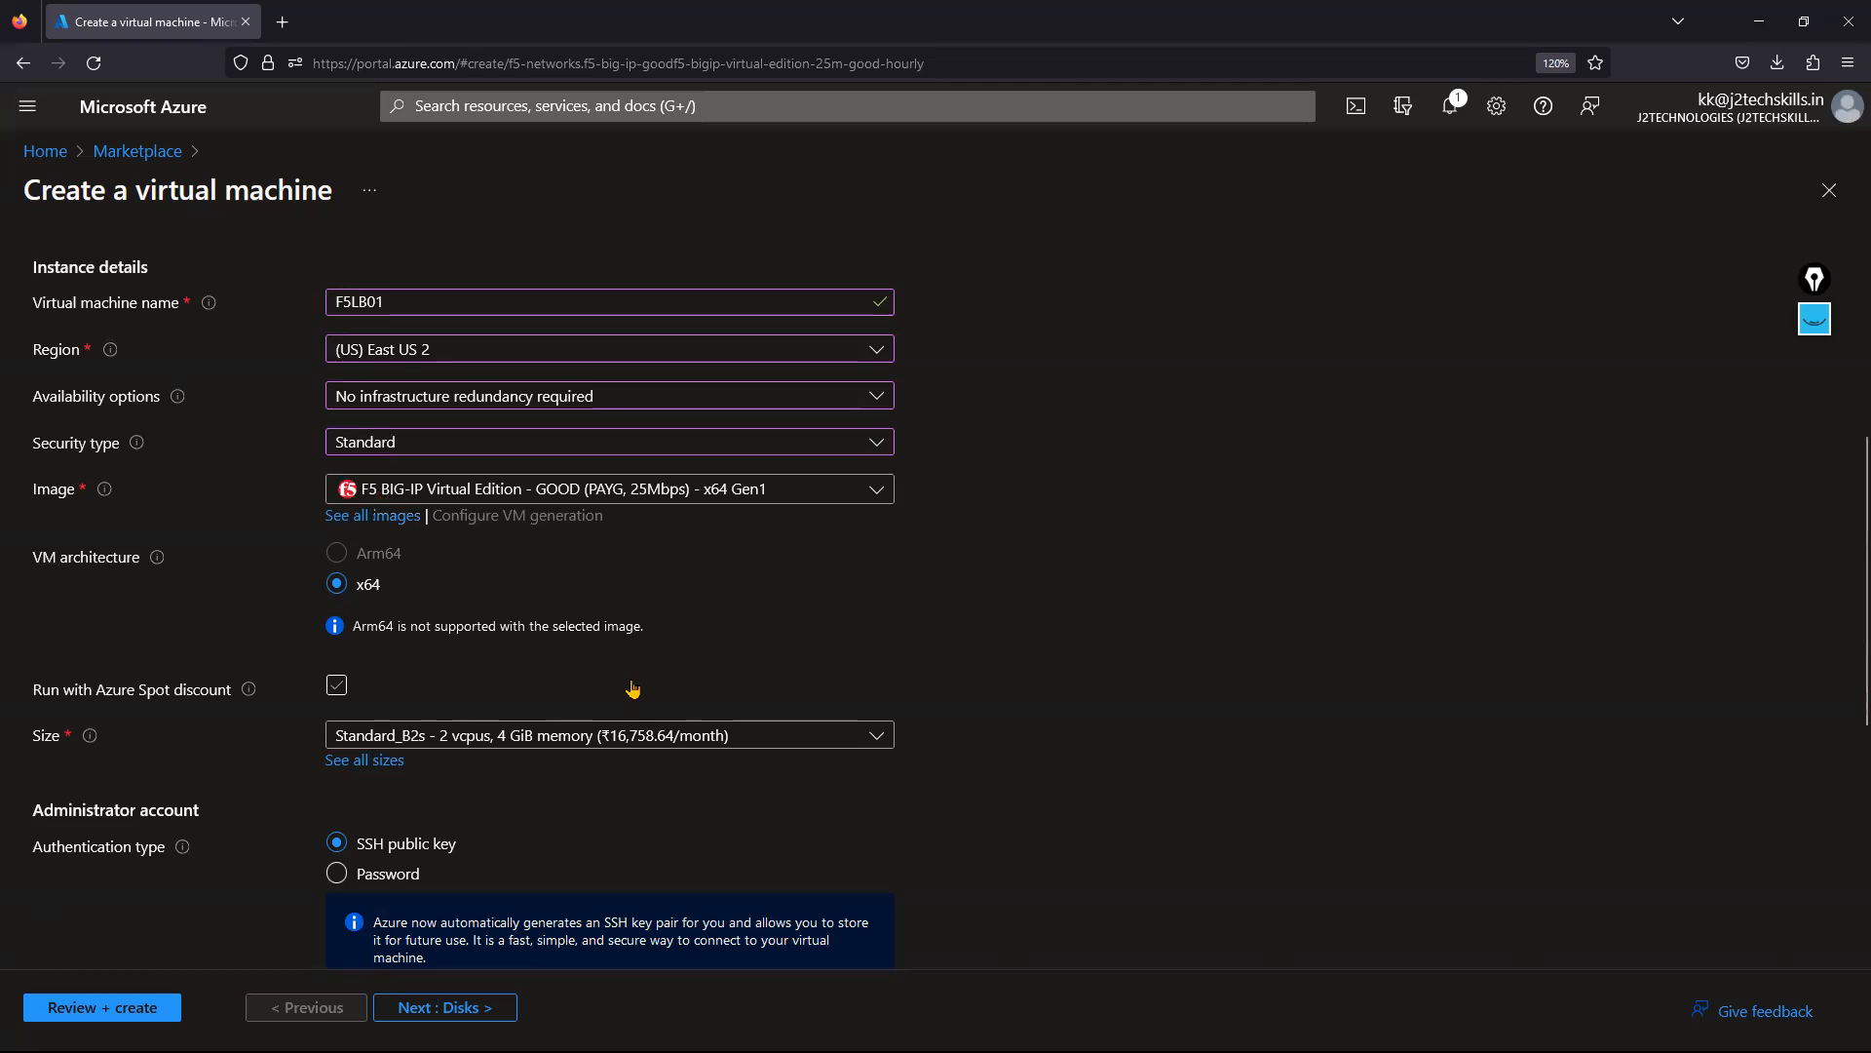
scroll(638, 682, "down", 2)
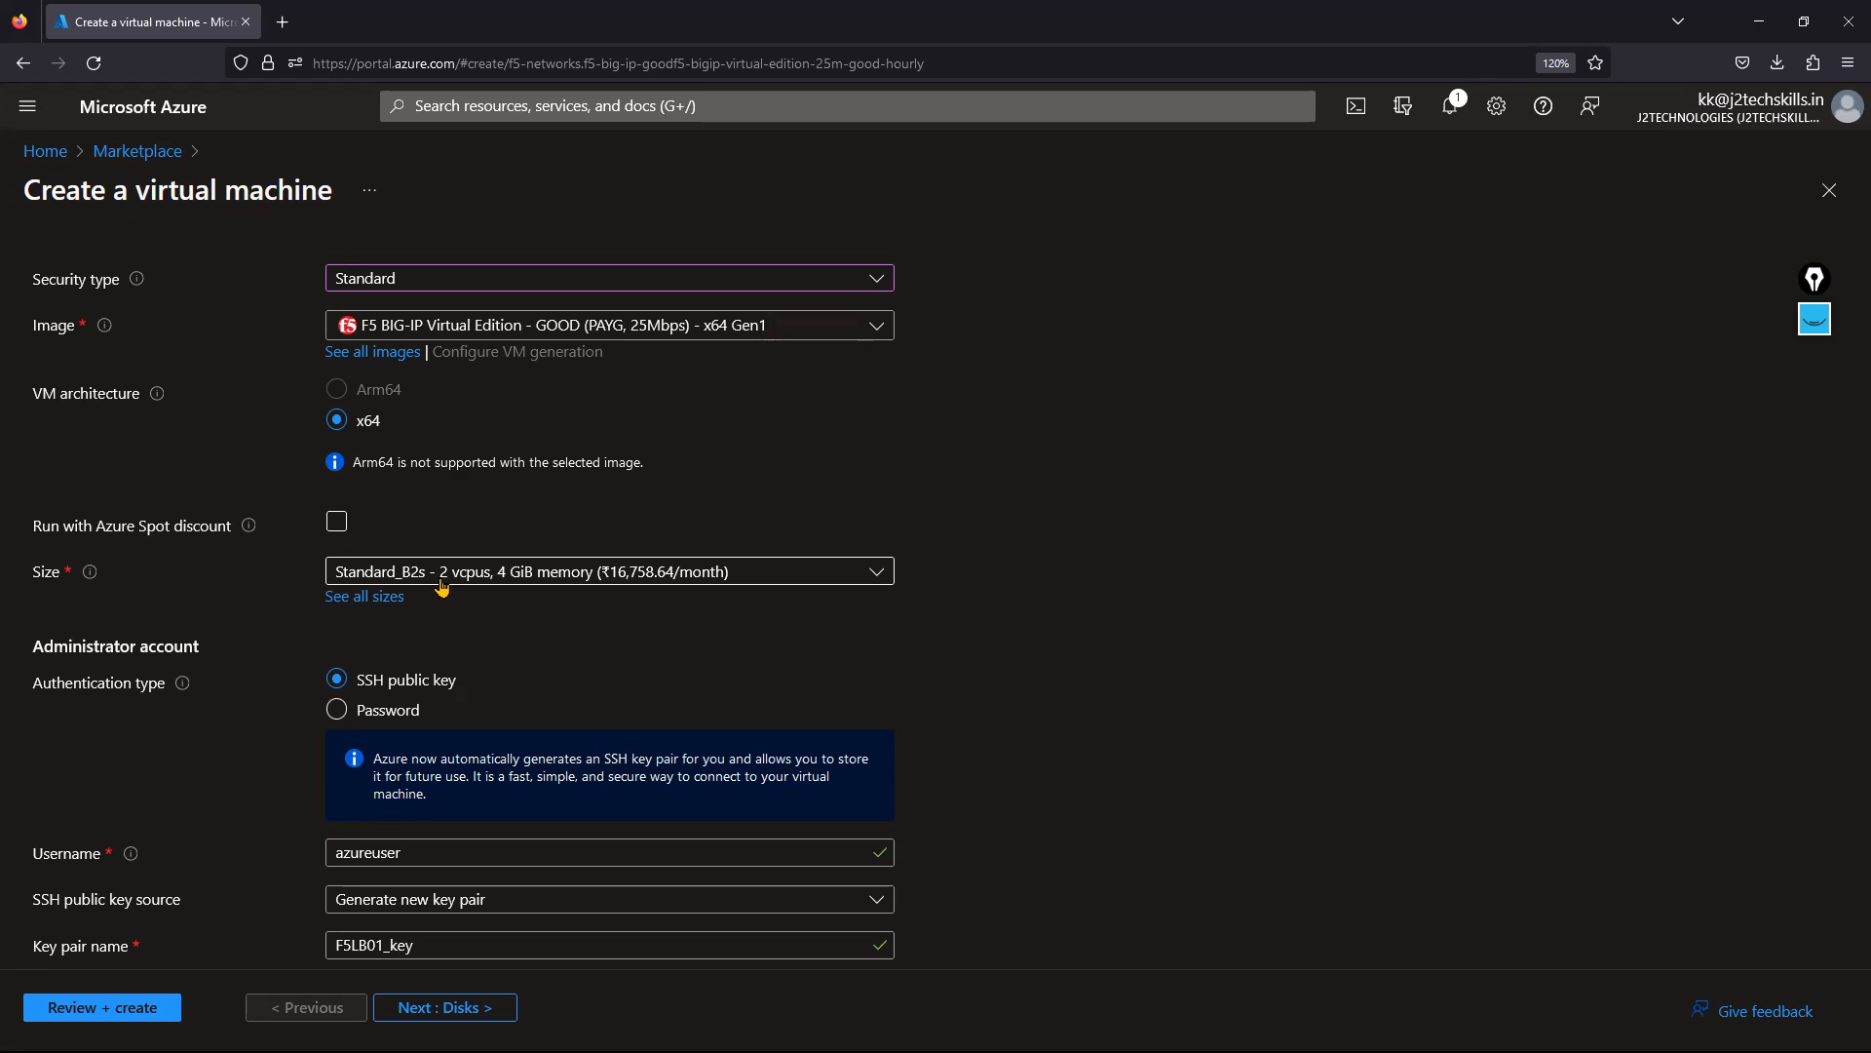
left_click(283, 21)
Search the web for 'azure virtual machine sizes'.
type("a")
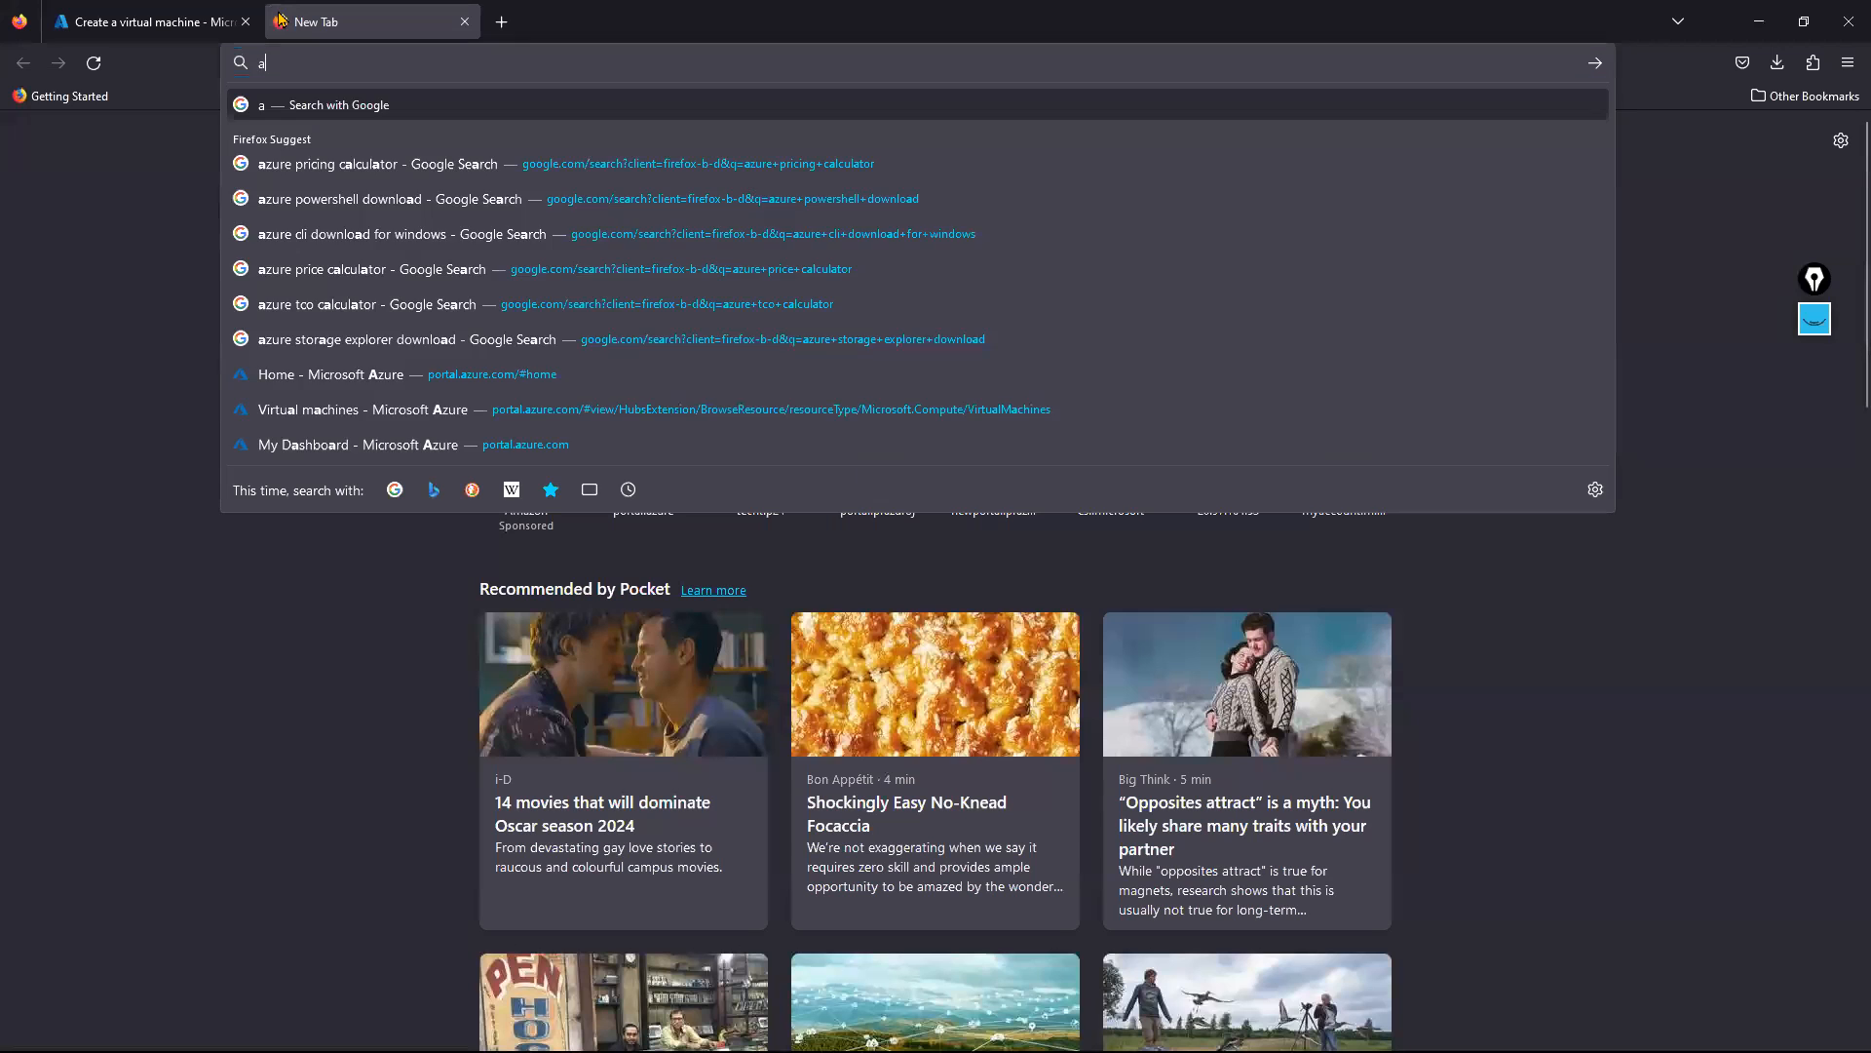
type("zure v")
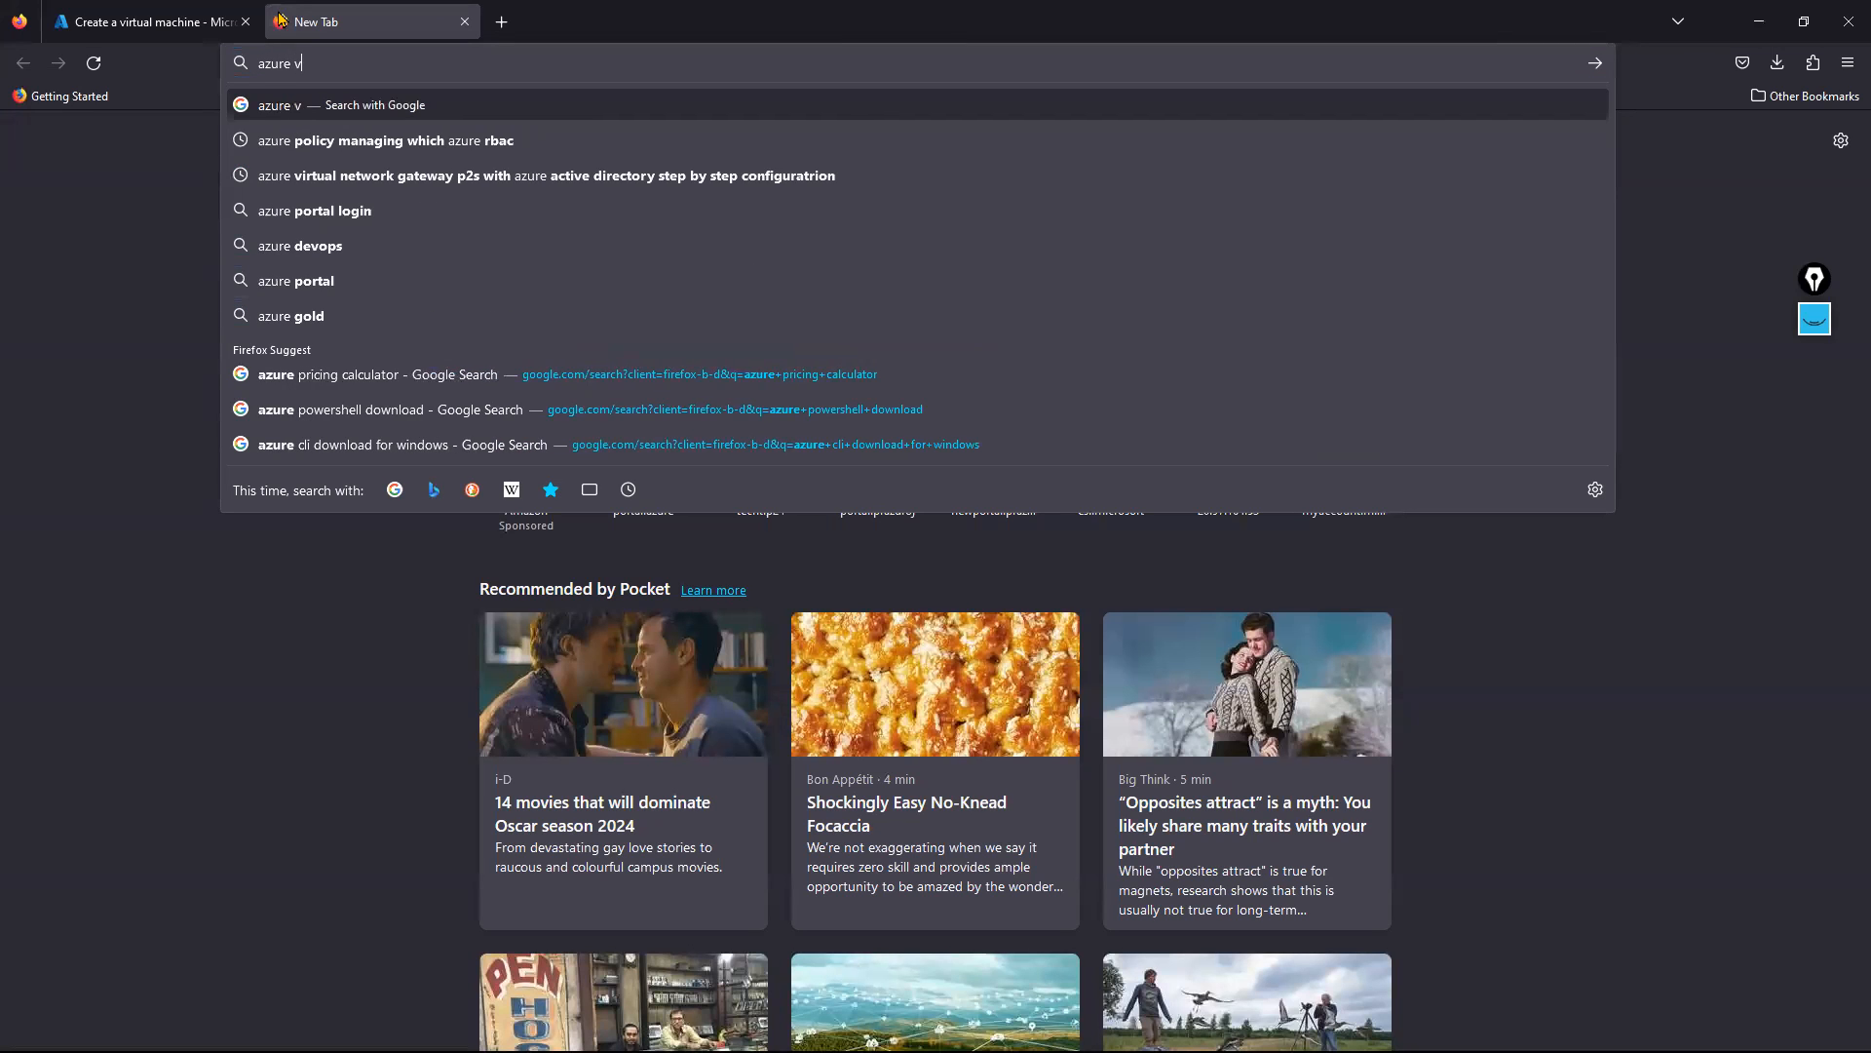
type("irtual machine")
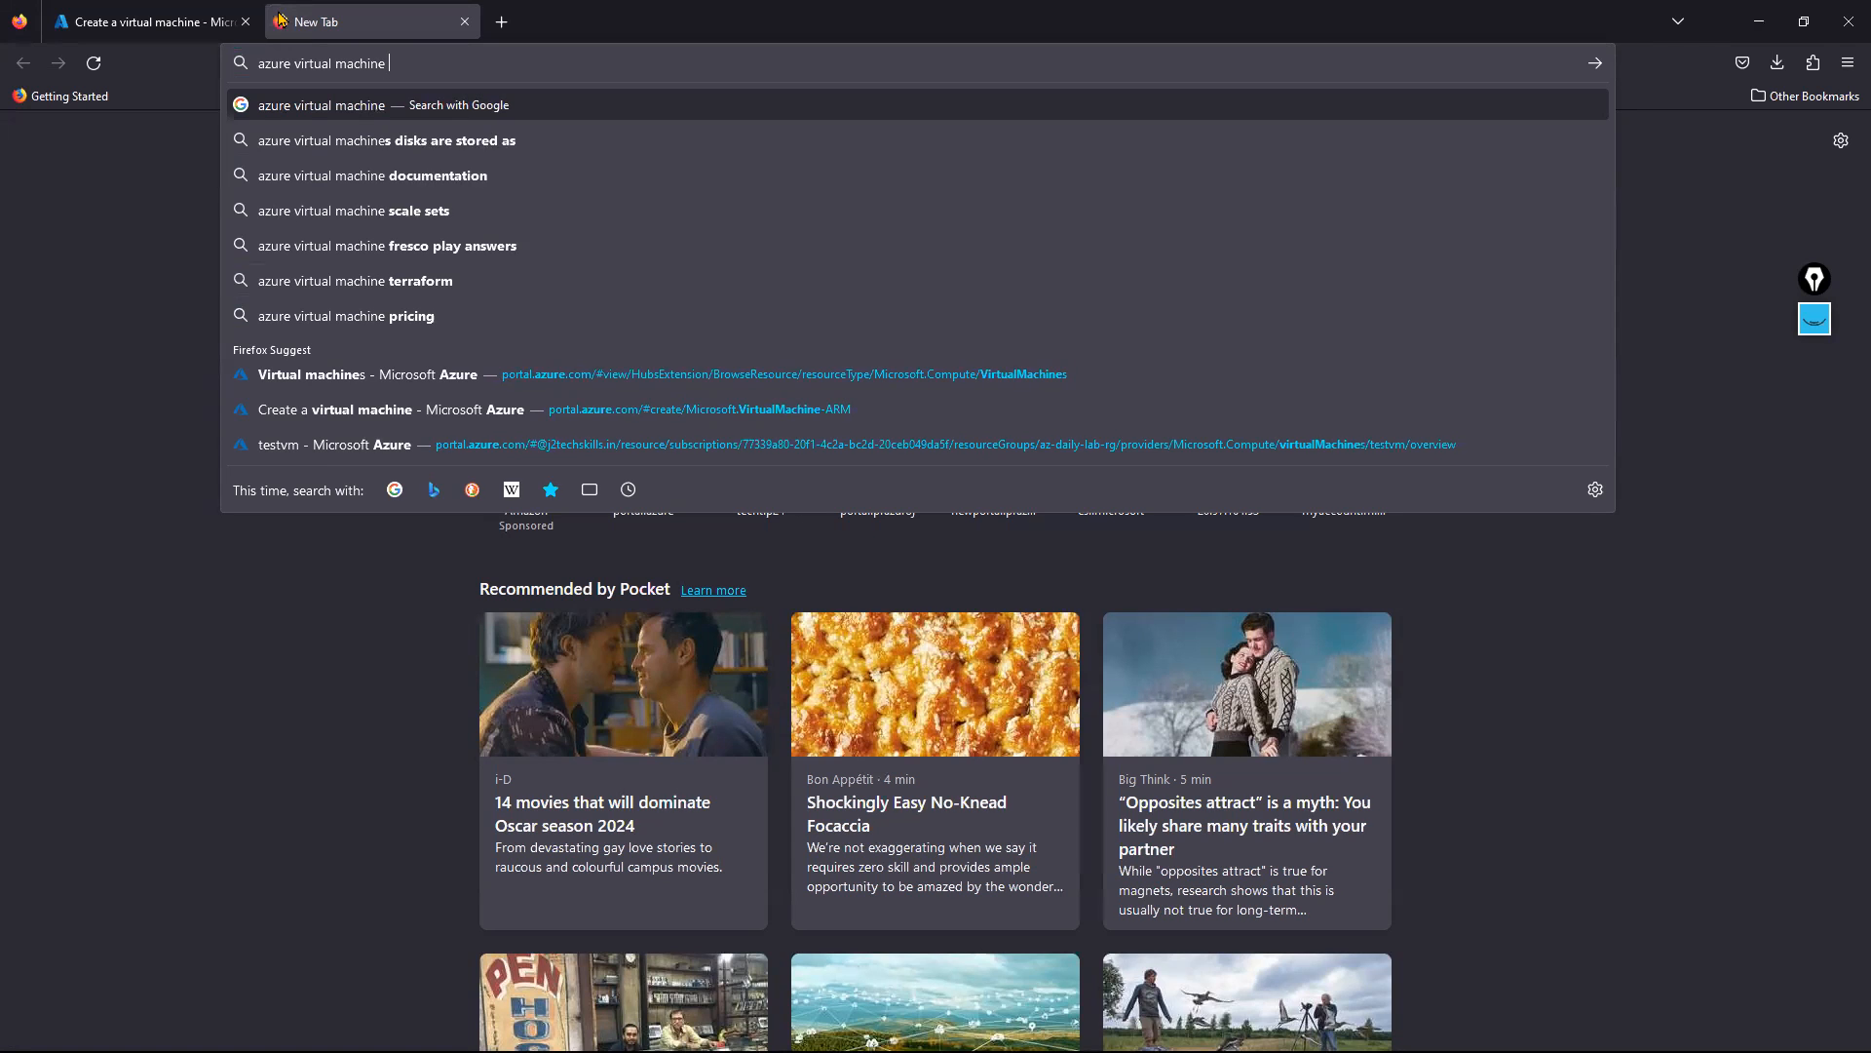
type(" sizes")
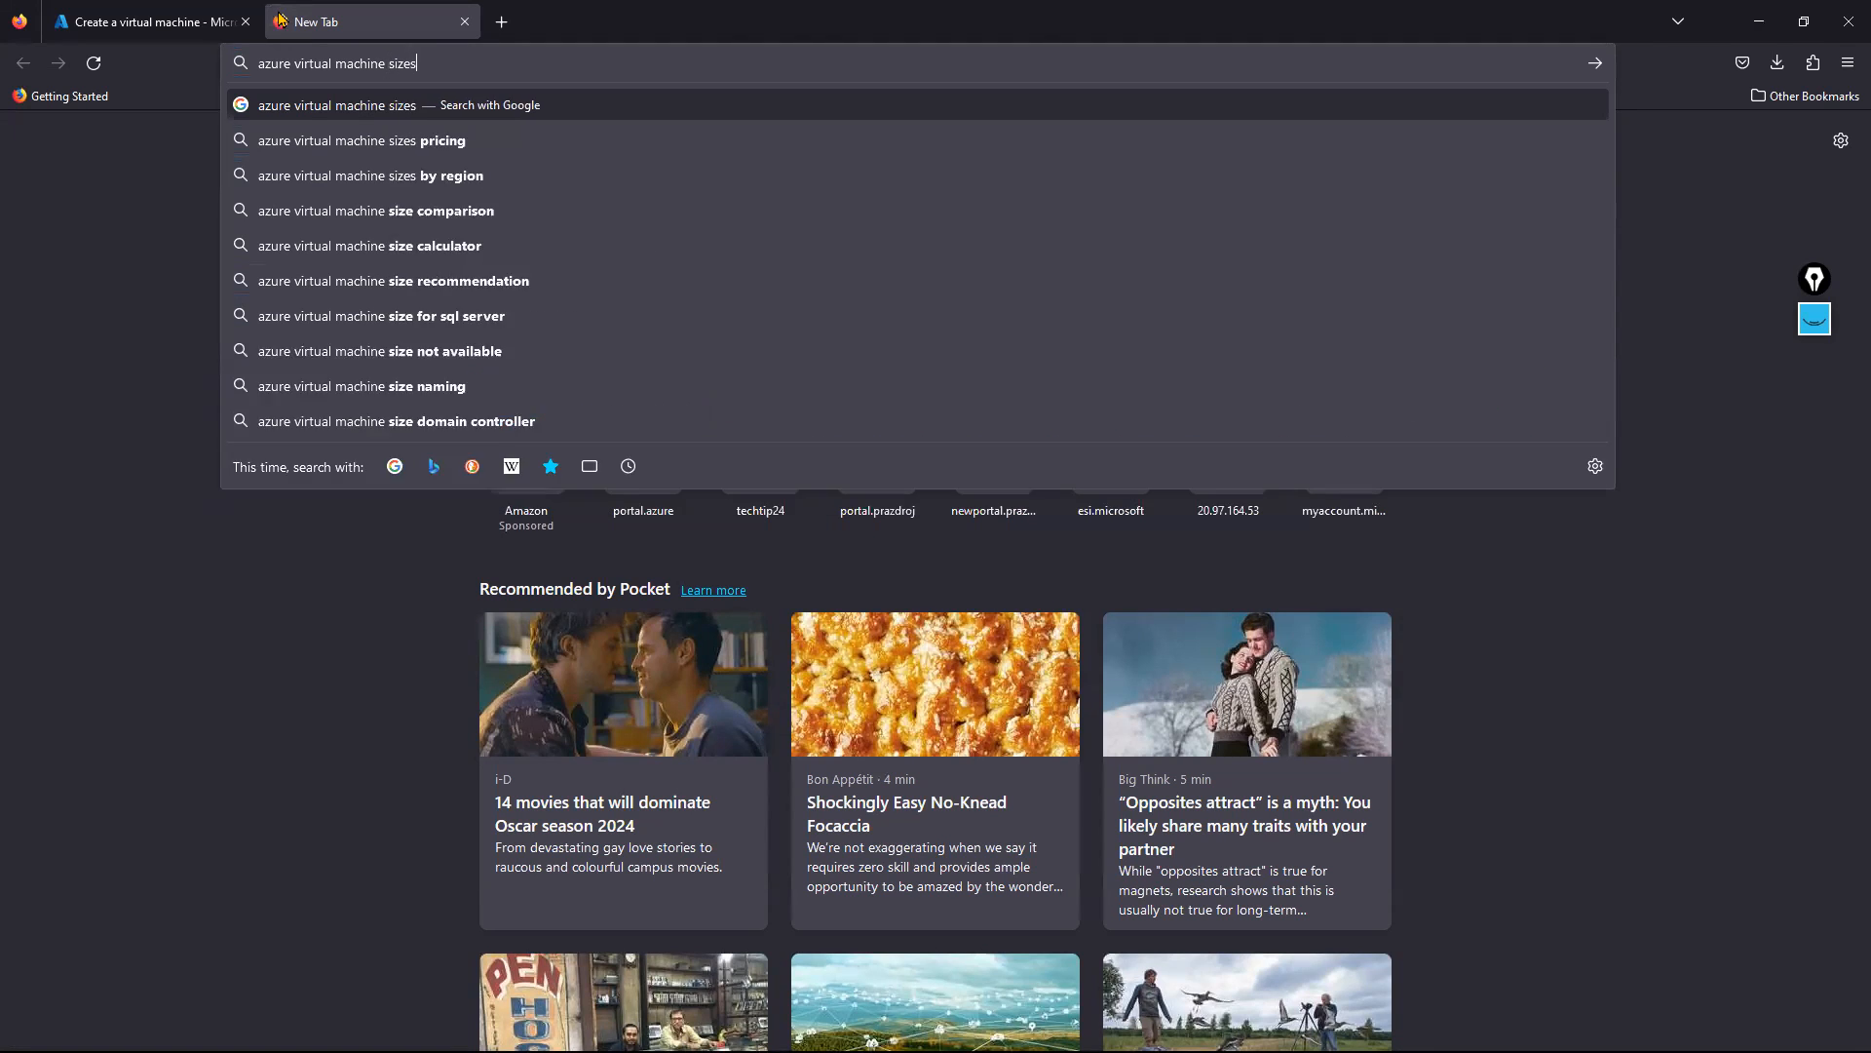
key("Return")
Open the Microsoft VM sizes docs and the Dv3 and Dsv3-series article.
left_click(314, 312)
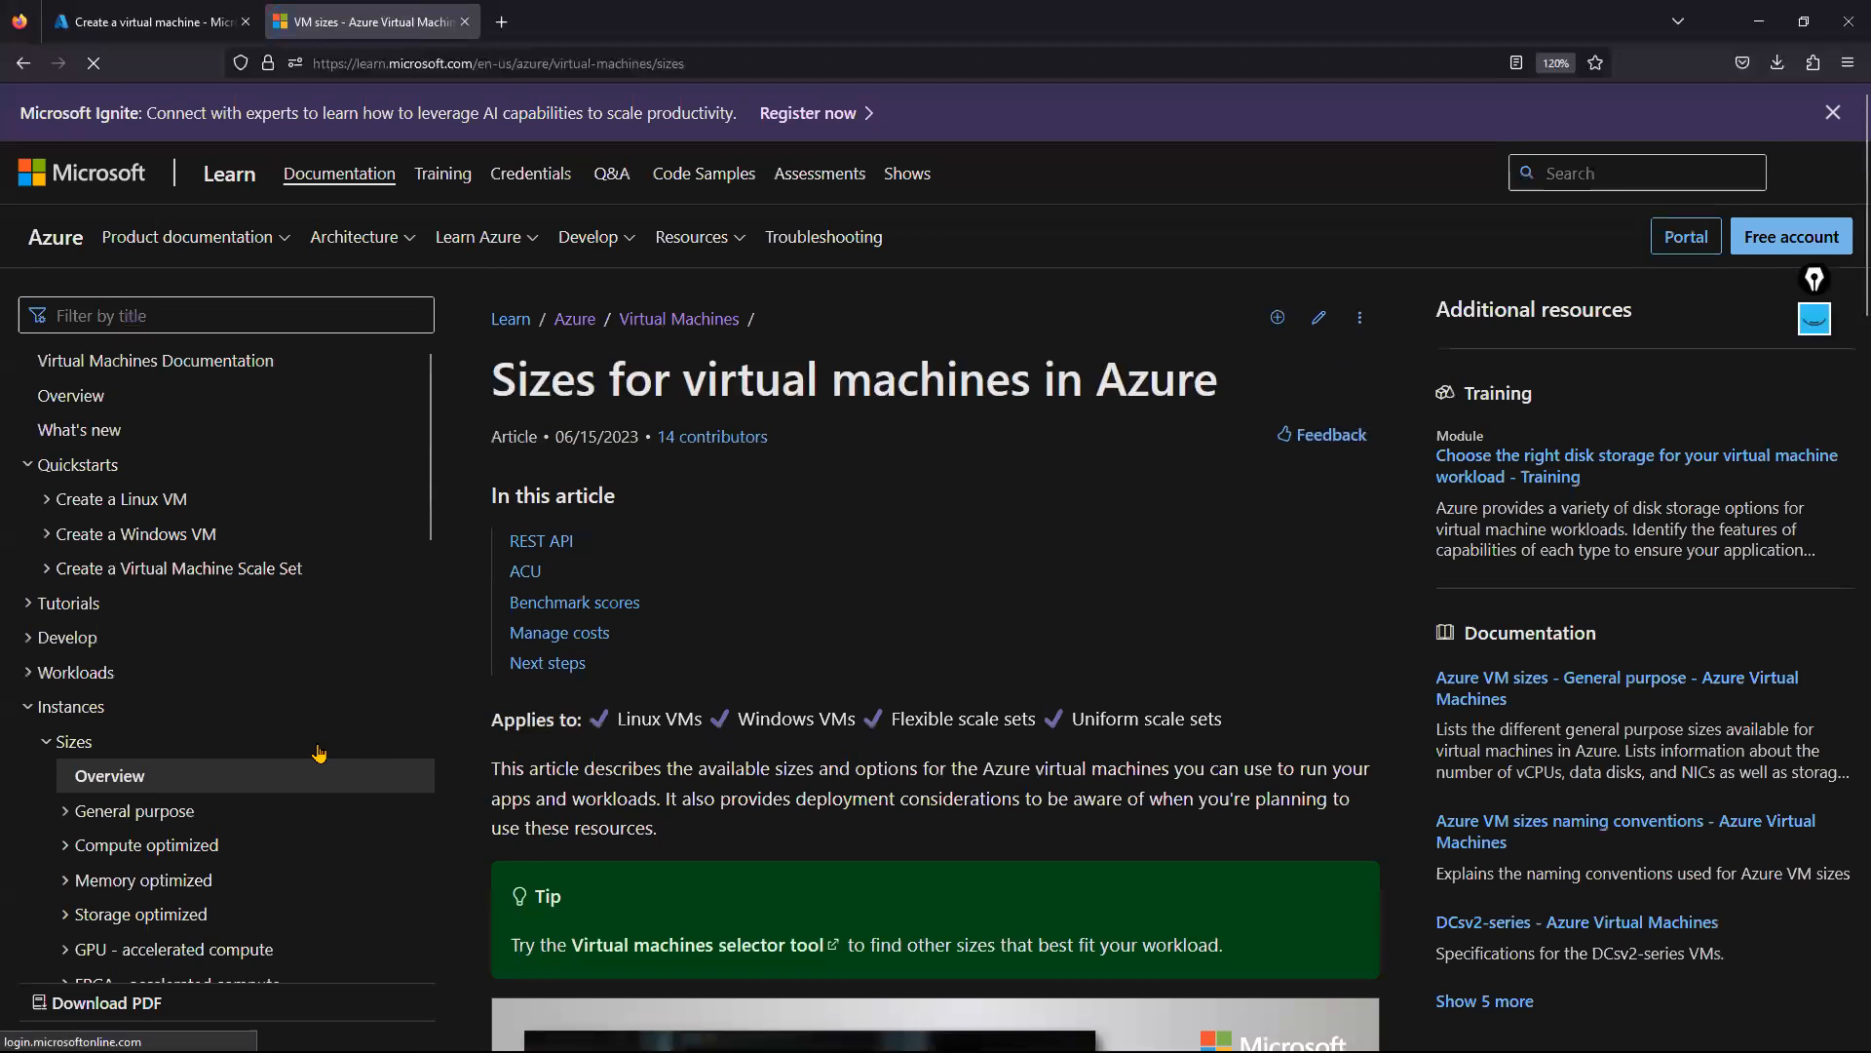
left_click(113, 517)
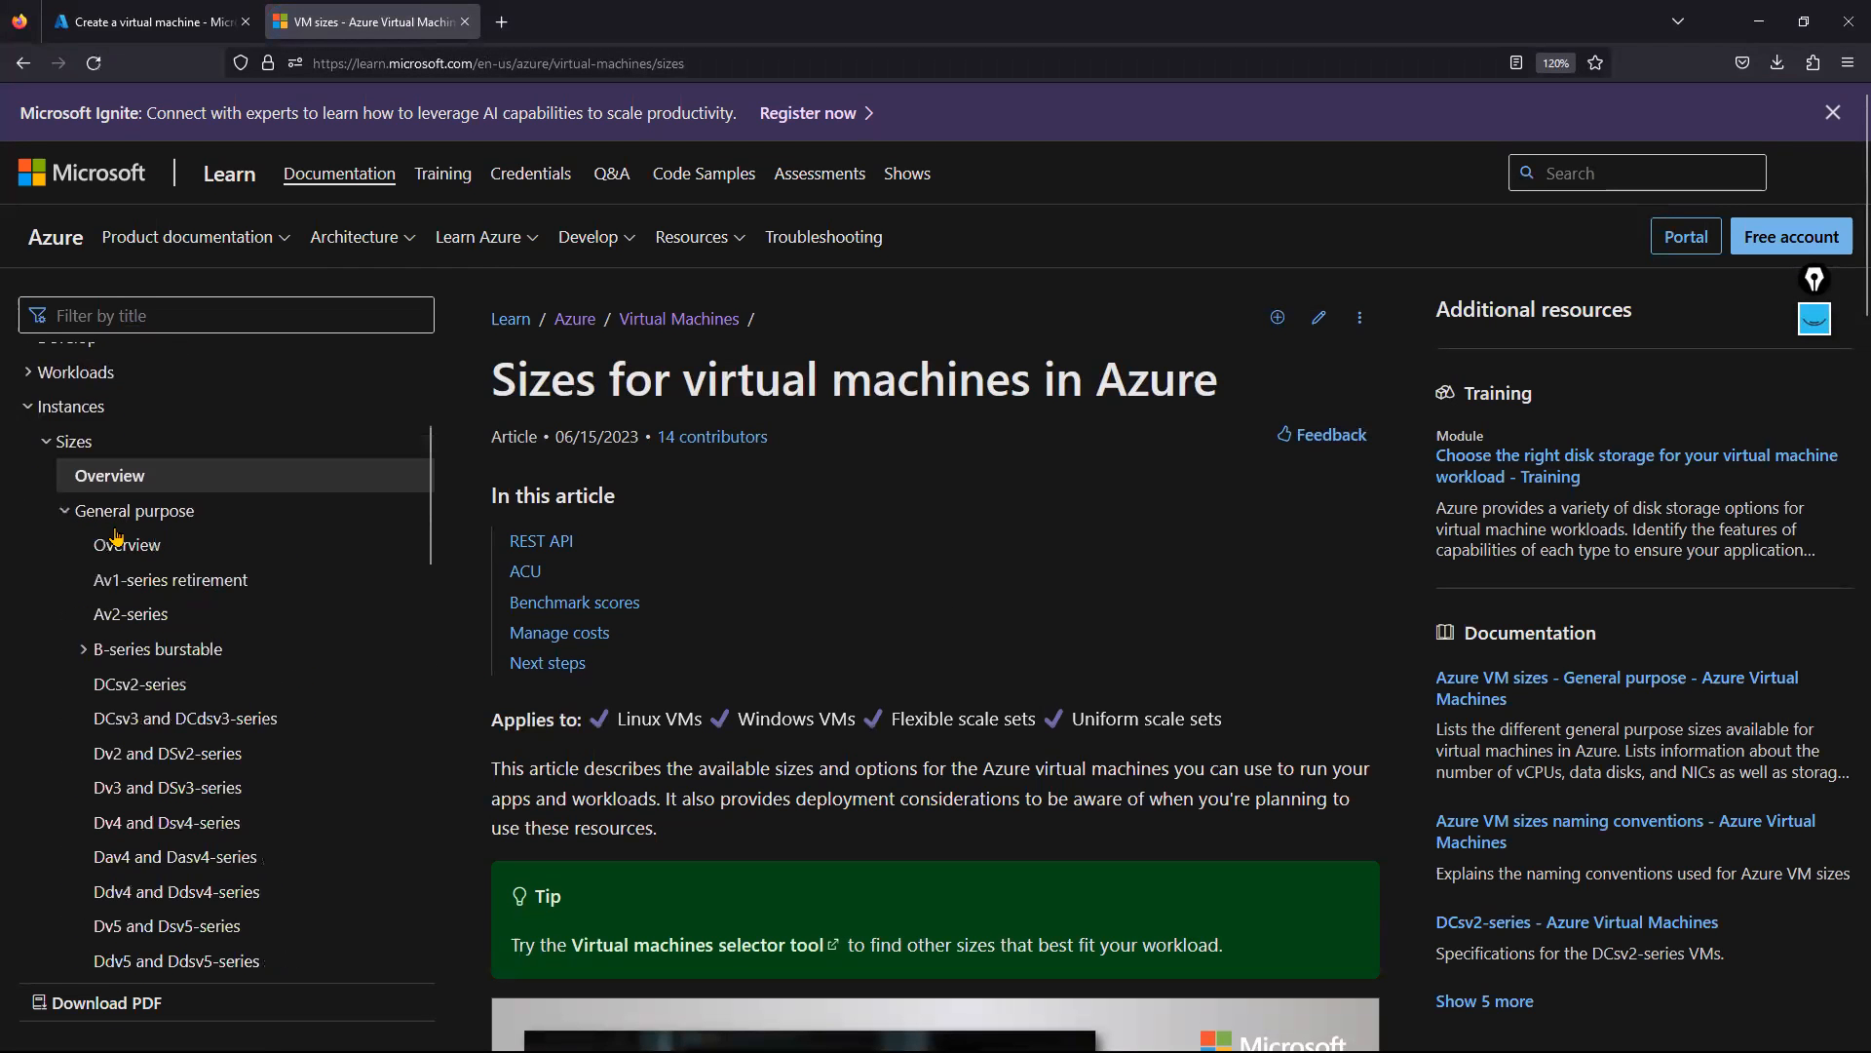
scroll(305, 715, "down", 2)
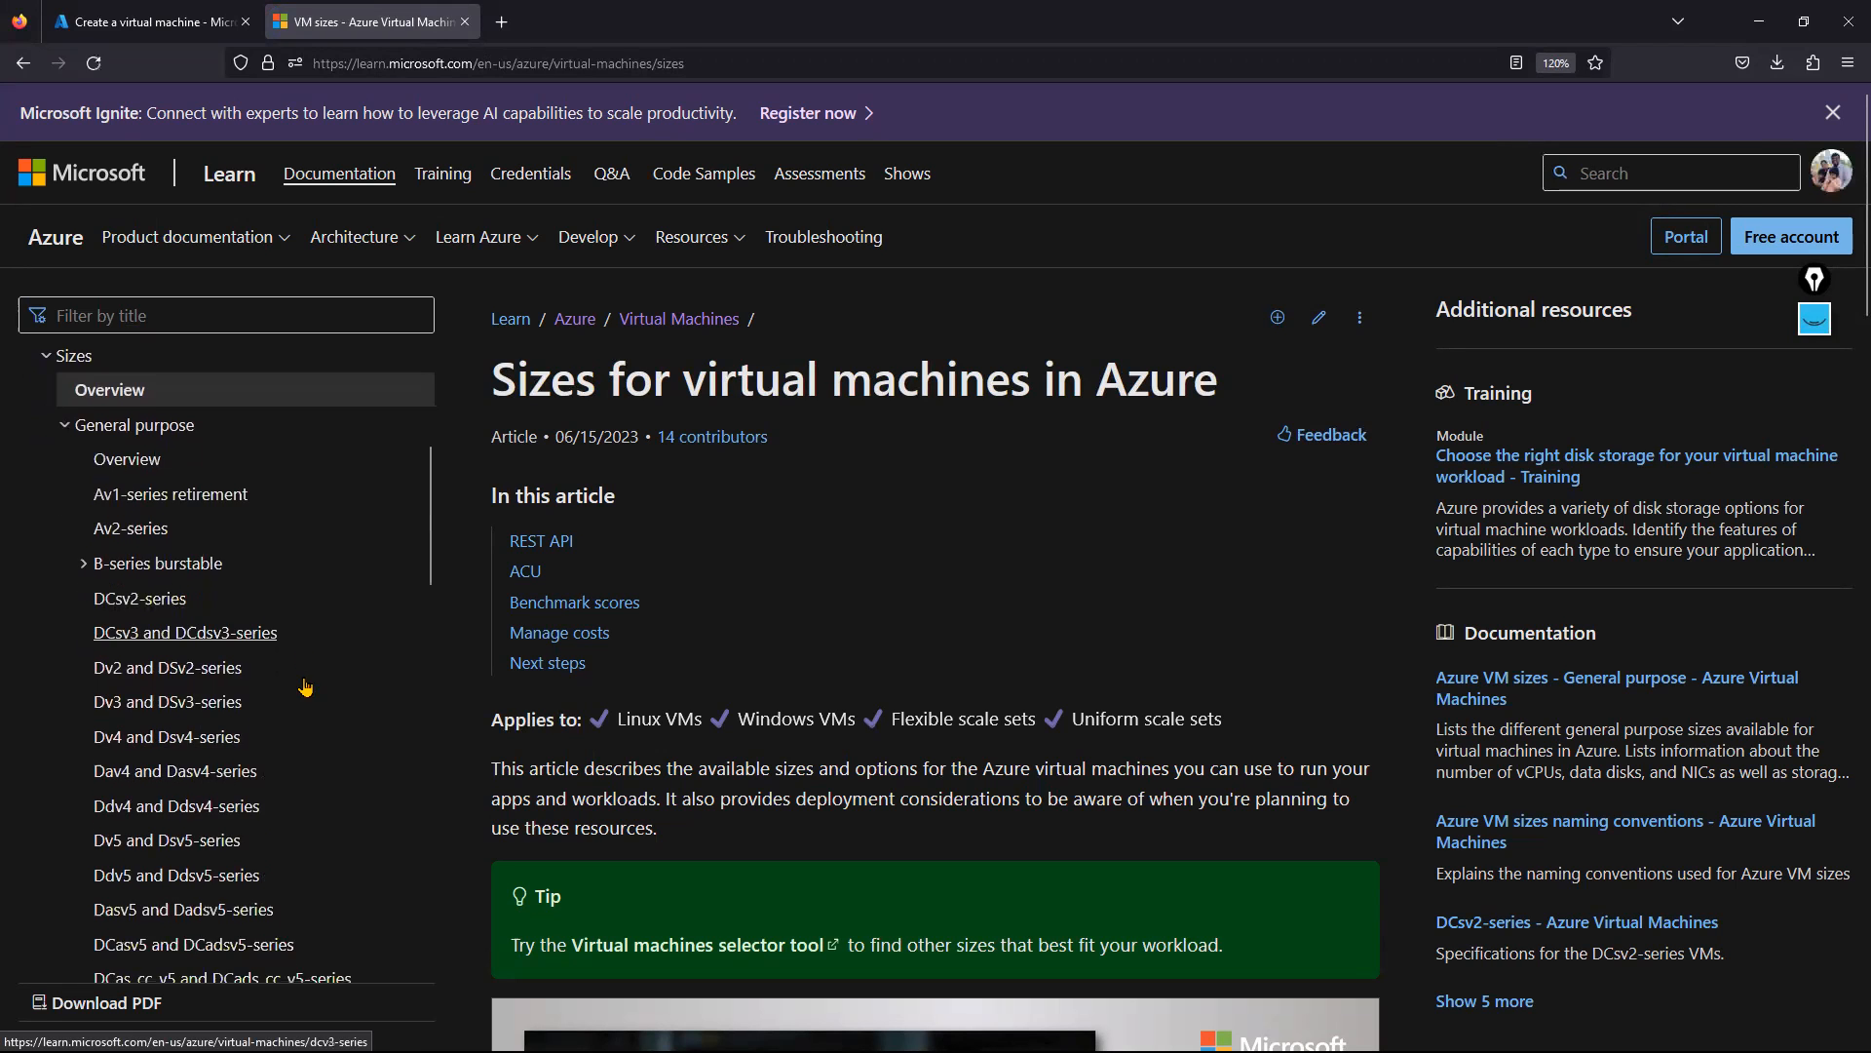
scroll(305, 714, "down", 1)
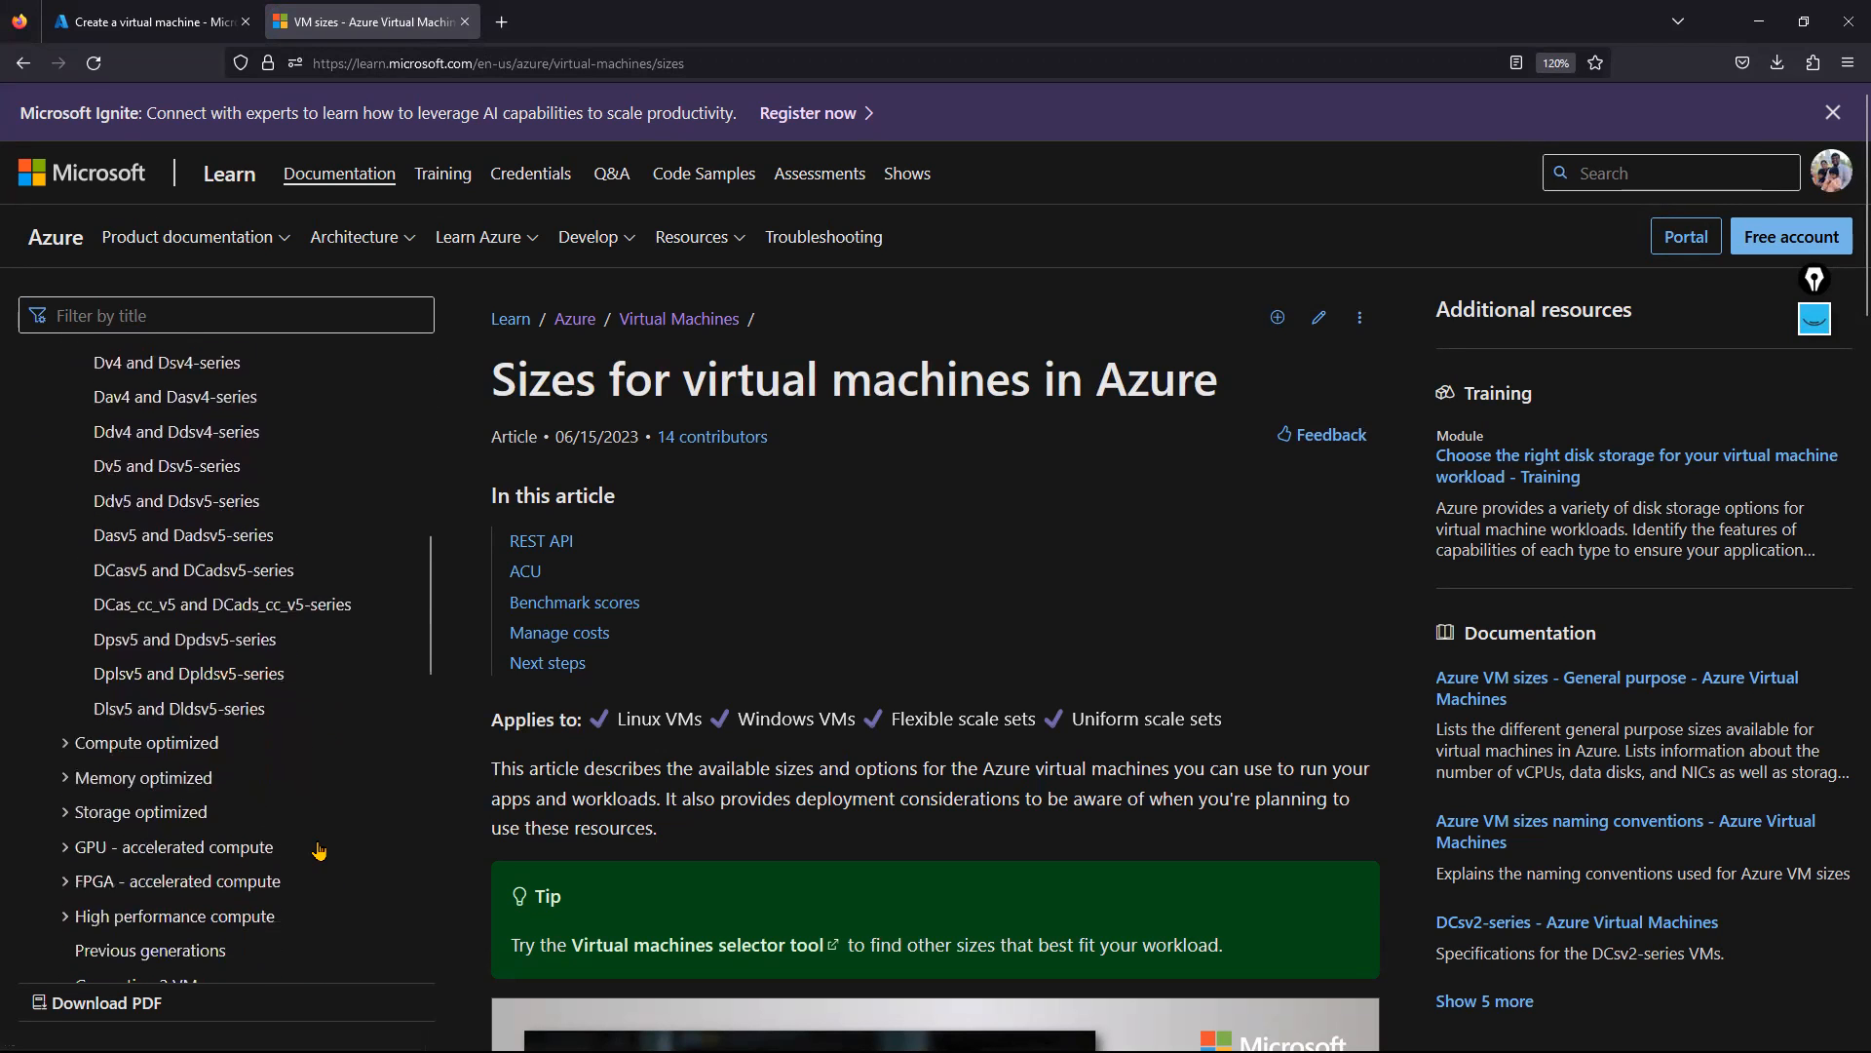
left_click(186, 538)
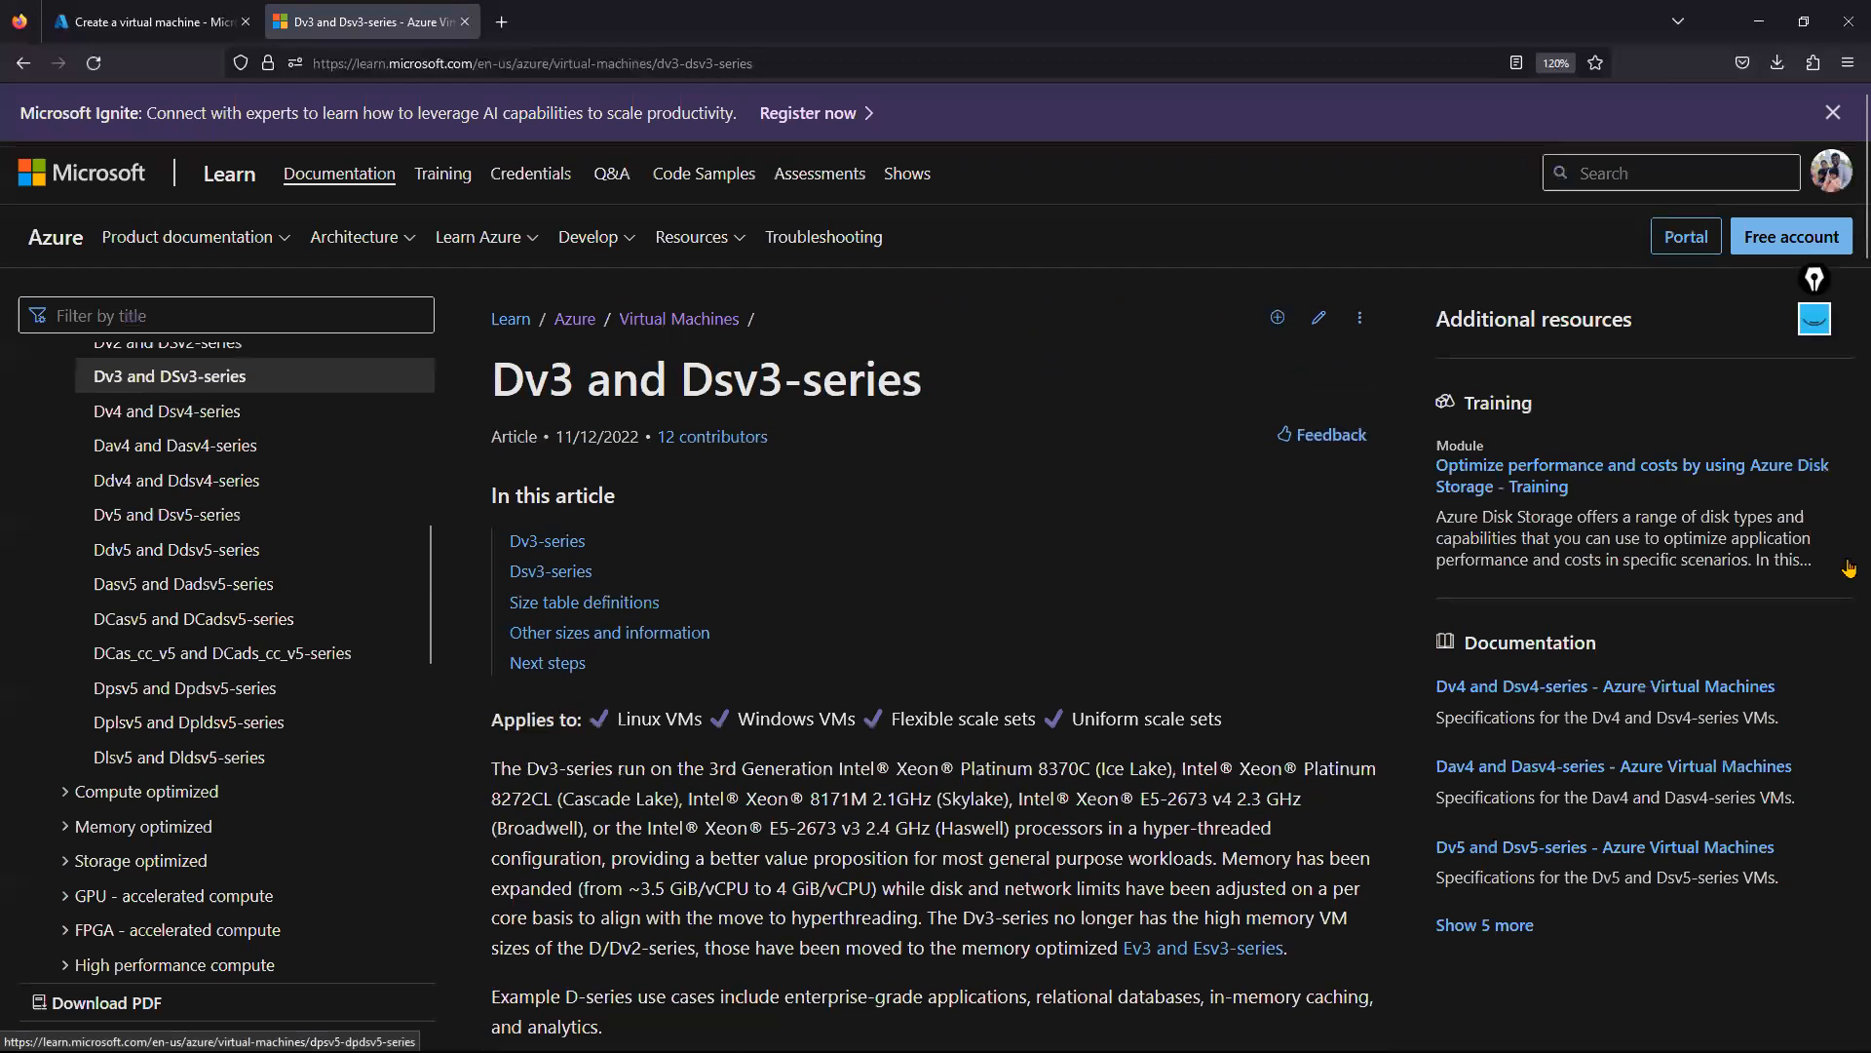
Highlight Max NICs values: D2_v3's 2 NICs, and D8_v3's 8 vCPUs, 32 GiB, 4/4000.
scroll(1845, 195, "down", 8)
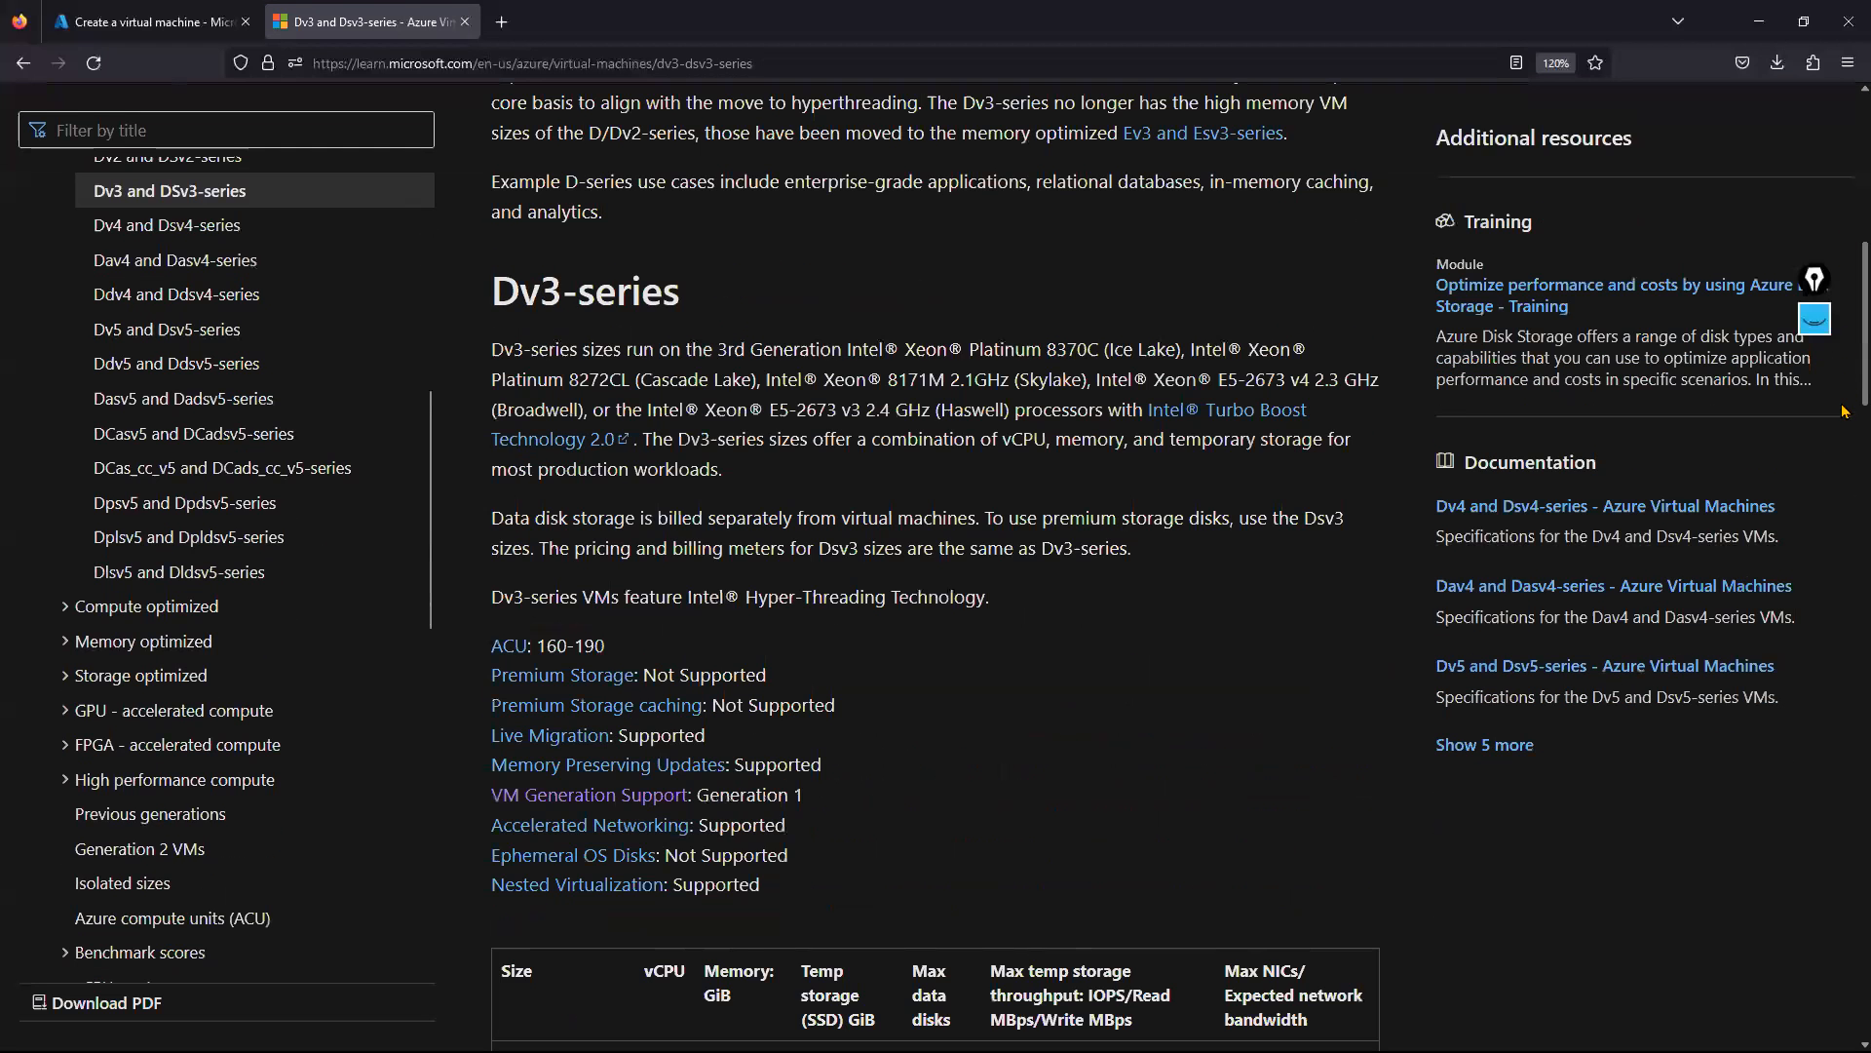
scroll(1843, 419, "down", 5)
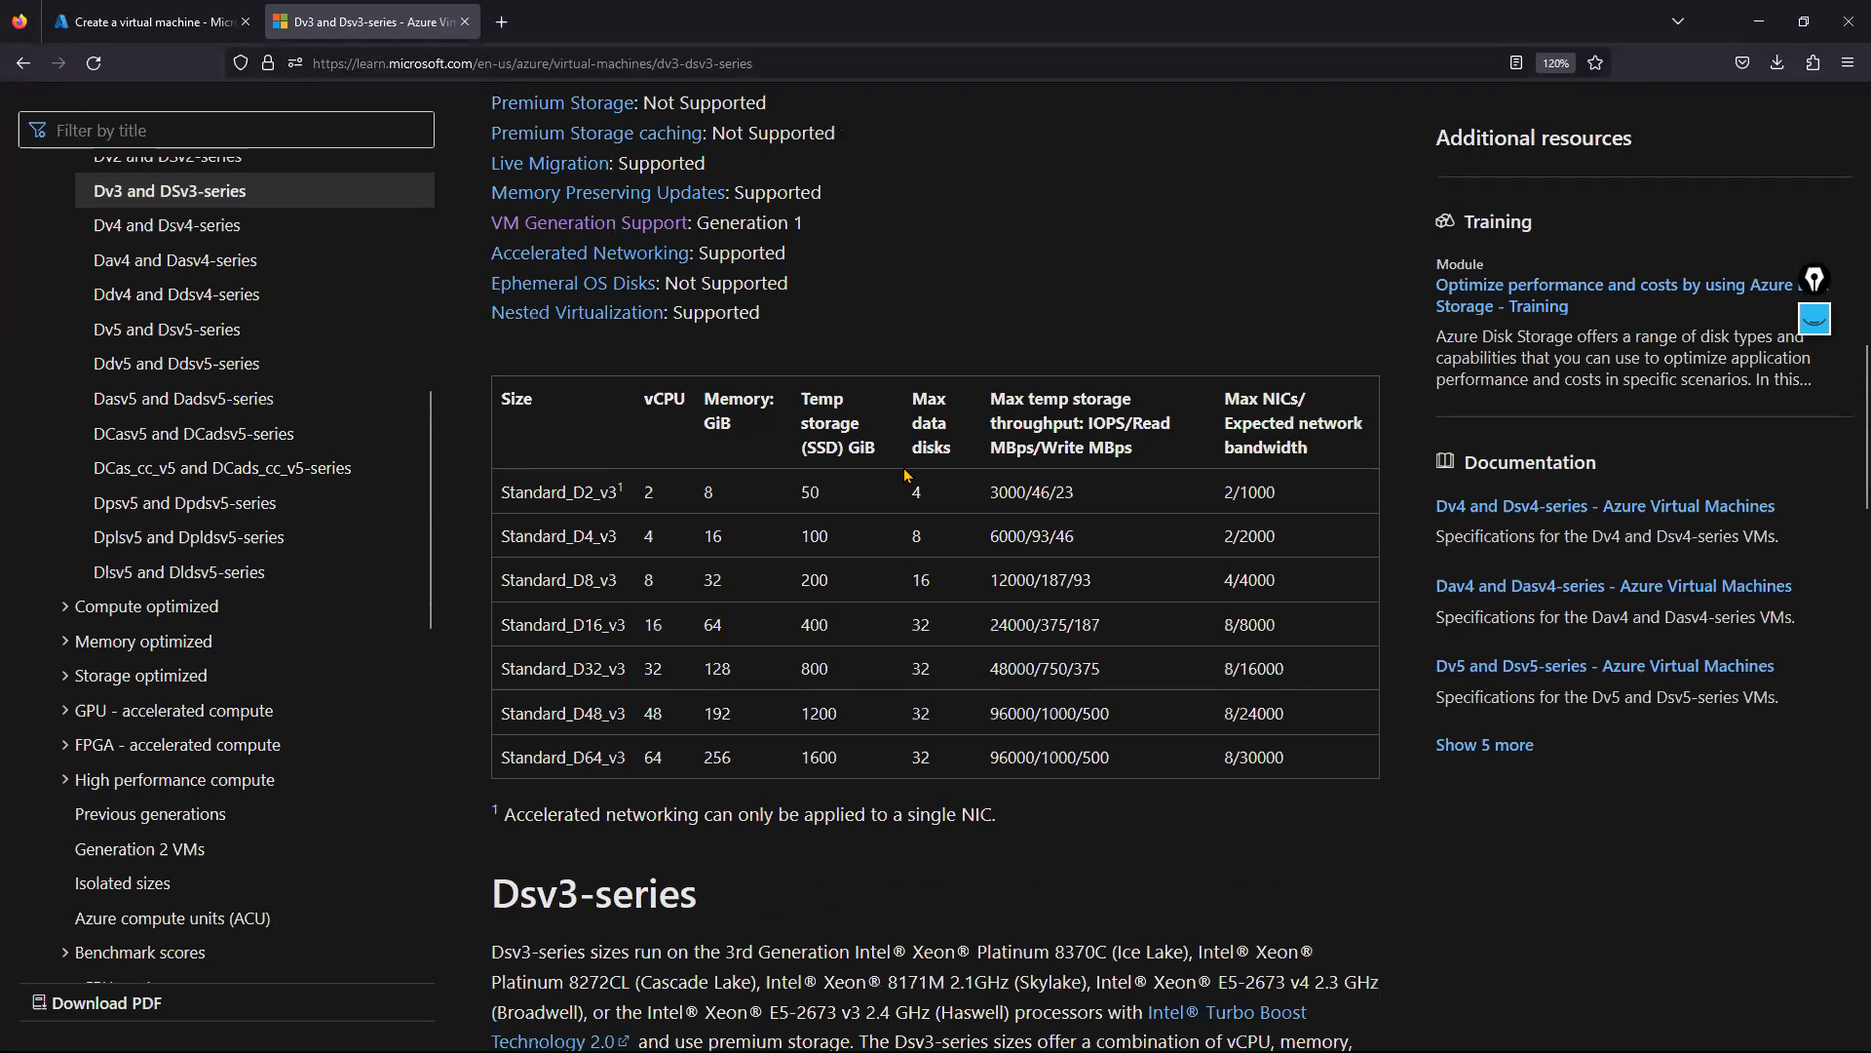
left_click_drag(1224, 398, 1339, 456)
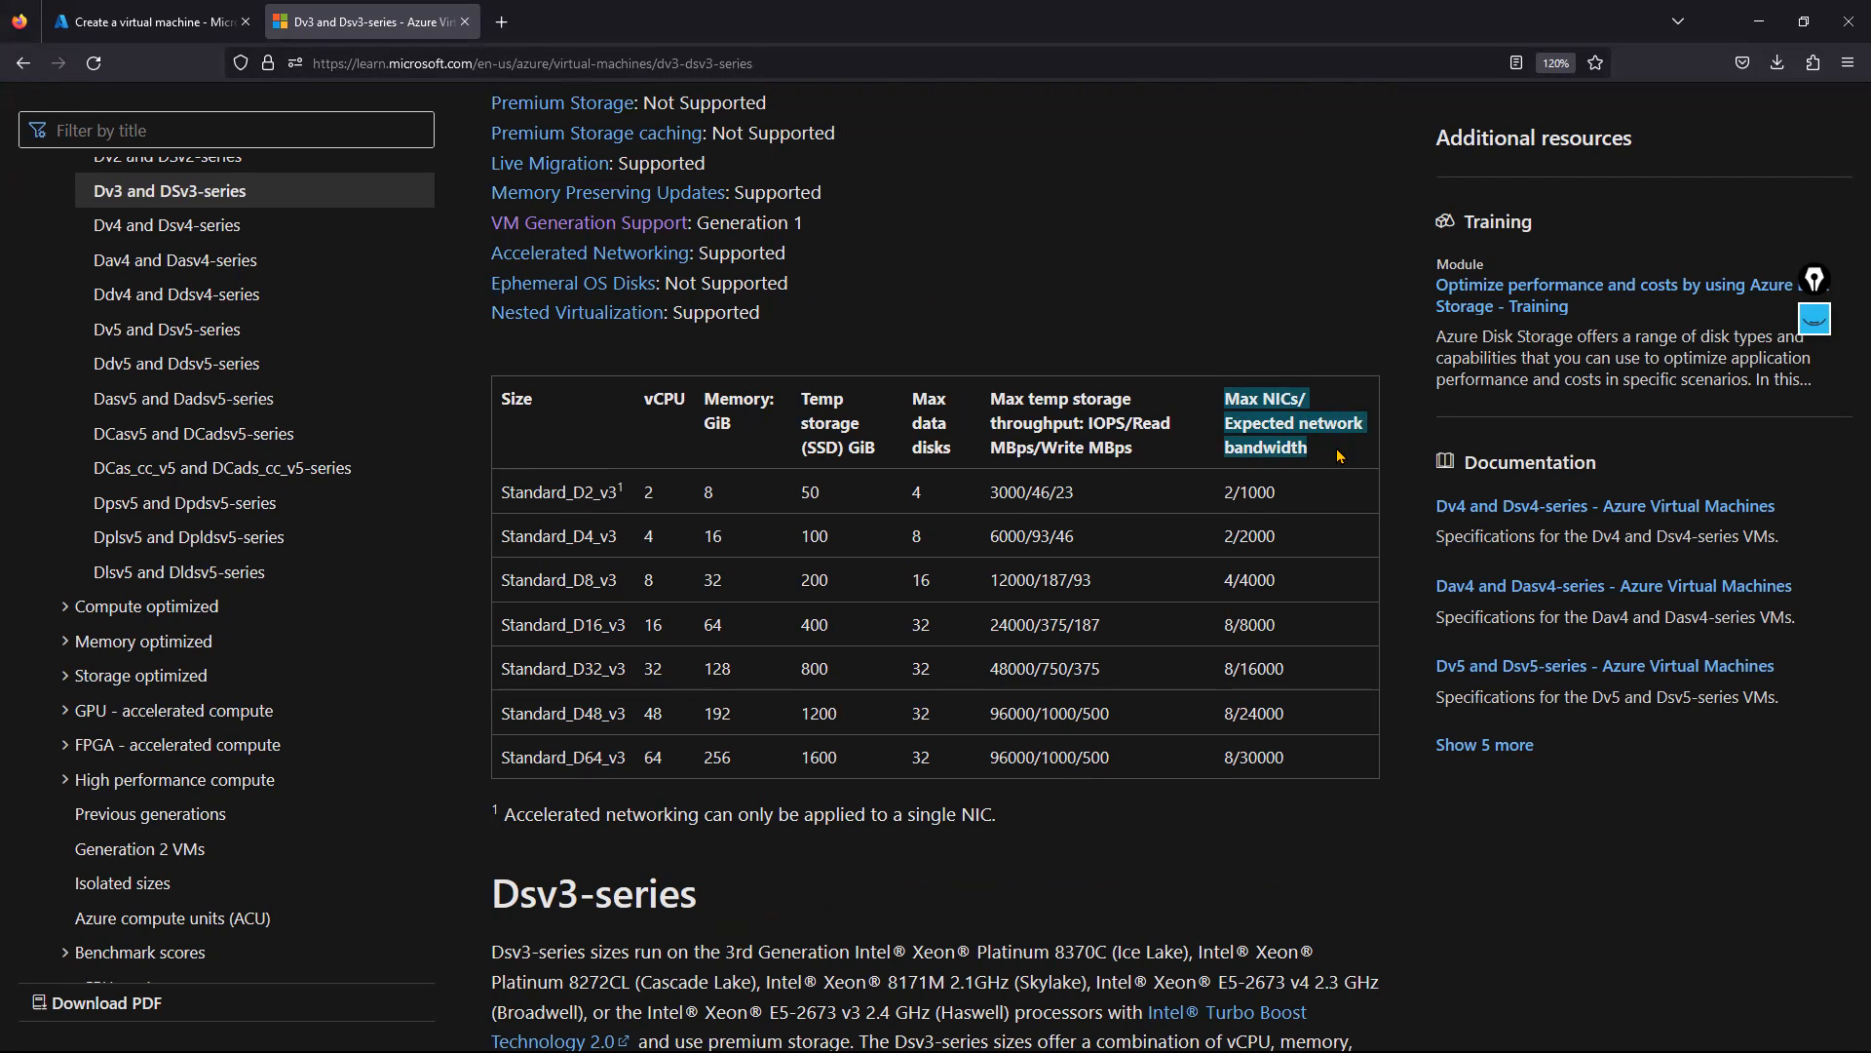
left_click(1226, 493)
double_click(1227, 493)
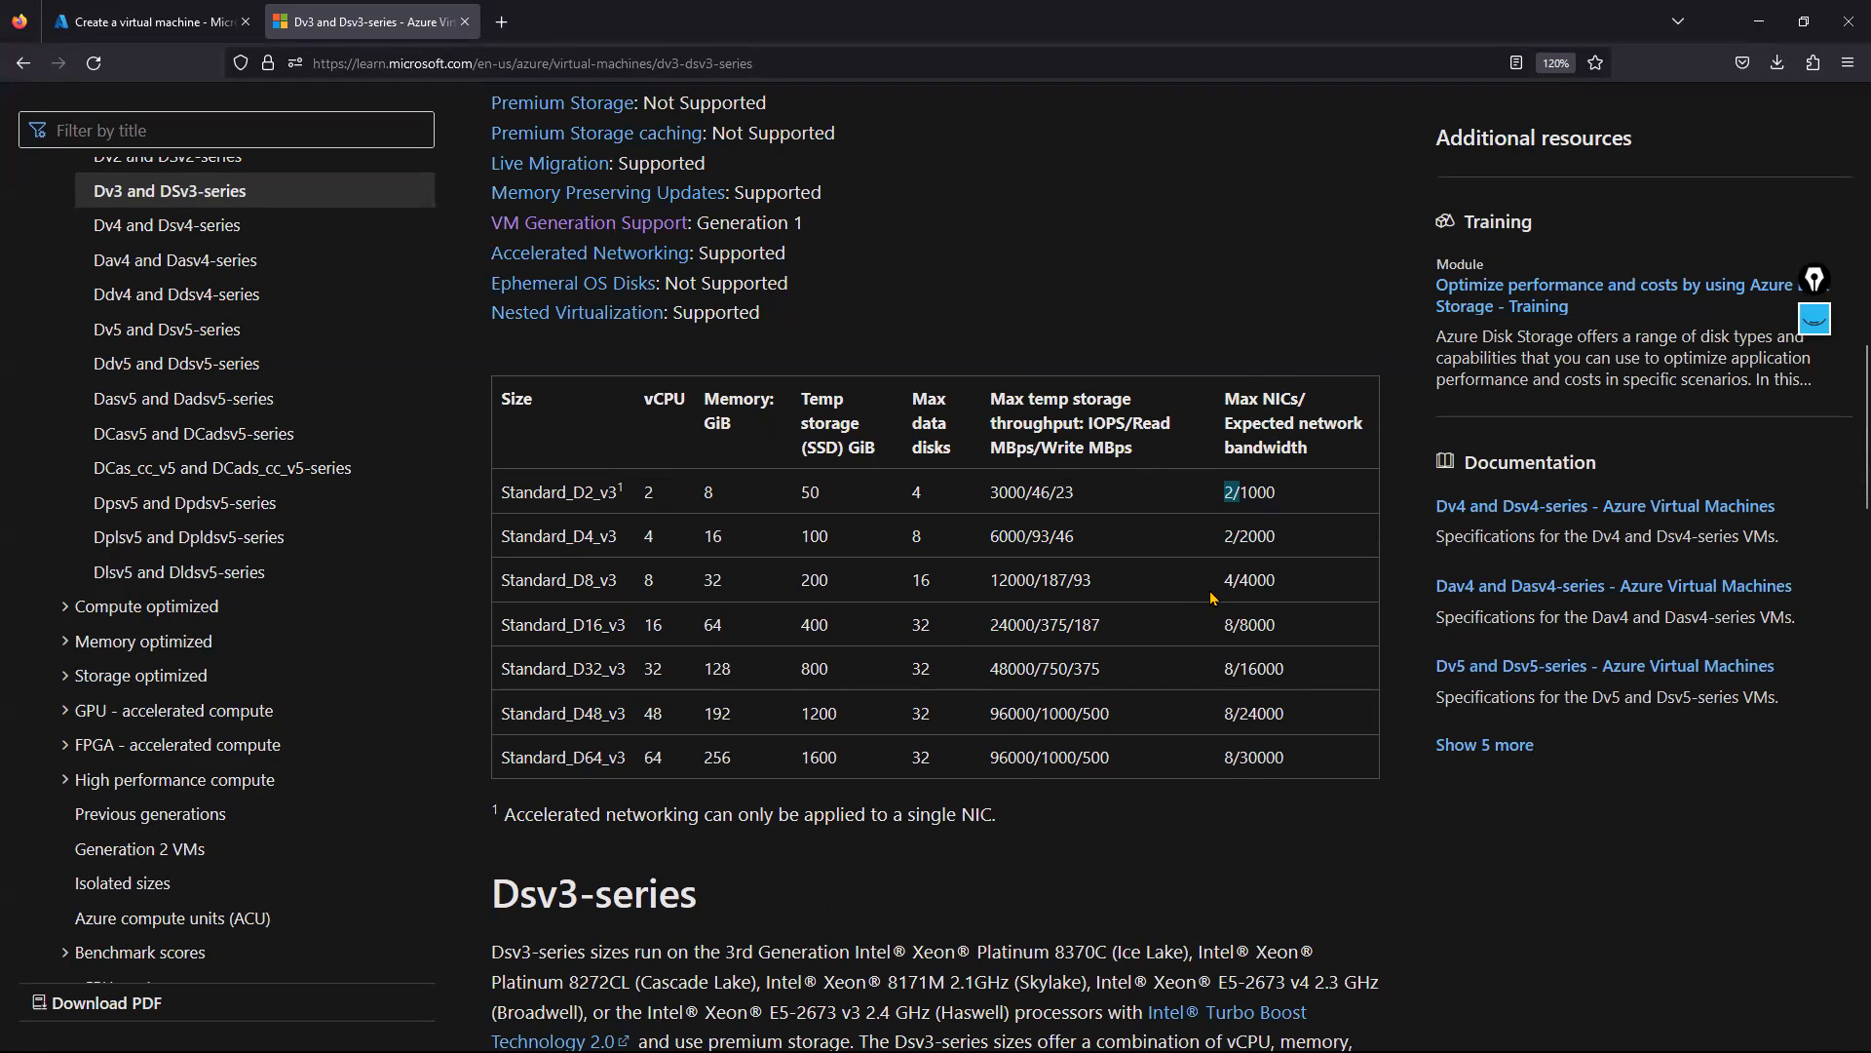
double_click(650, 581)
double_click(714, 582)
left_click_drag(1223, 582, 1247, 582)
left_click(1273, 586)
left_click_drag(1223, 581, 1293, 586)
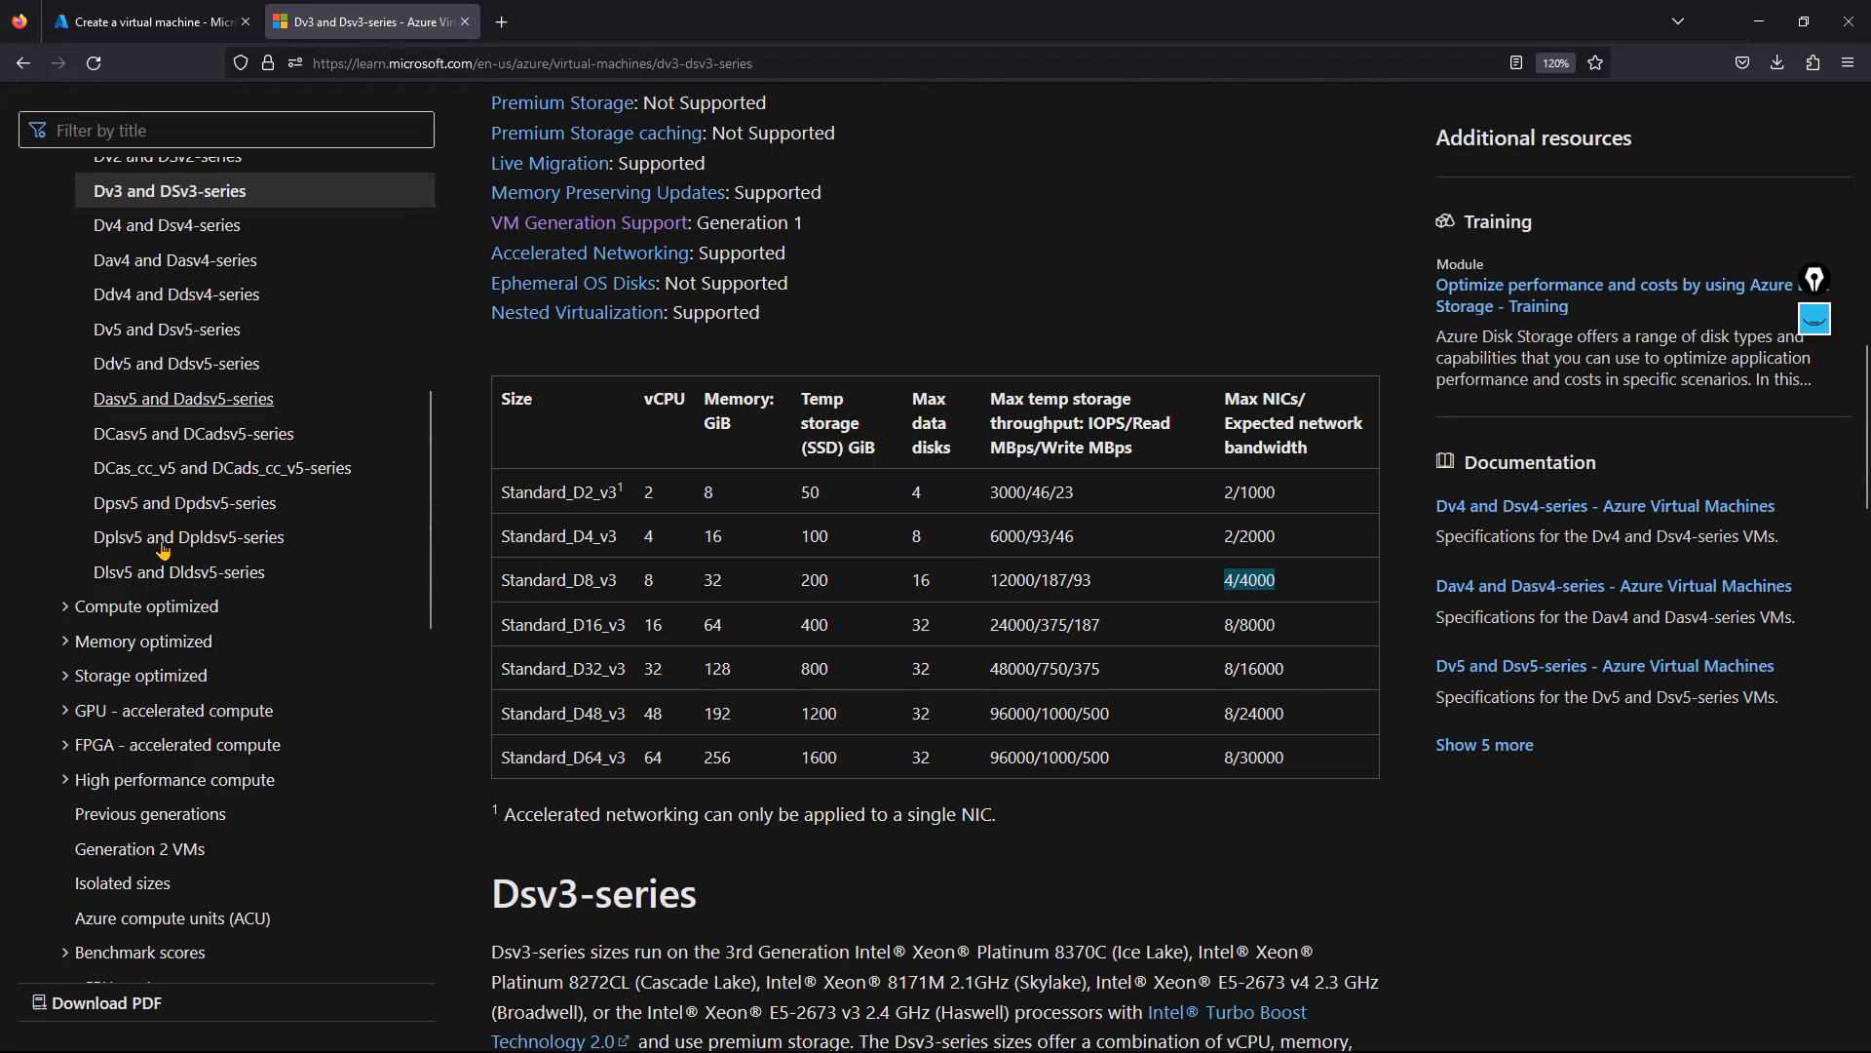
Open the B-series V1 burstable sizes article from the navigation tree.
scroll(146, 597, "up", 5)
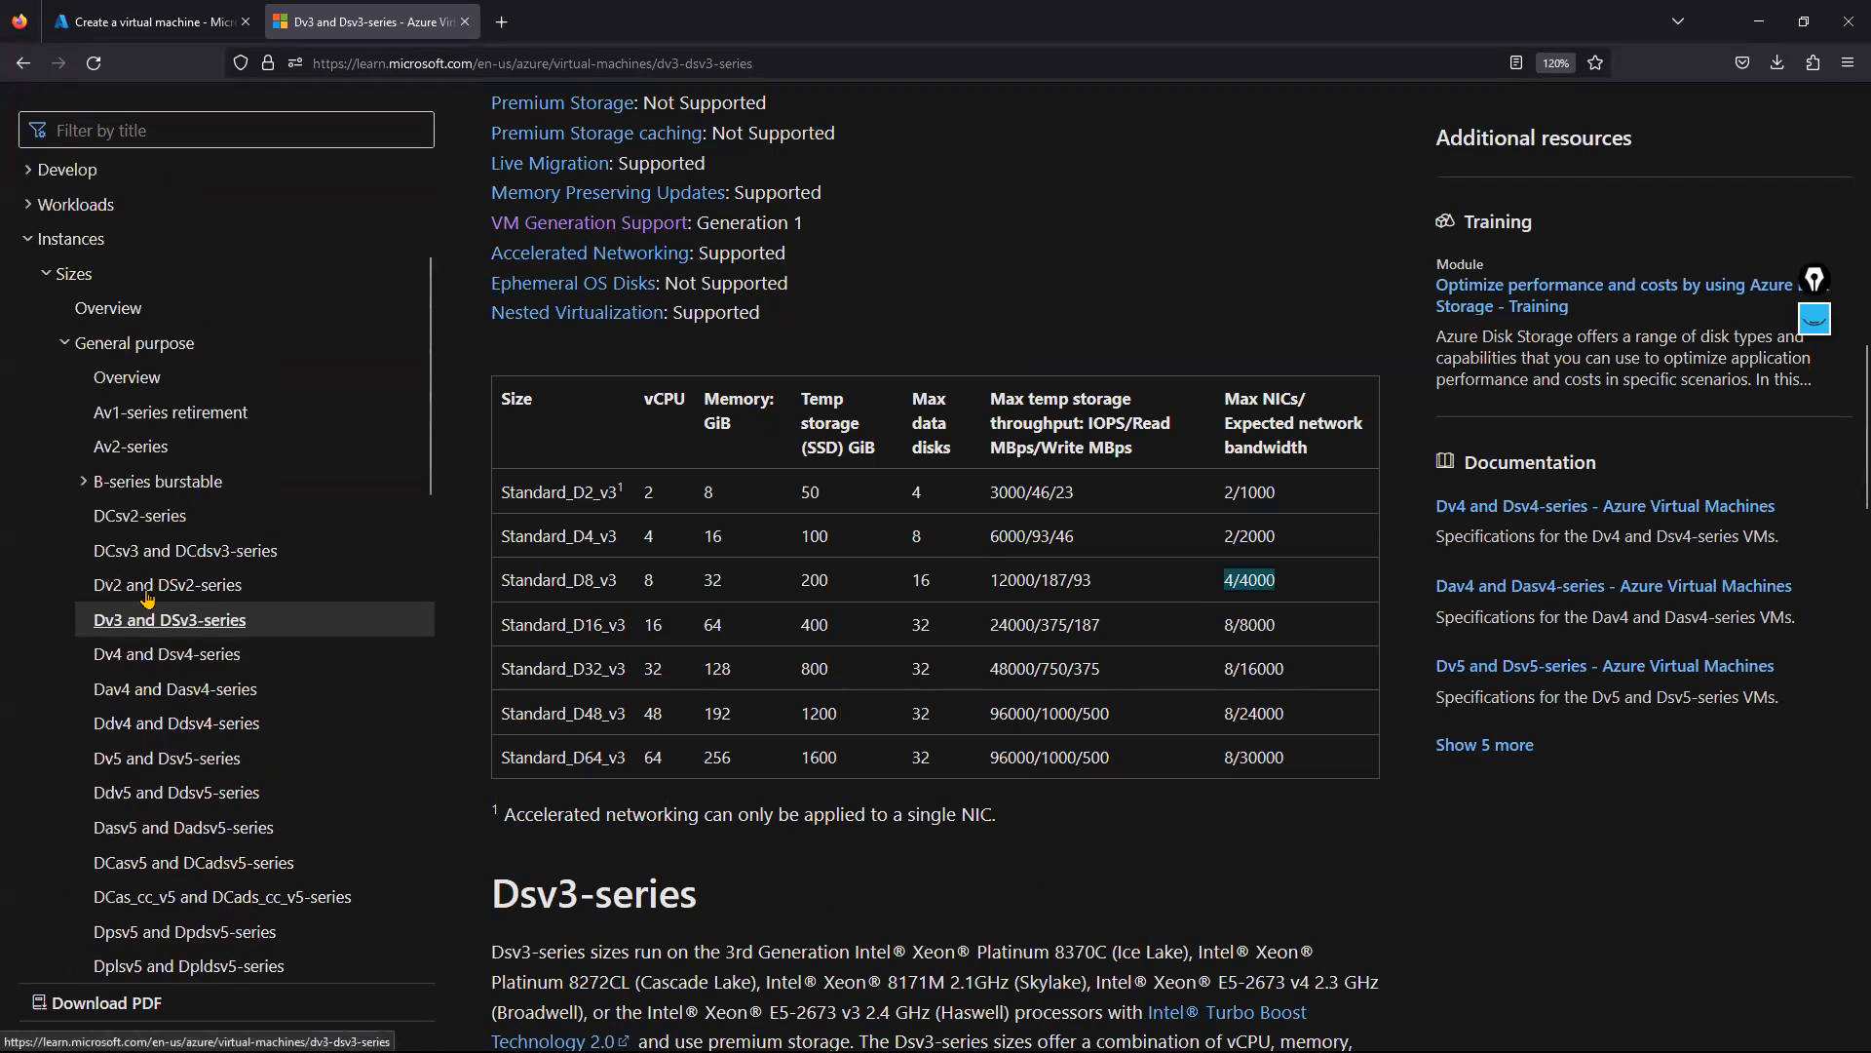
left_click(148, 482)
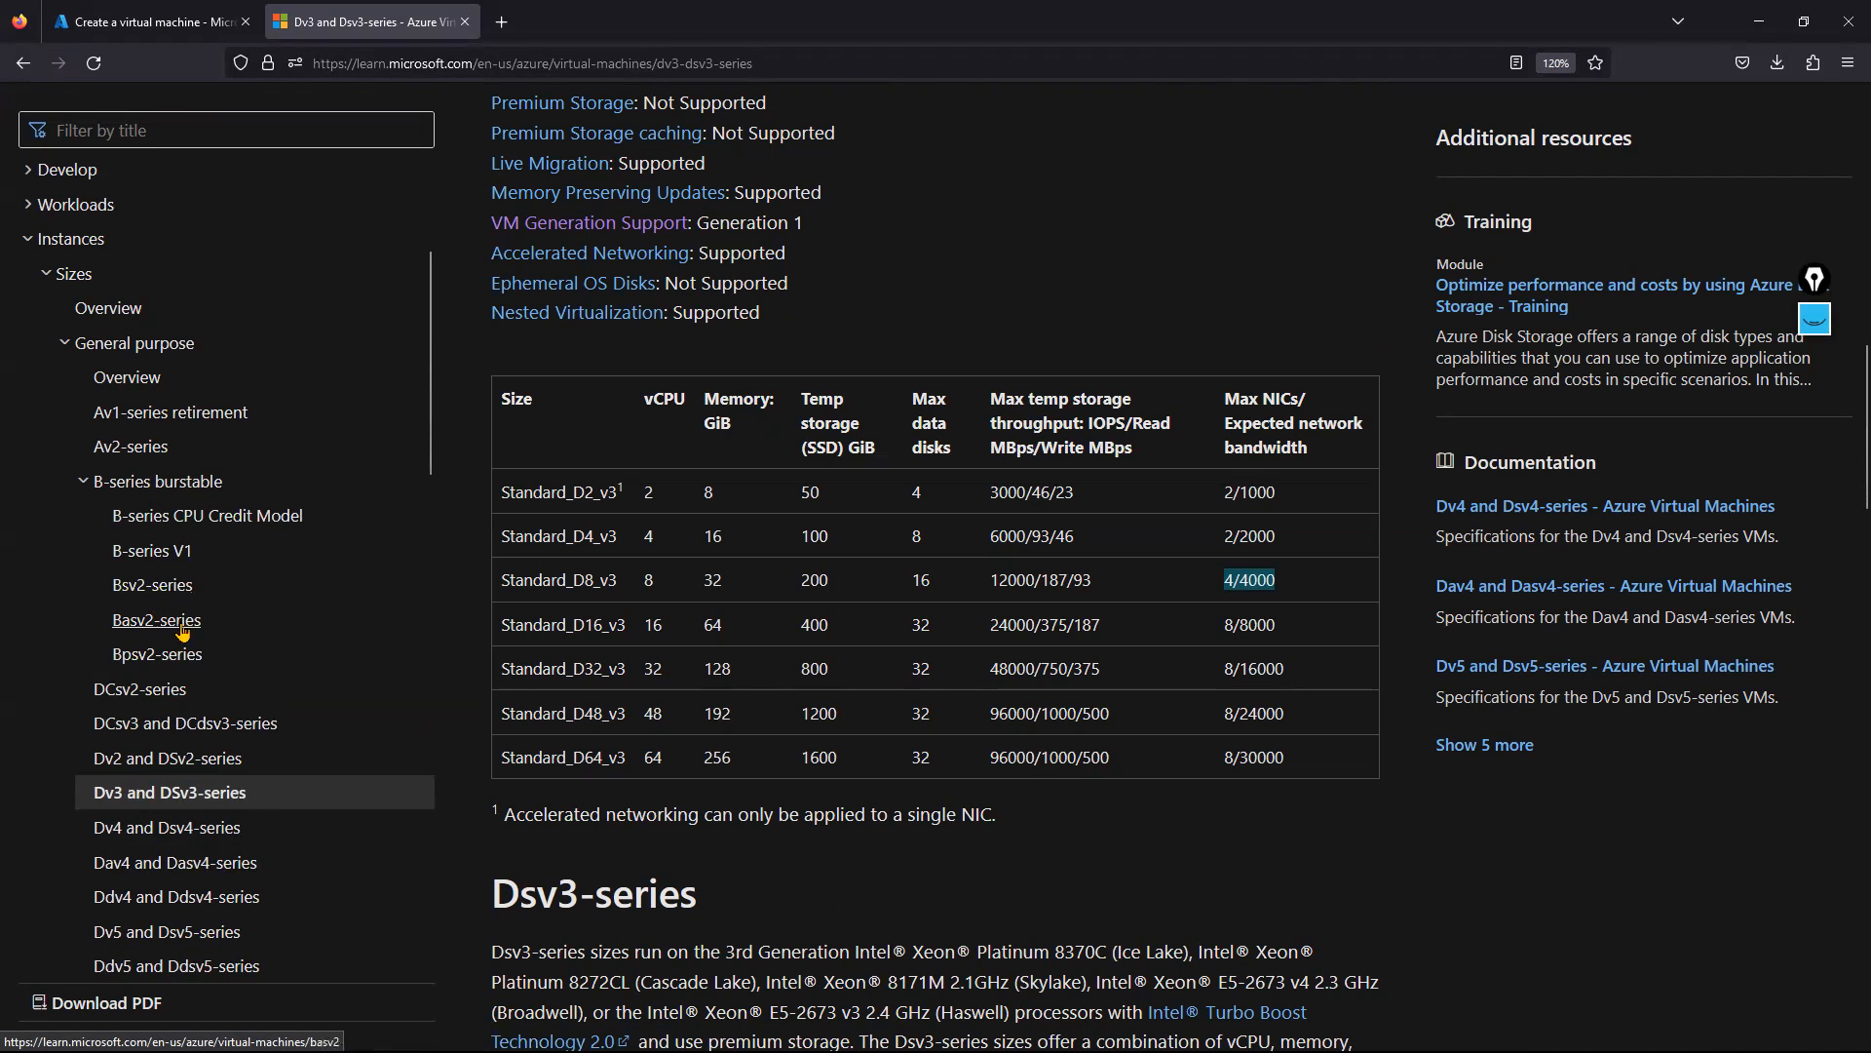
left_click(178, 548)
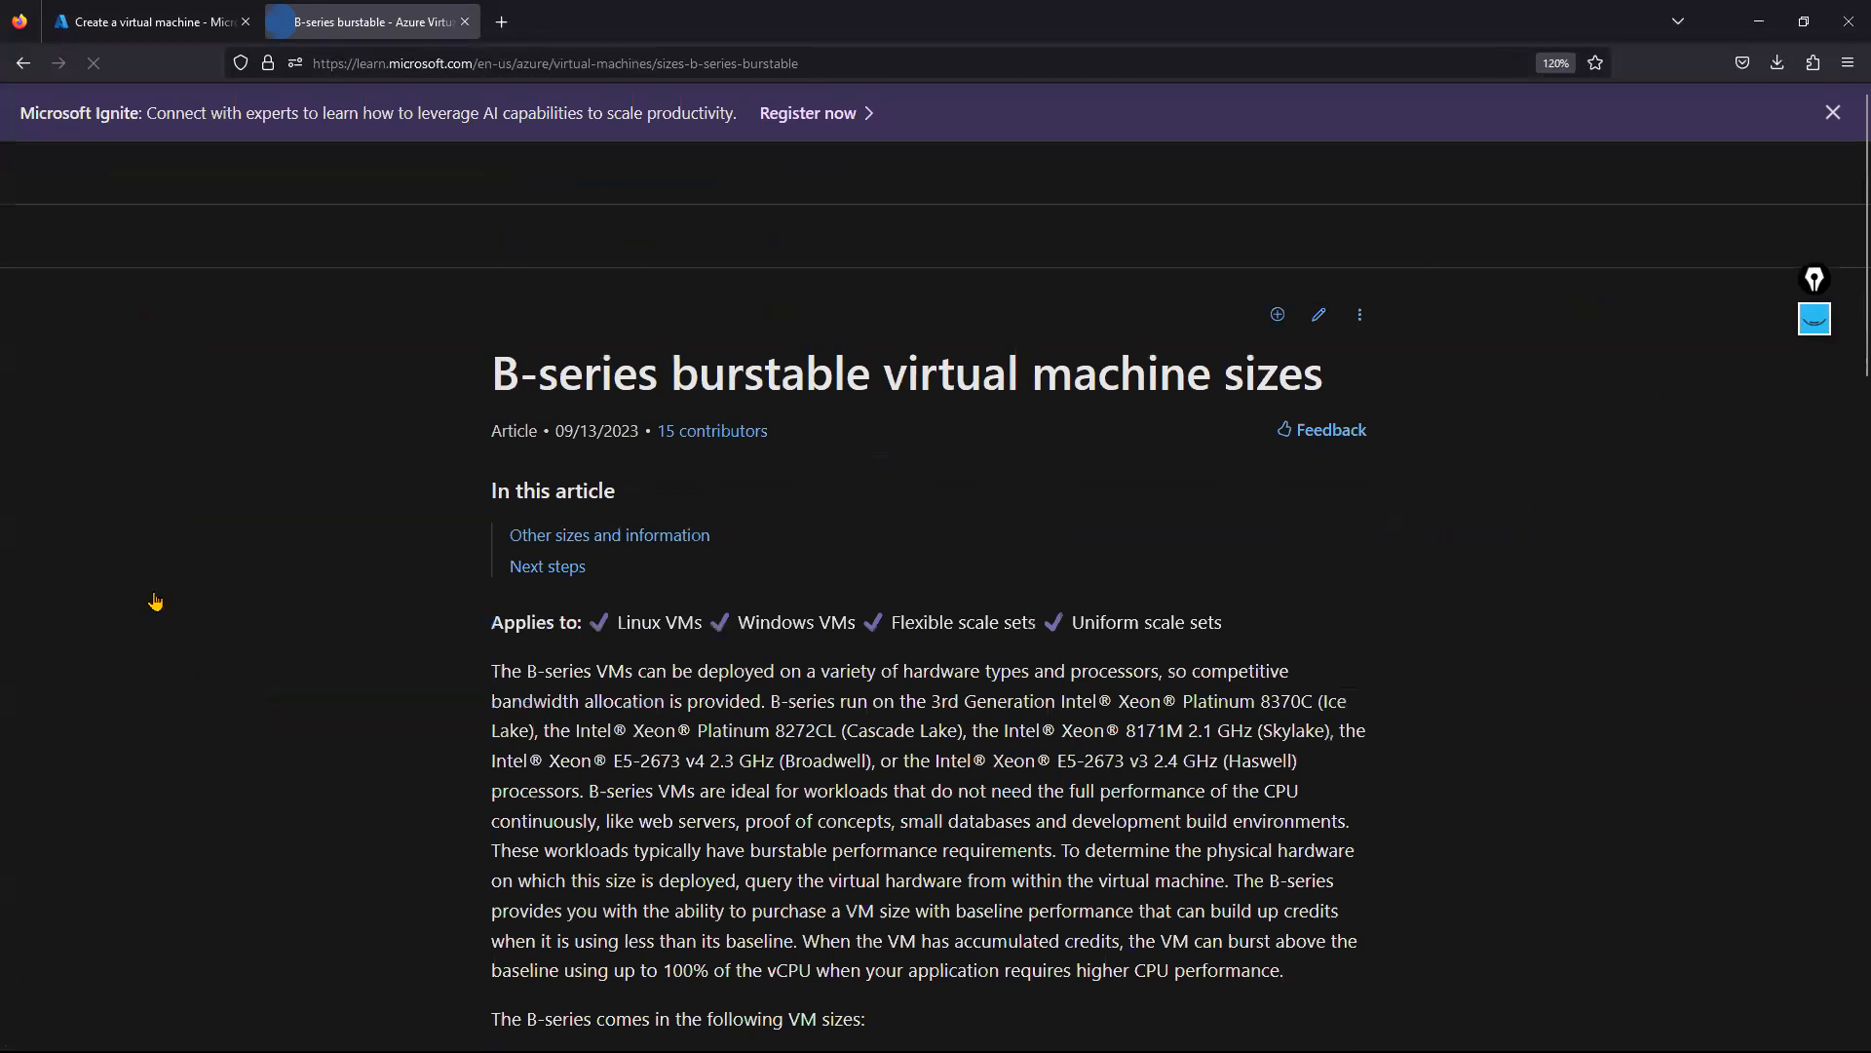
scroll(1845, 254, "down", 10)
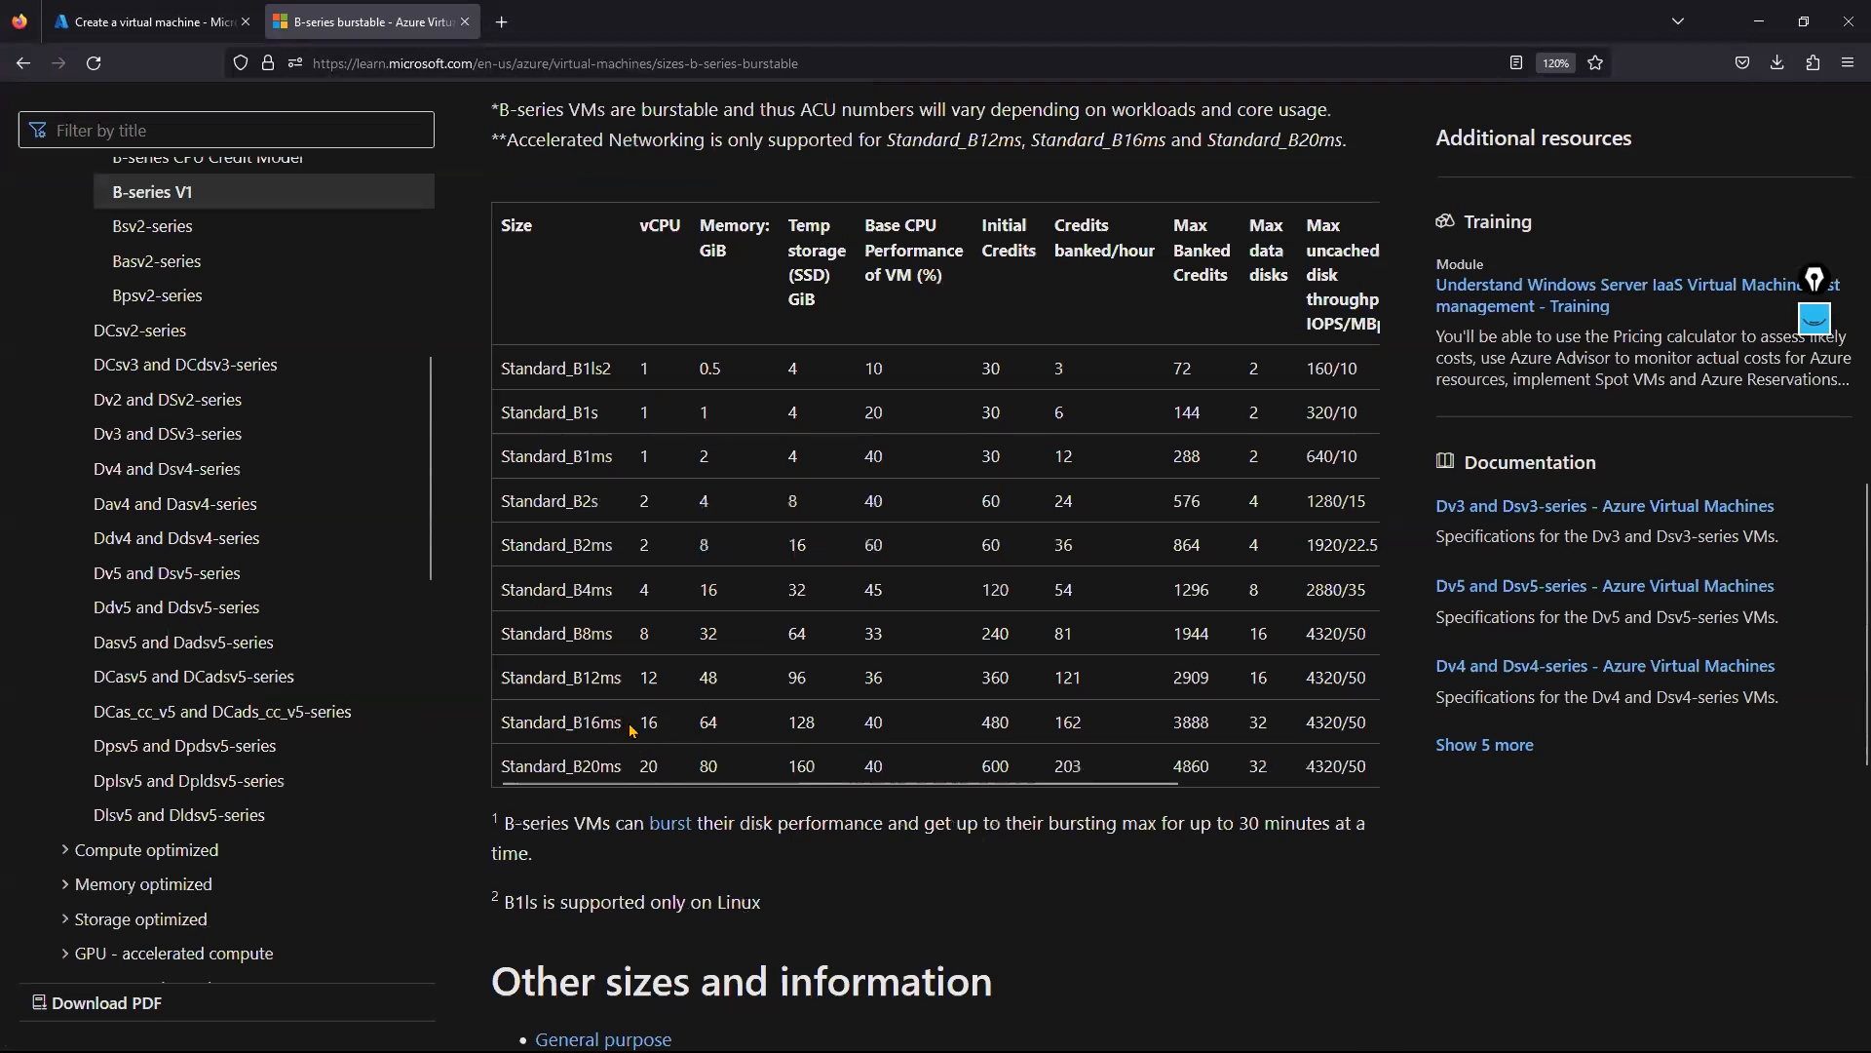
left_click_drag(698, 723, 1063, 821)
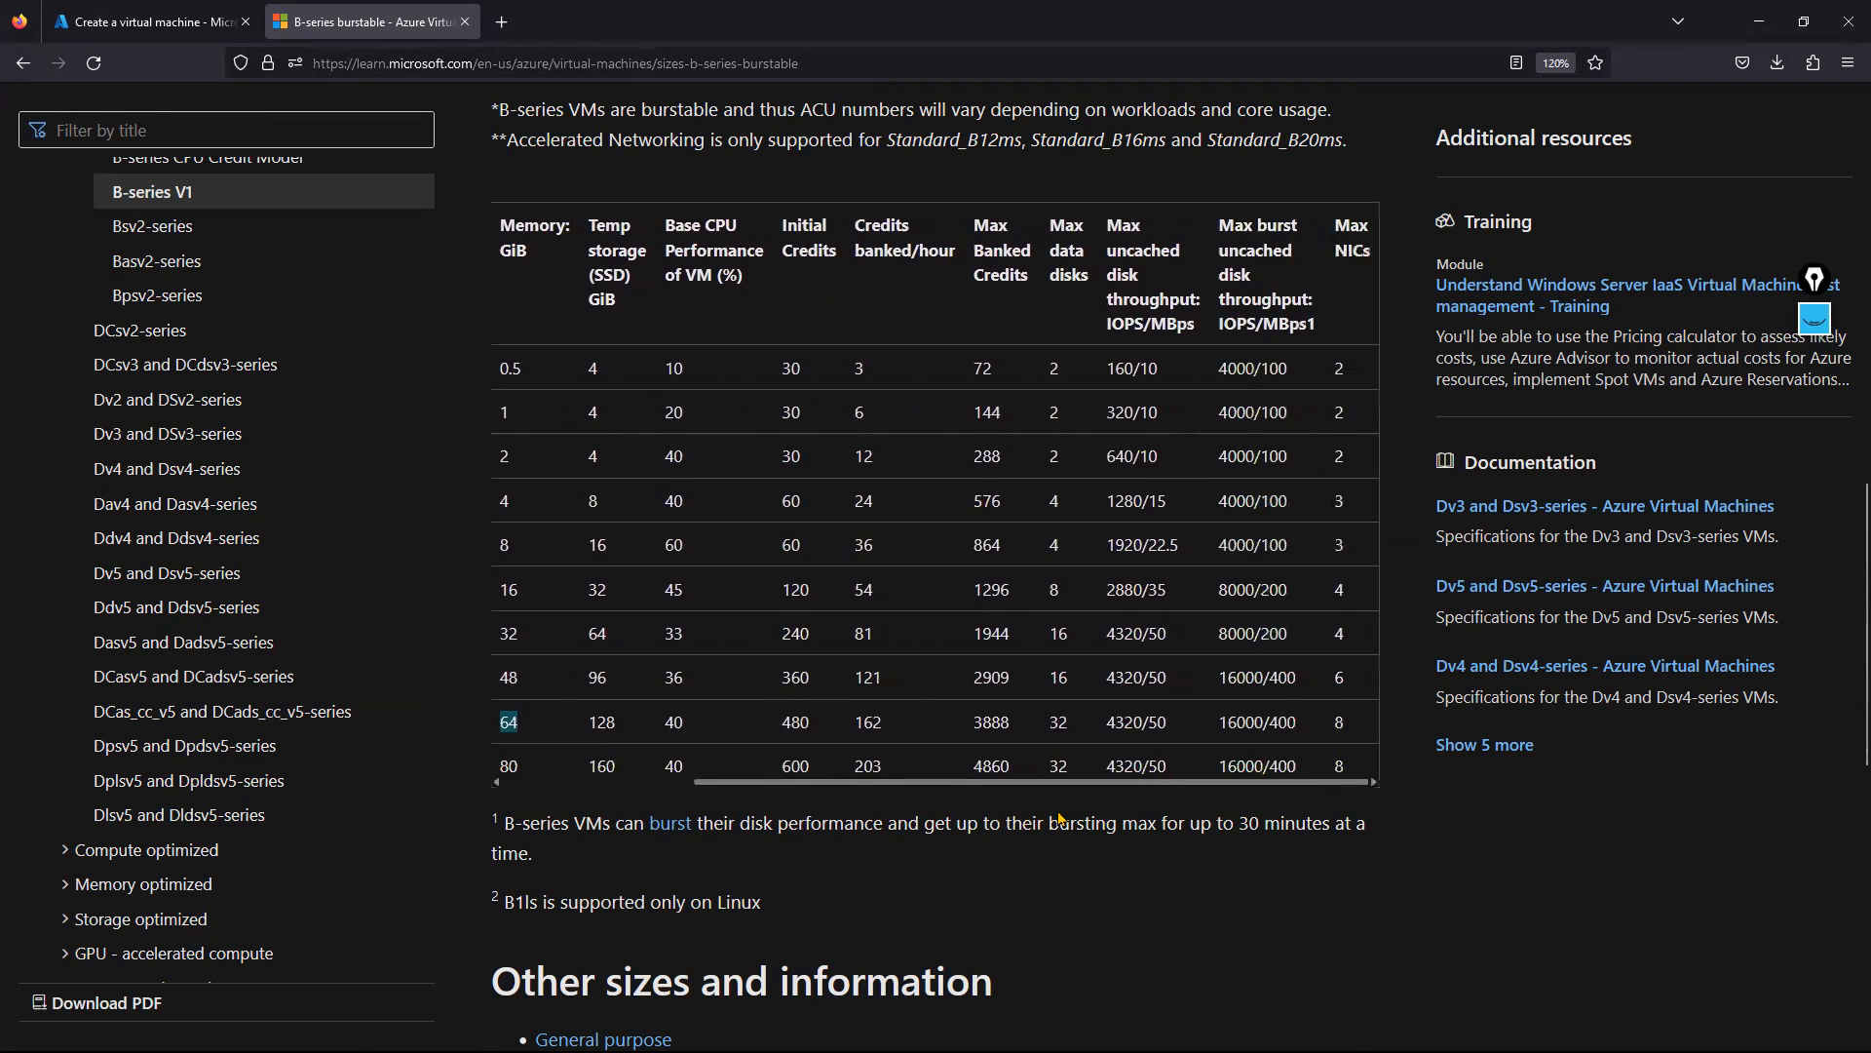
left_click_drag(1353, 601, 1334, 593)
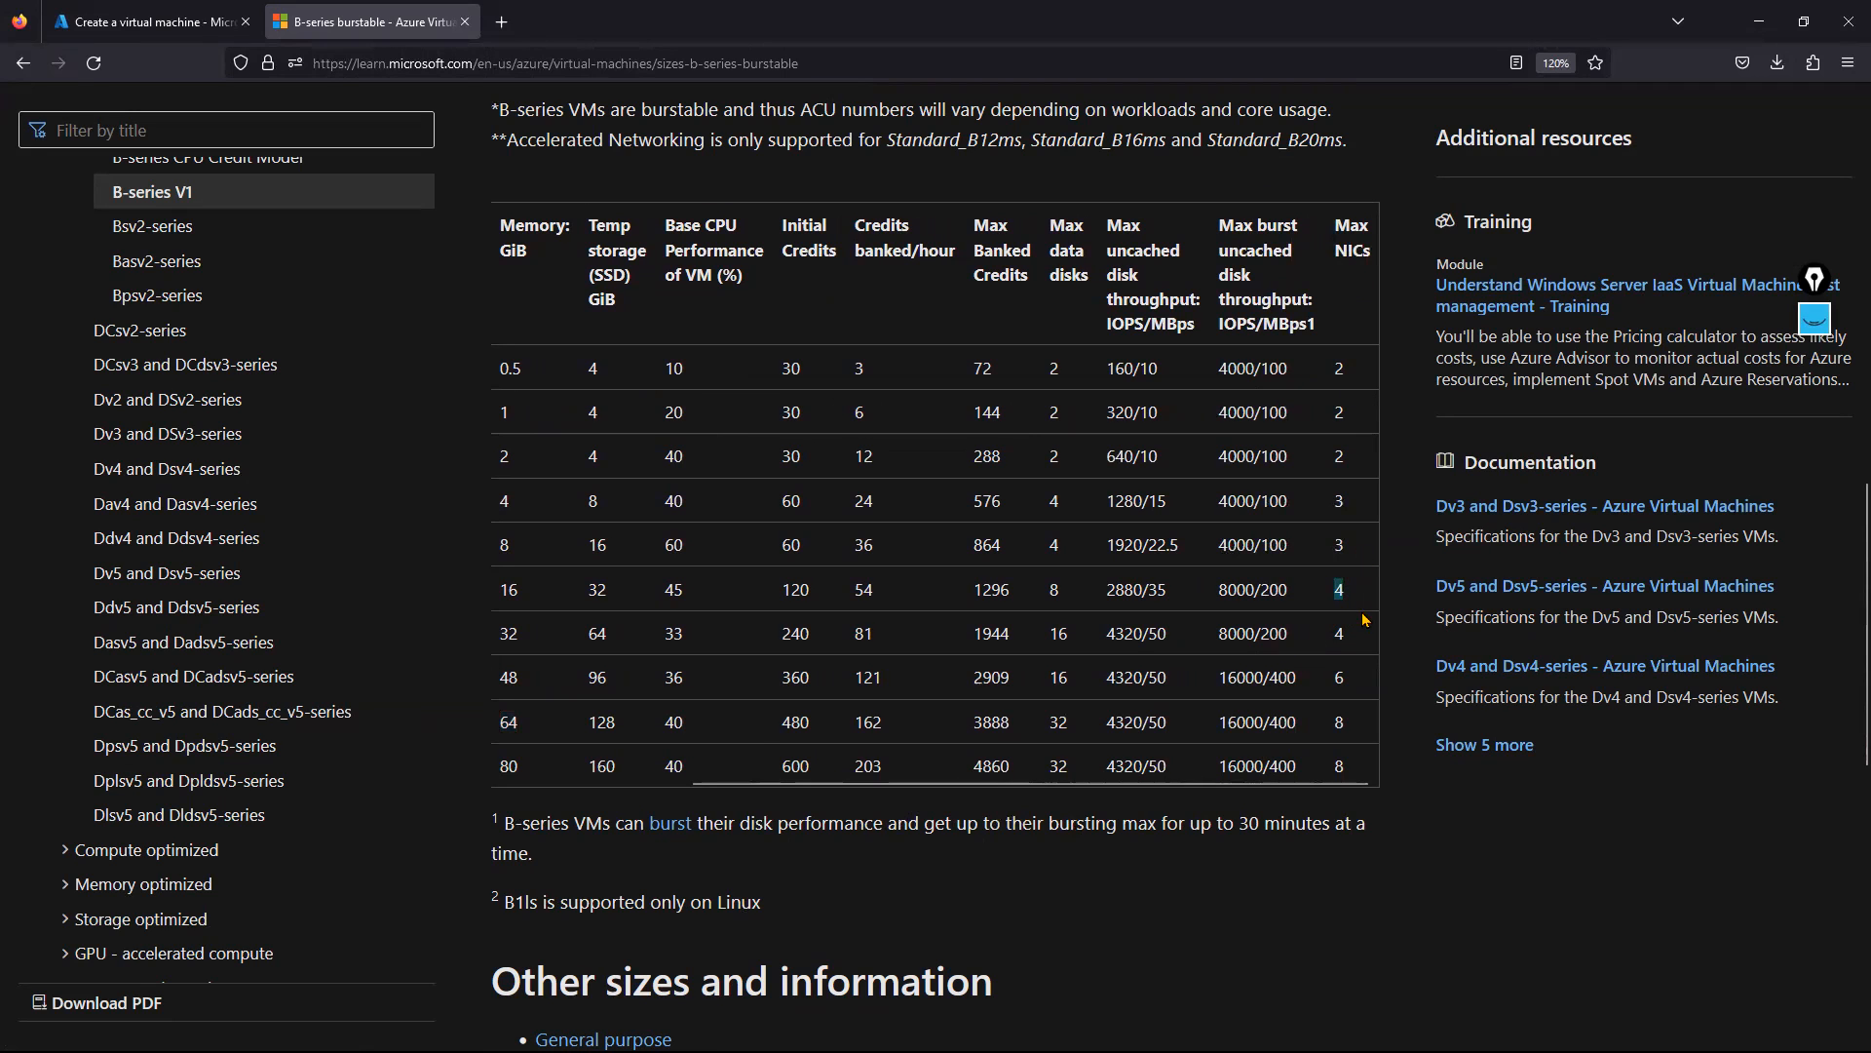
left_click_drag(1147, 786, 909, 785)
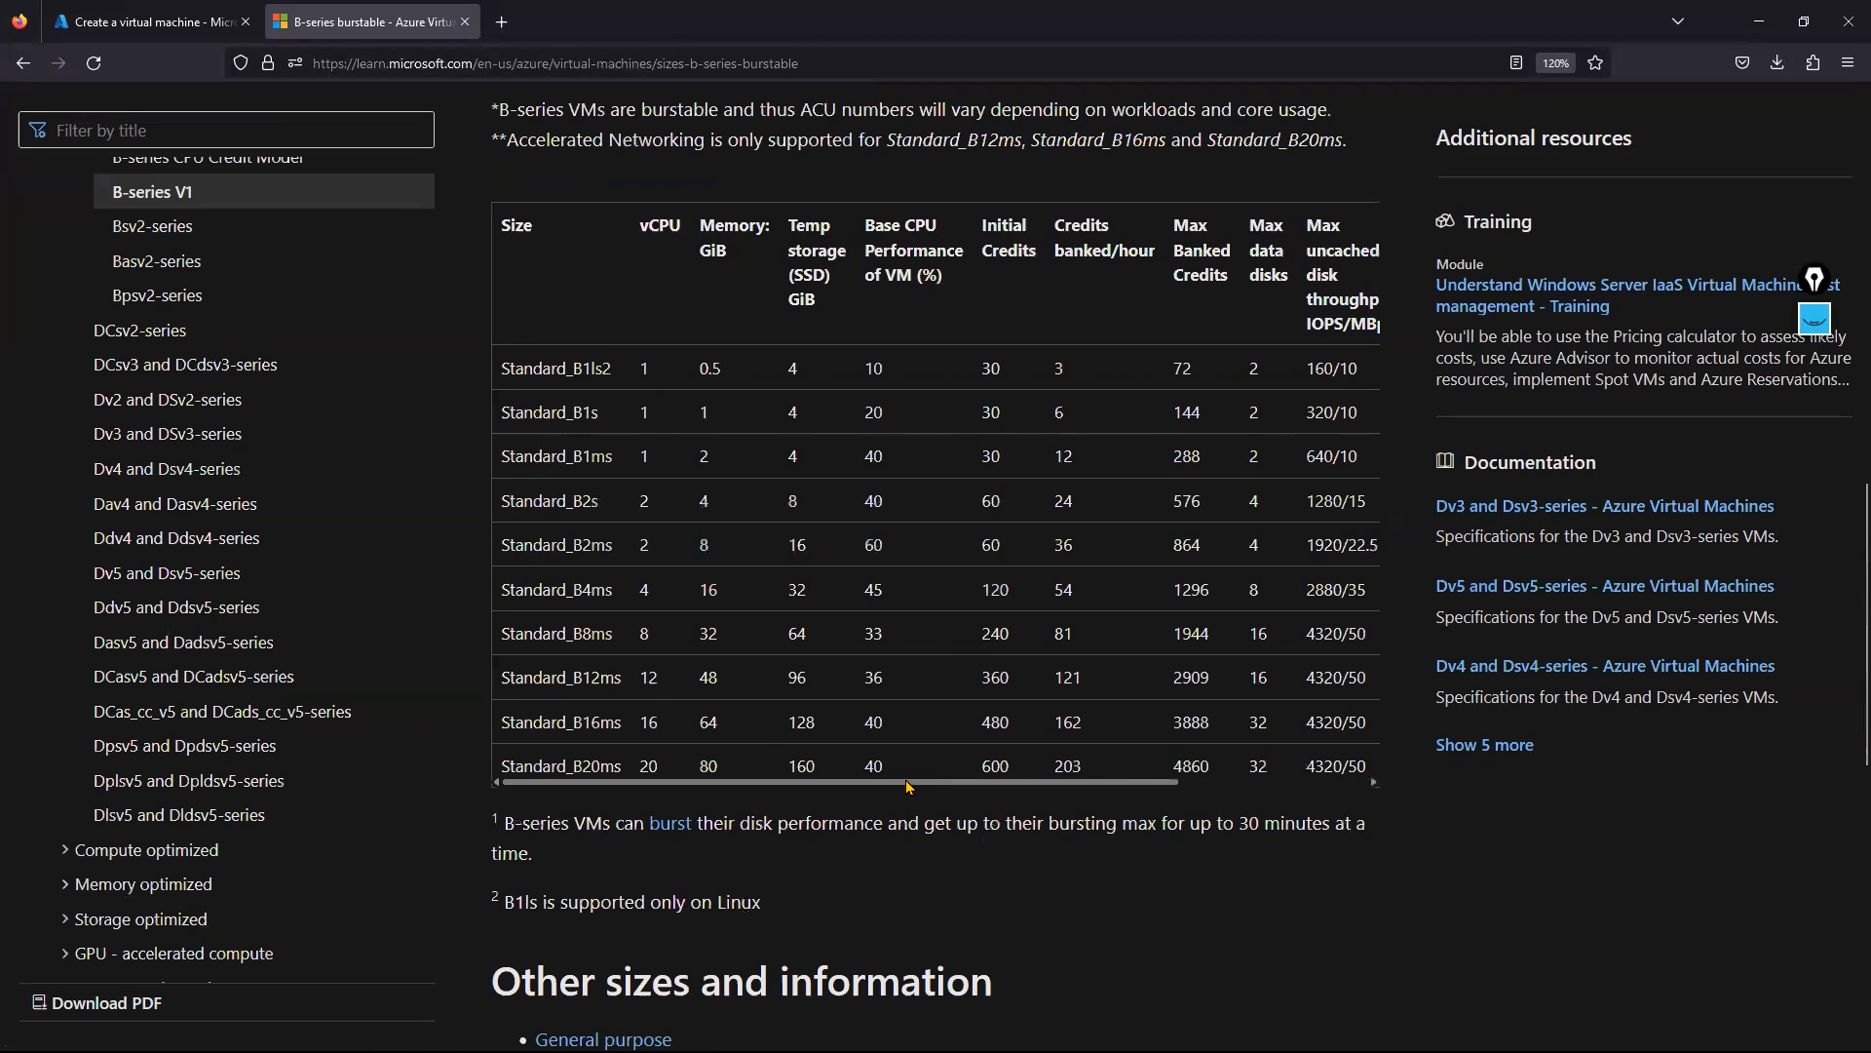
left_click_drag(699, 597, 729, 602)
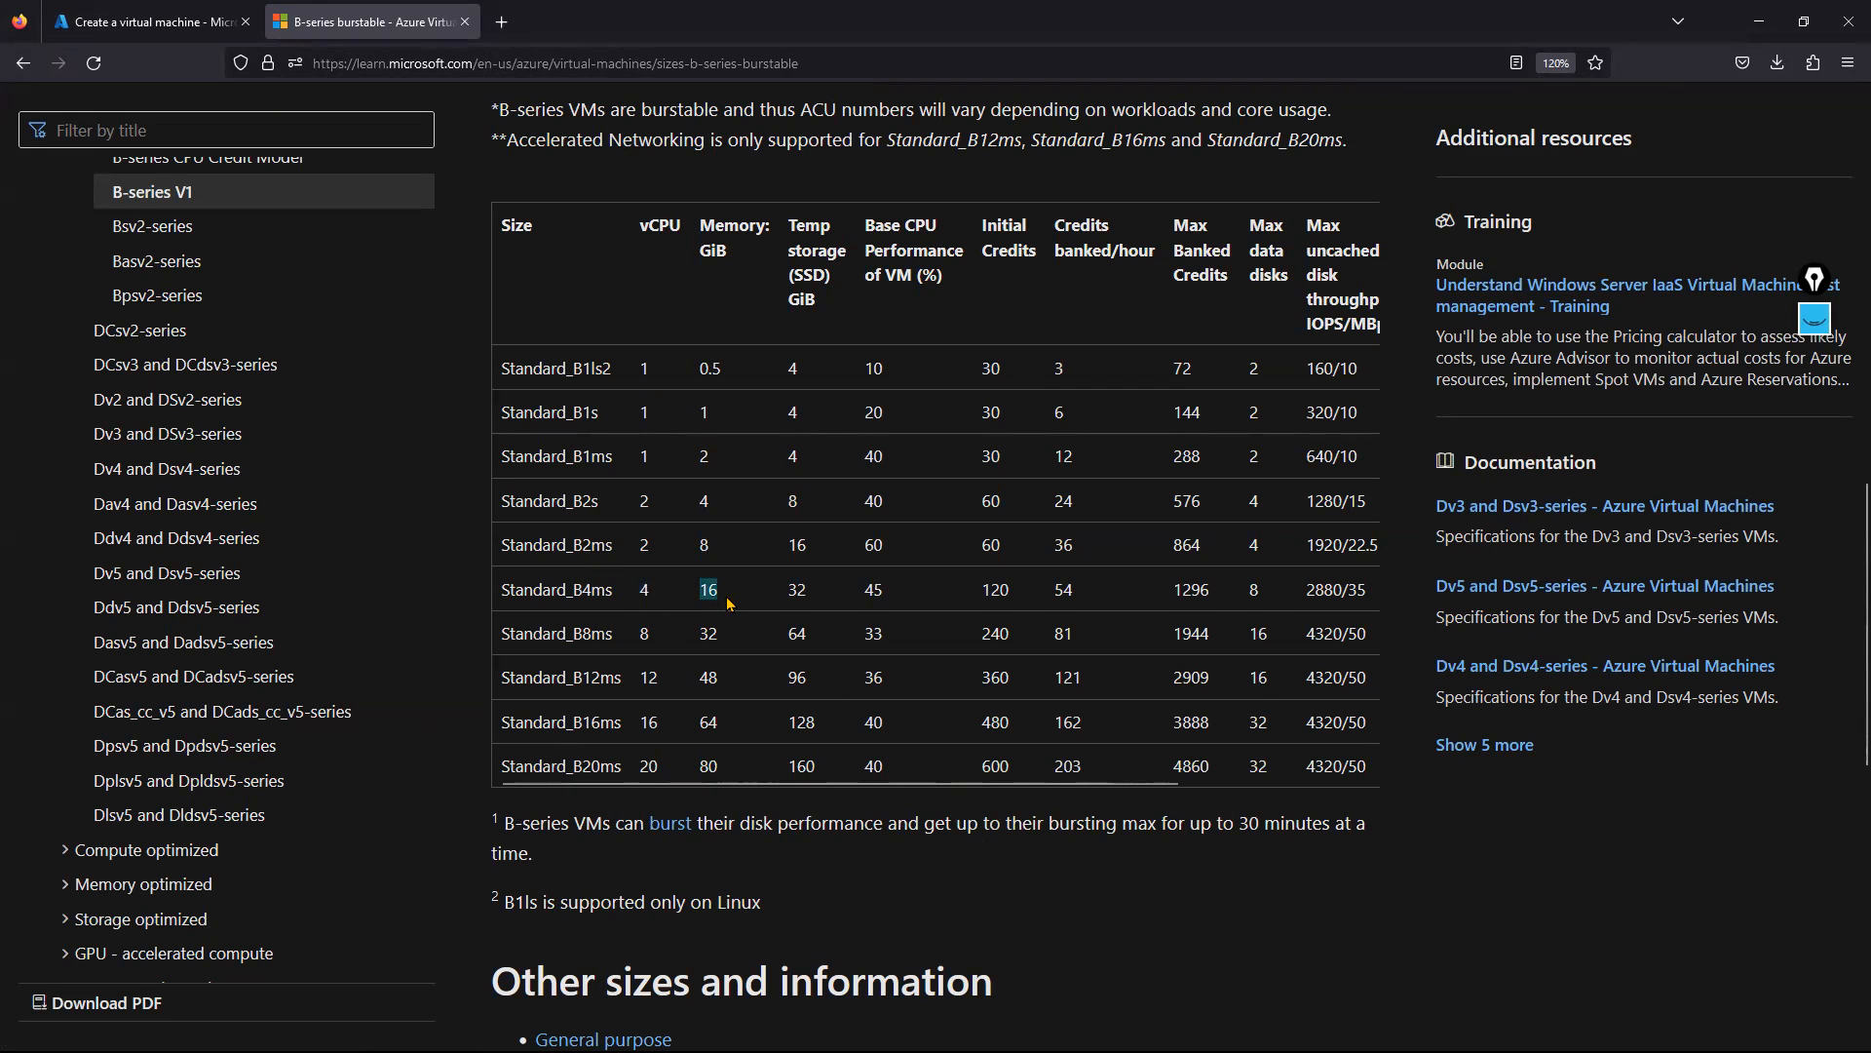
left_click_drag(729, 603, 721, 636)
left_click_drag(854, 783, 1087, 795)
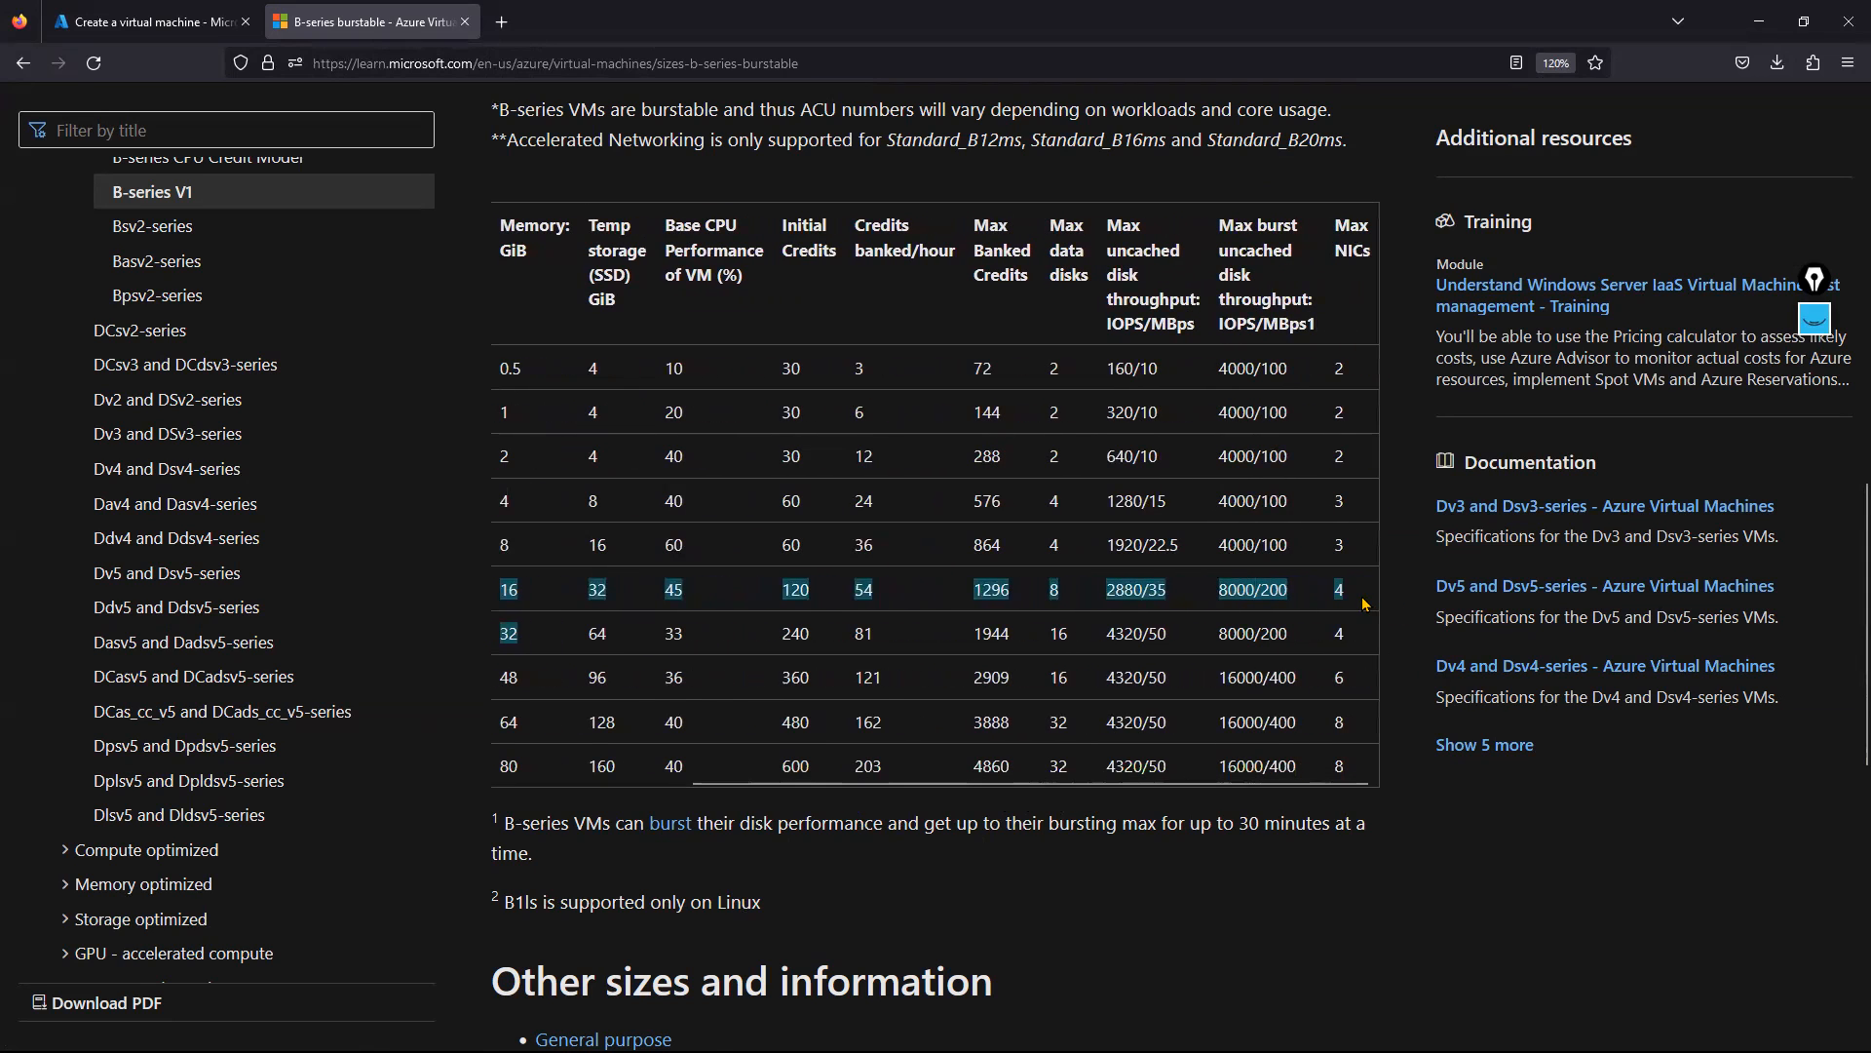
double_click(1338, 545)
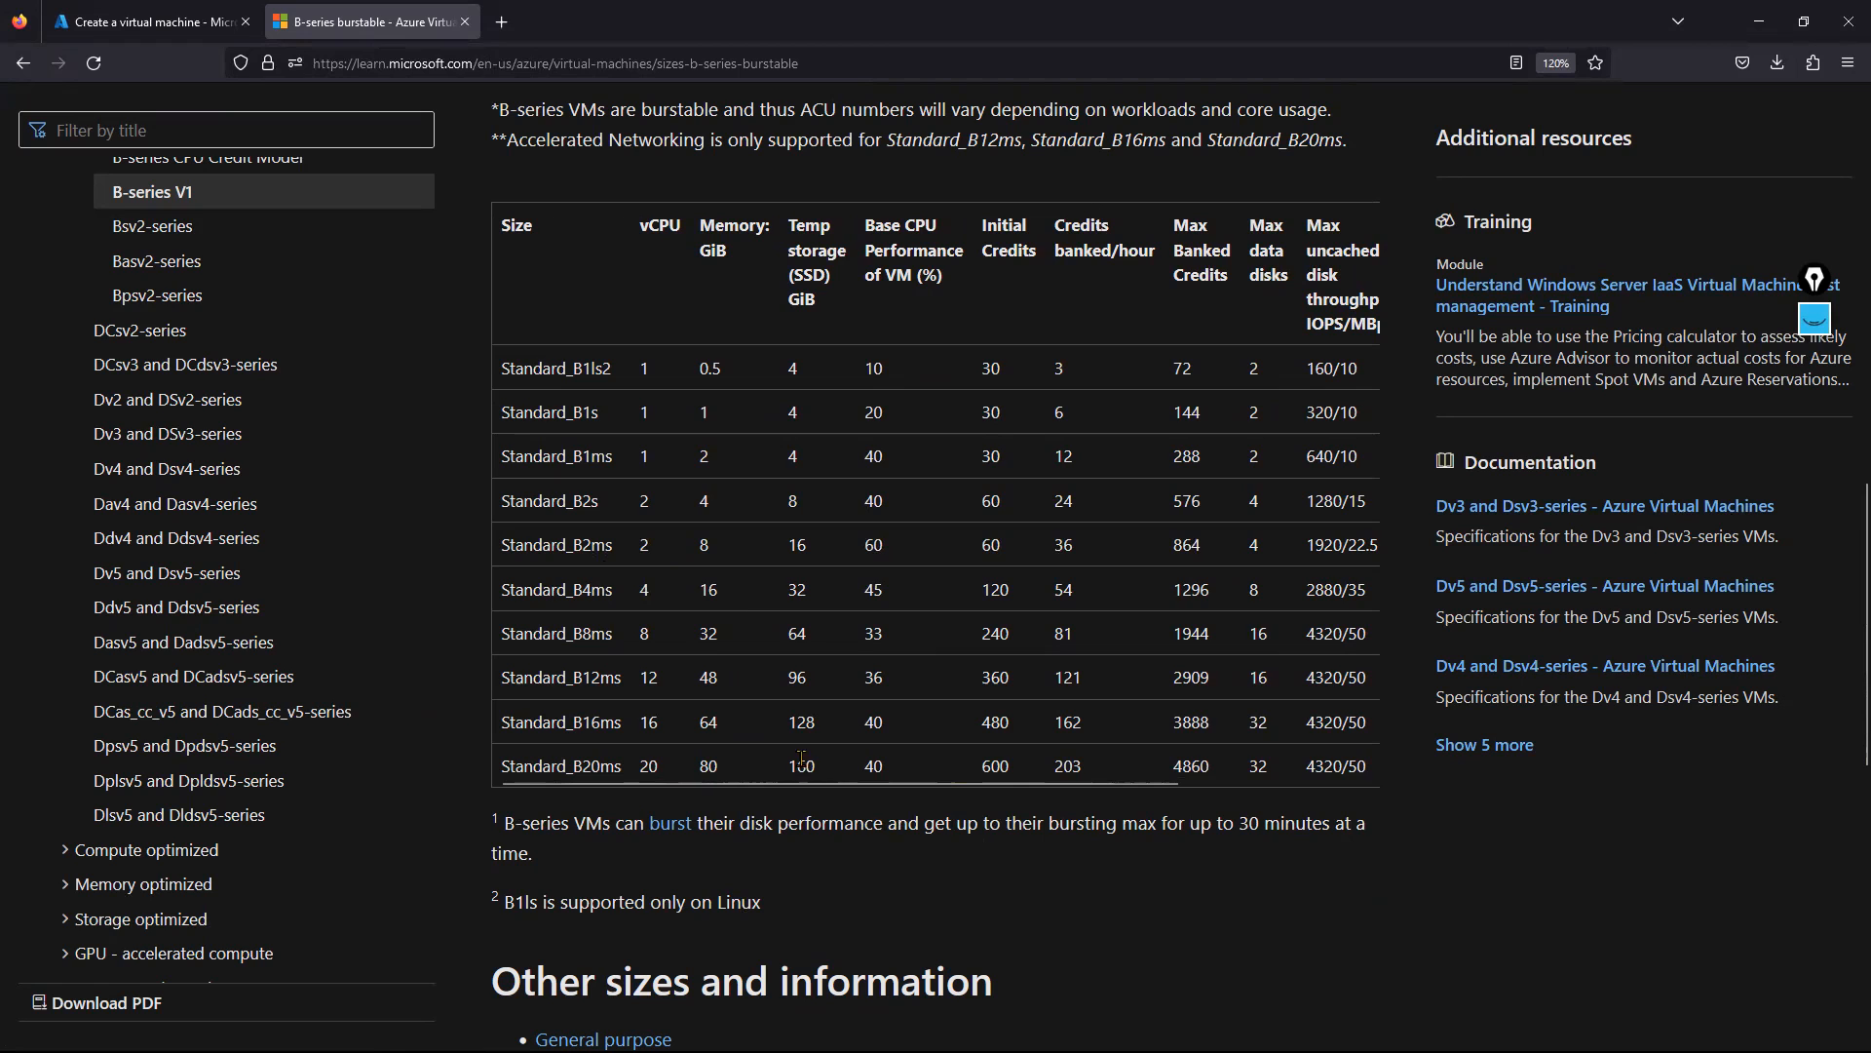
left_click_drag(920, 788, 1116, 786)
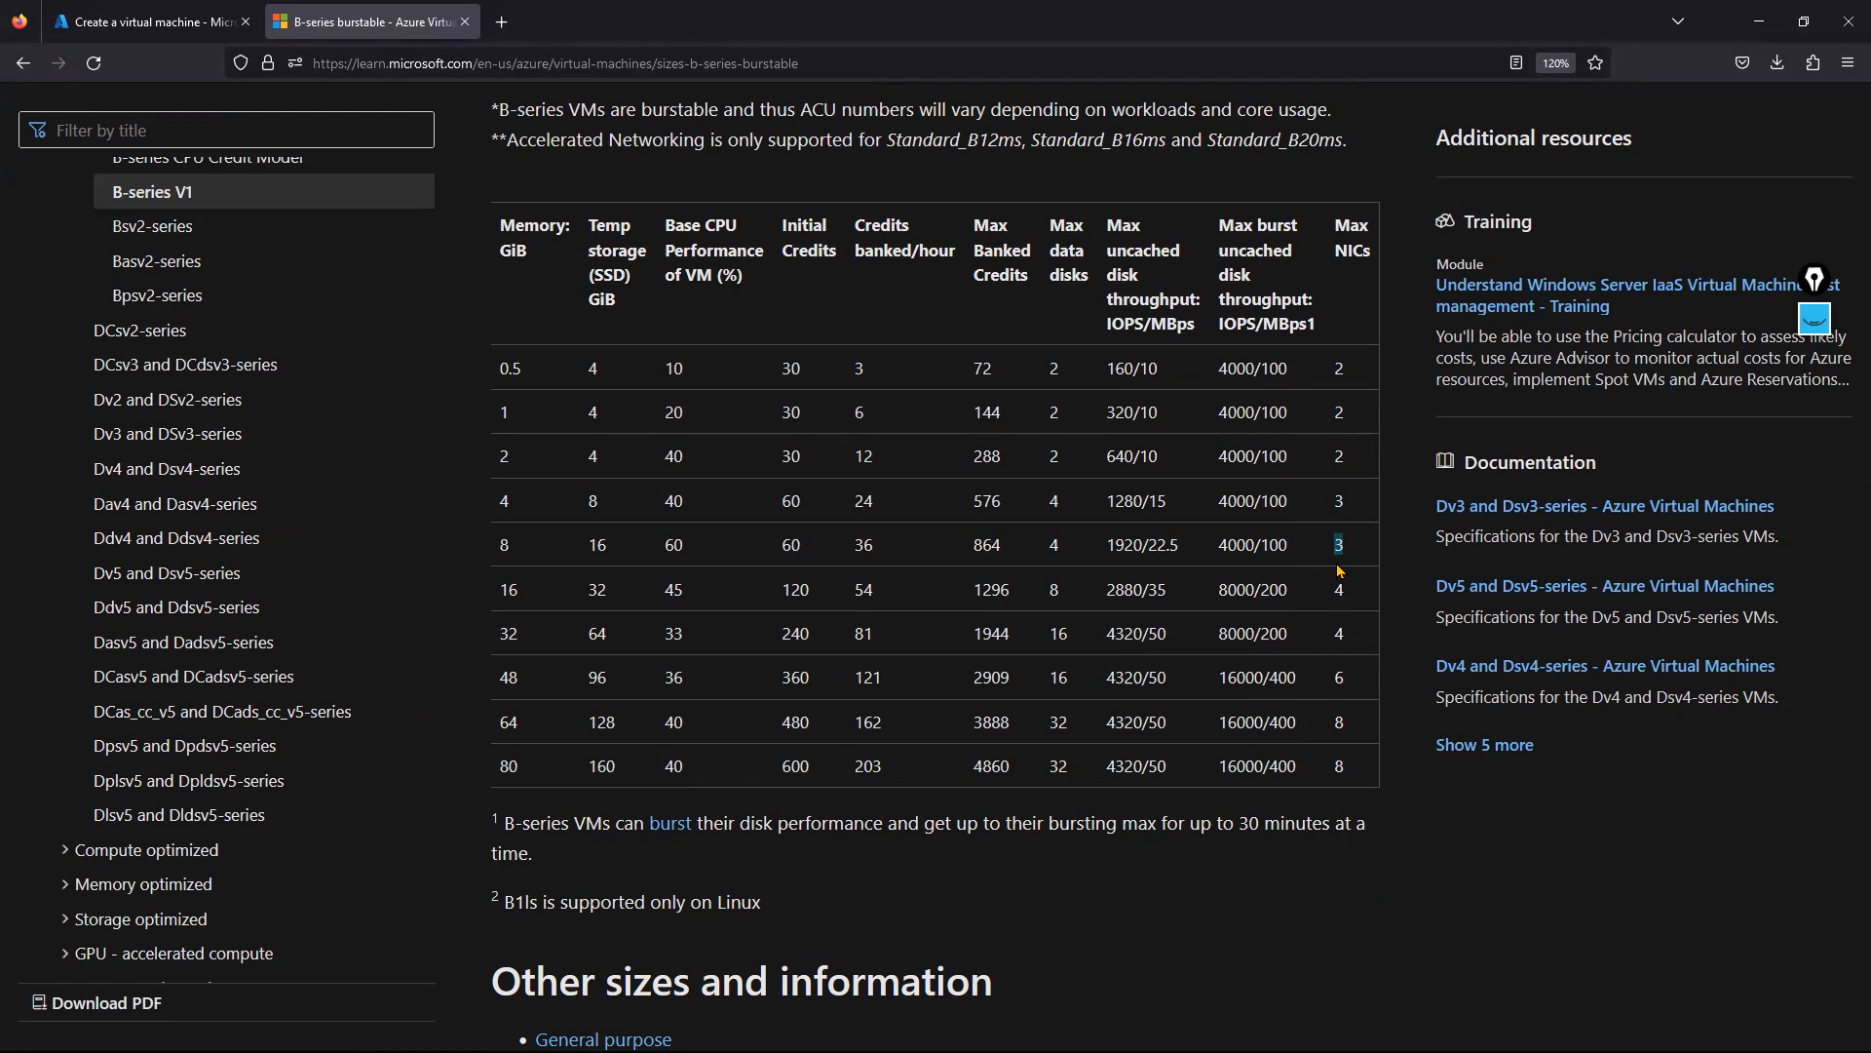
double_click(1339, 590)
double_click(1336, 500)
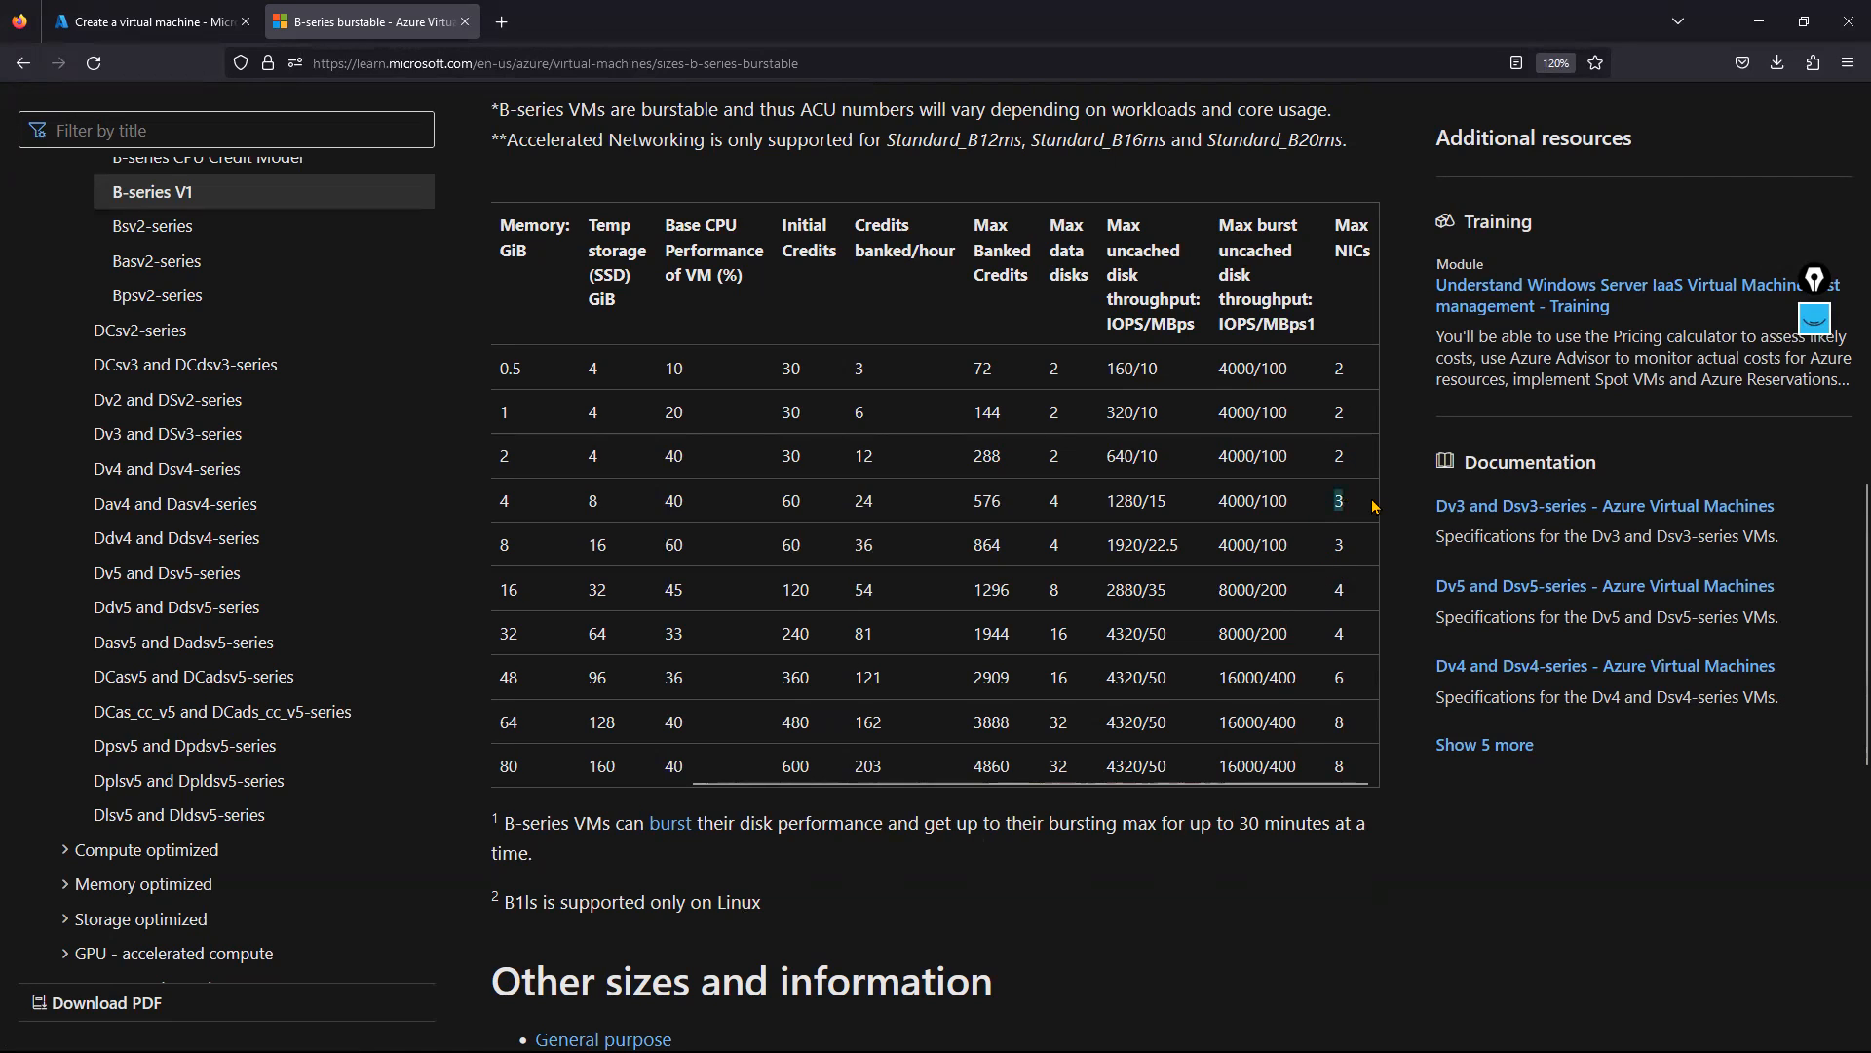
left_click_drag(1025, 785, 865, 786)
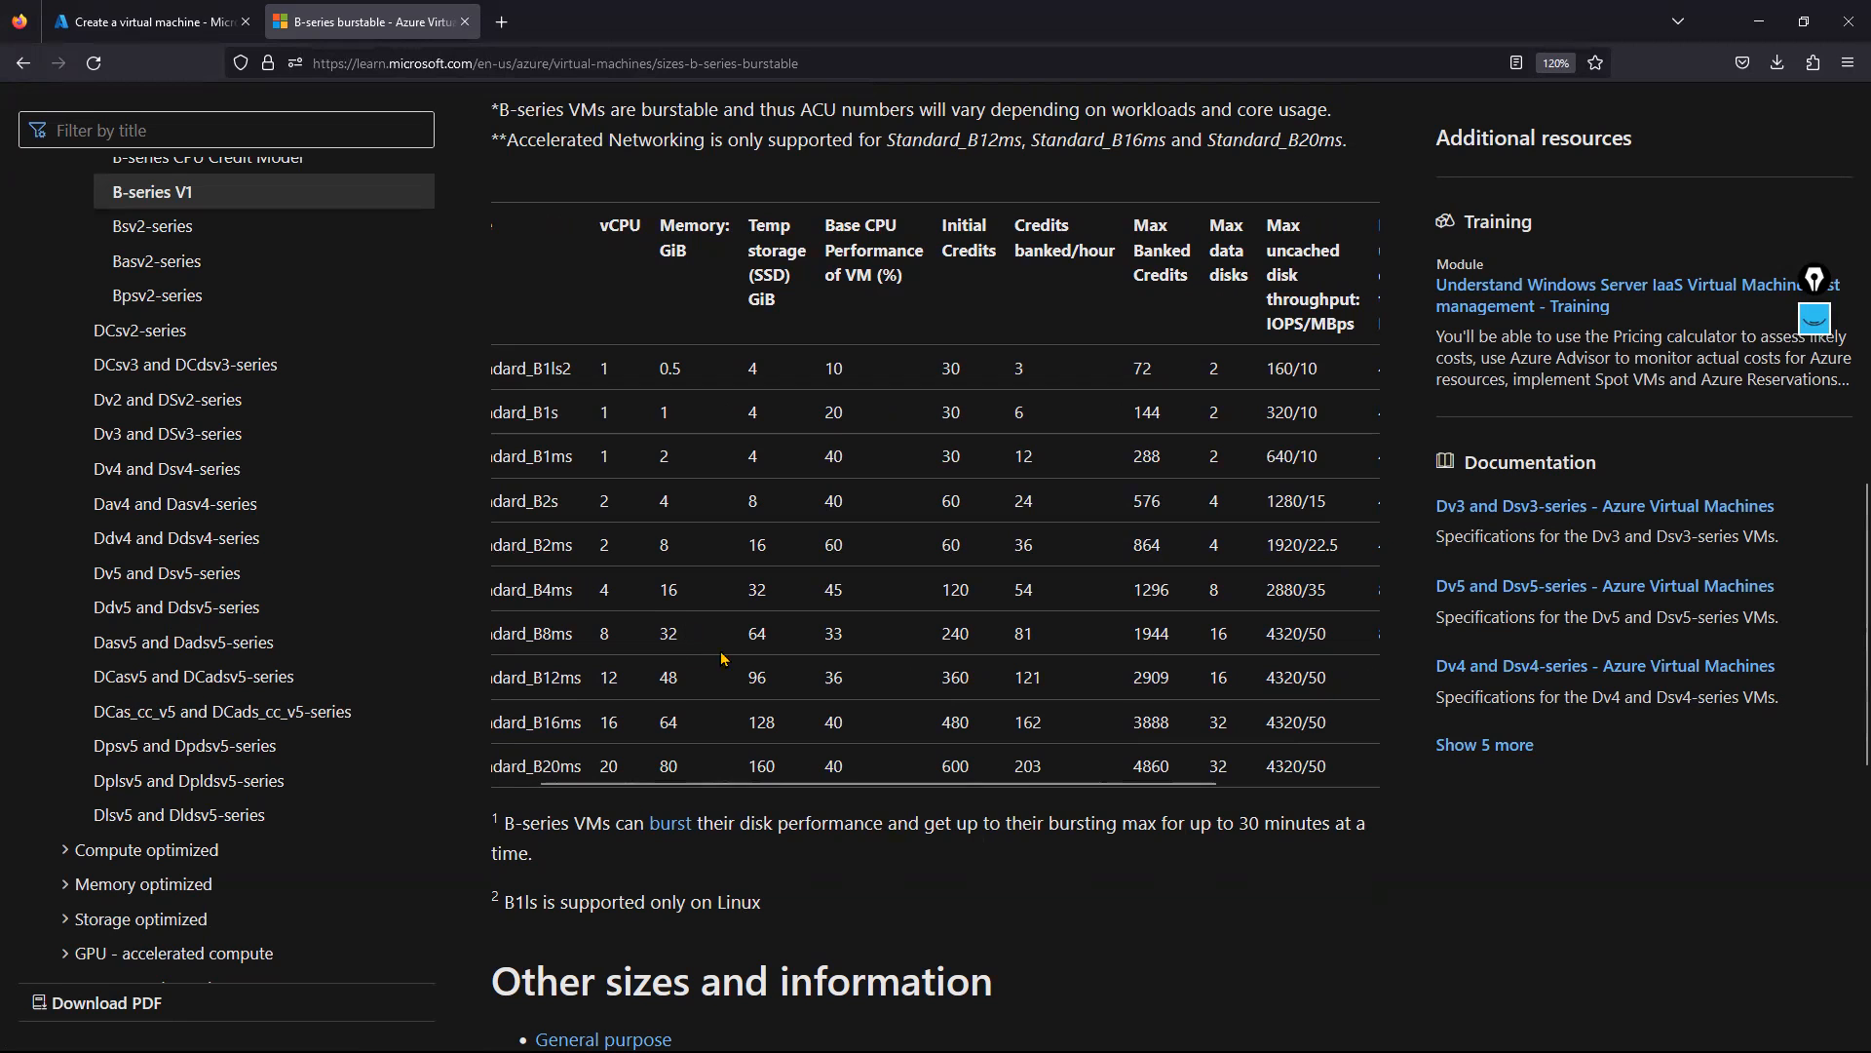
left_click_drag(789, 786, 694, 782)
double_click(574, 498)
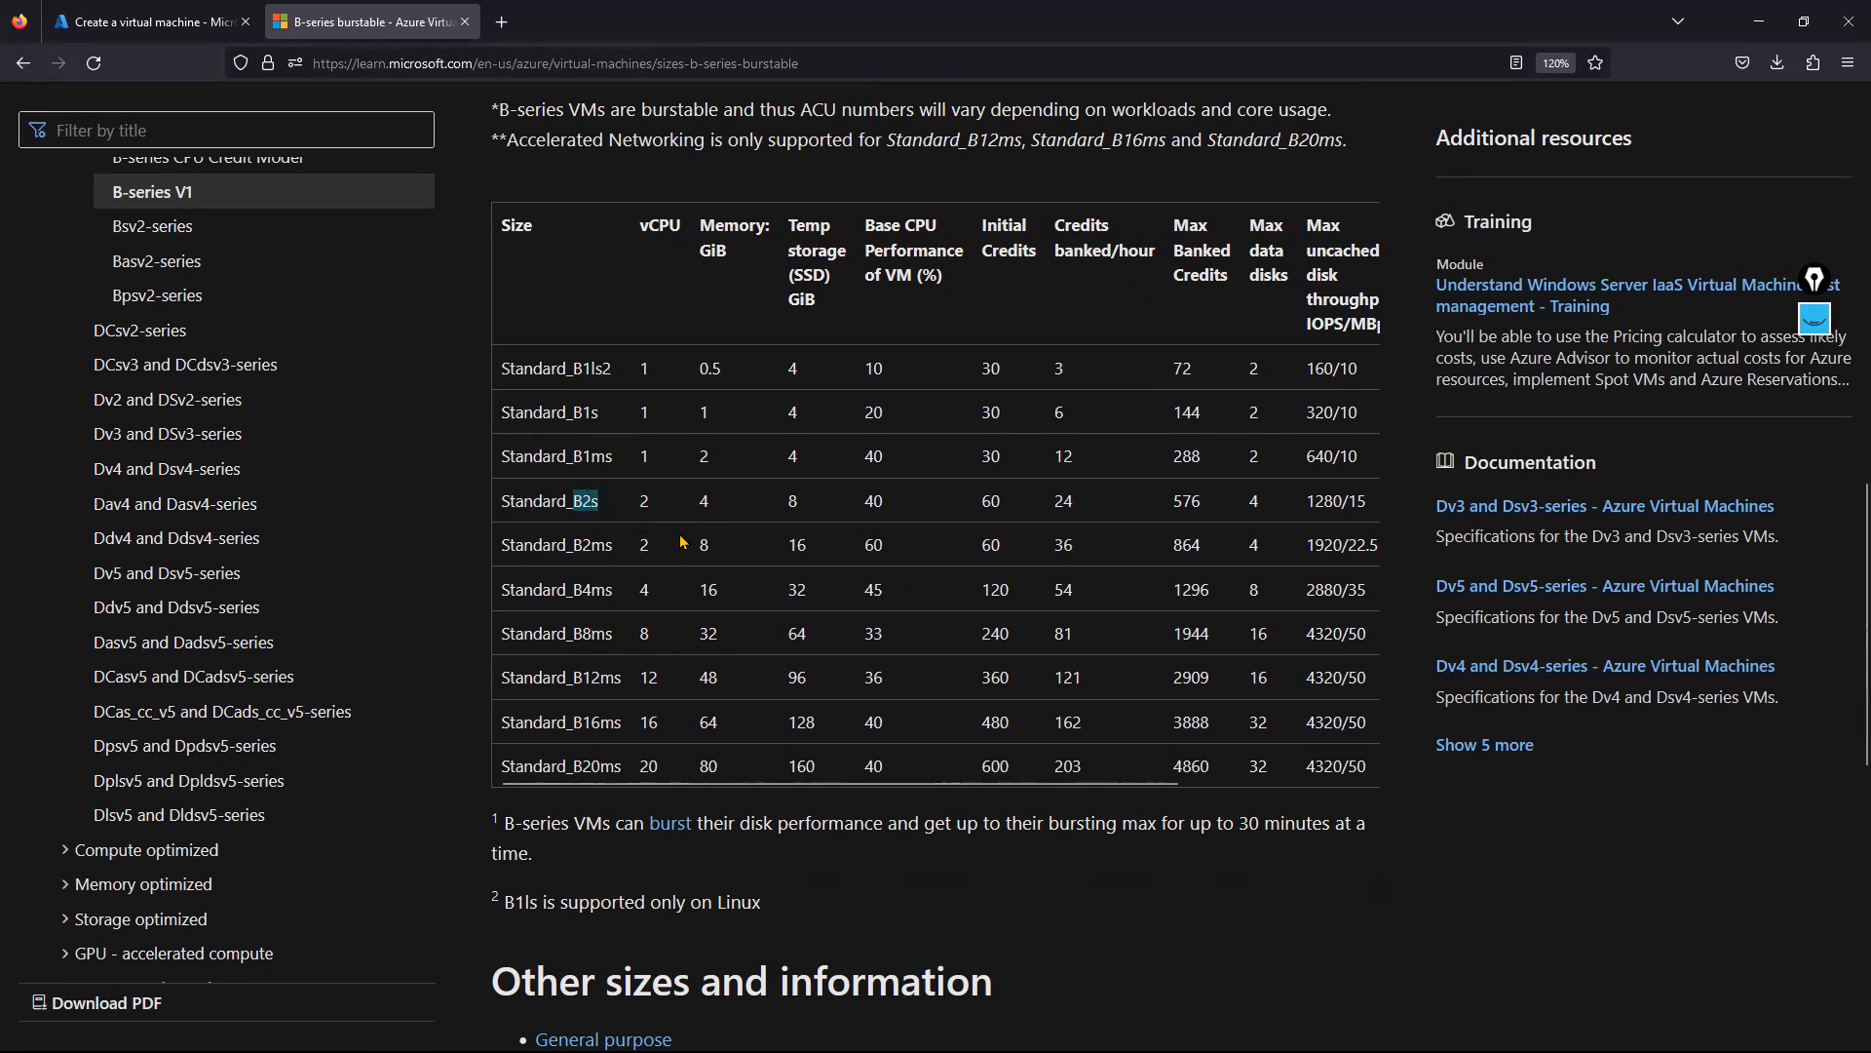
left_click_drag(795, 789, 1025, 808)
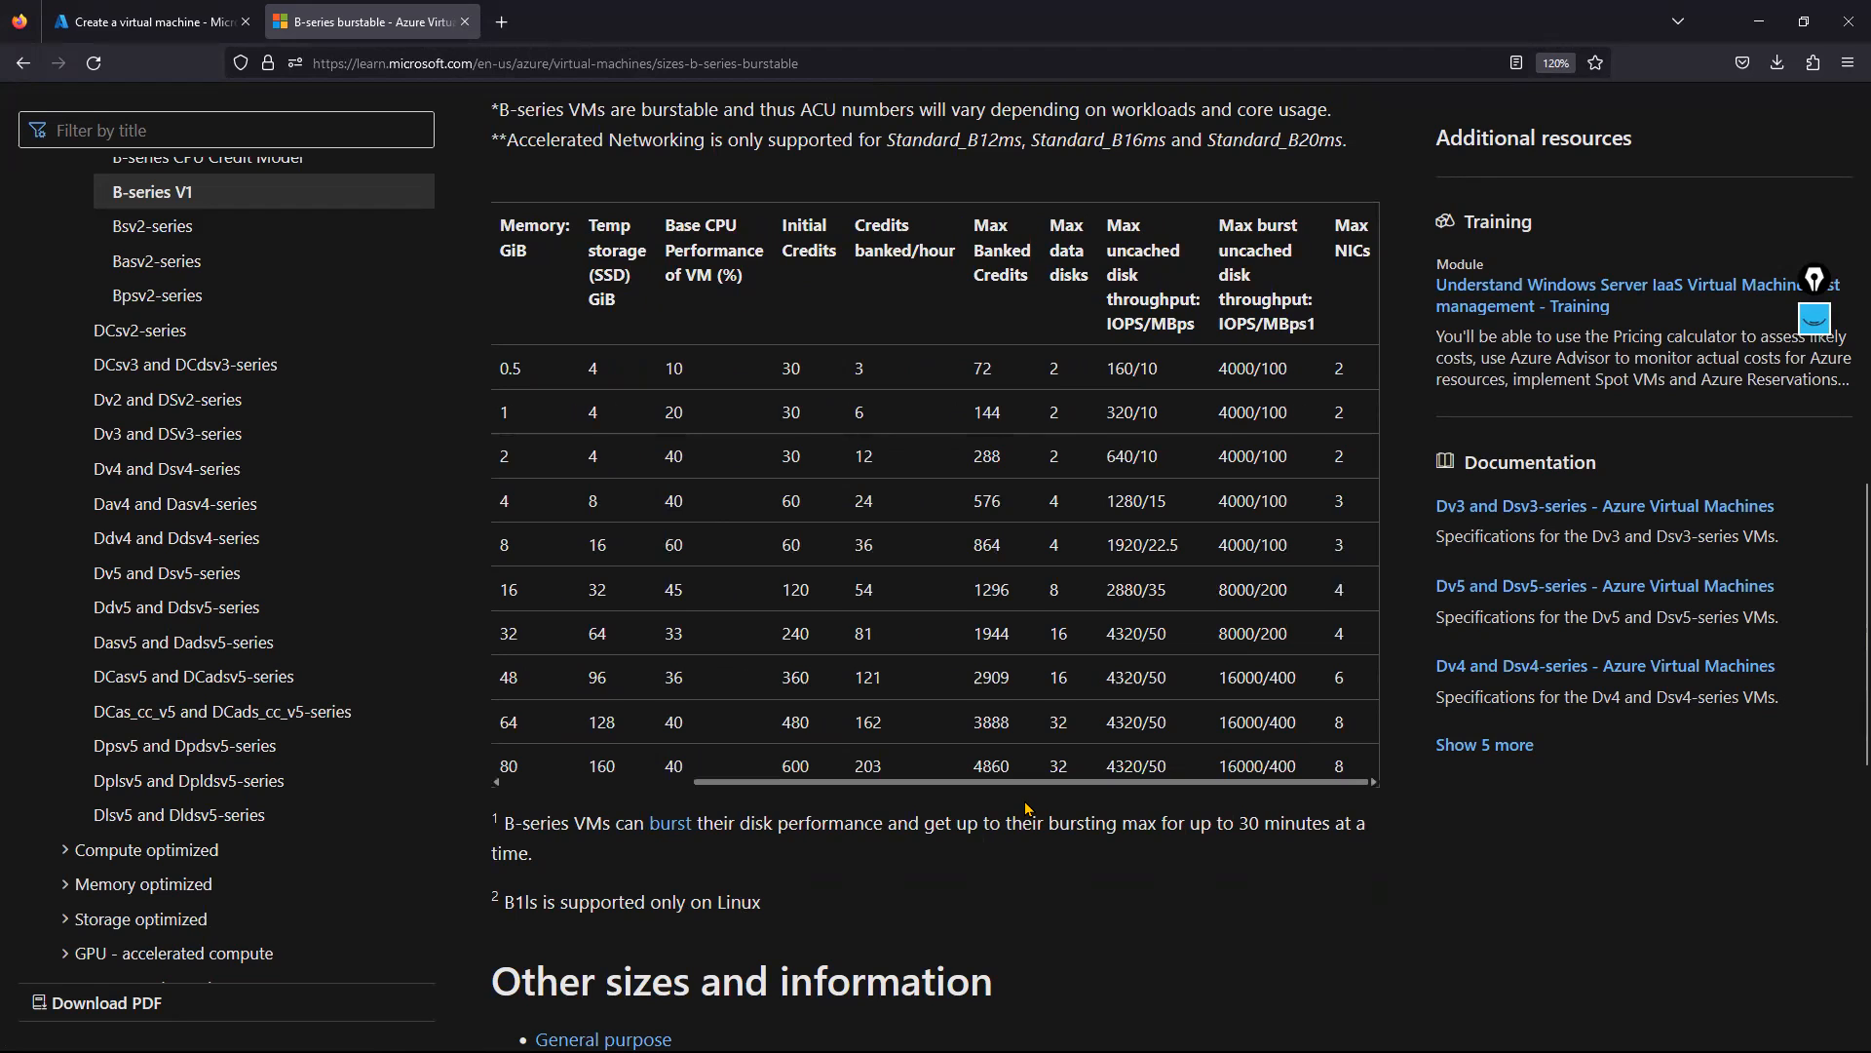
double_click(1363, 552)
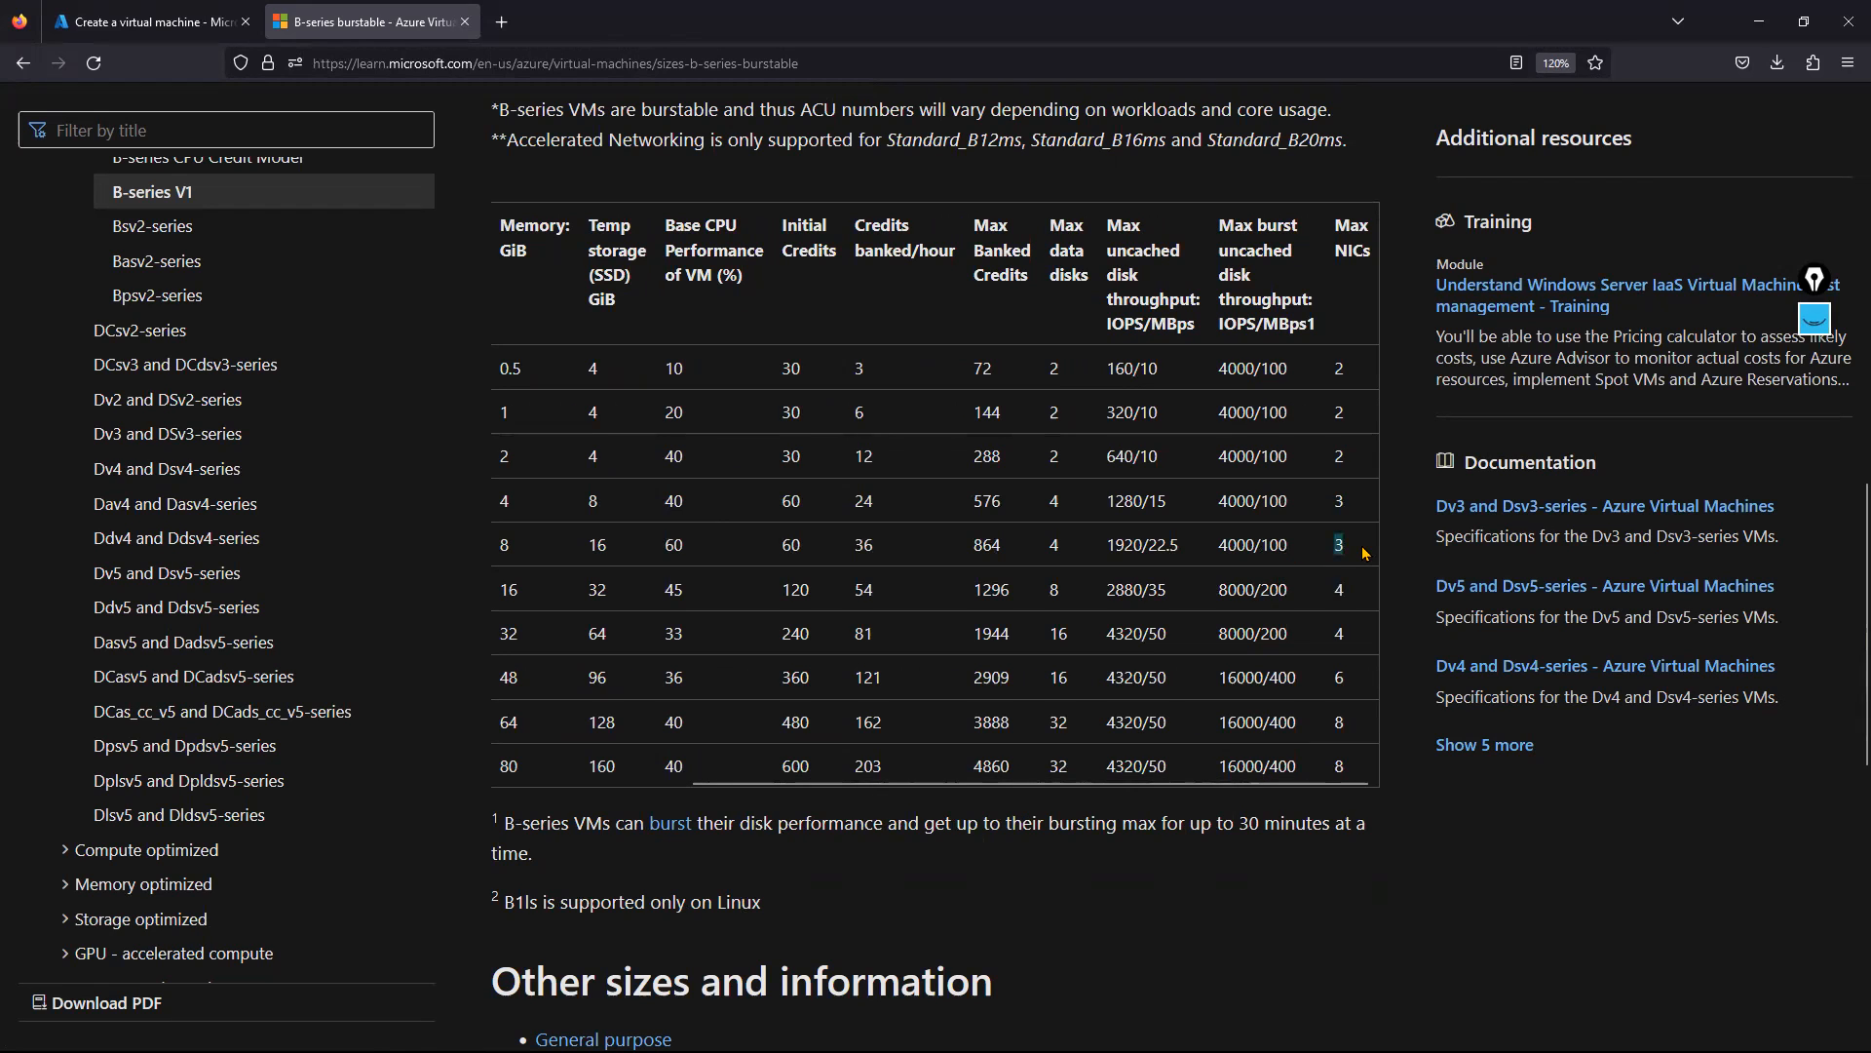
left_click_drag(1001, 784, 709, 787)
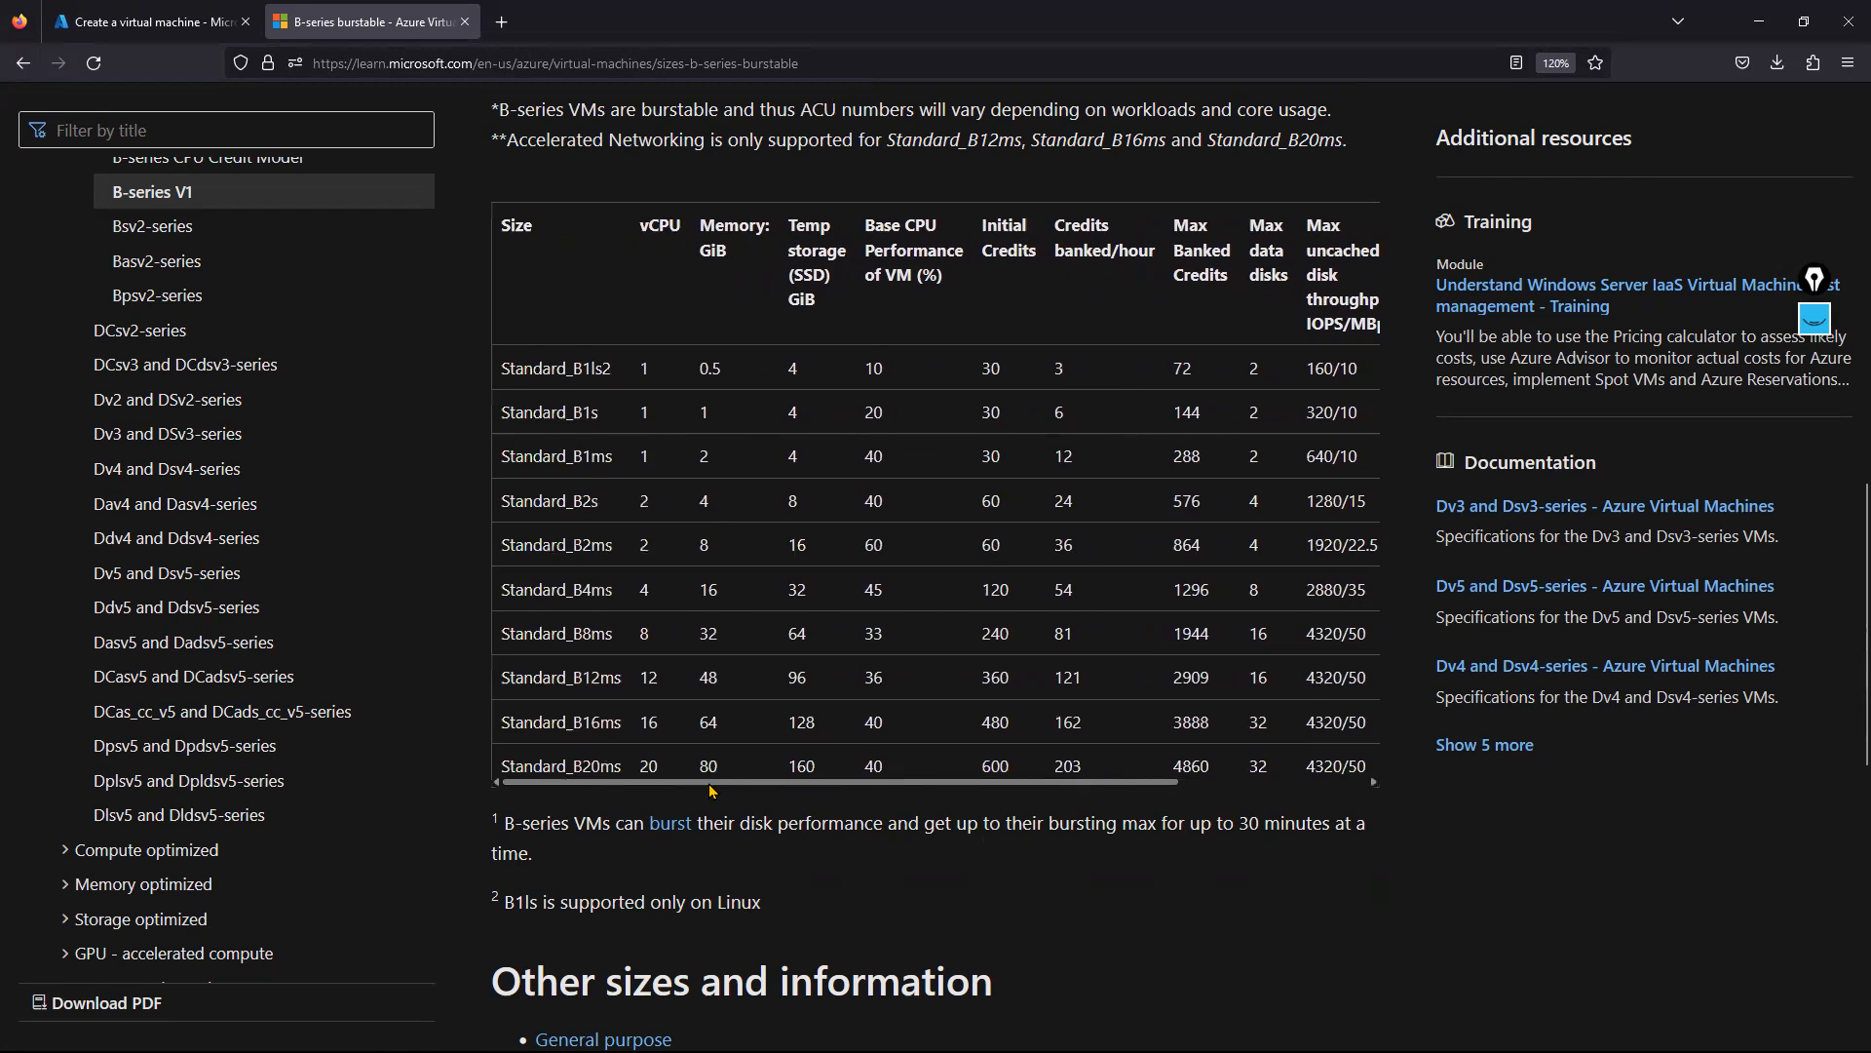
double_click(579, 500)
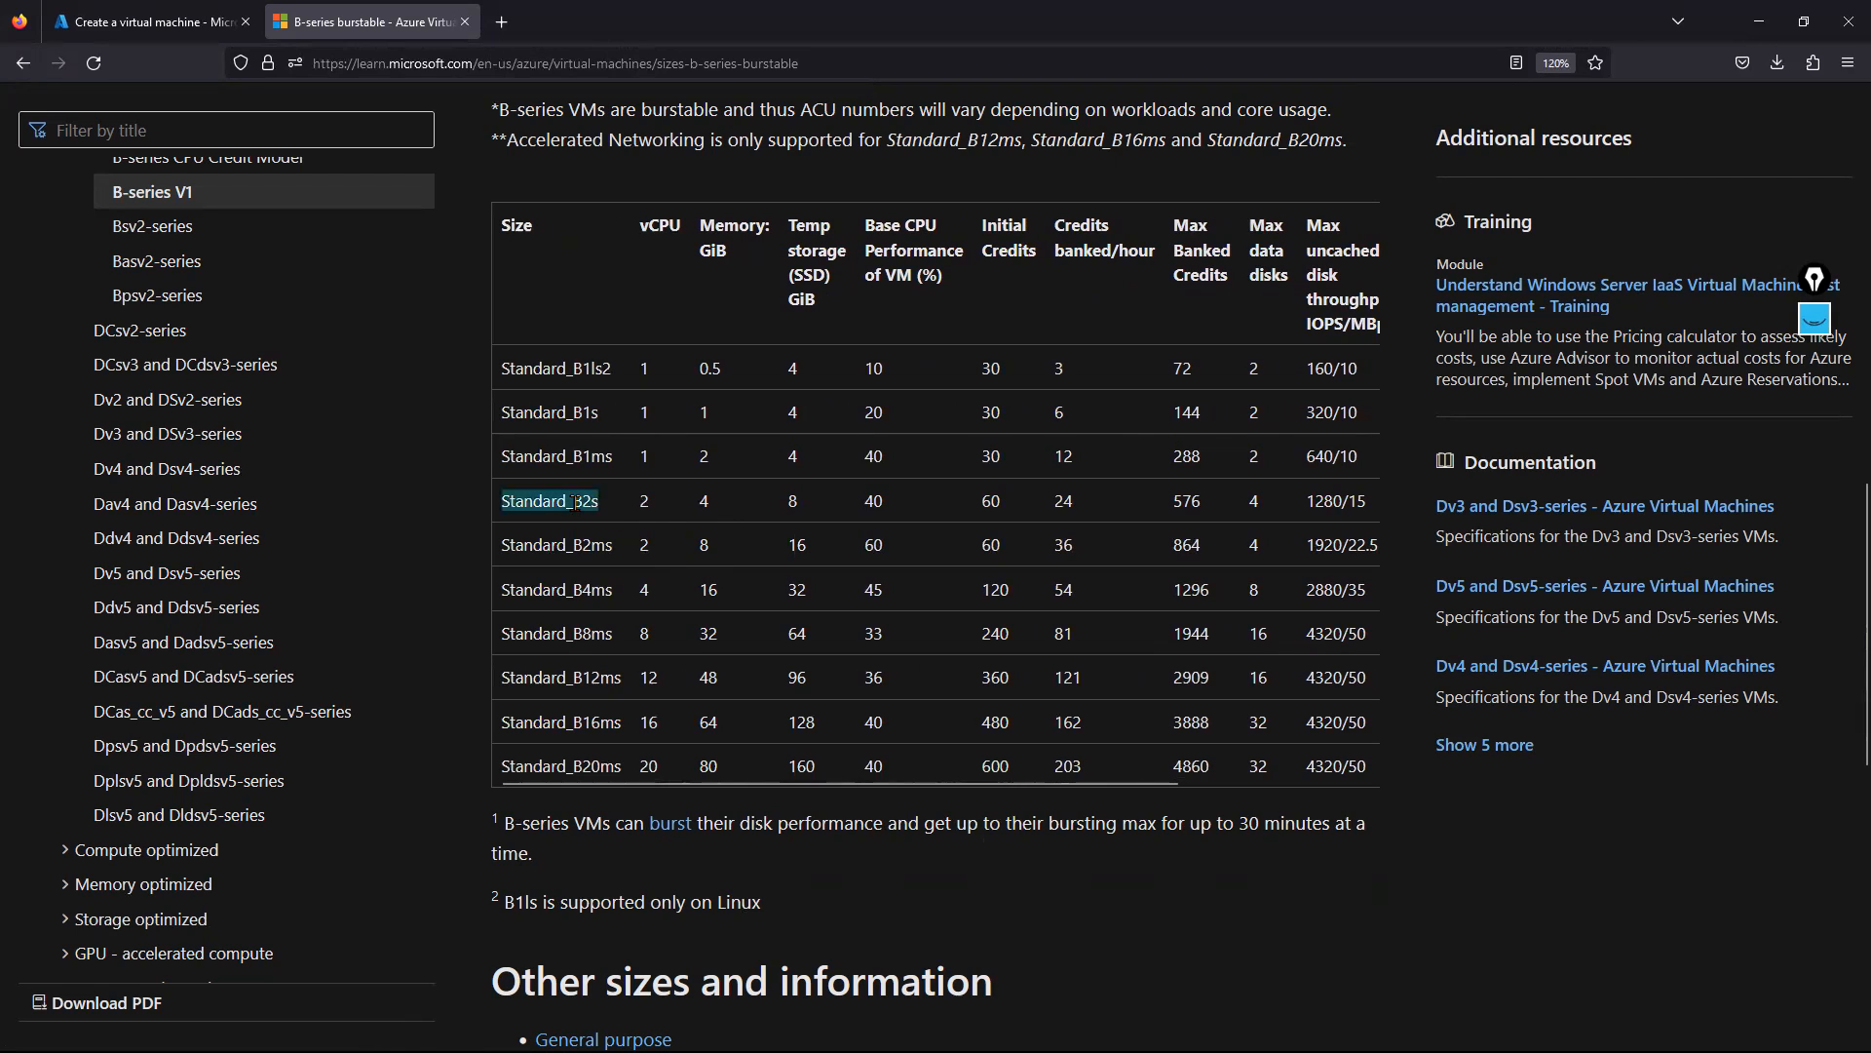
left_click_drag(573, 501, 616, 504)
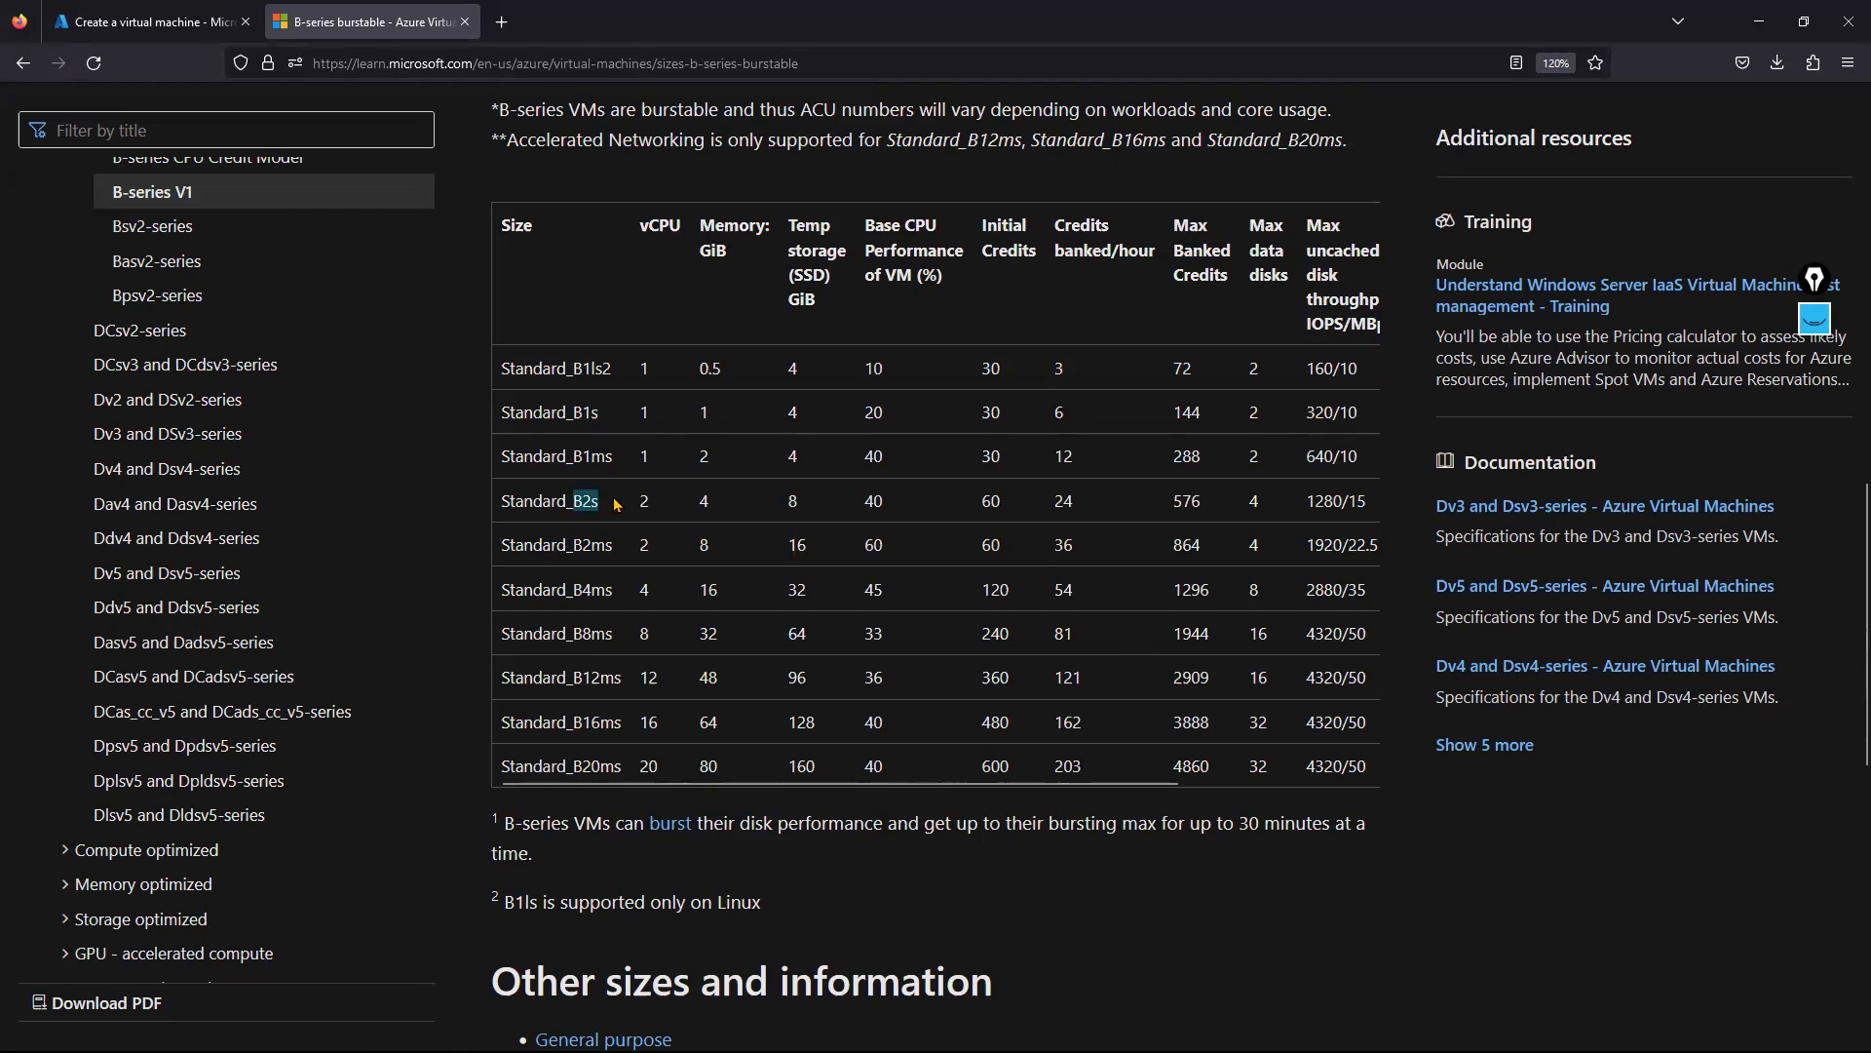
left_click(146, 22)
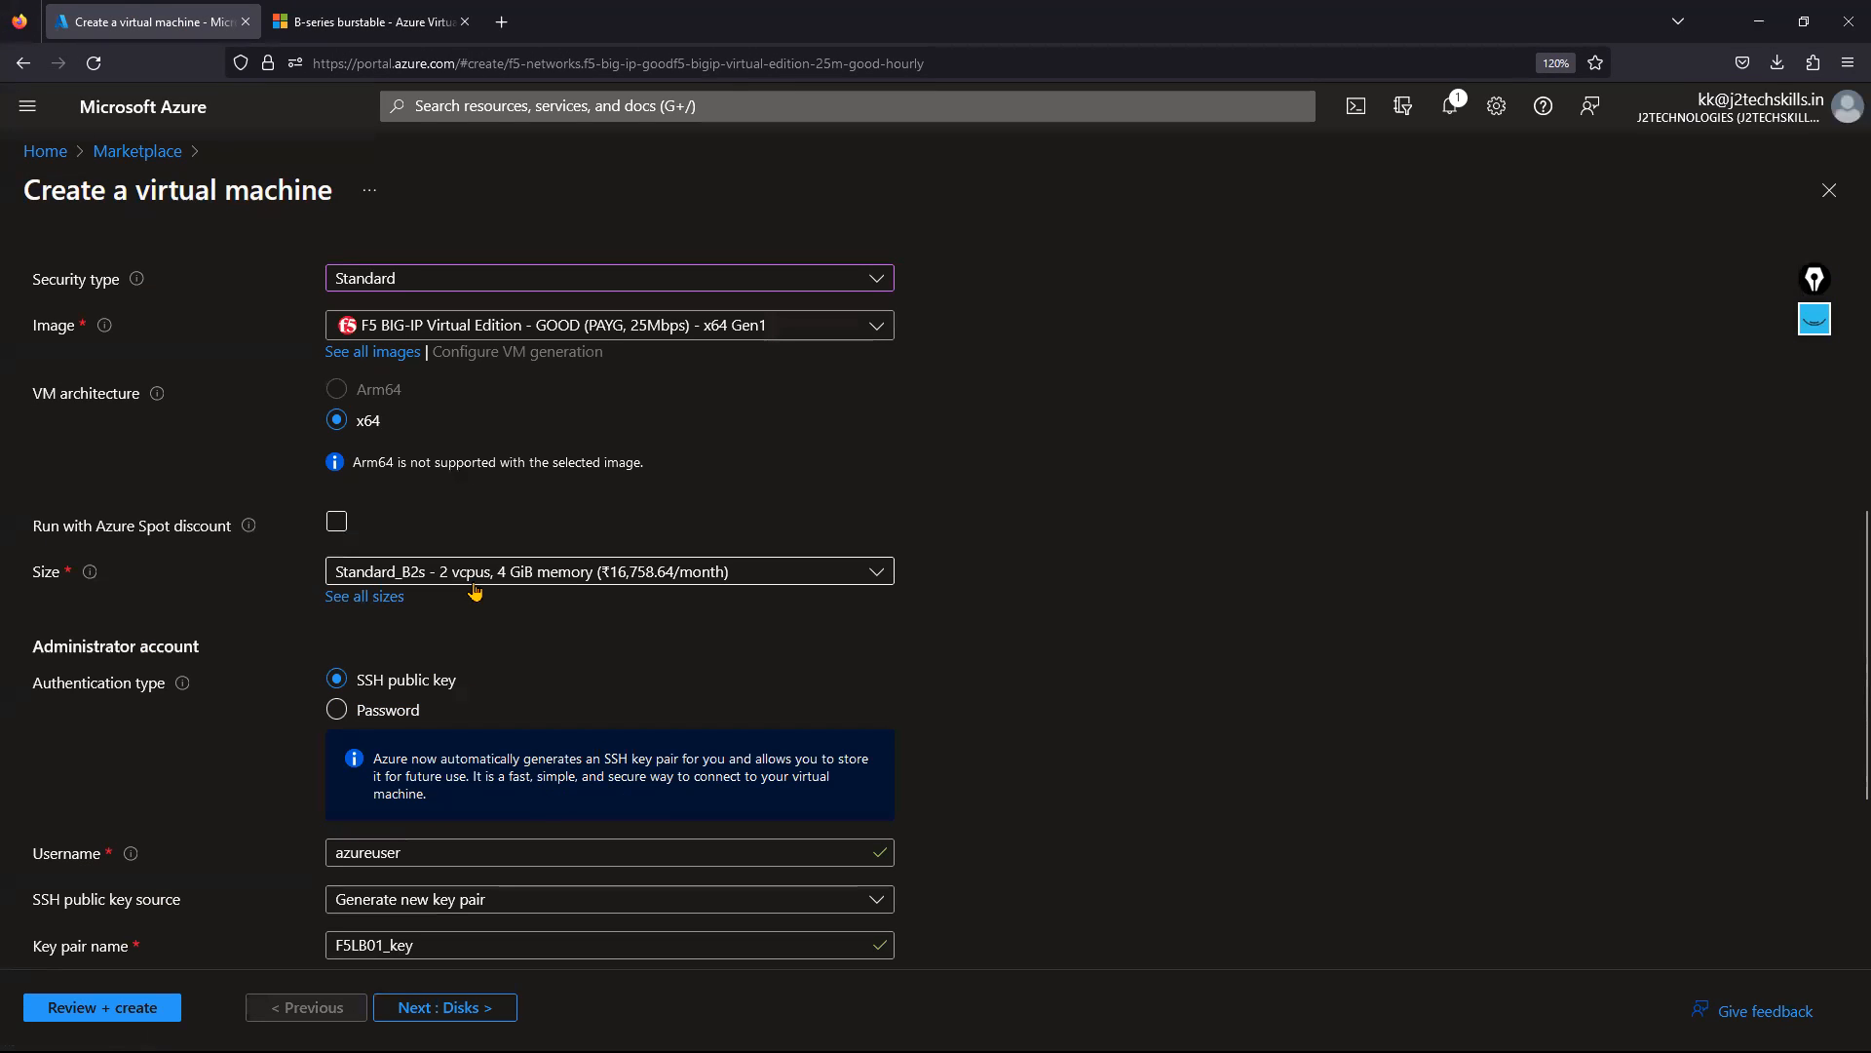
Switch the administrator account to password authentication.
scroll(370, 567, "down", 2)
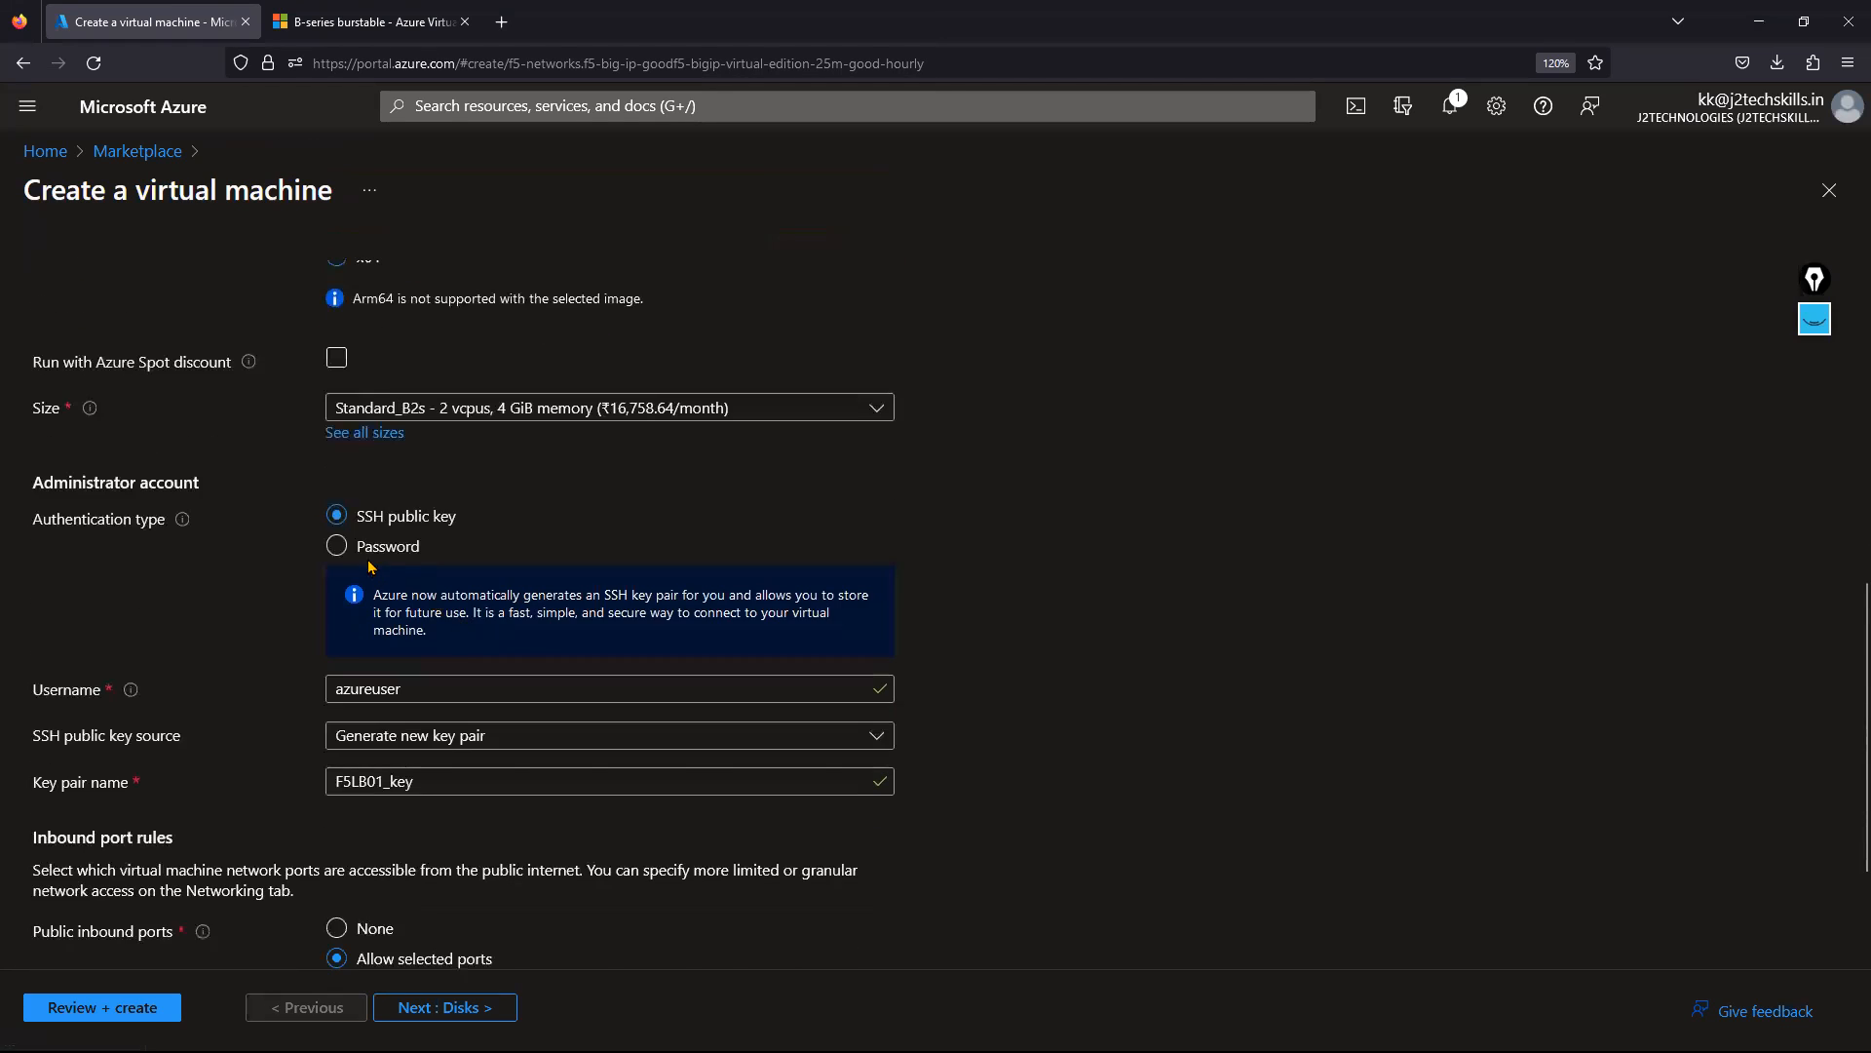
left_click(369, 547)
key("Tab")
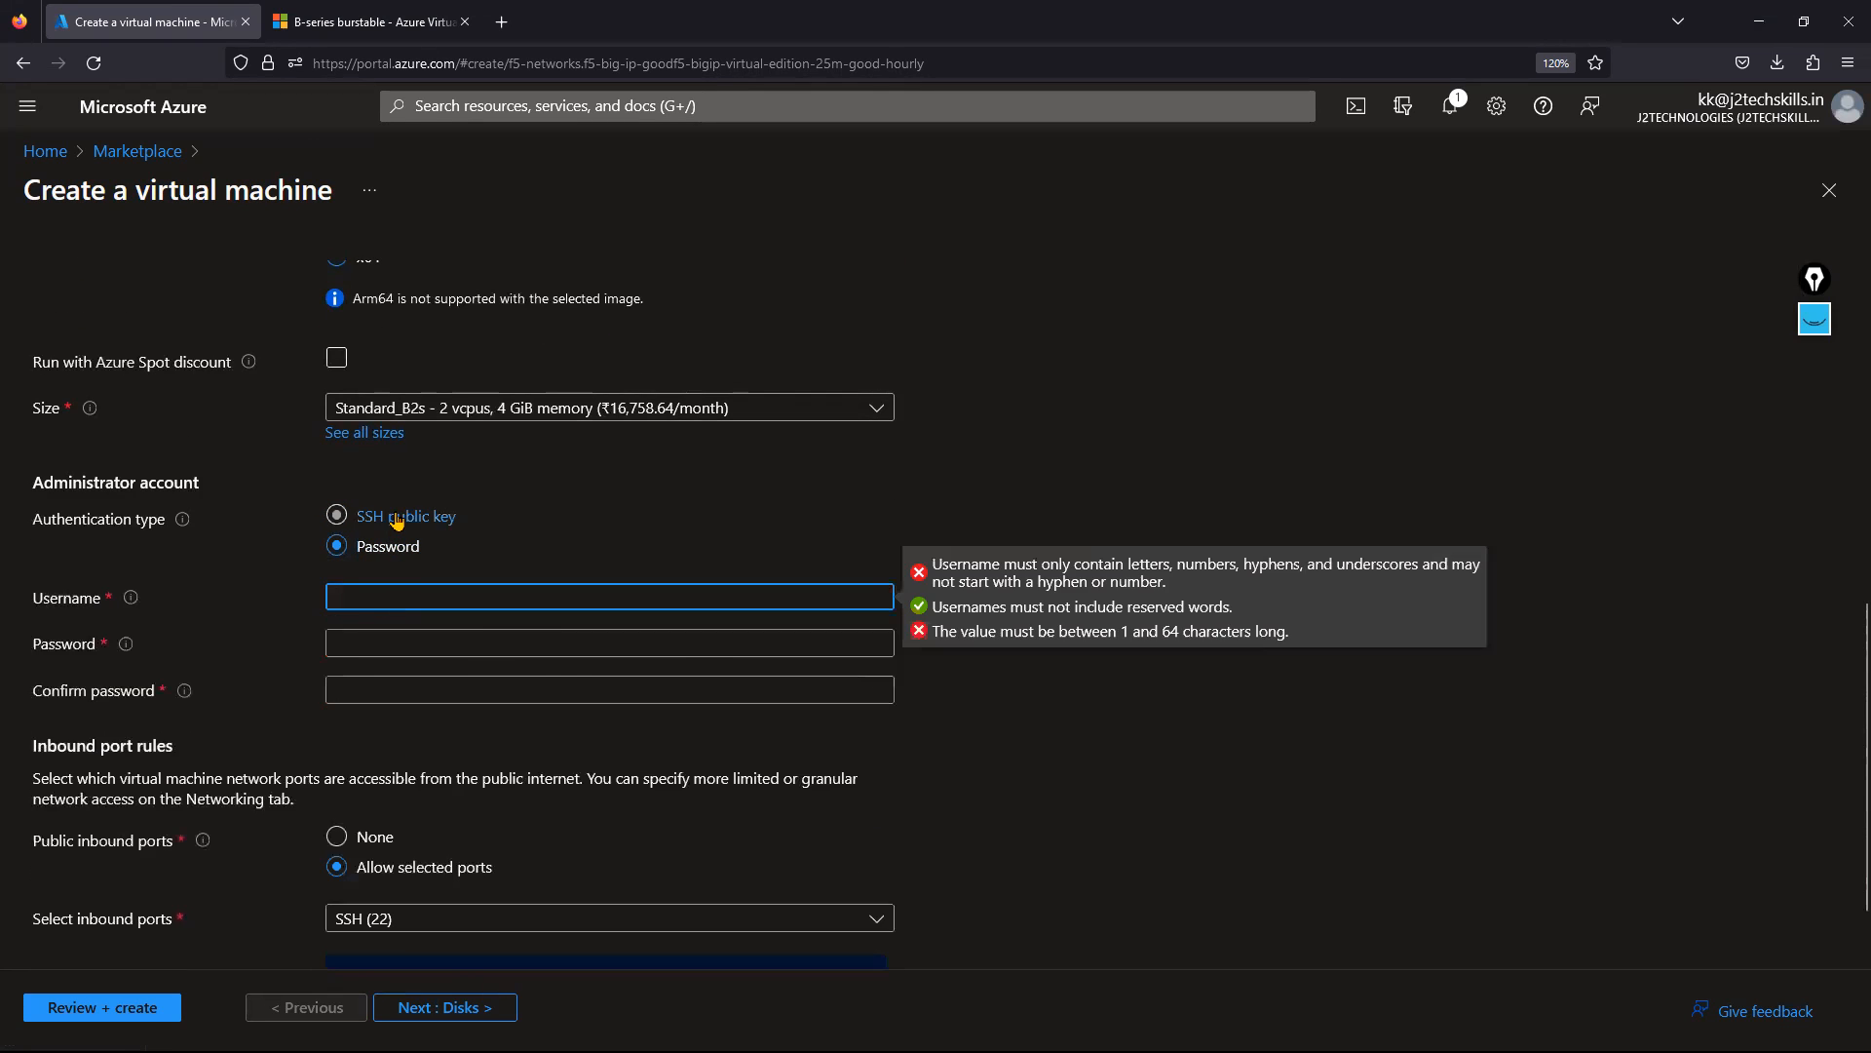
left_click(397, 522)
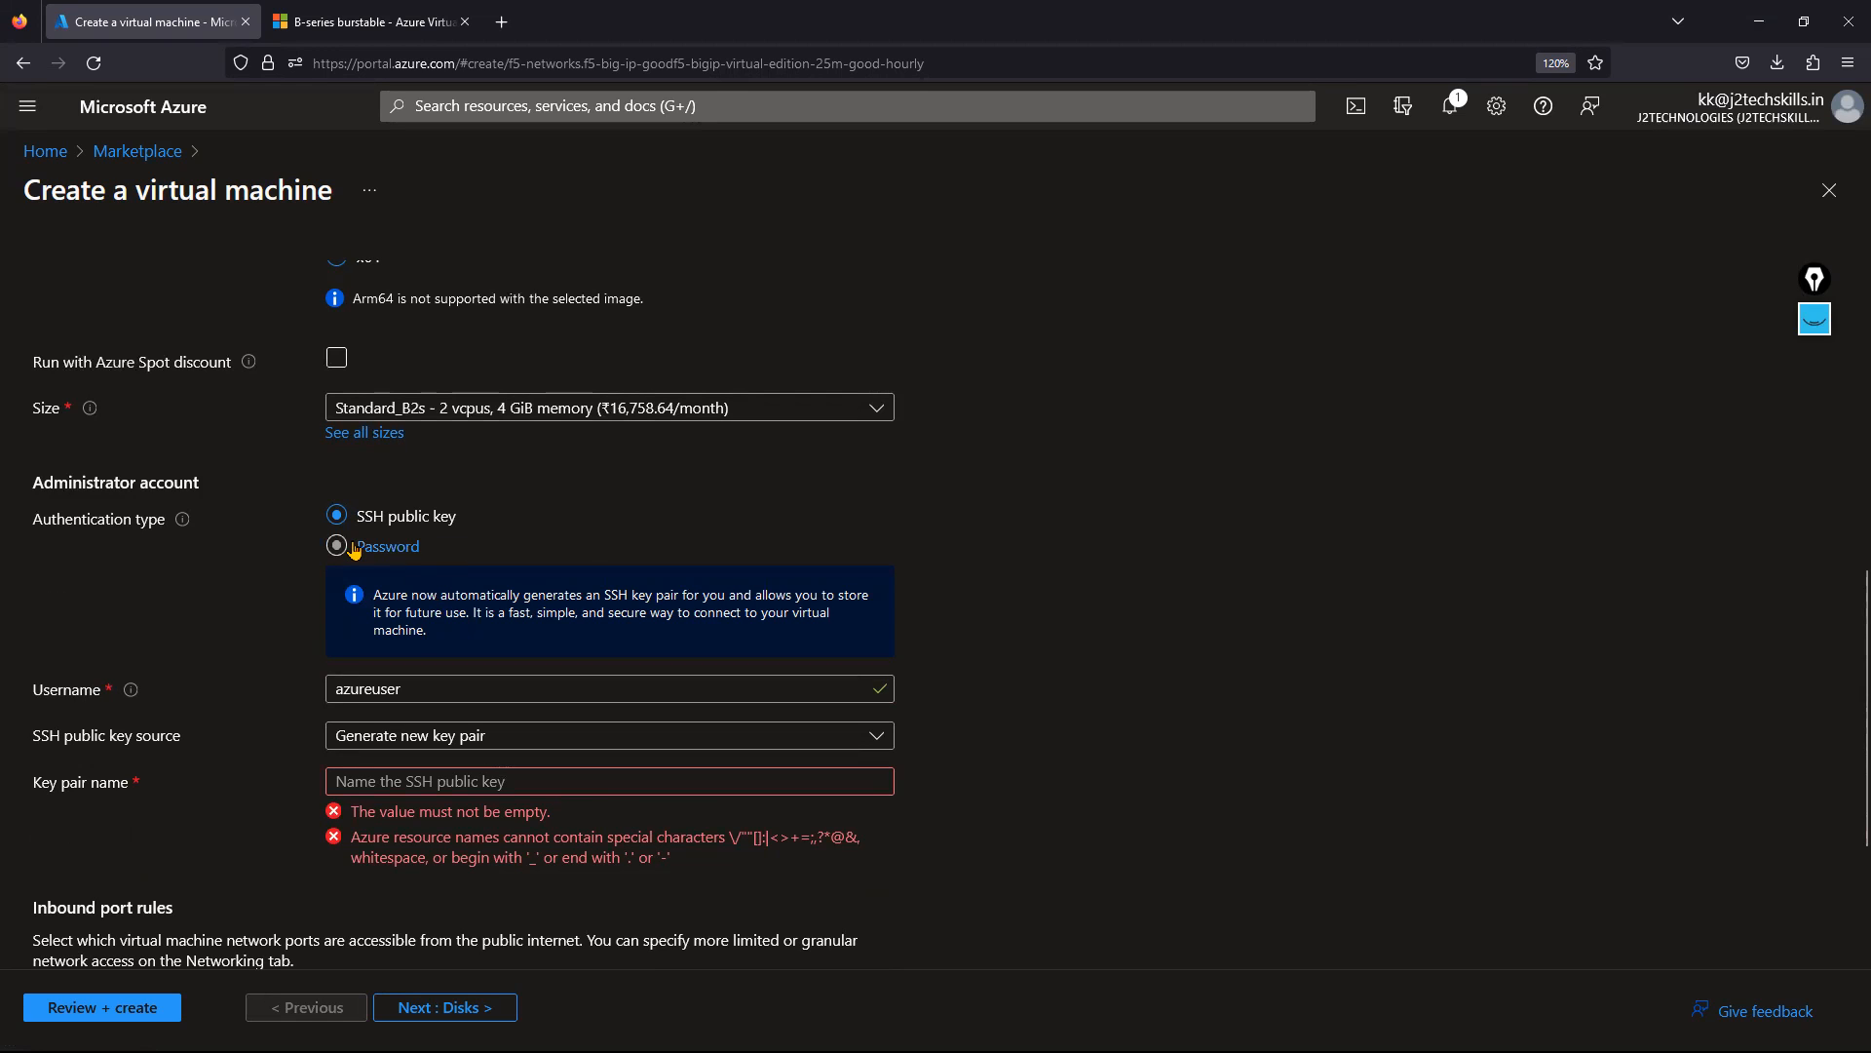
left_click(369, 550)
left_click(355, 597)
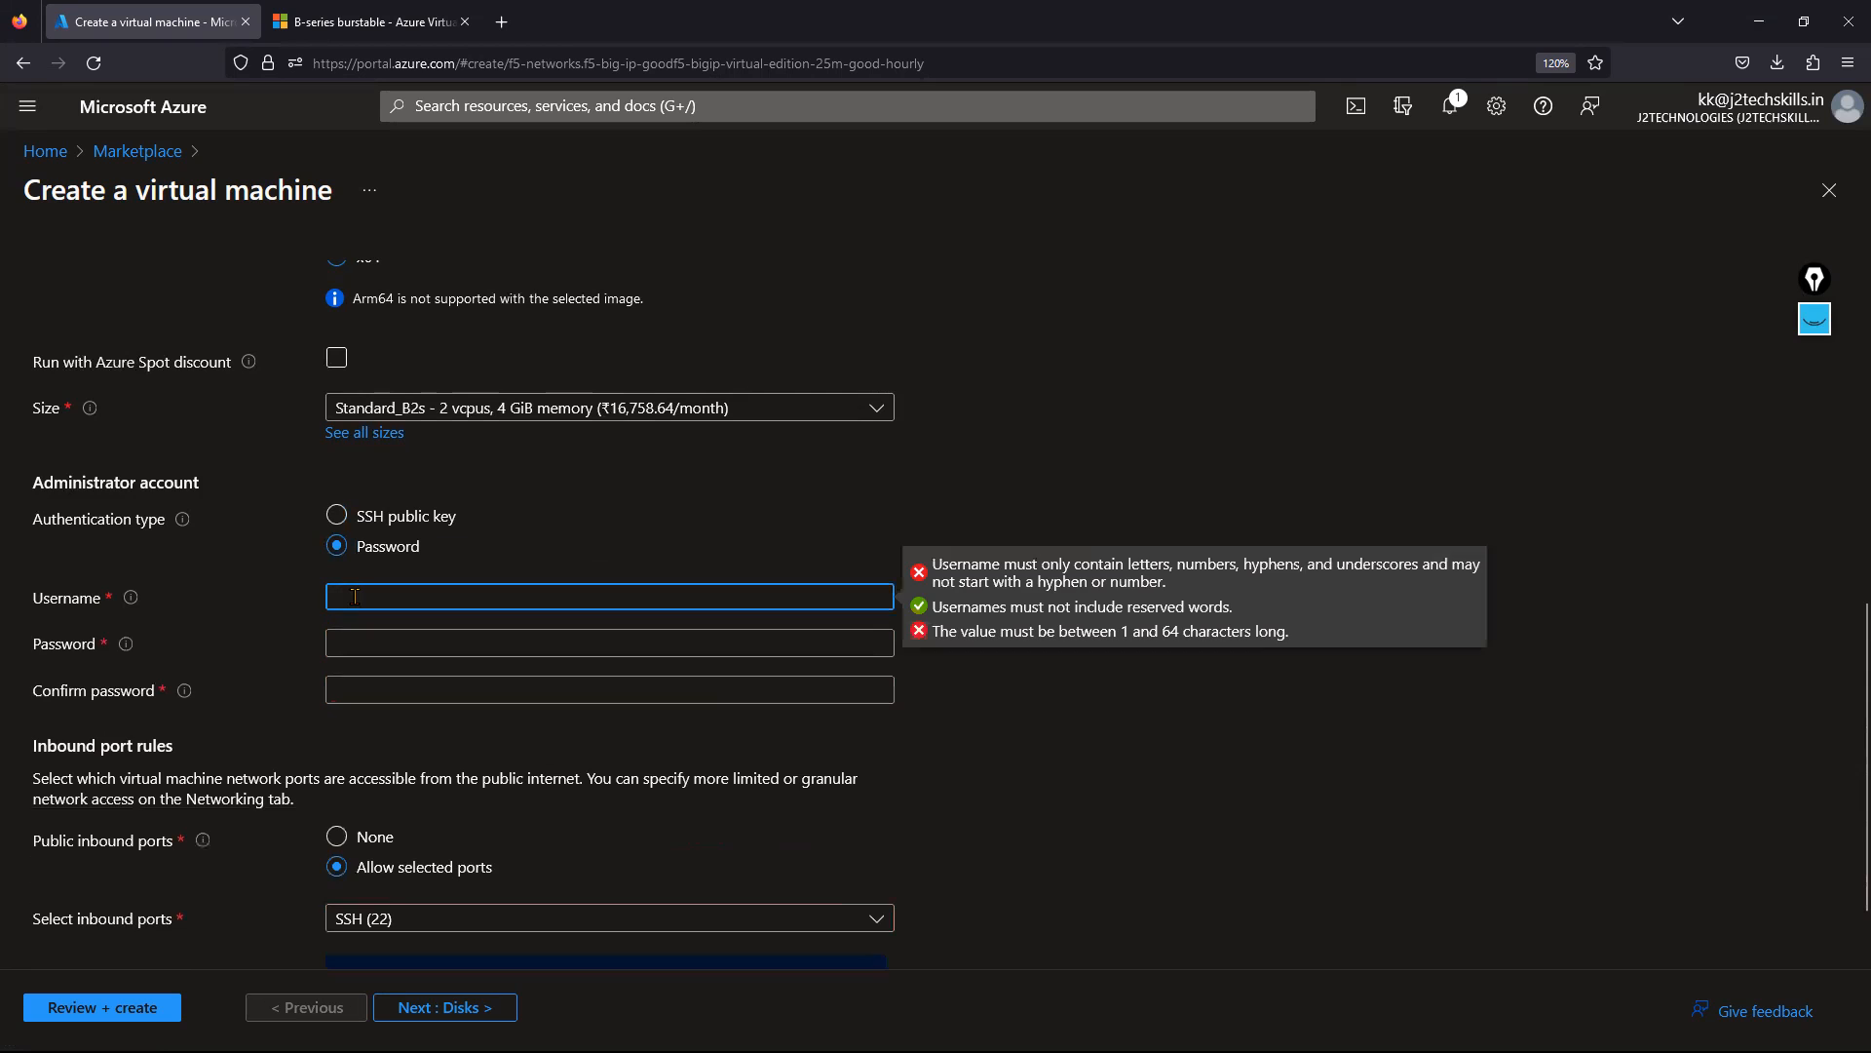
Enter the admin username and password with confirmation, and set public inbound ports to None.
key("Tab")
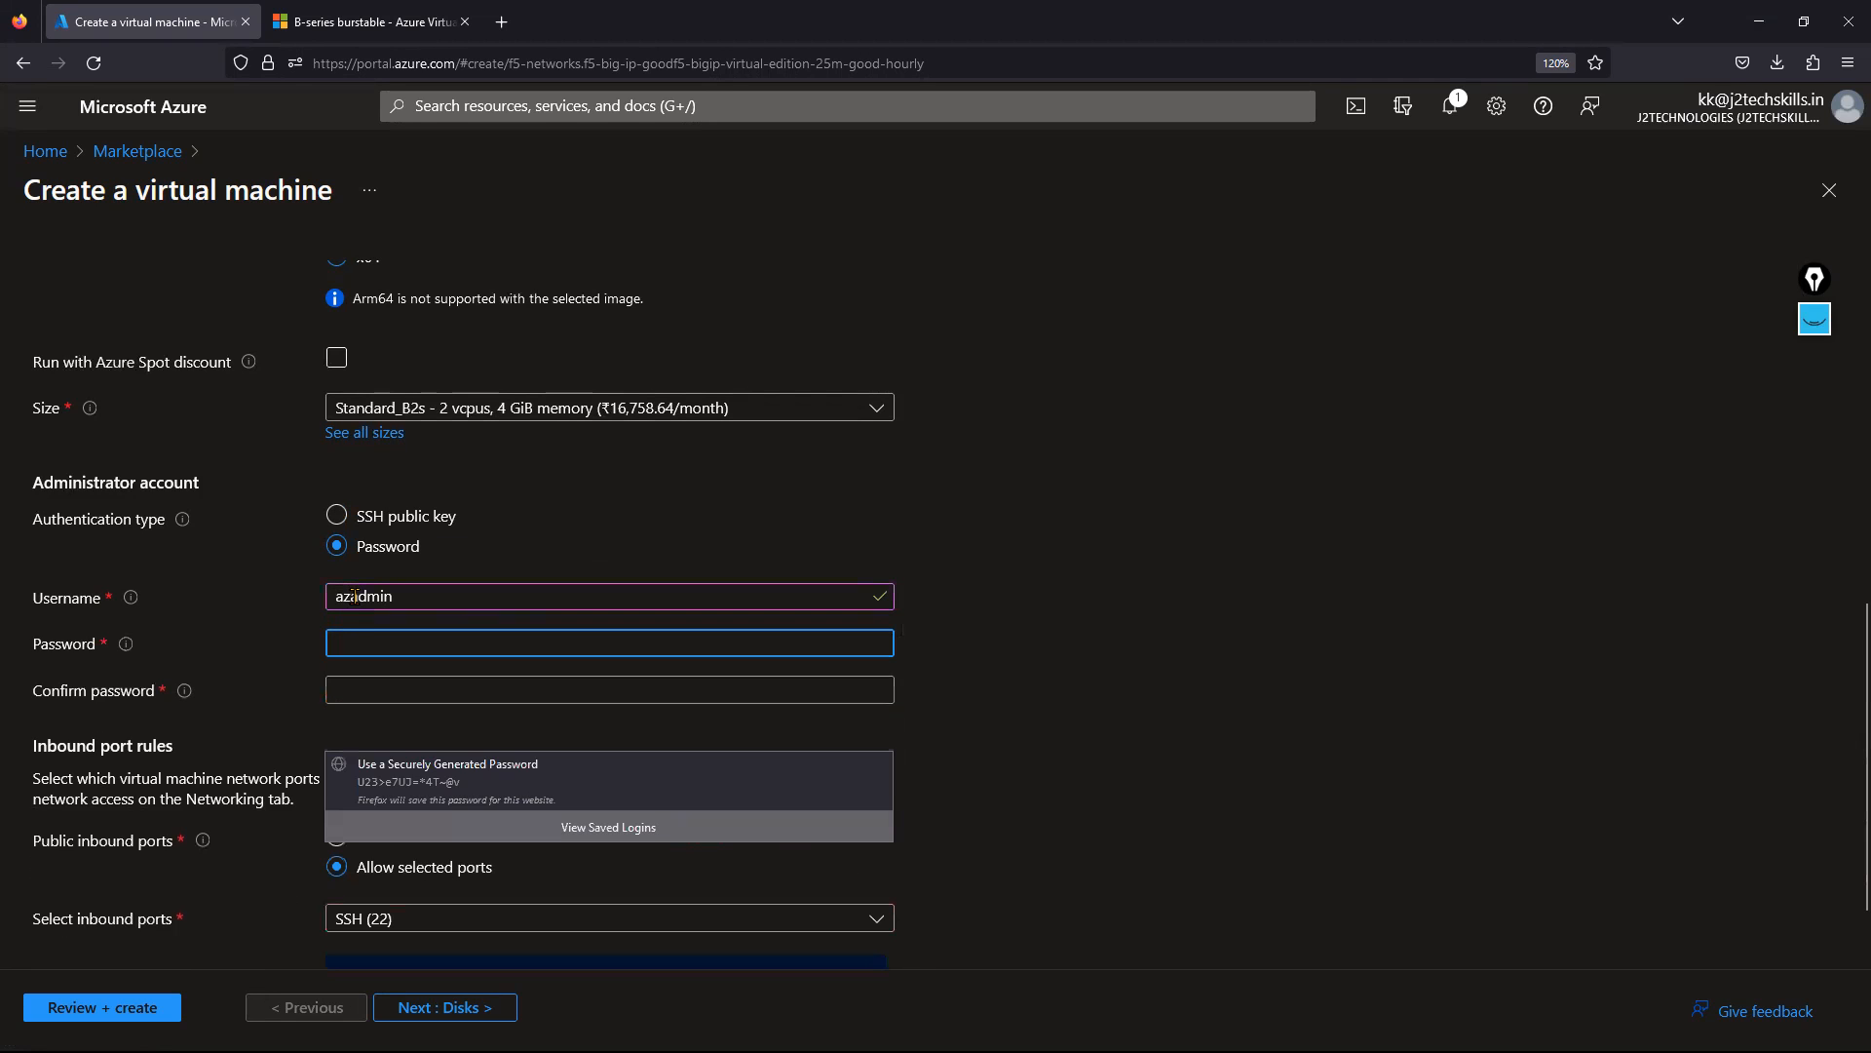
key("Tab")
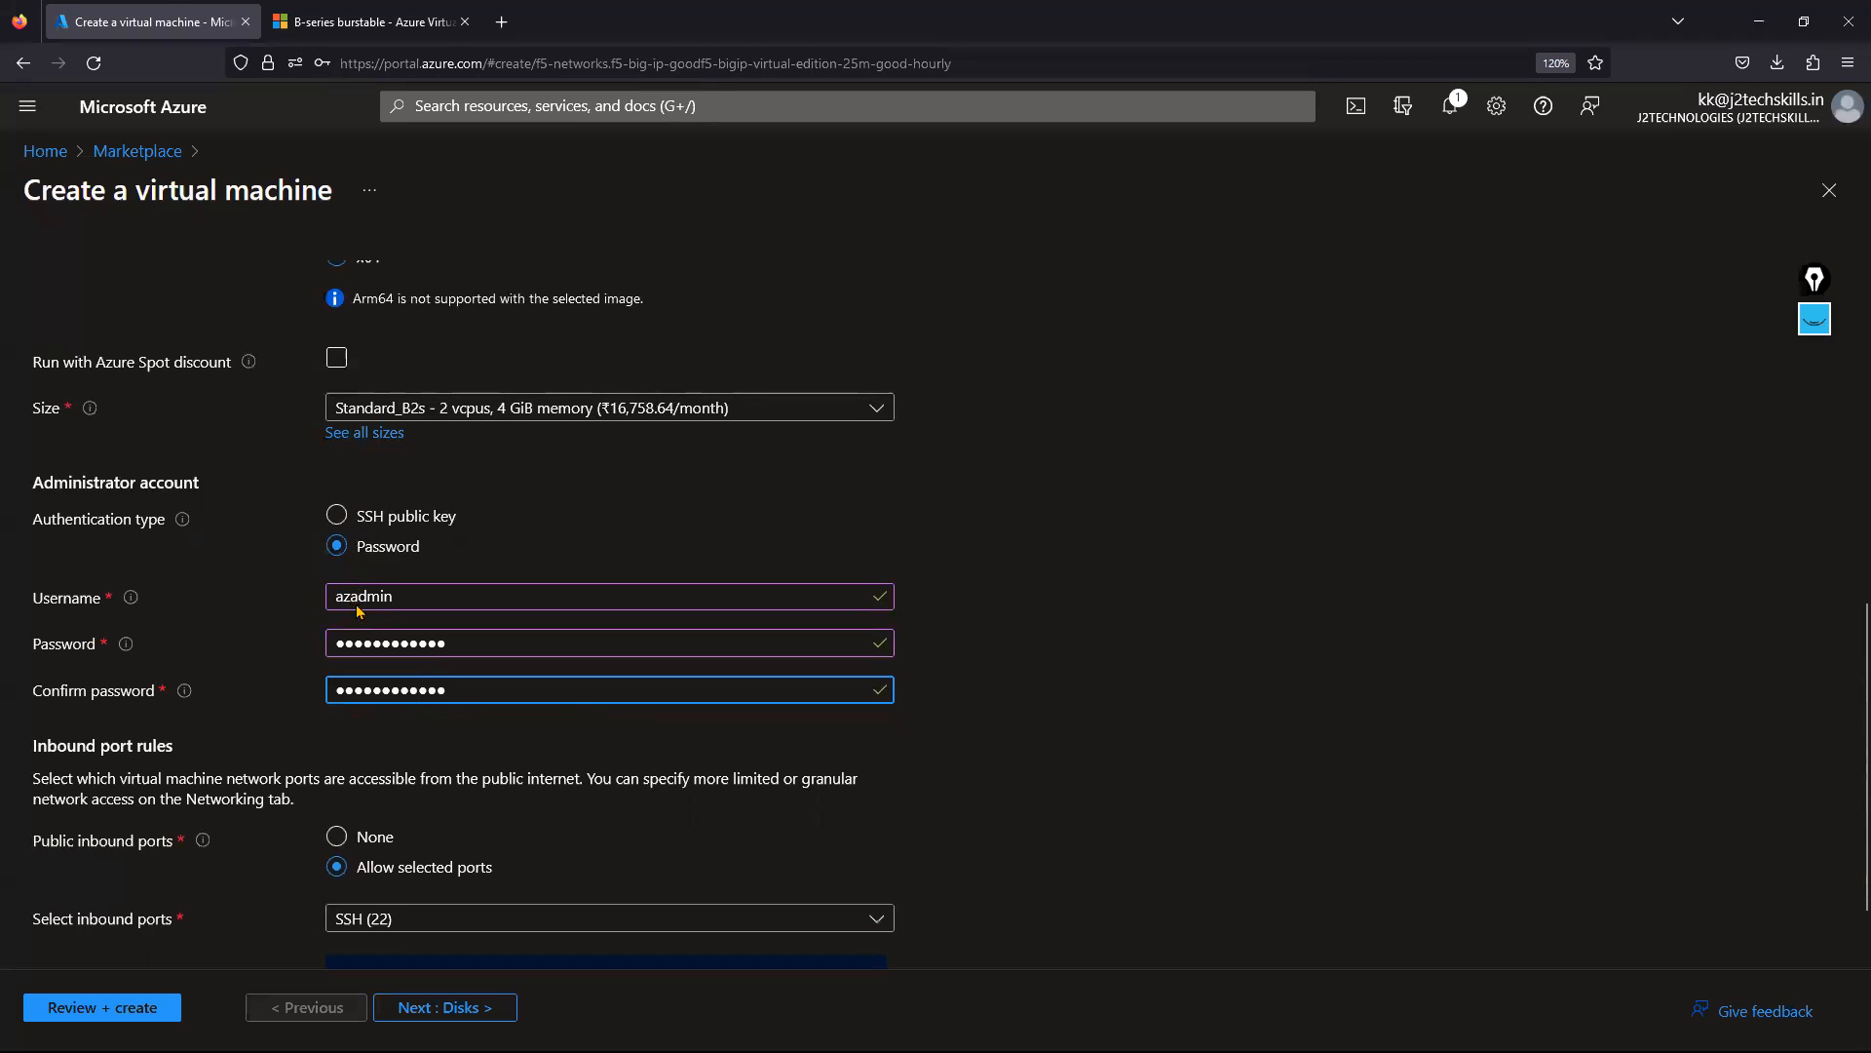
scroll(356, 609, "down", 2)
left_click(336, 741)
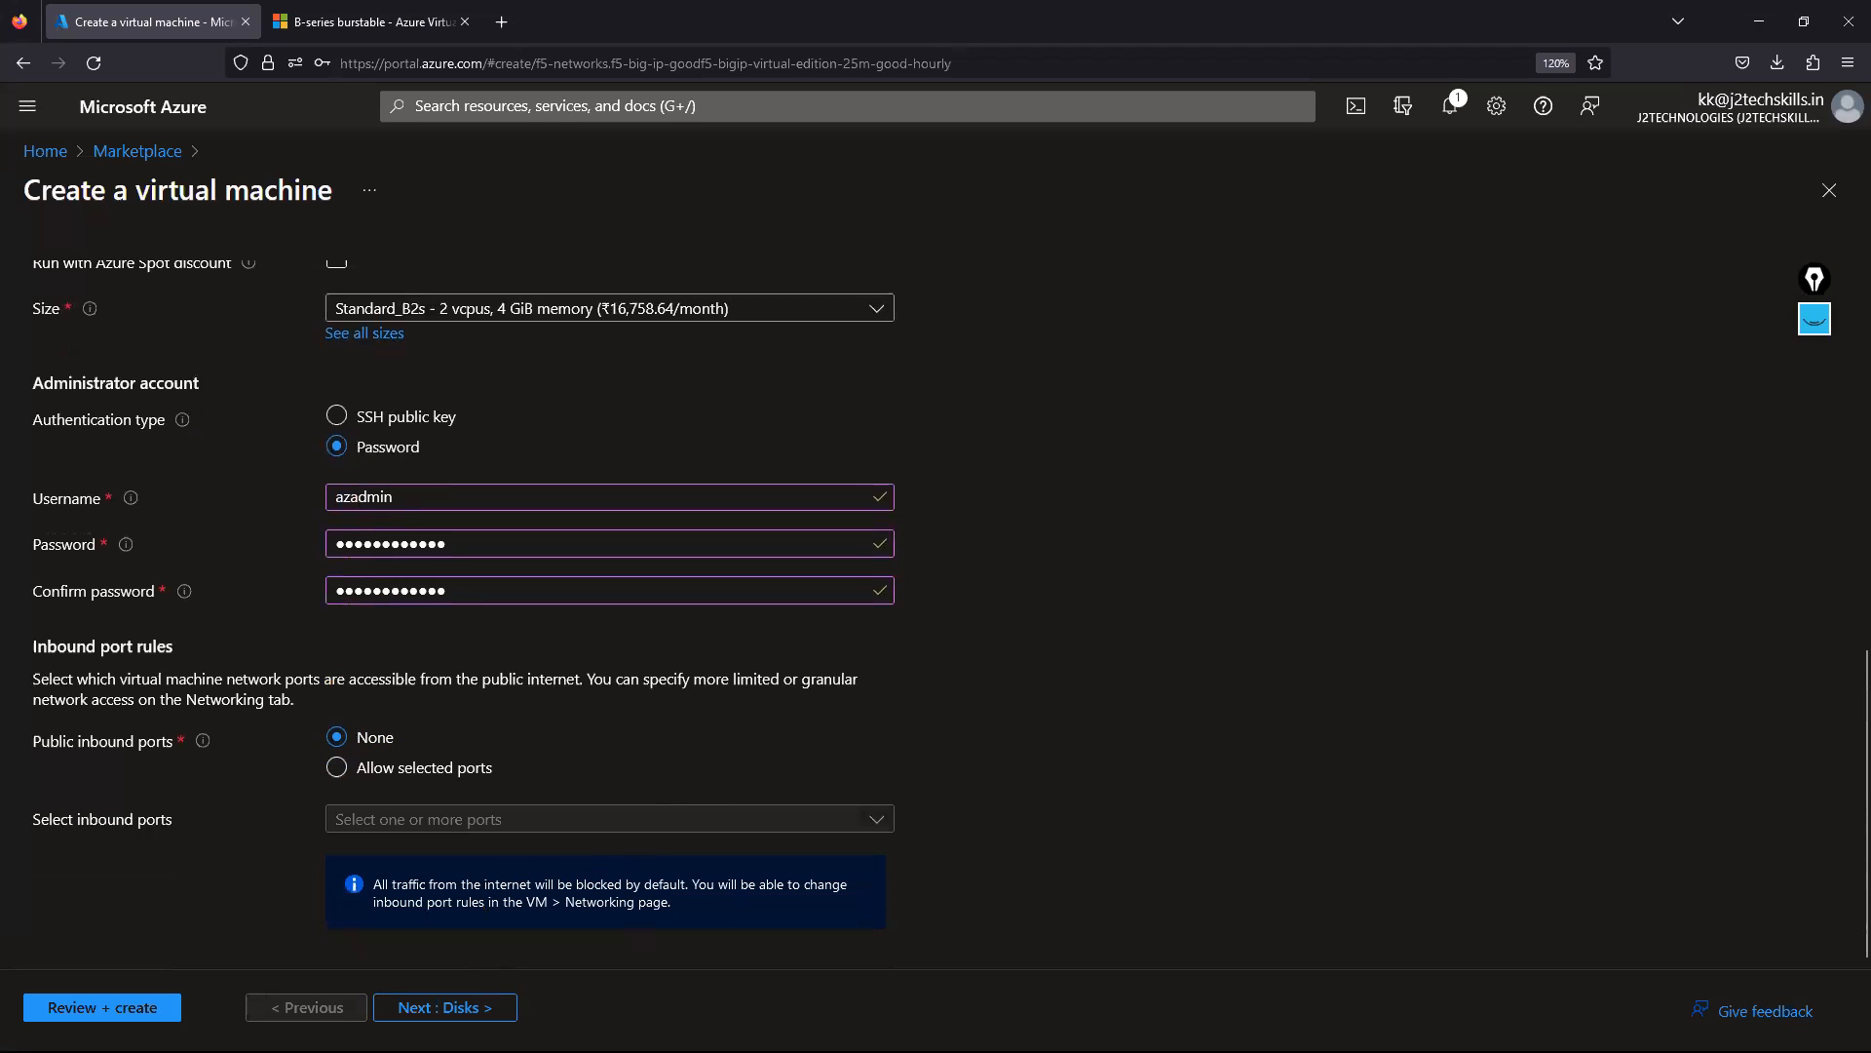
Accept the default OS disk settings and continue to the Networking tab.
left_click(446, 1009)
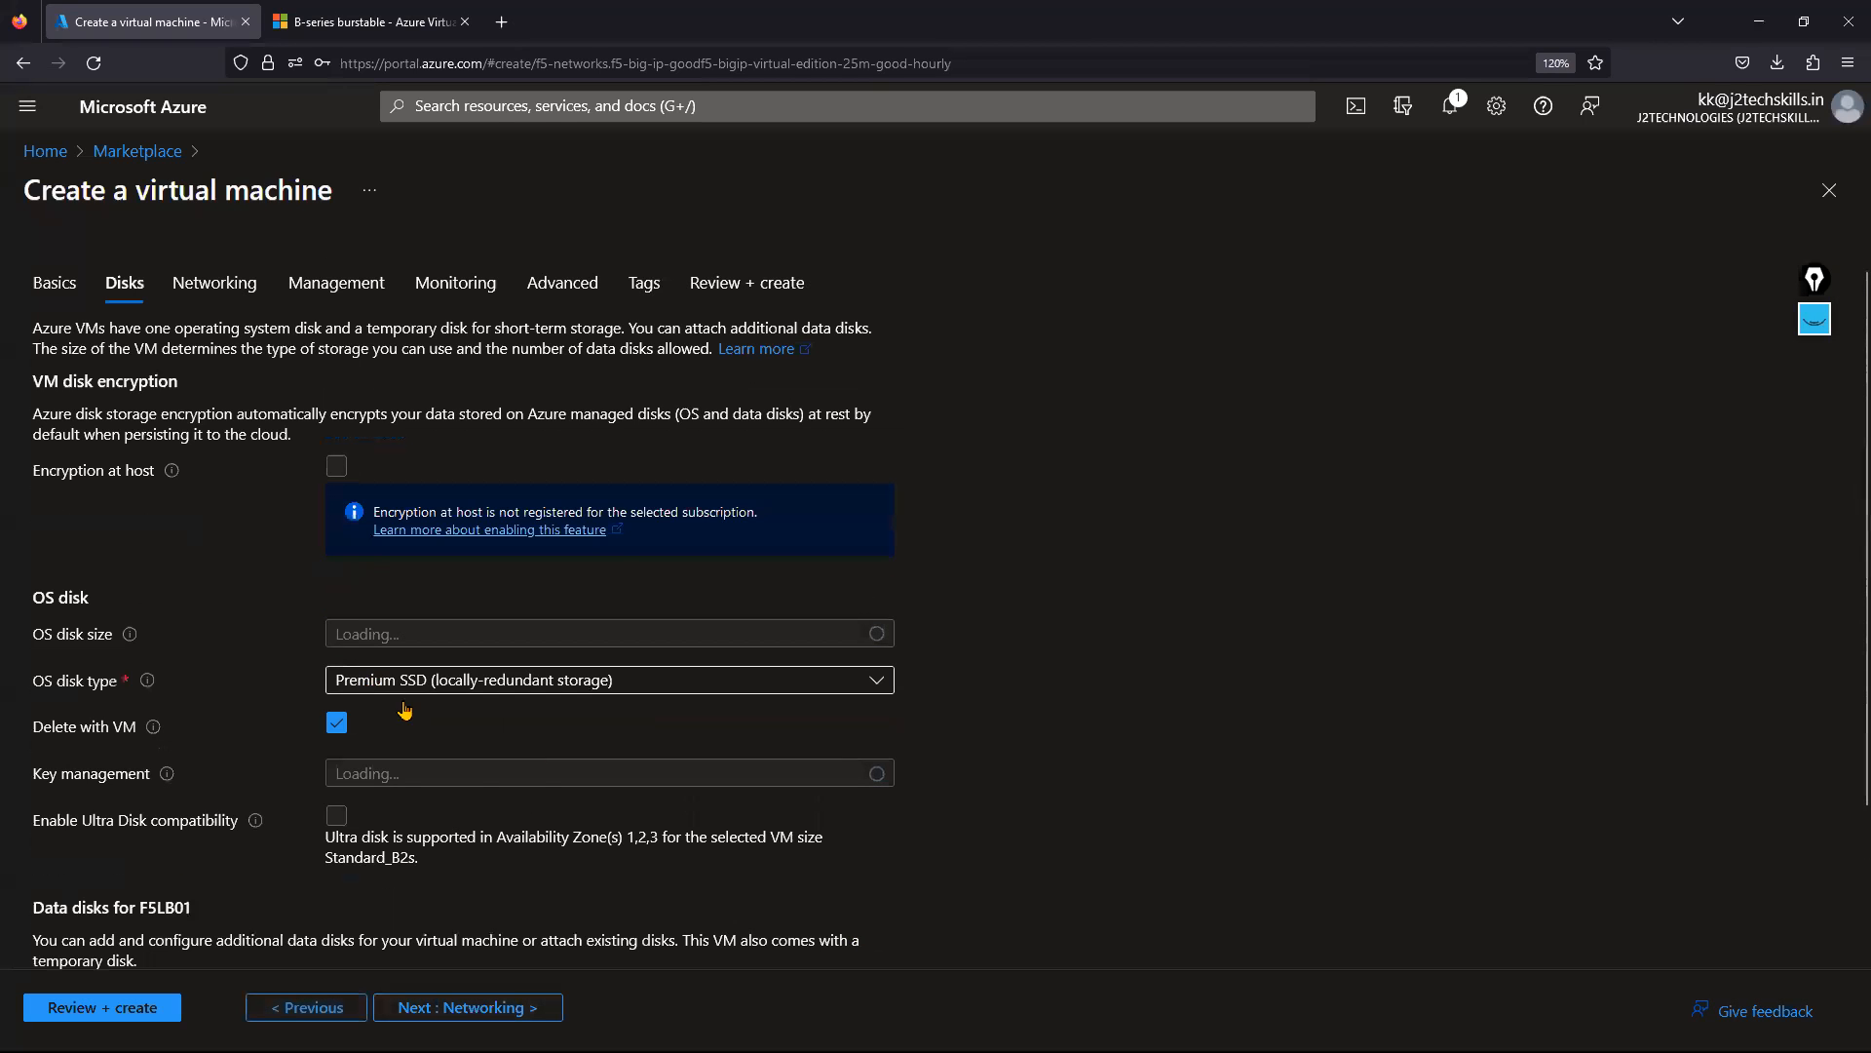
scroll(404, 710, "down", 2)
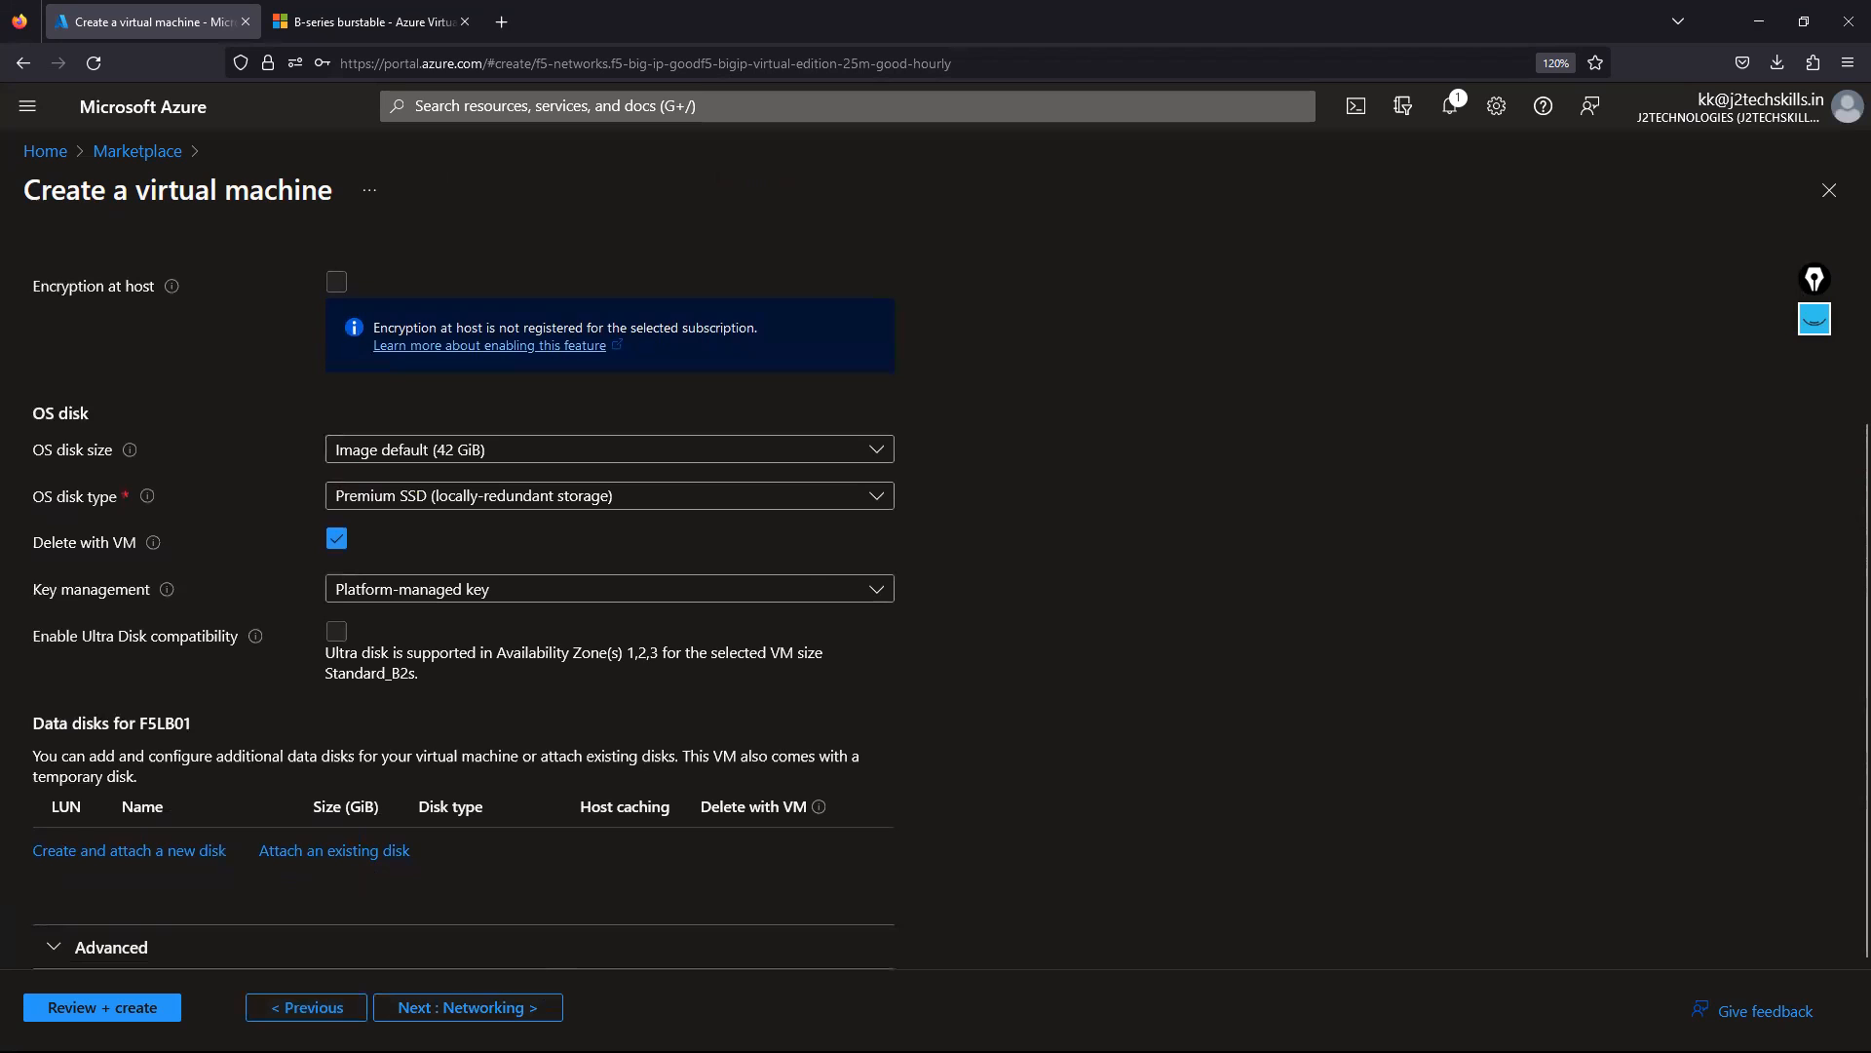
left_click(484, 1011)
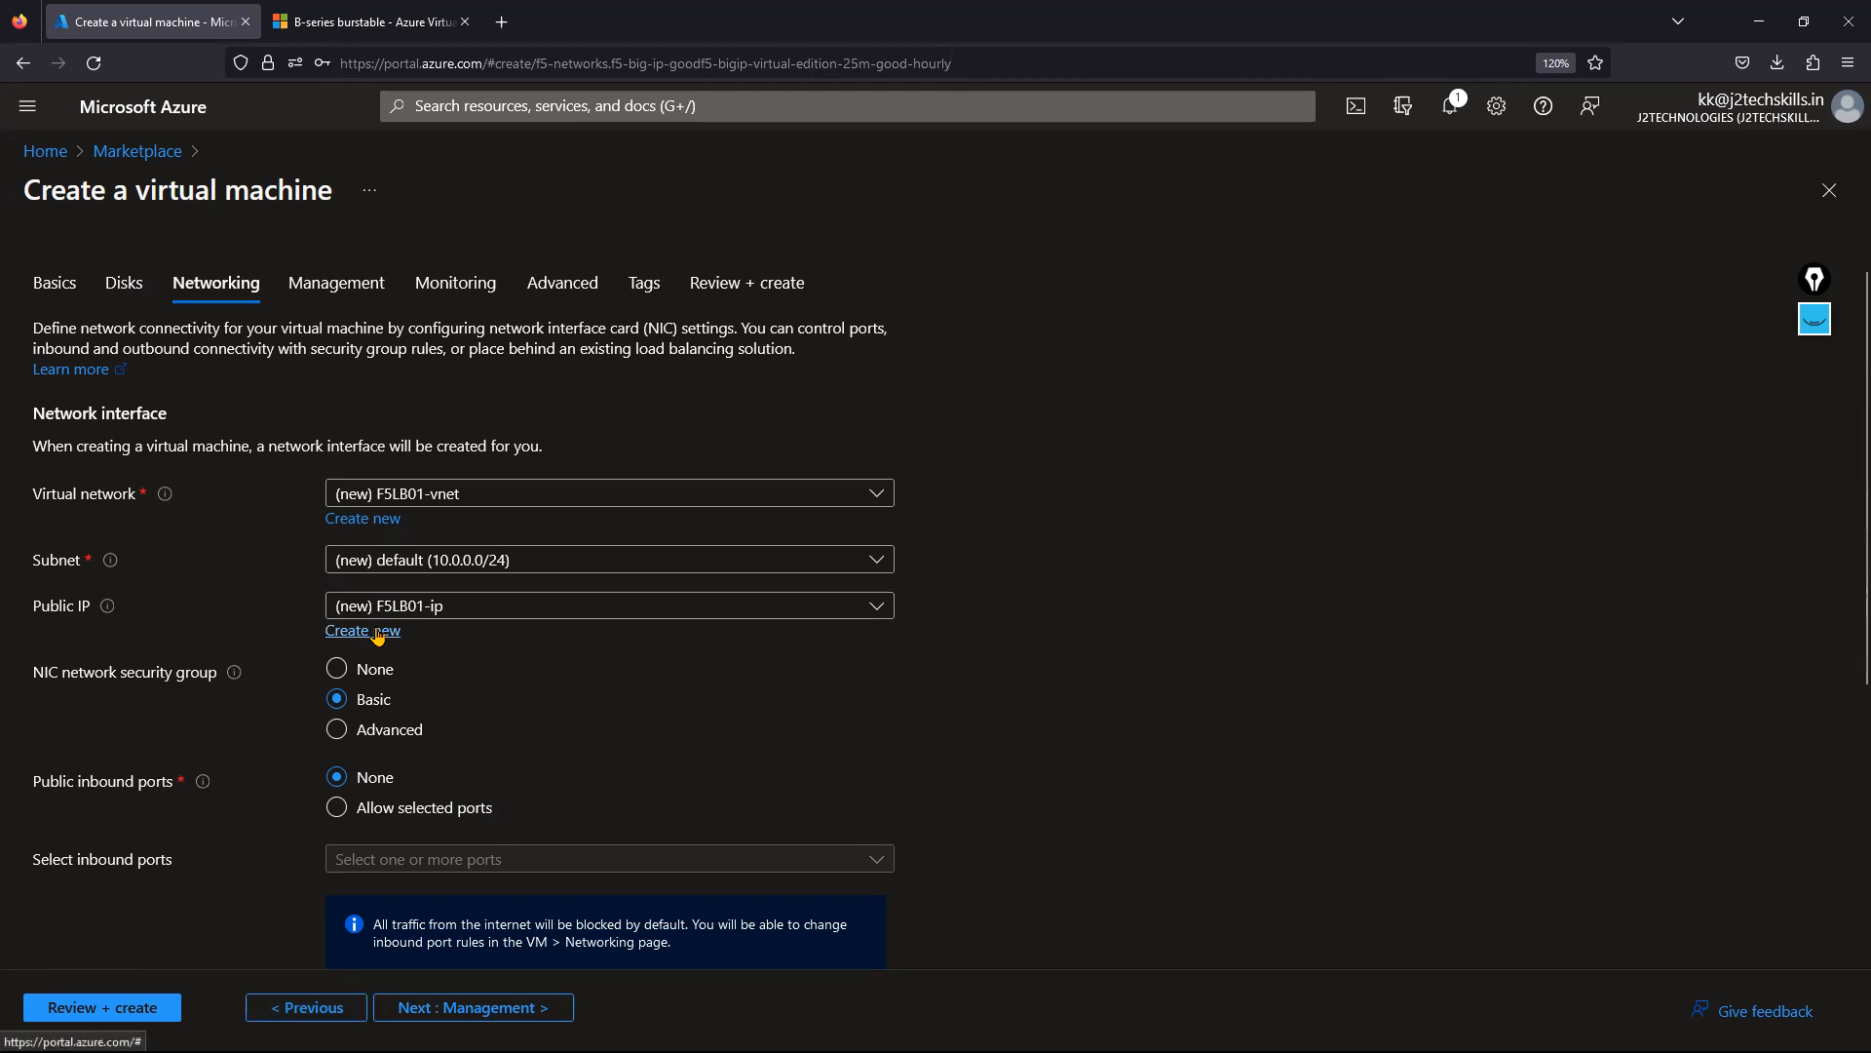
Keep F5LB01-ip as a Basic static public IP and set the NIC security group to None.
left_click(378, 635)
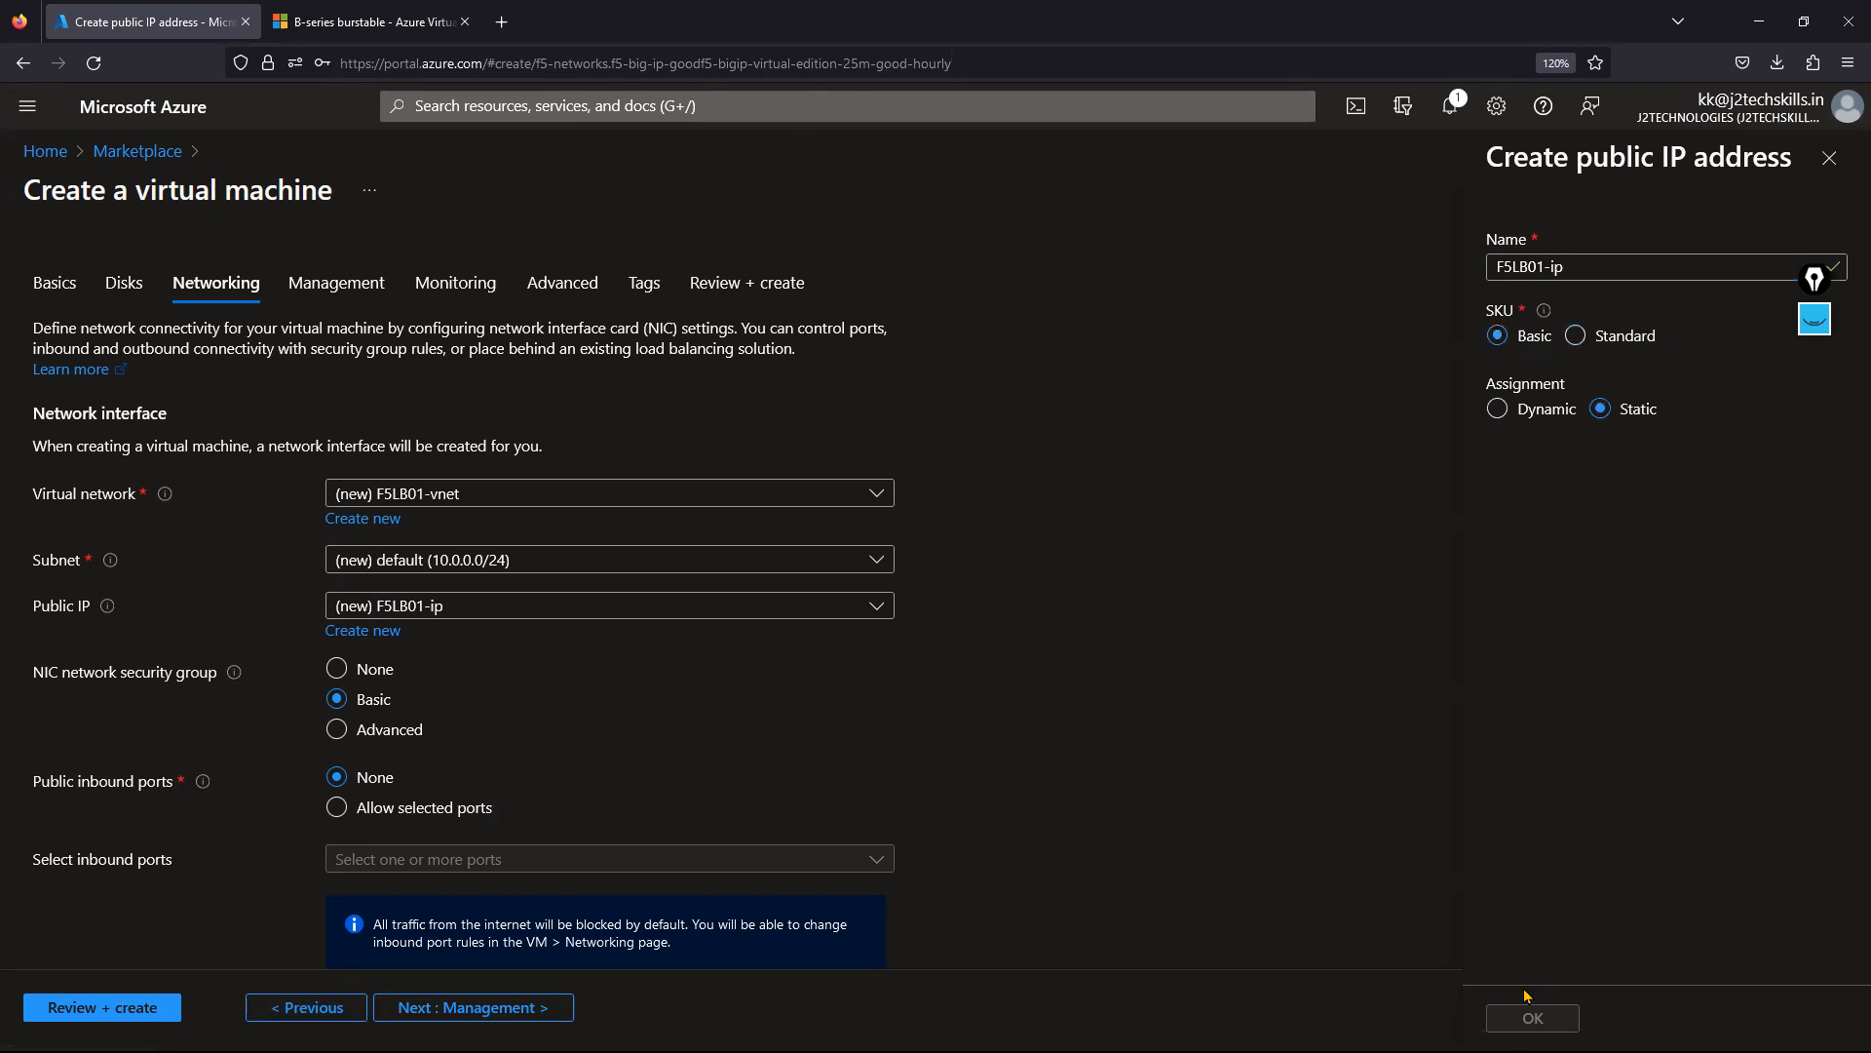
left_click(1530, 1017)
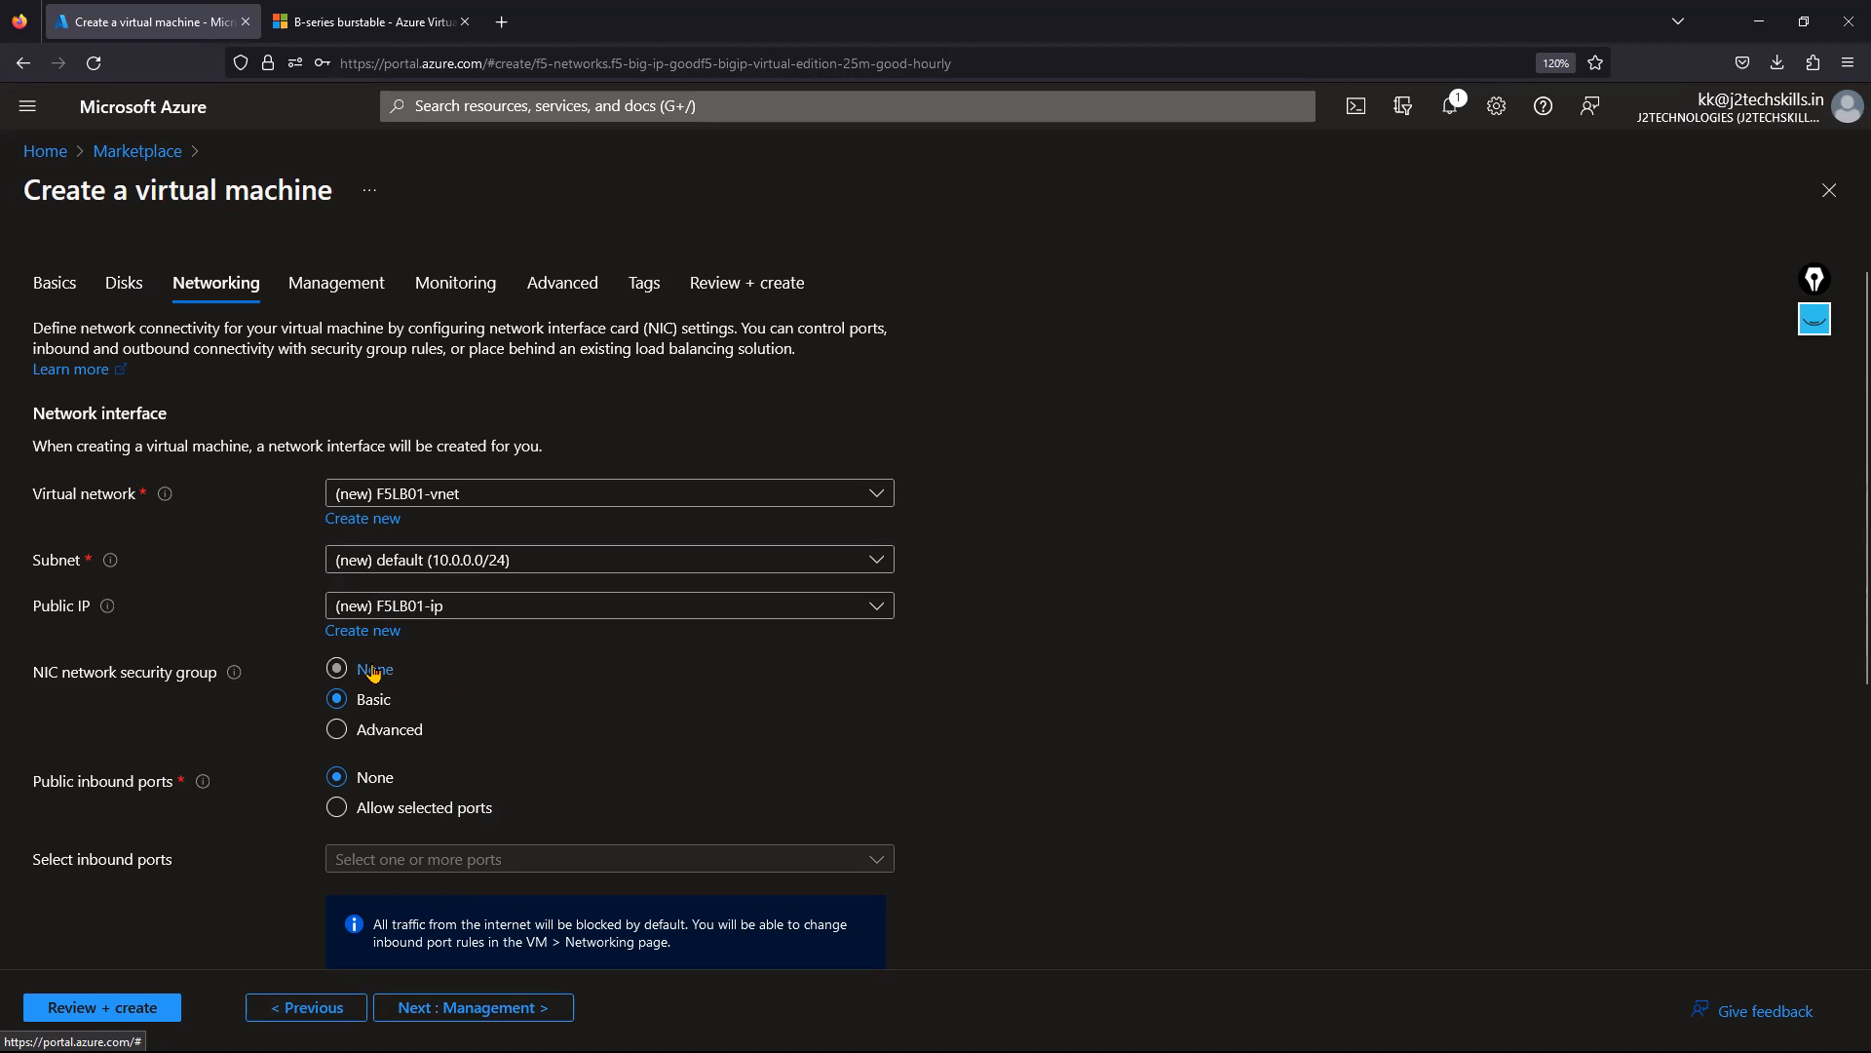
left_click(373, 670)
scroll(590, 825, "down", 3)
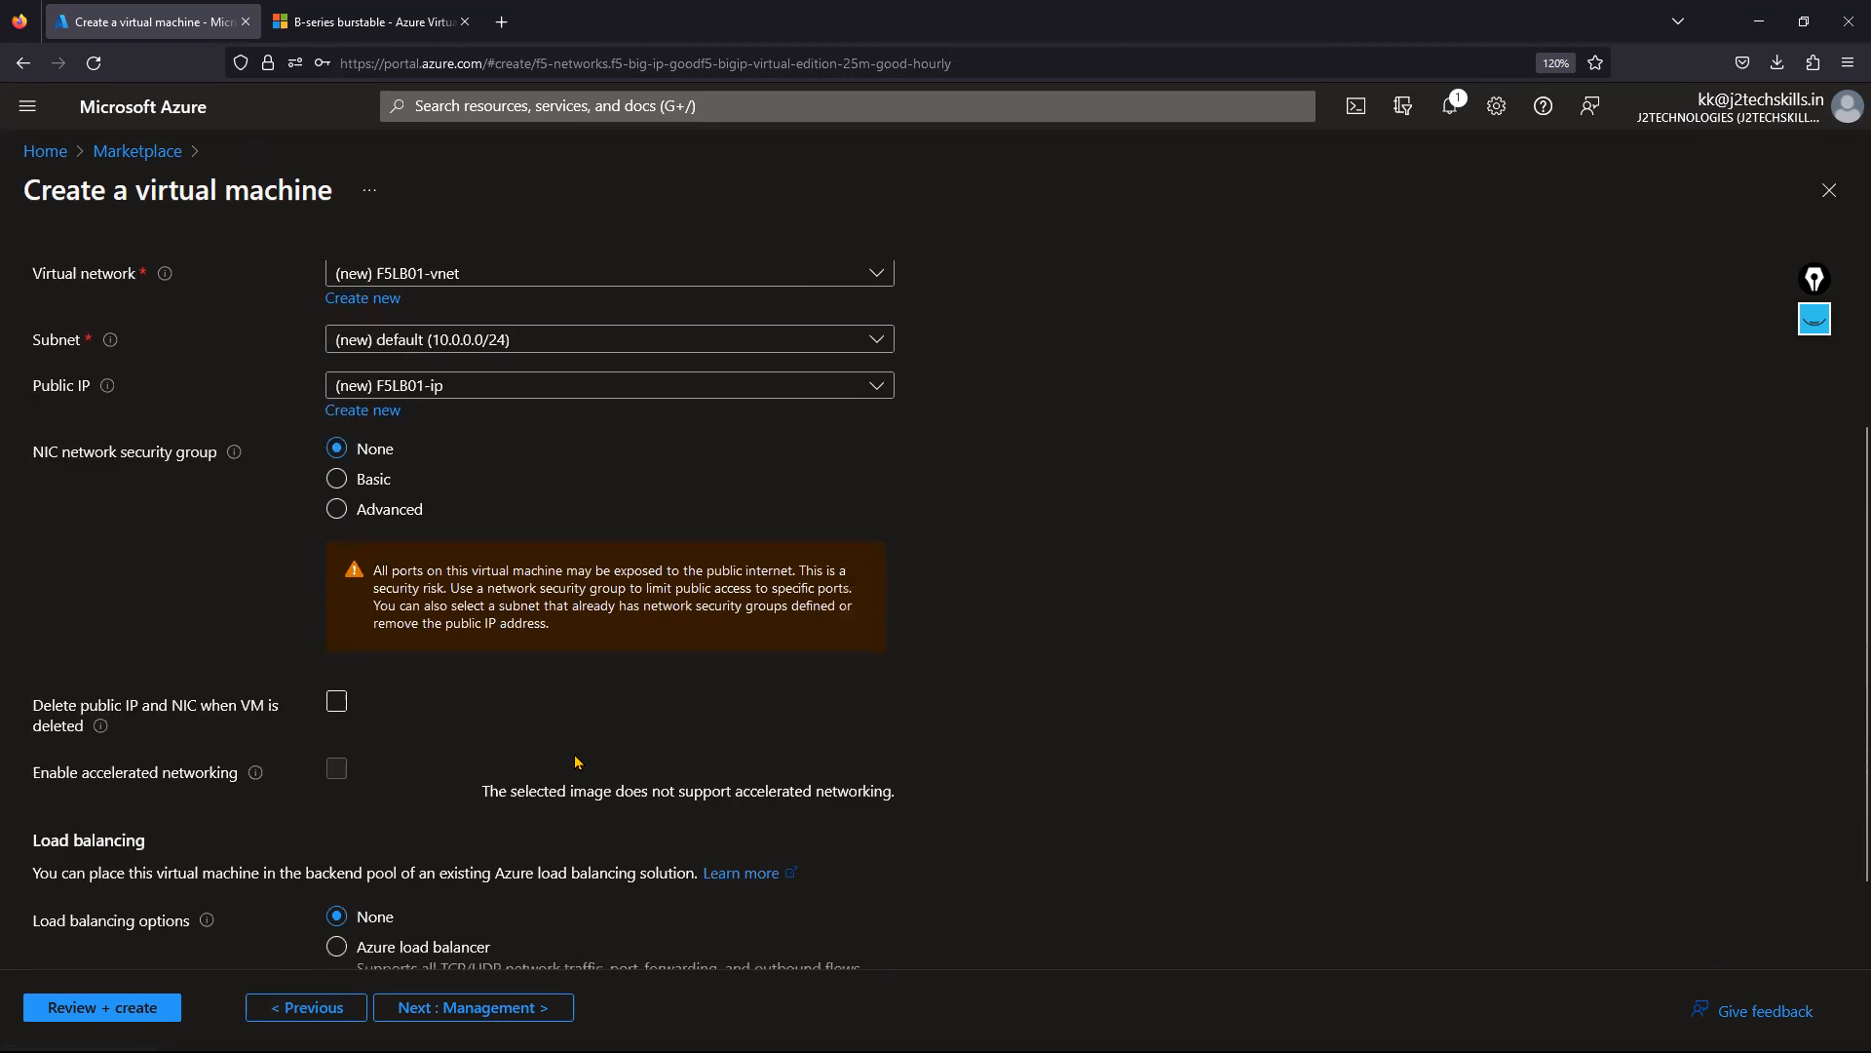
Advance through Management and Monitoring with defaults to Advanced settings.
left_click(512, 1007)
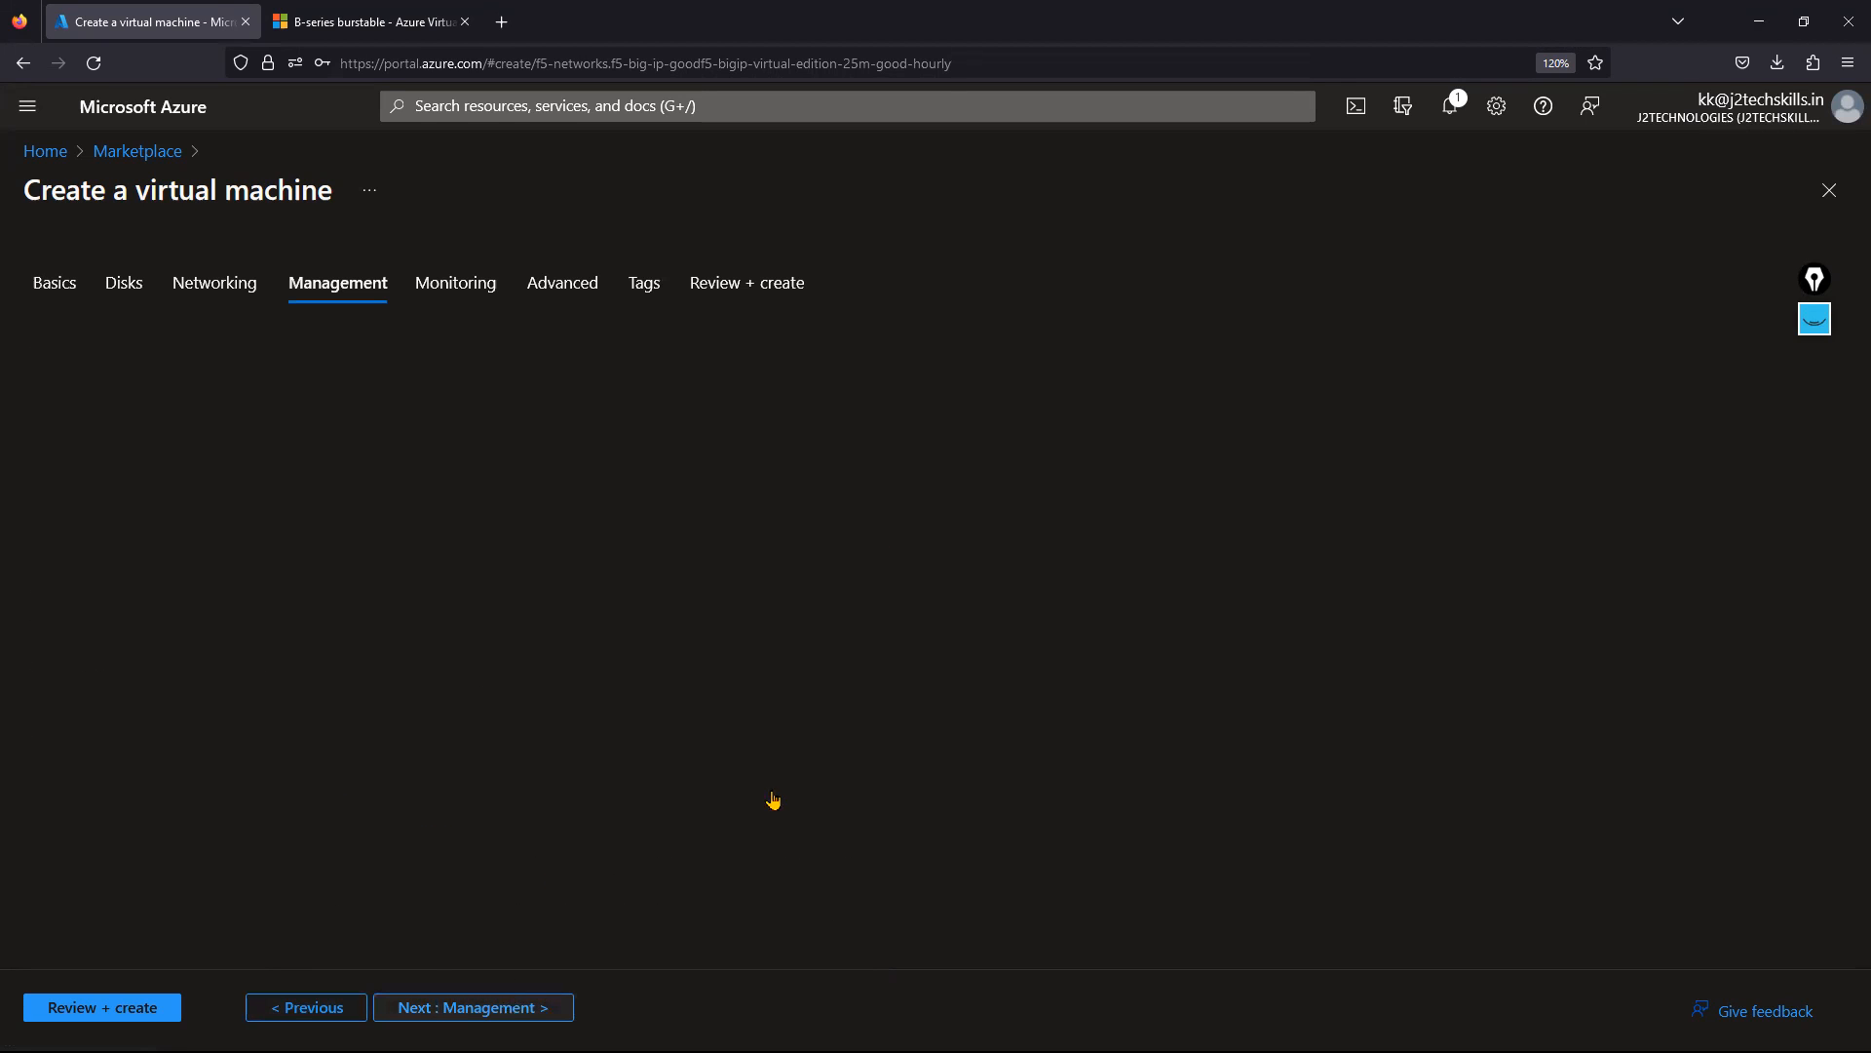
left_click(545, 1014)
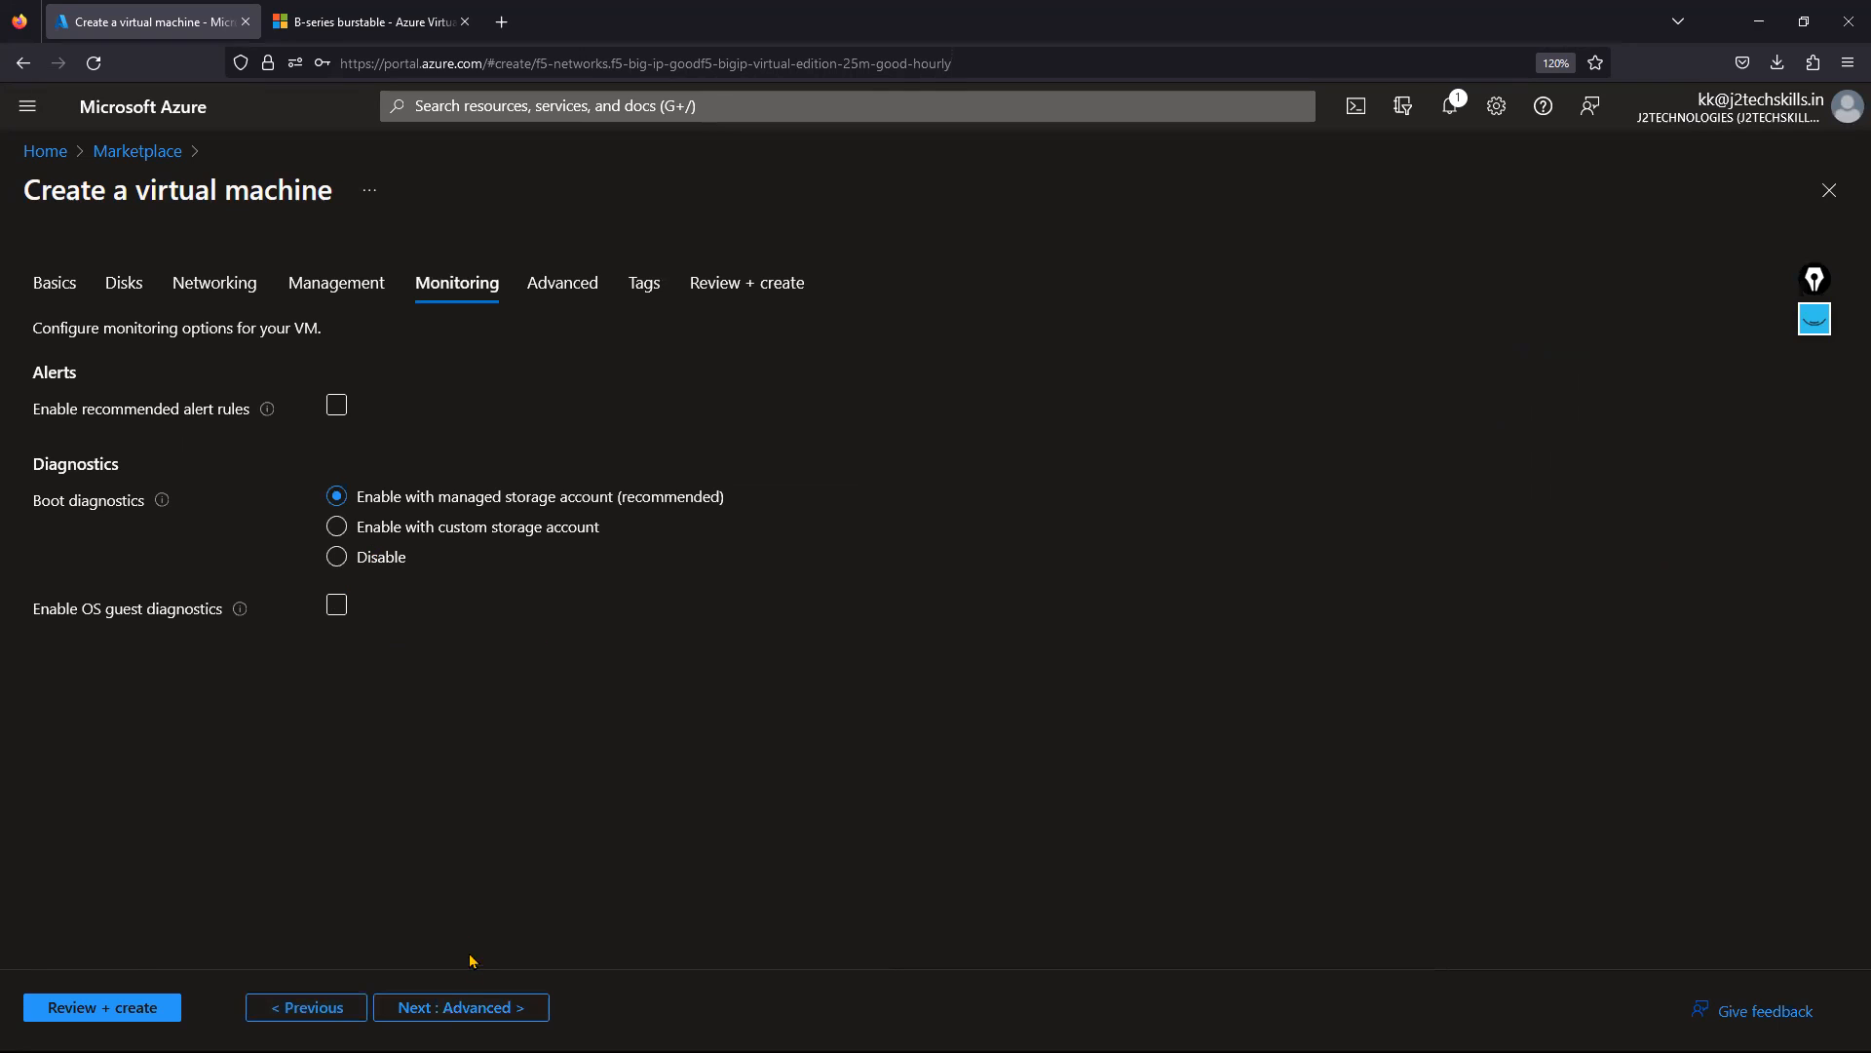
left_click(448, 1009)
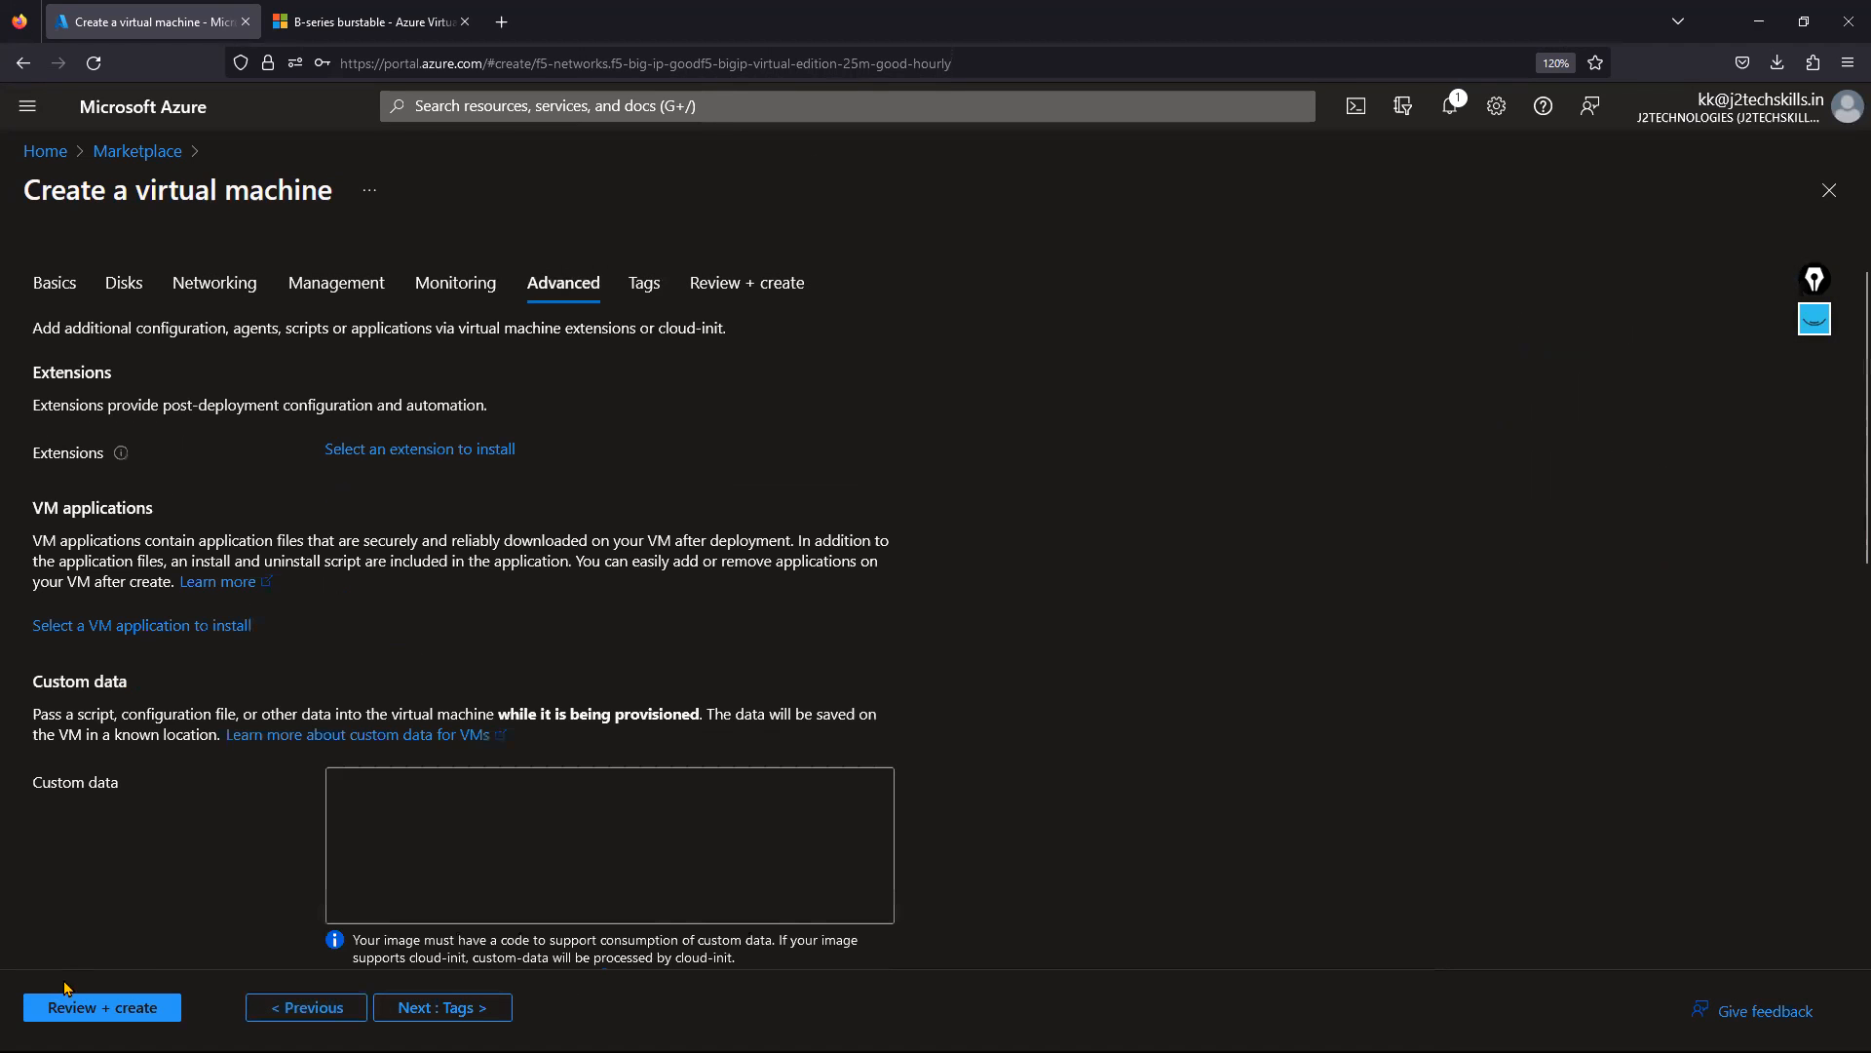
Validate F5LB01 and review its prices: 19.6900 INR/hr plus 3.2670 INR/hr for Standard B2s.
left_click(107, 1010)
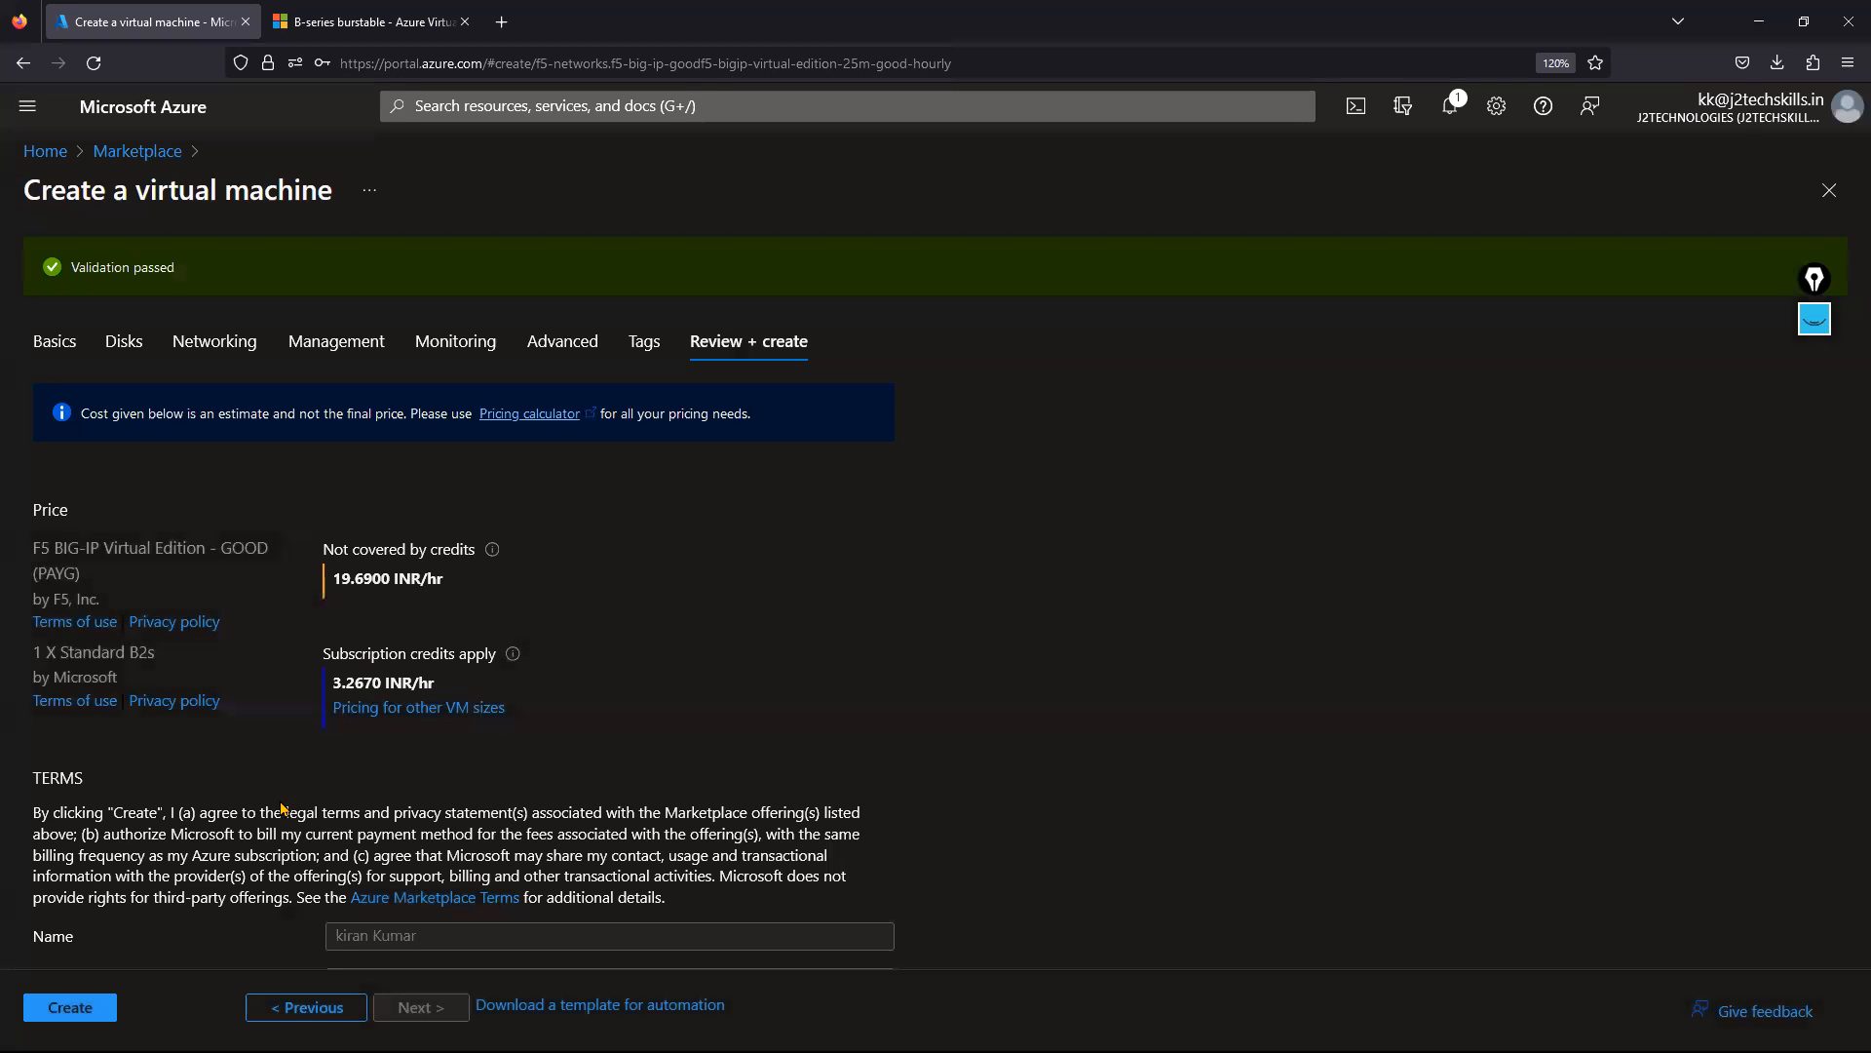
scroll(289, 805, "down", 2)
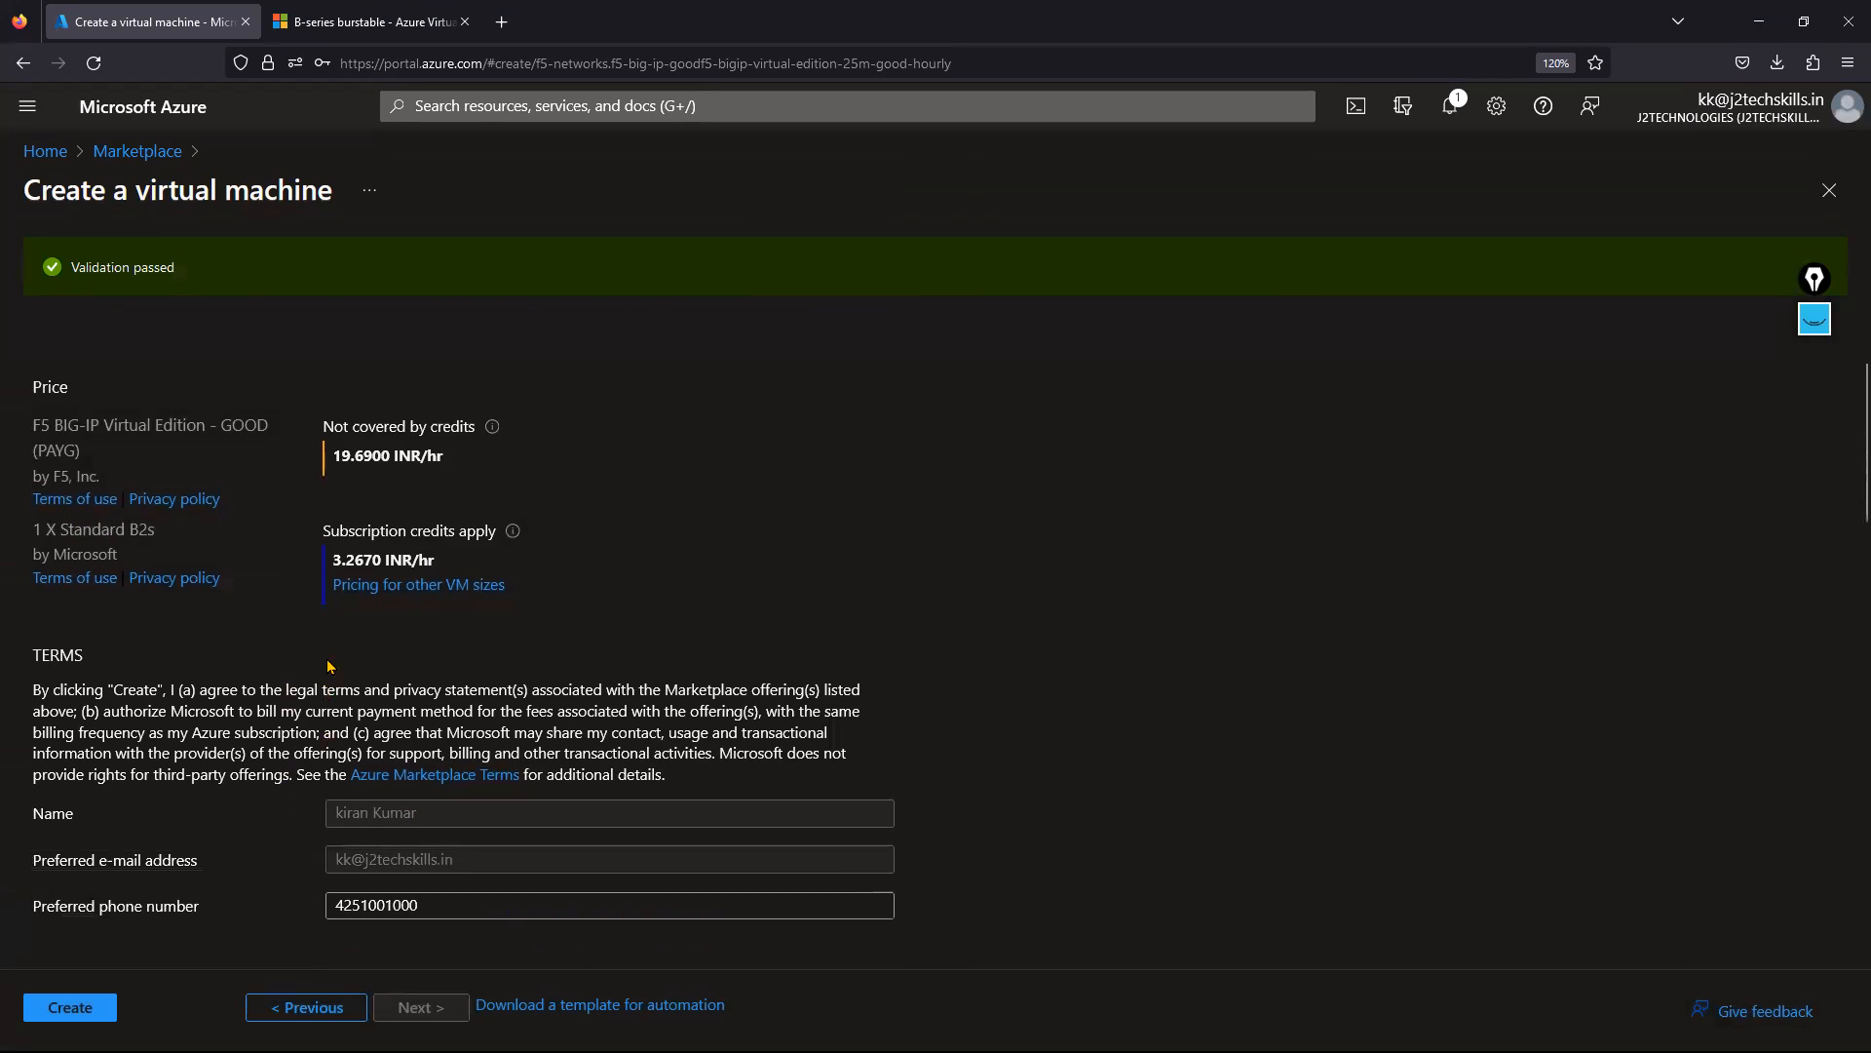
left_click_drag(334, 456, 399, 461)
left_click(404, 469)
left_click_drag(426, 456, 447, 460)
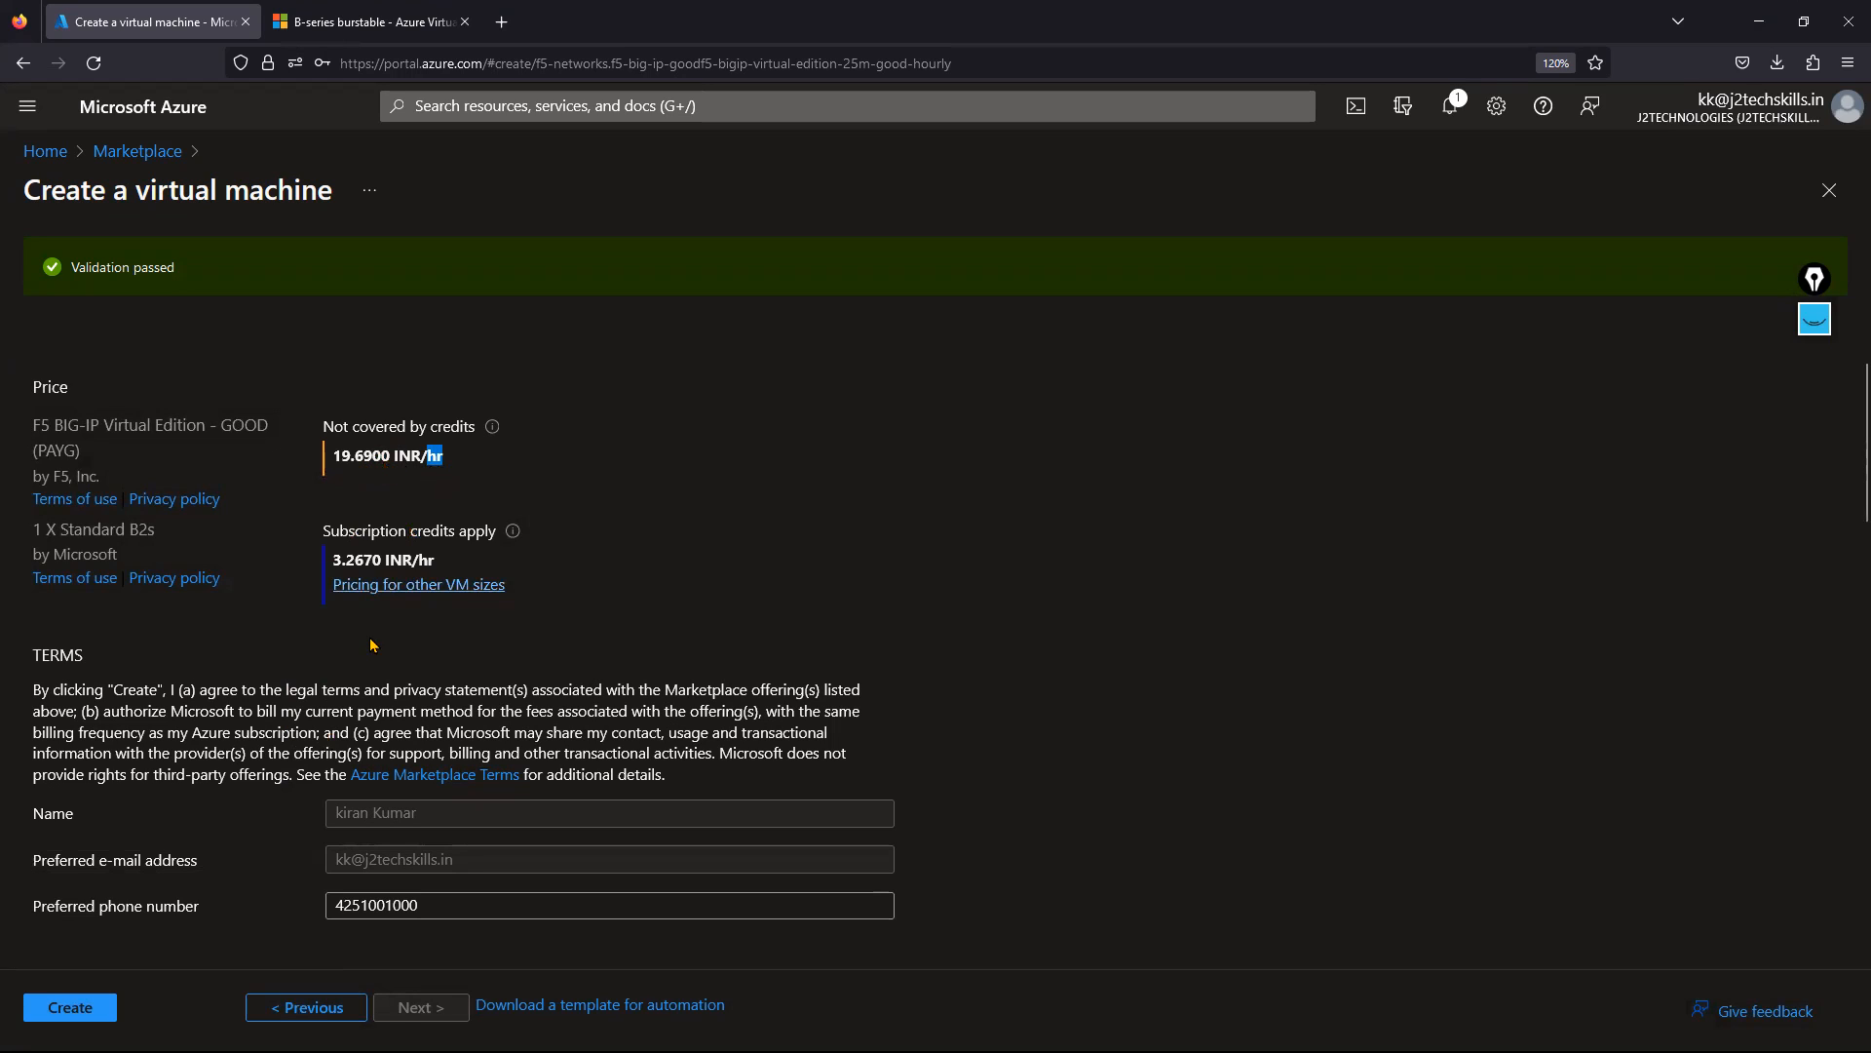
left_click_drag(333, 566, 441, 569)
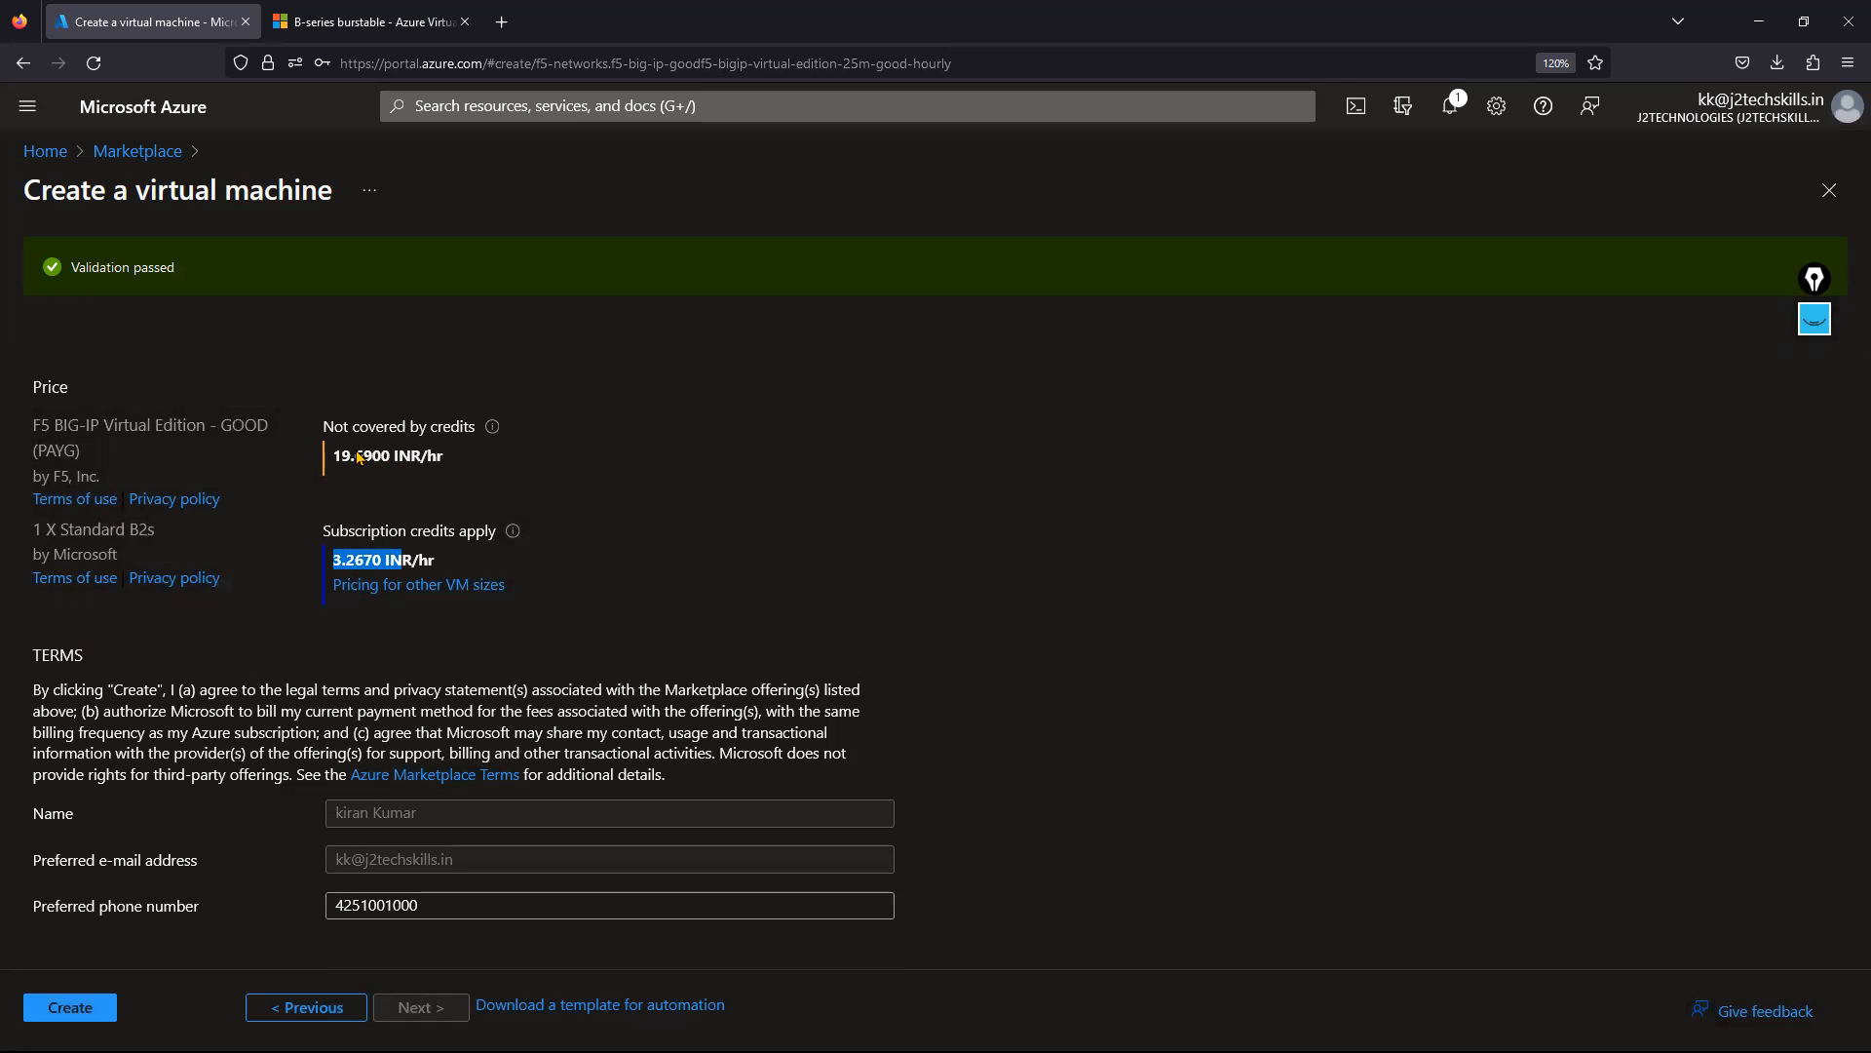
scroll(605, 657, "down", 10)
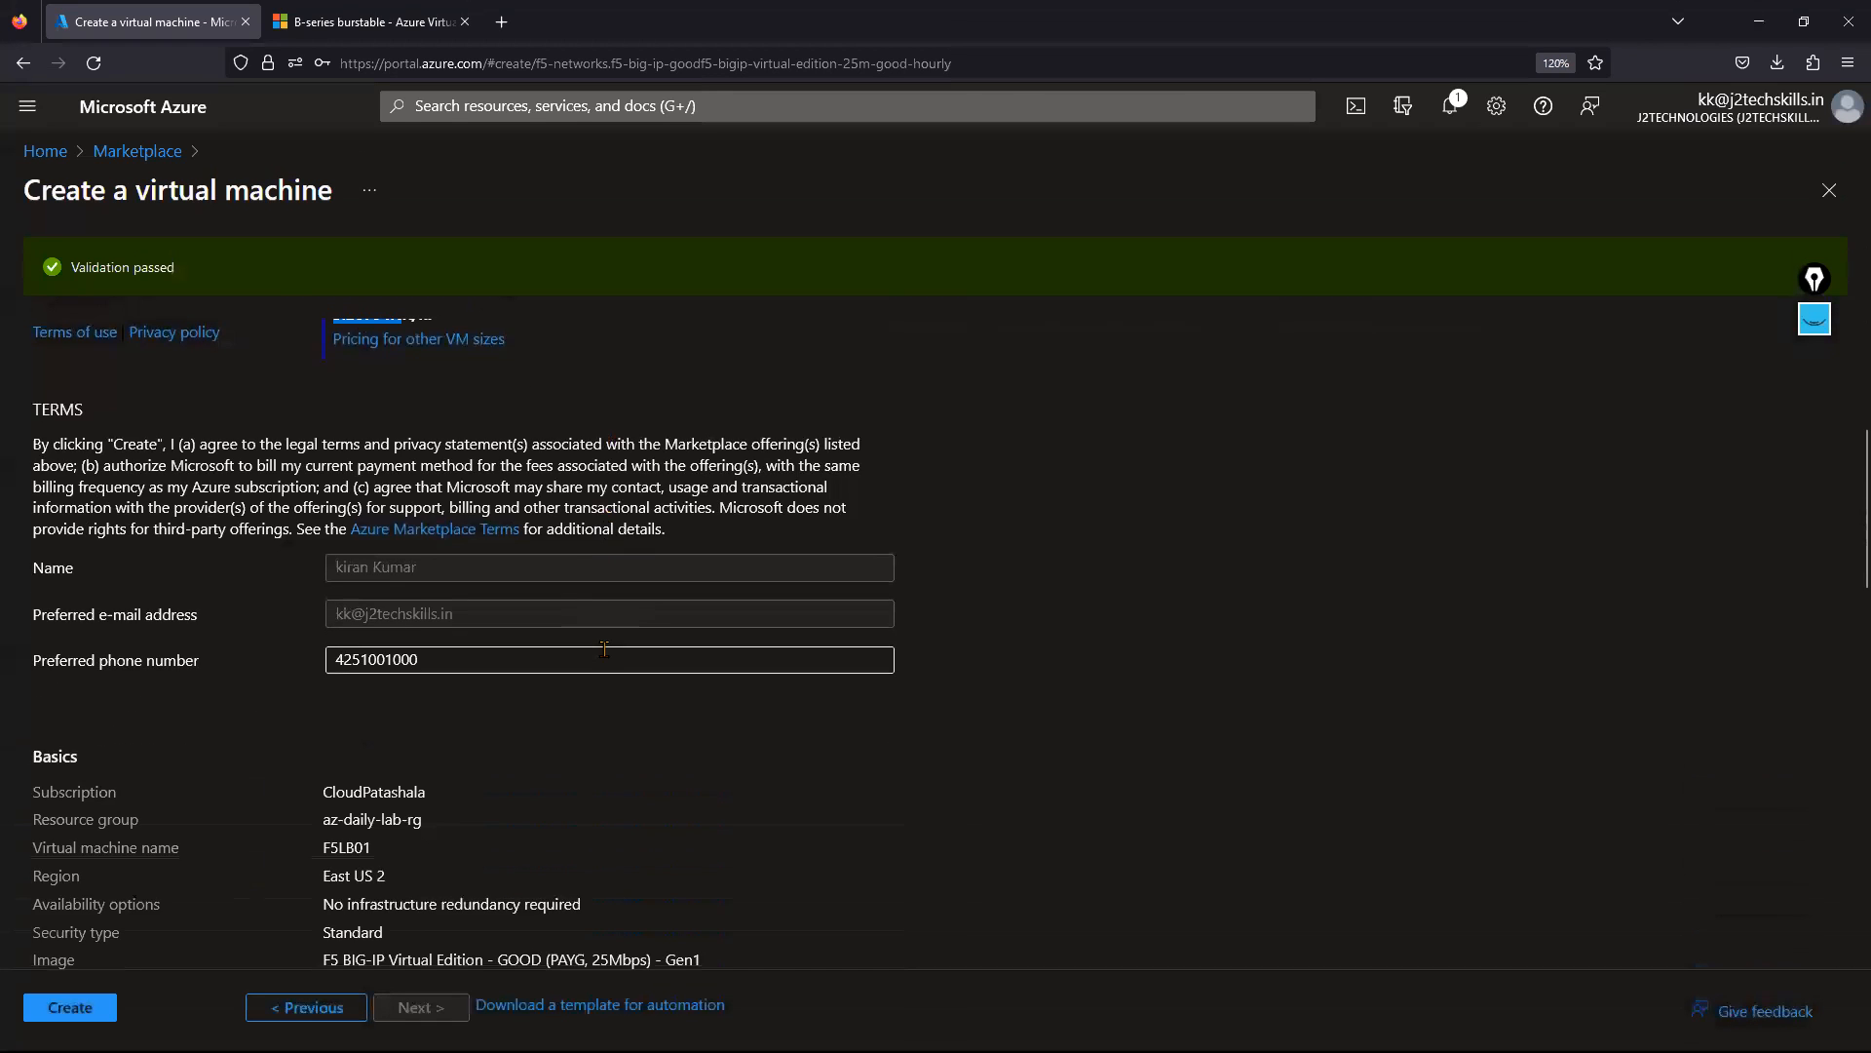
scroll(597, 663, "down", 1)
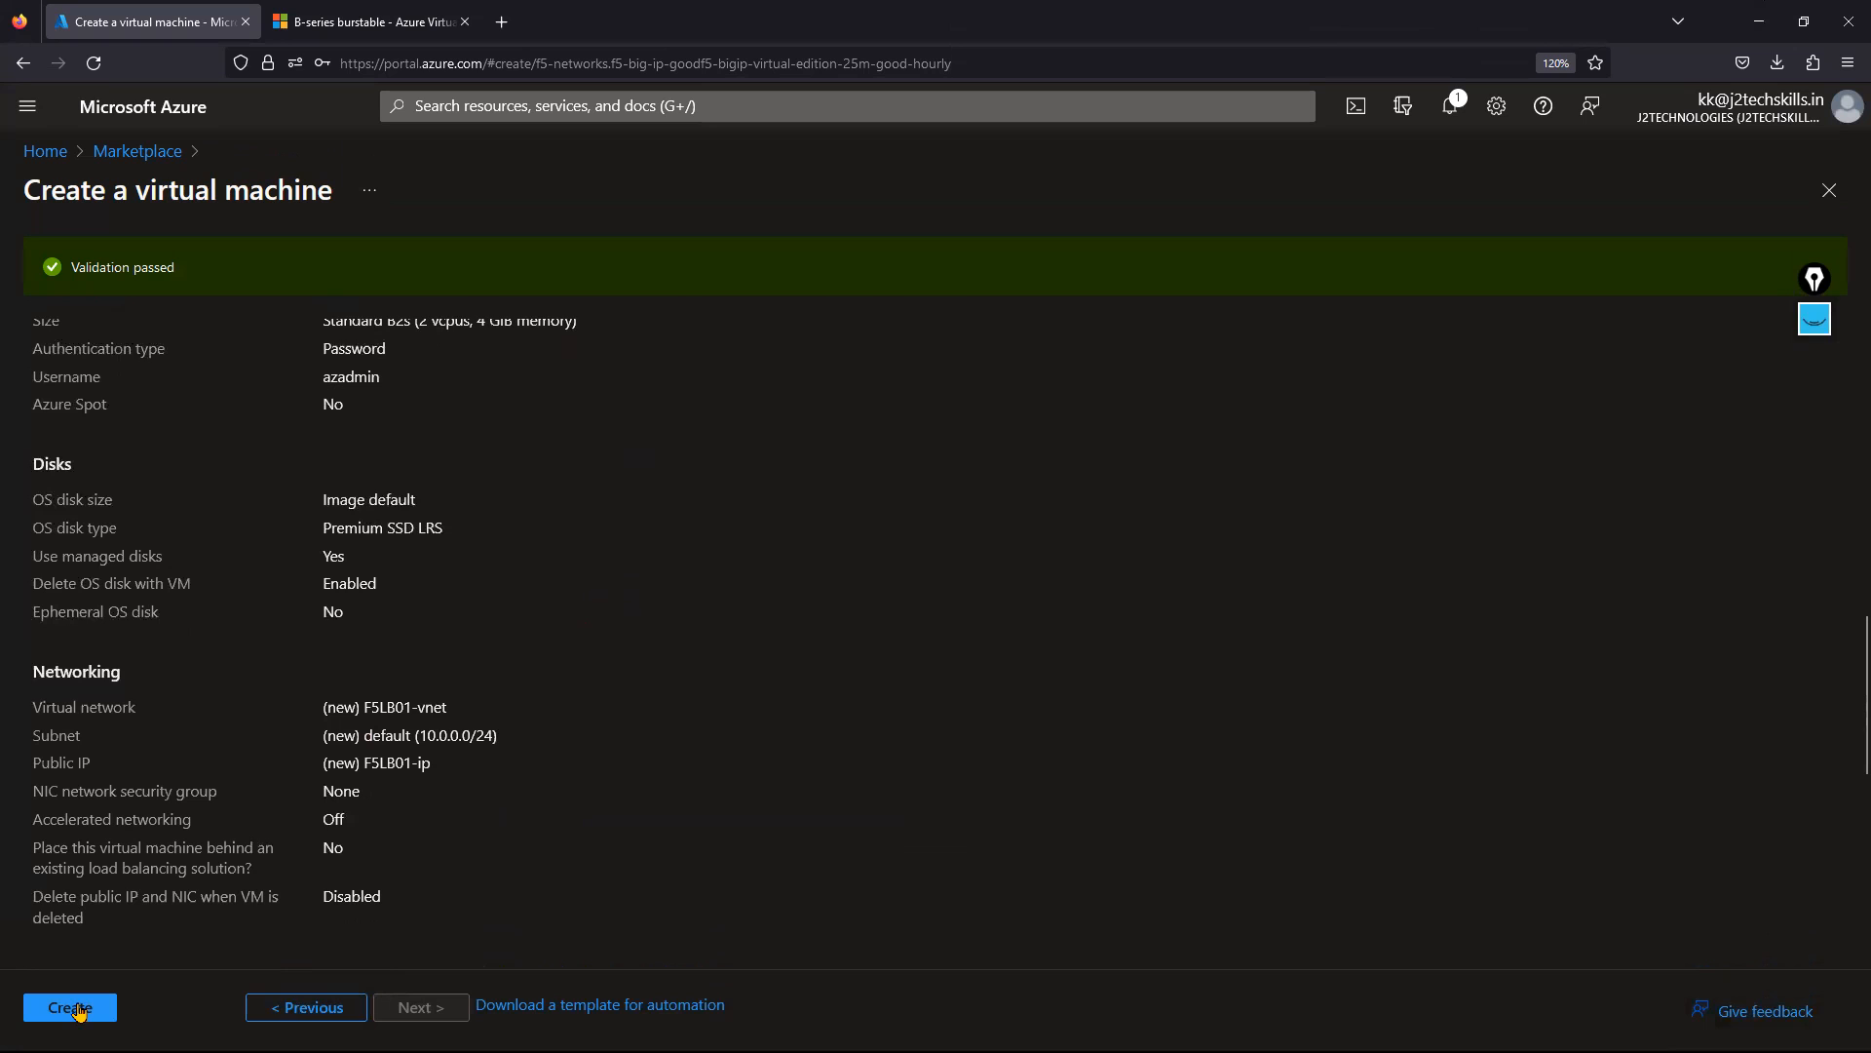
Start deploying F5LB01 and decline the browser's offer to save the login.
left_click(71, 1009)
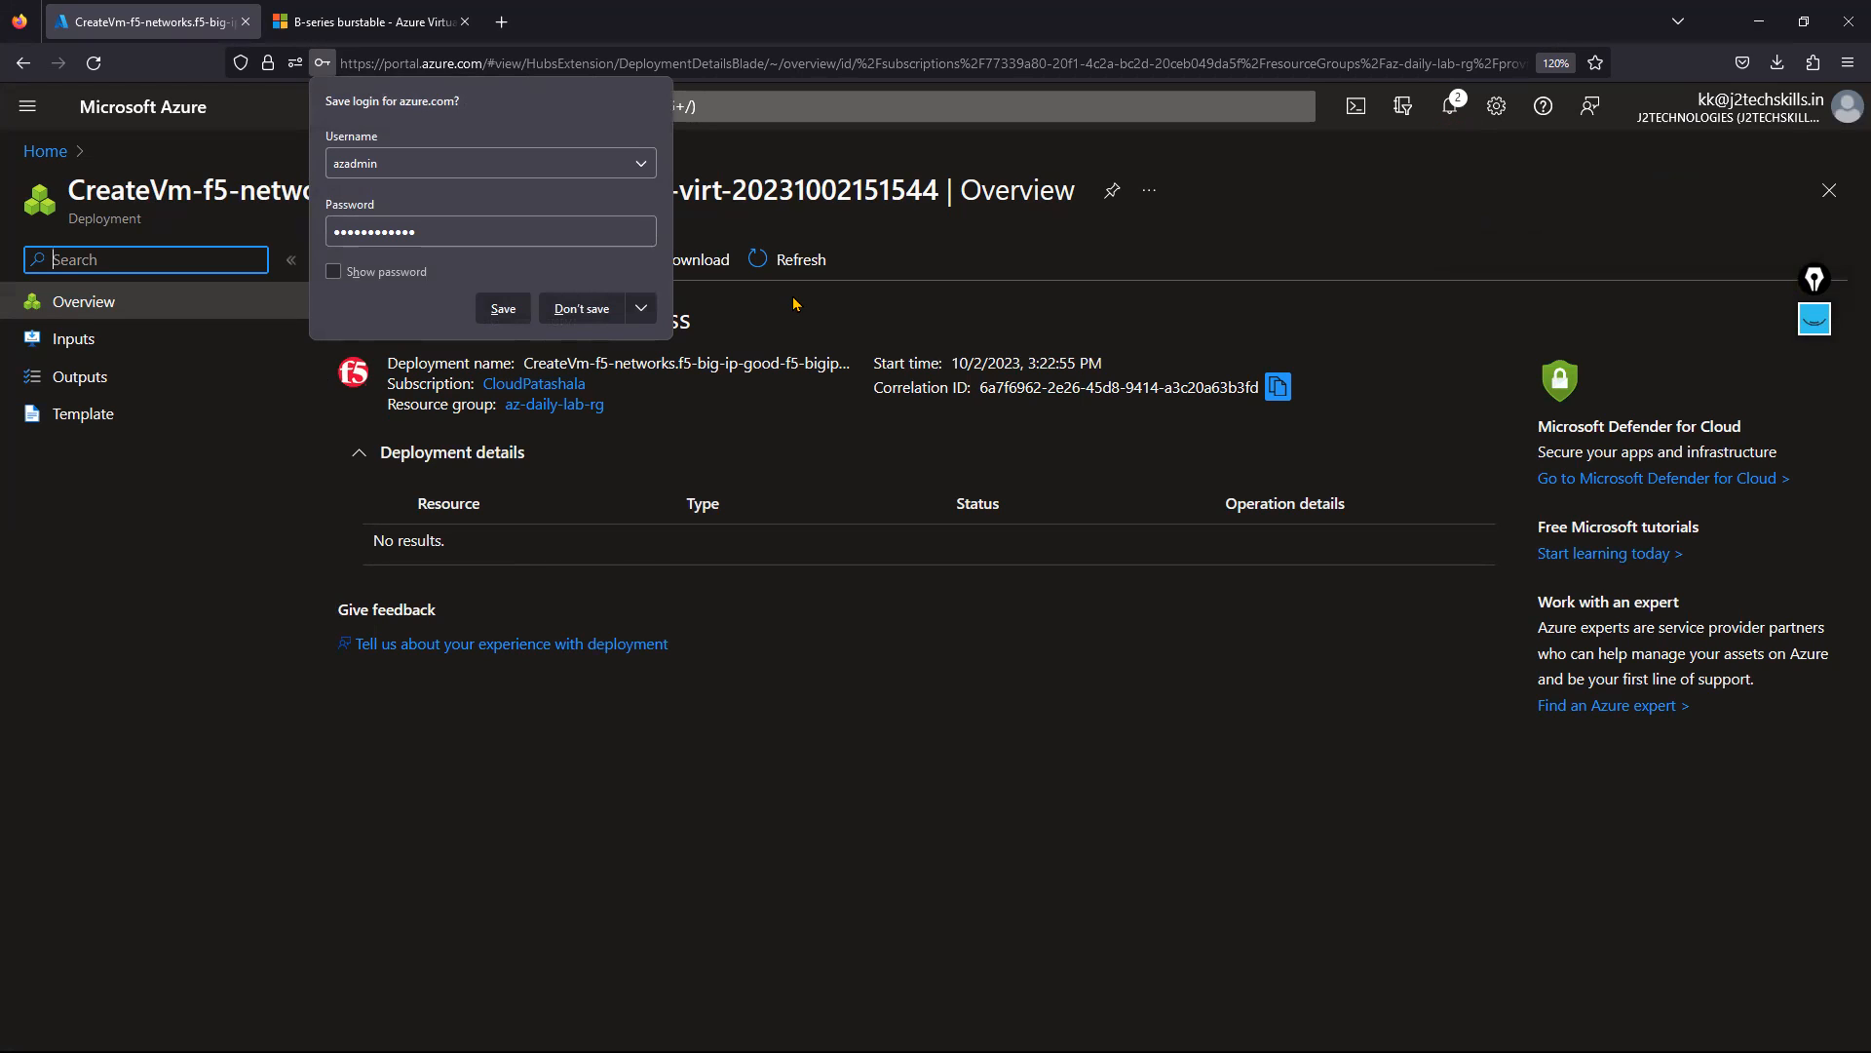
left_click(584, 310)
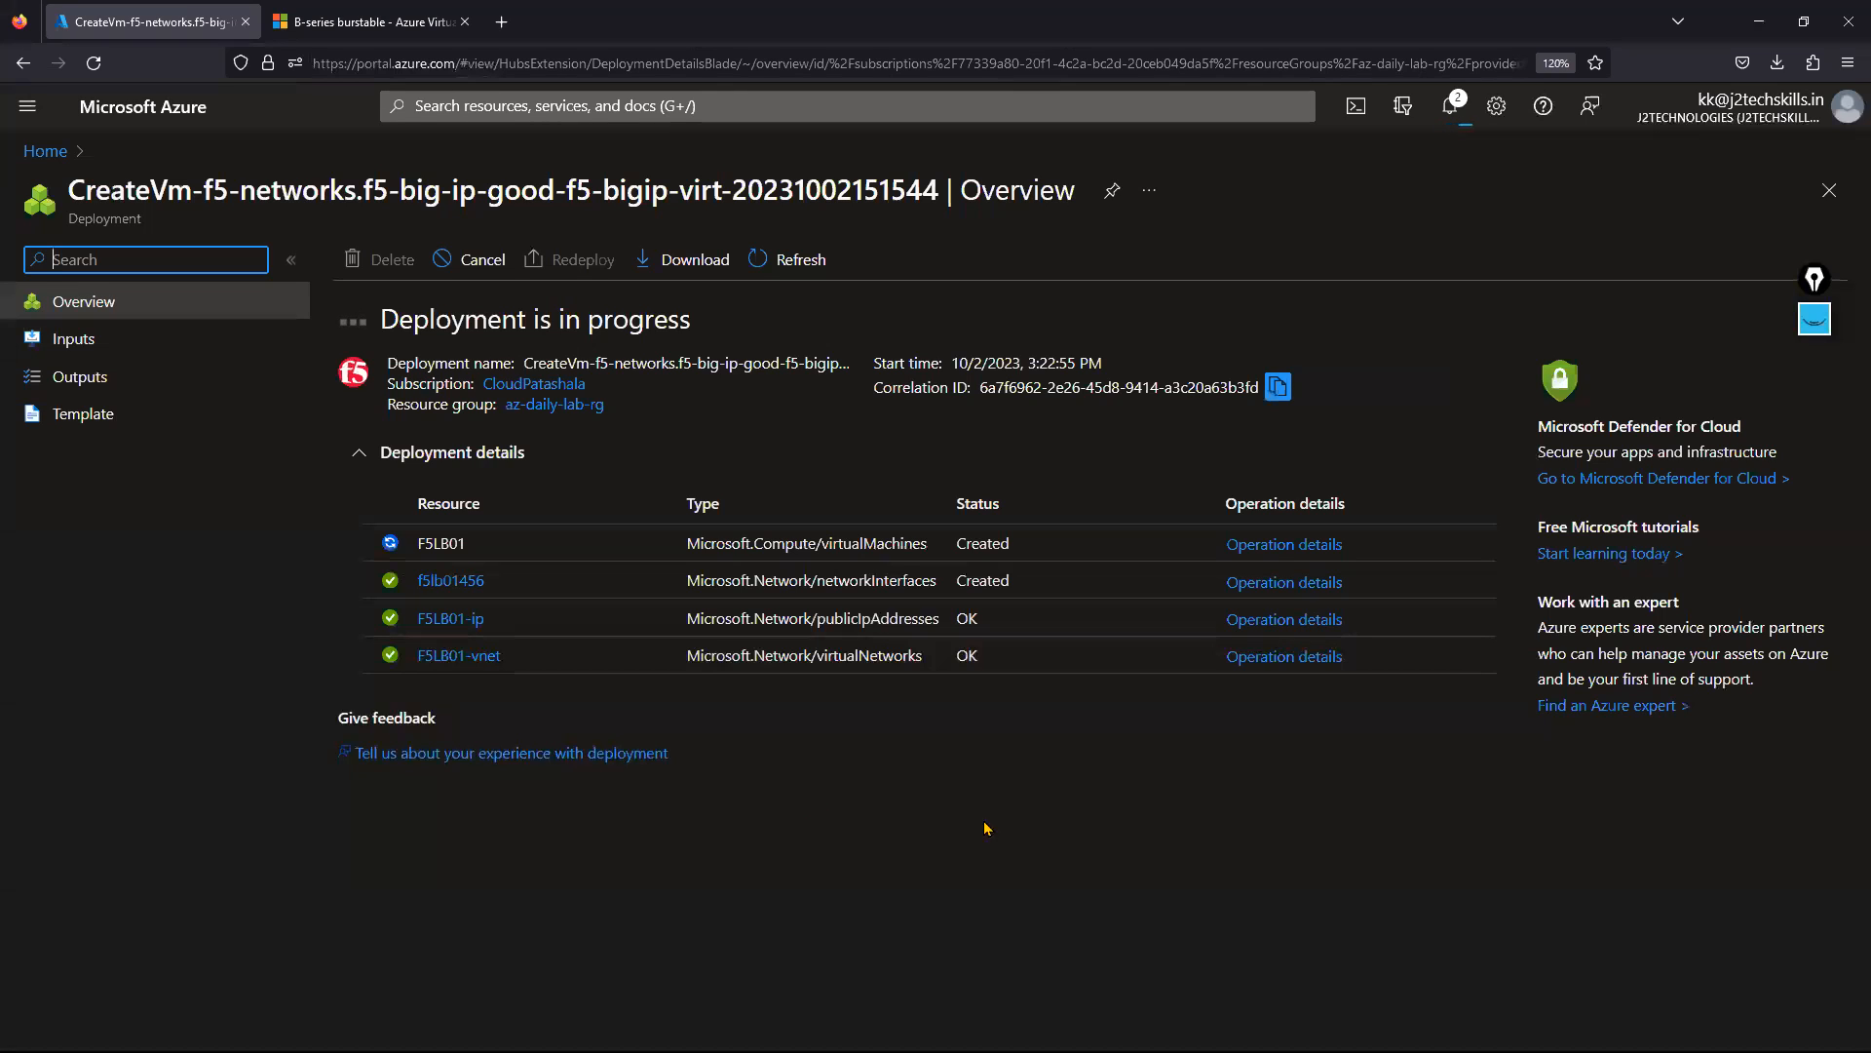
Once the deployment completes, expand Deployment details and open the new F5LB01 virtual machine.
left_click_drag(699, 545, 927, 546)
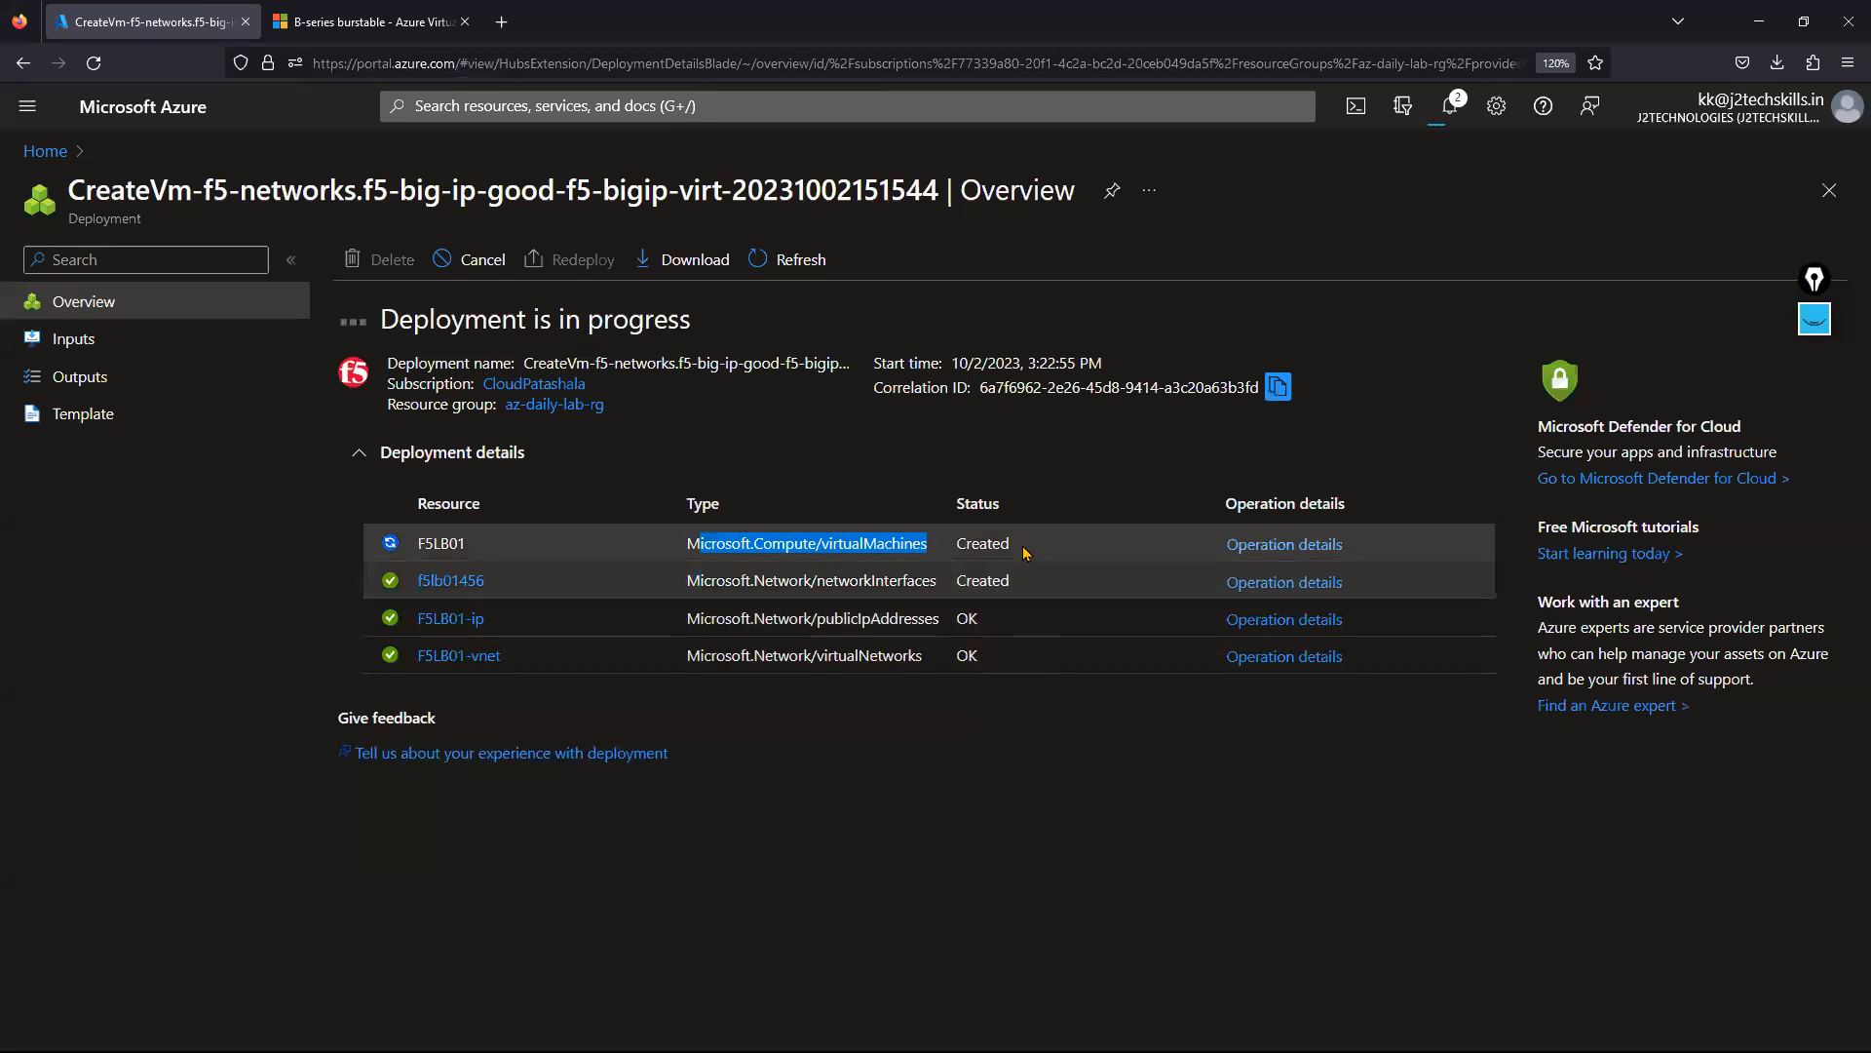
double_click(982, 542)
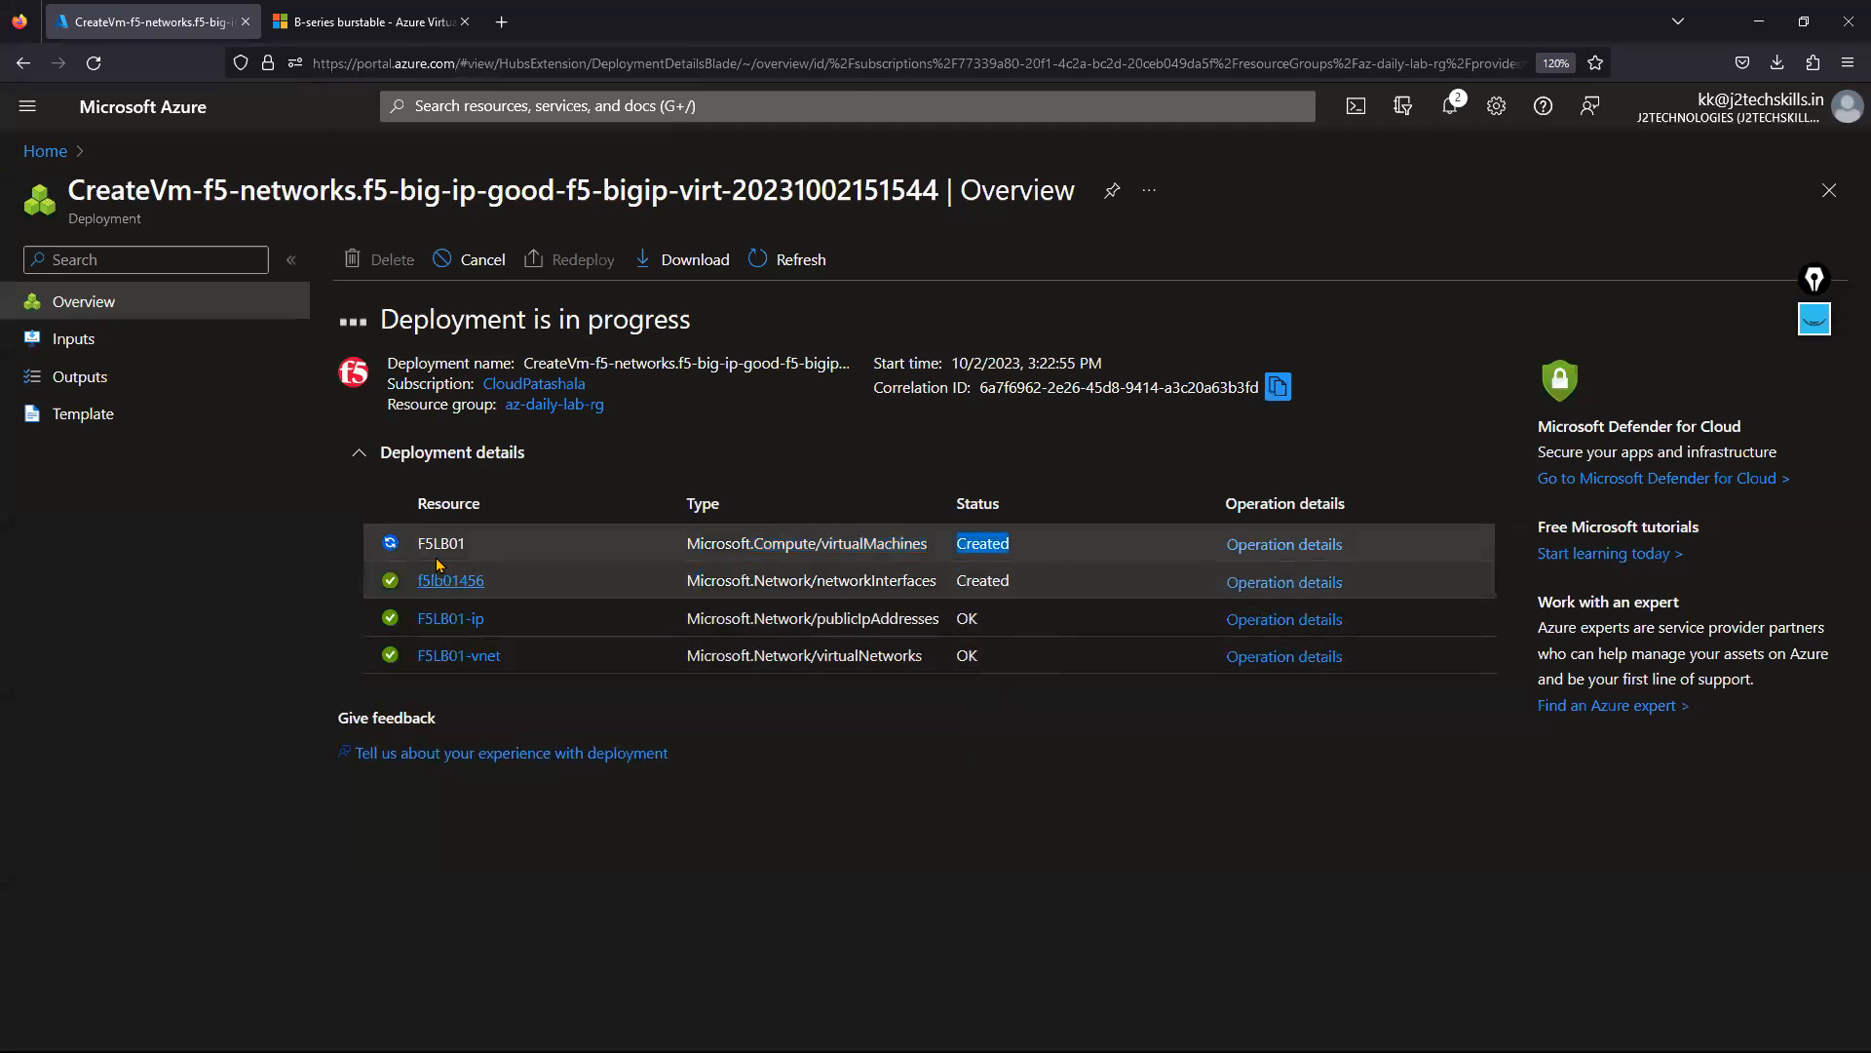
left_click(887, 865)
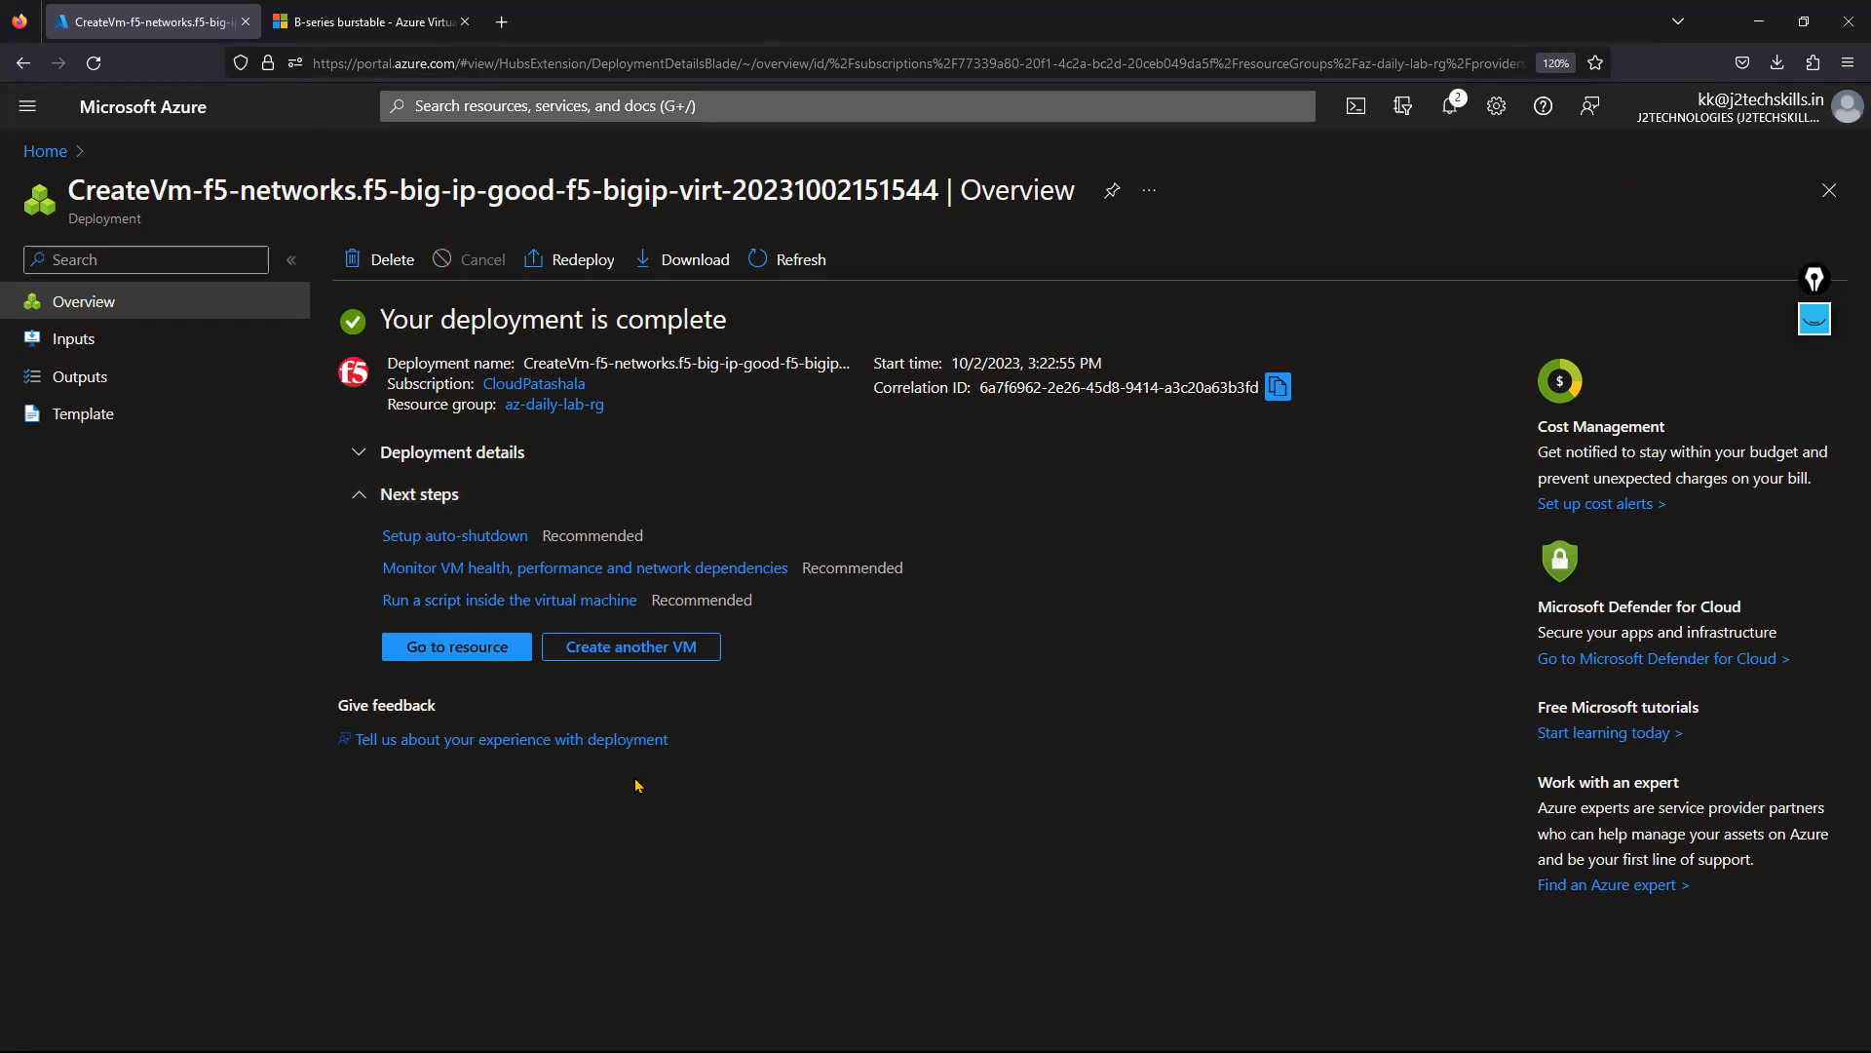
left_click(507, 452)
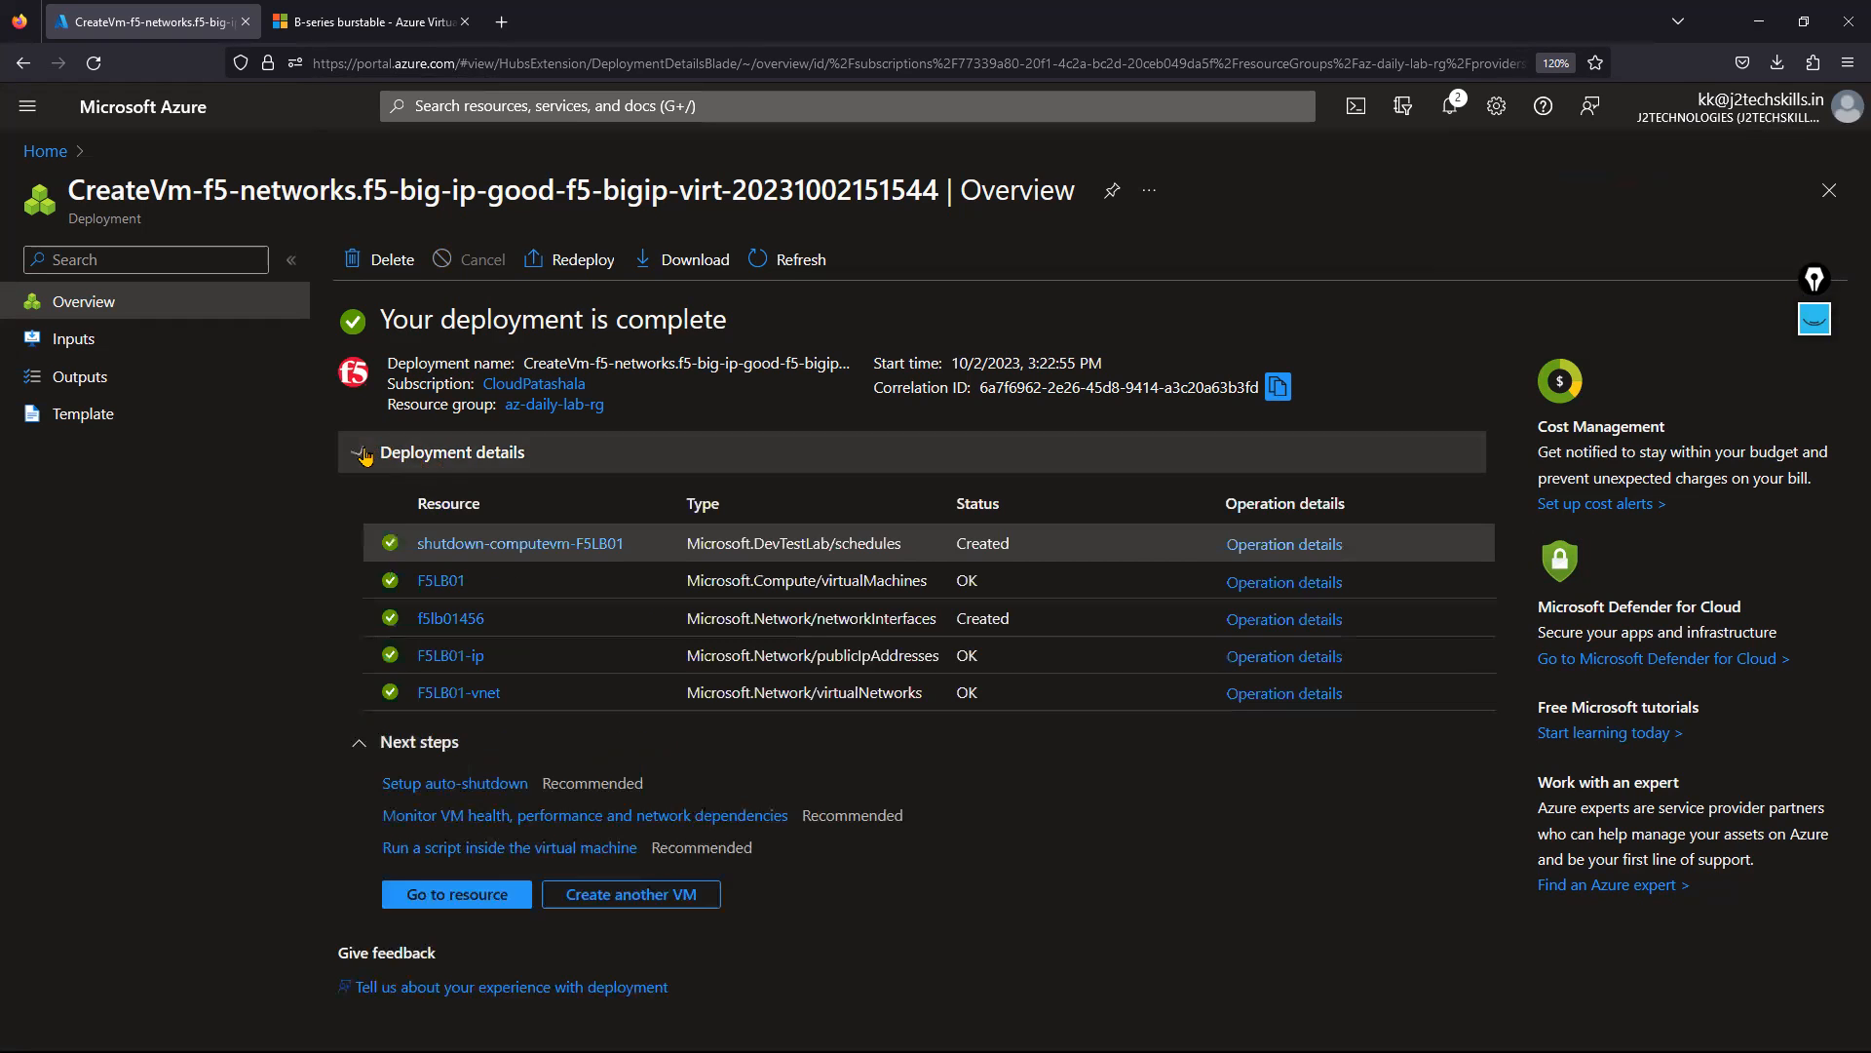
left_click(464, 895)
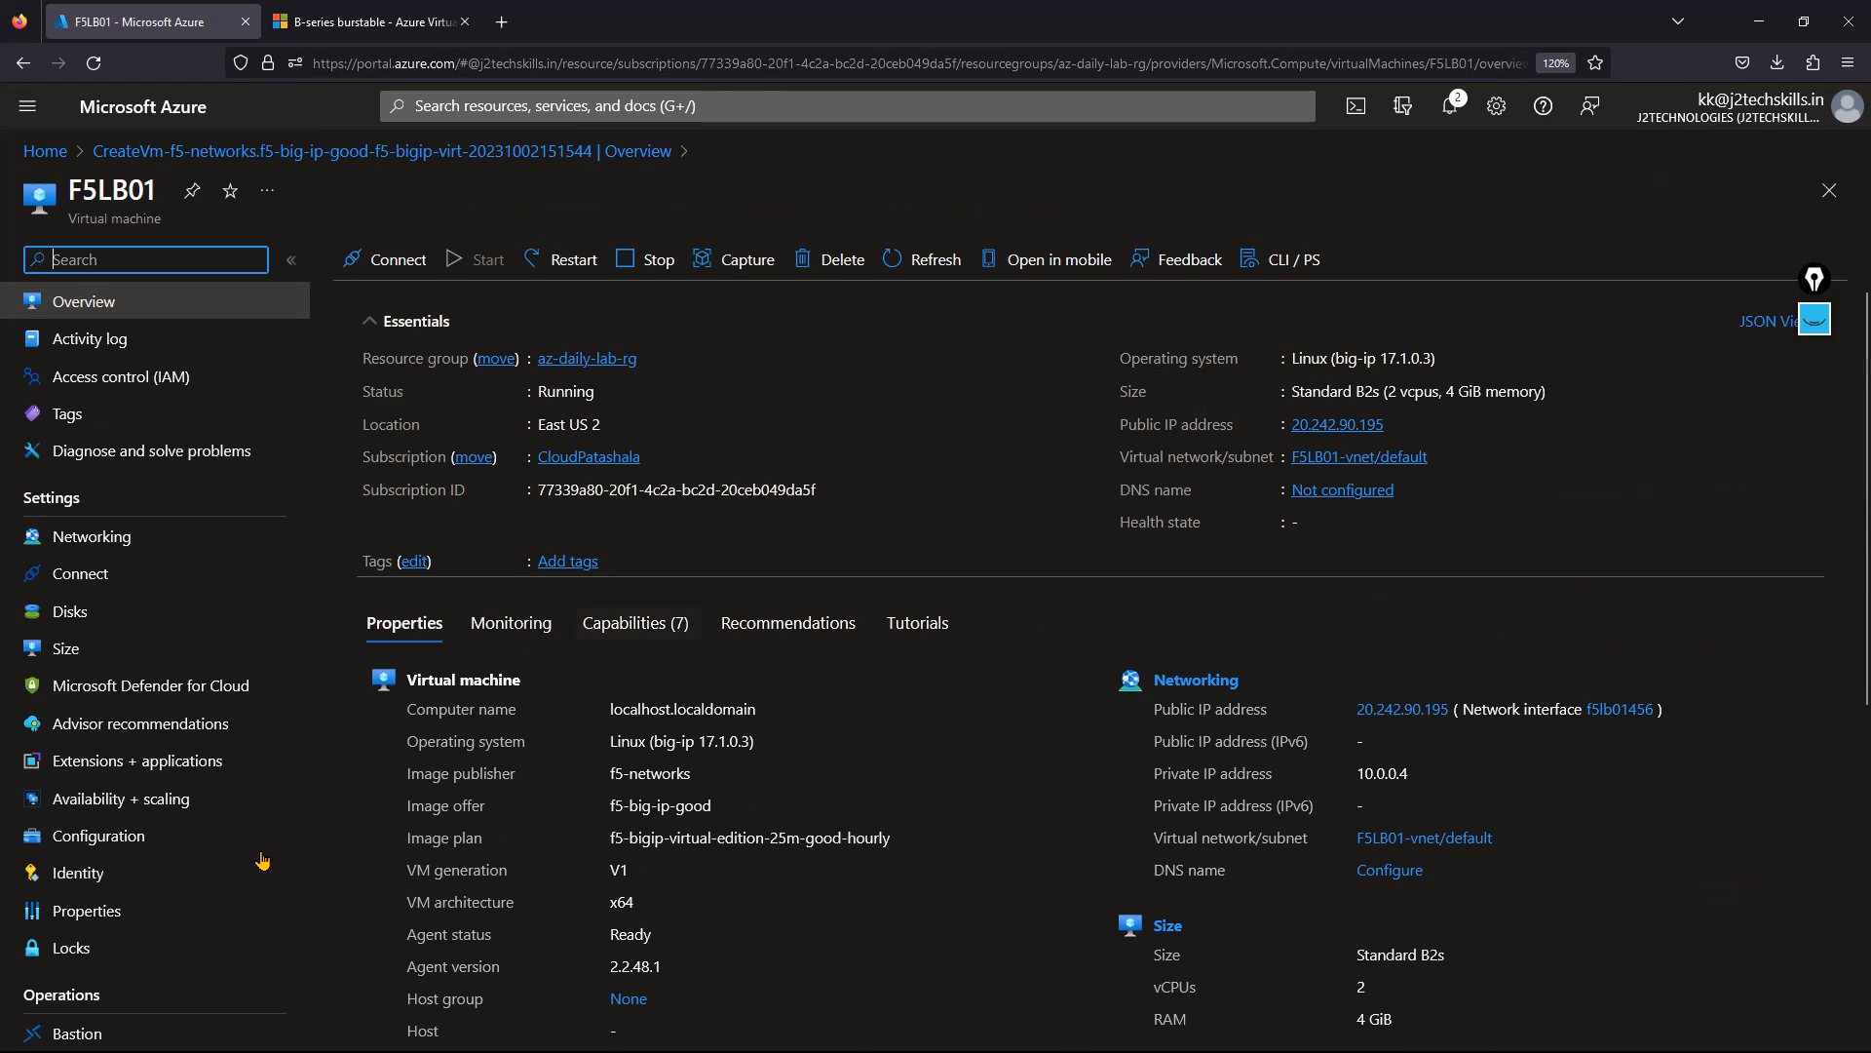
scroll(243, 568, "down", 3)
left_click_drag(303, 568, 331, 965)
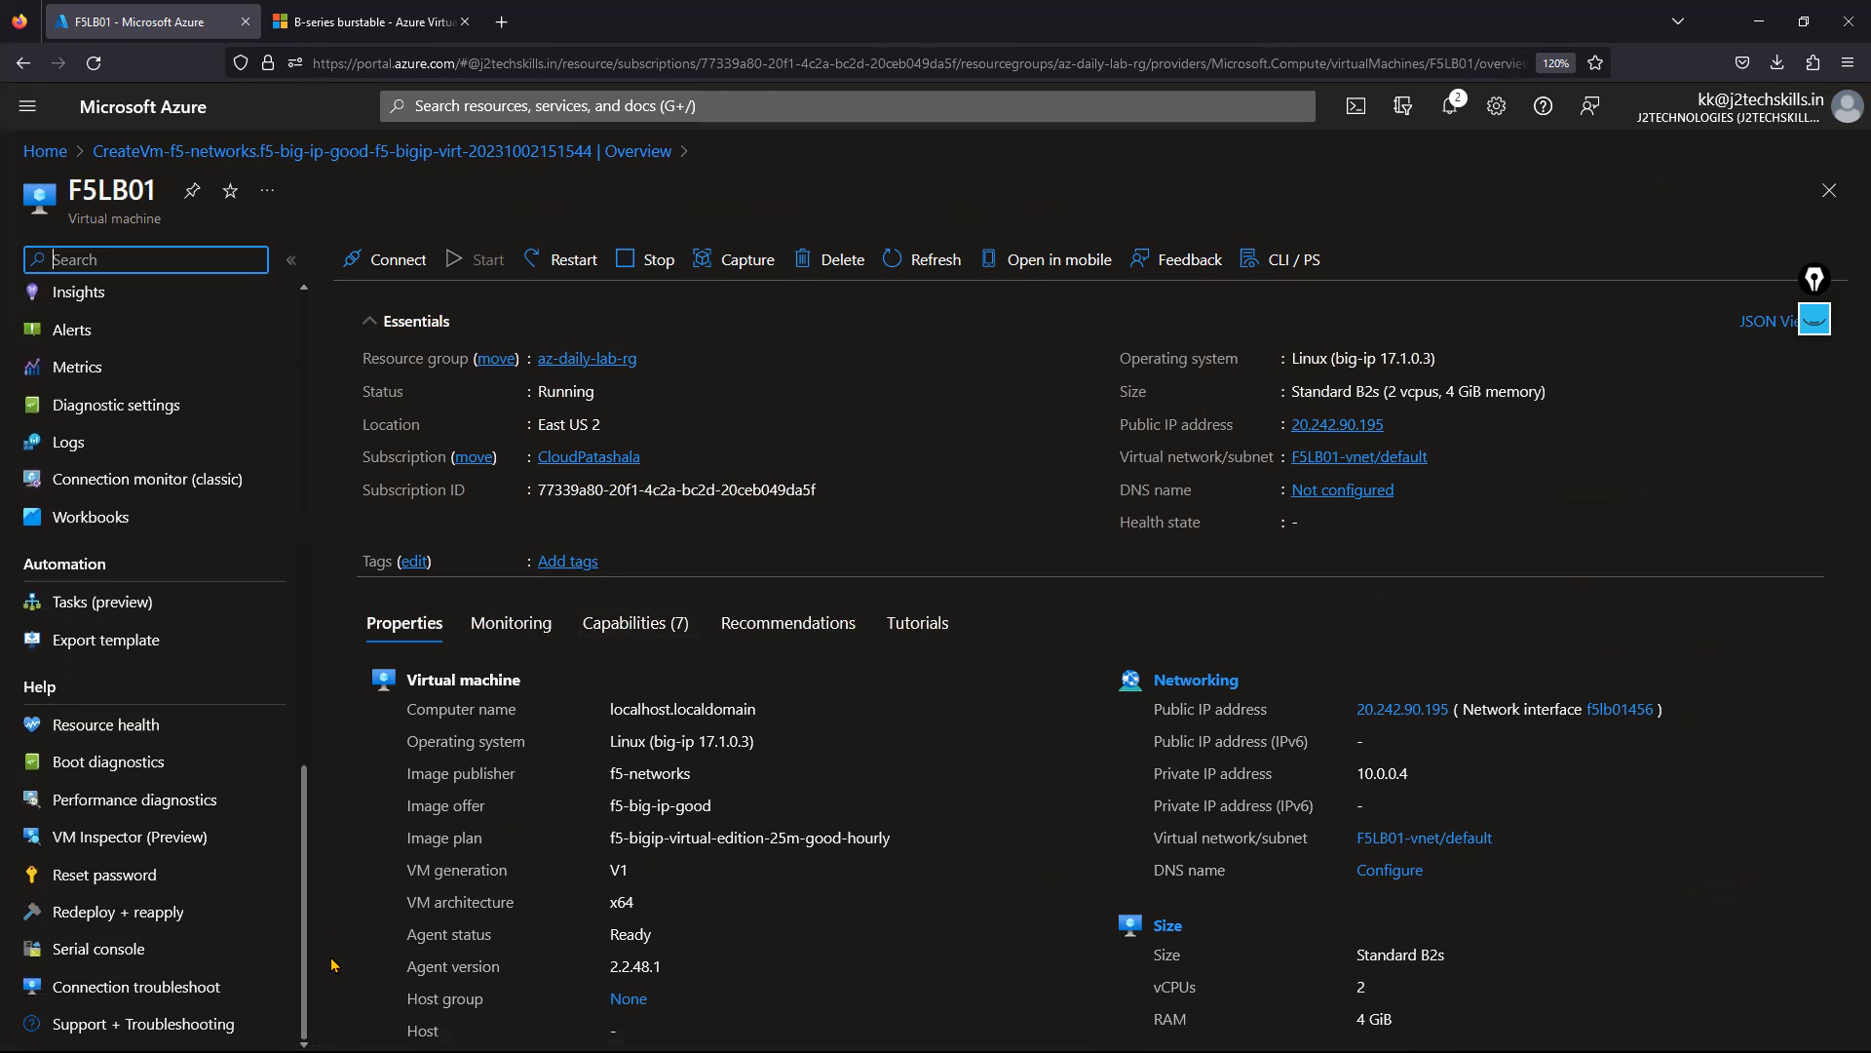
left_click(124, 760)
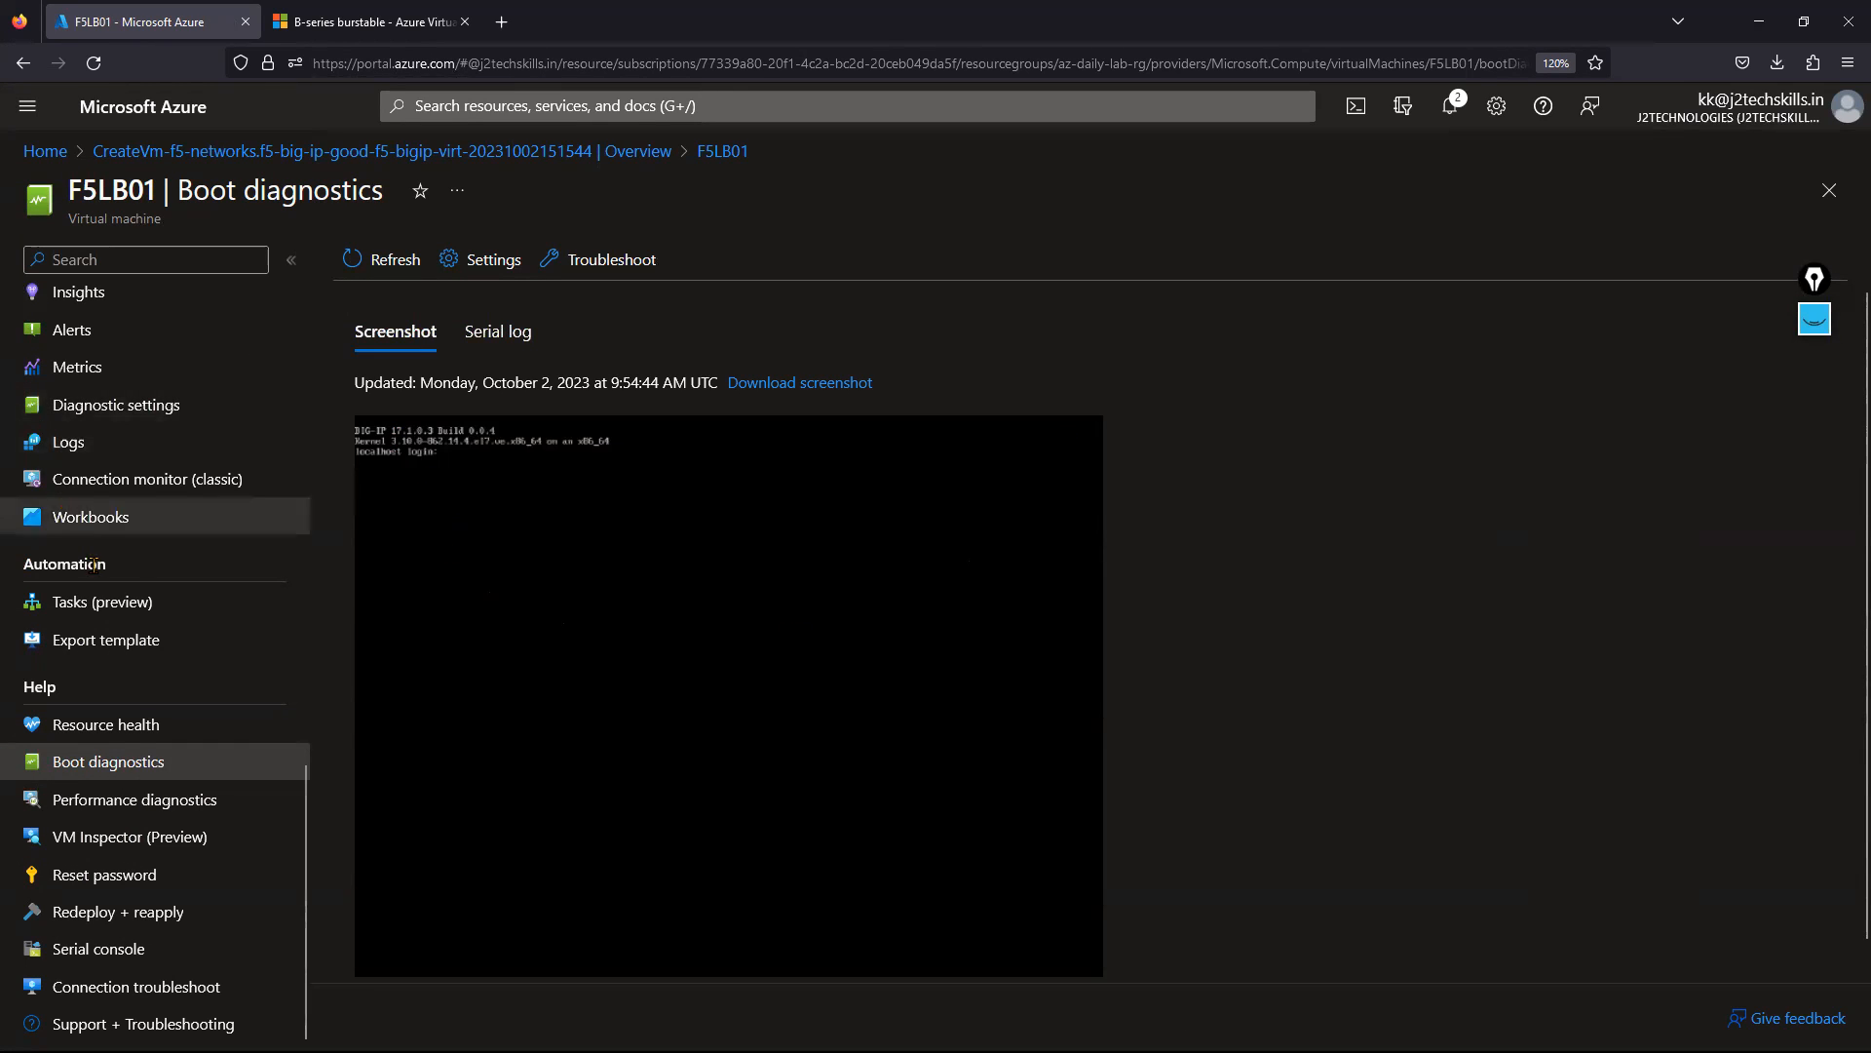
scroll(283, 585, "up", 4)
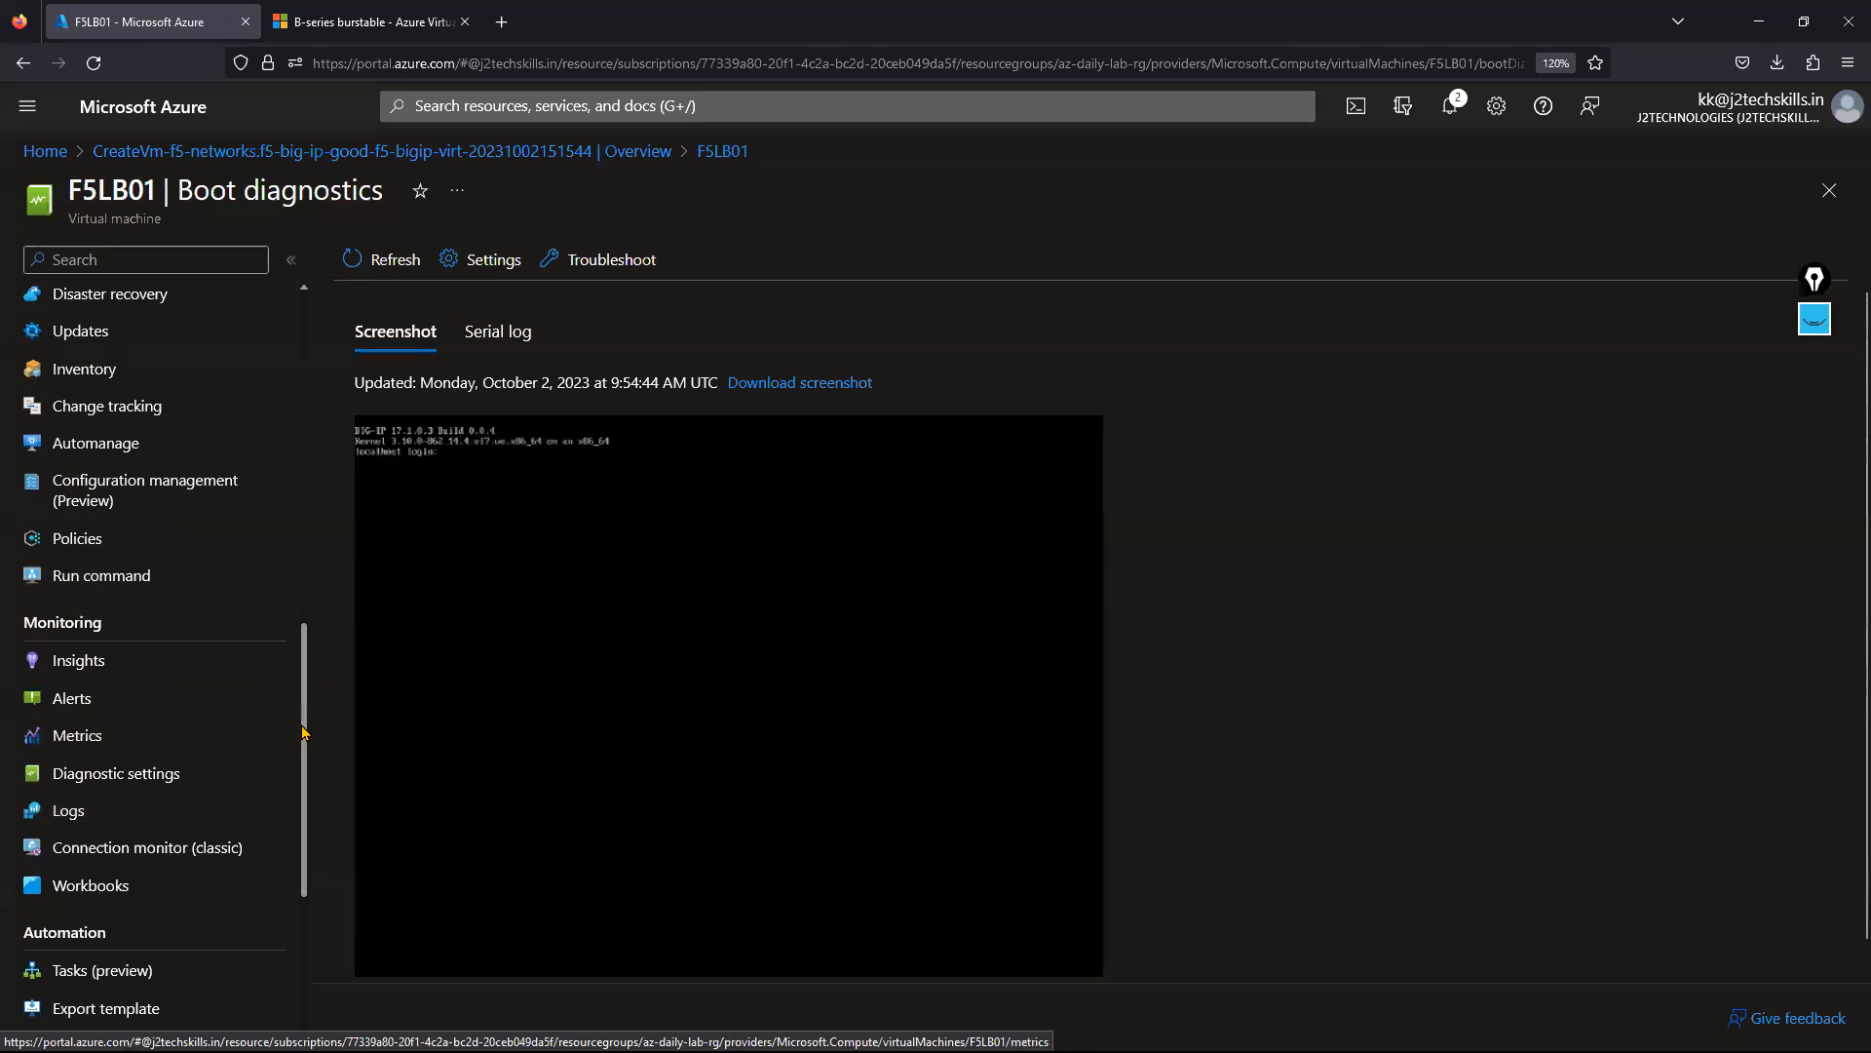
scroll(293, 683, "up", 6)
left_click(156, 308)
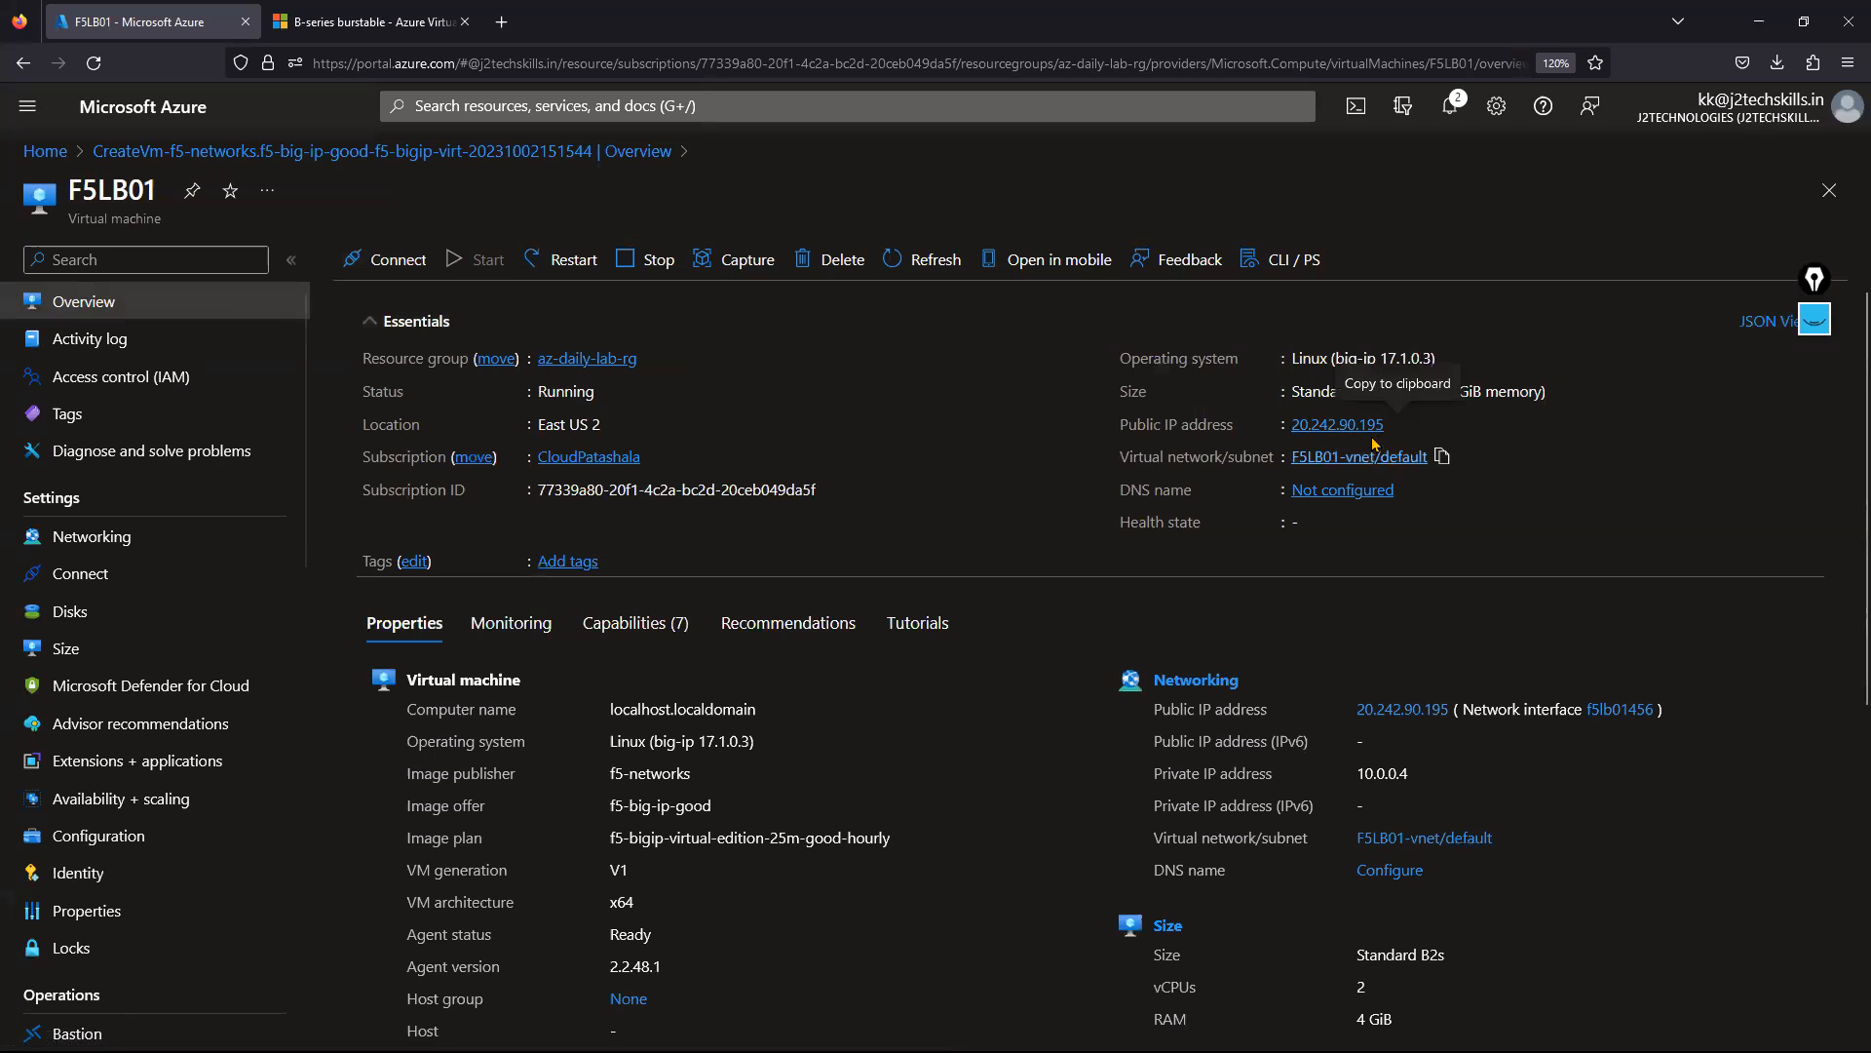
Copy public IP 20.242.90.195 and open a PuTTY SSH connection to it.
left_click(1397, 425)
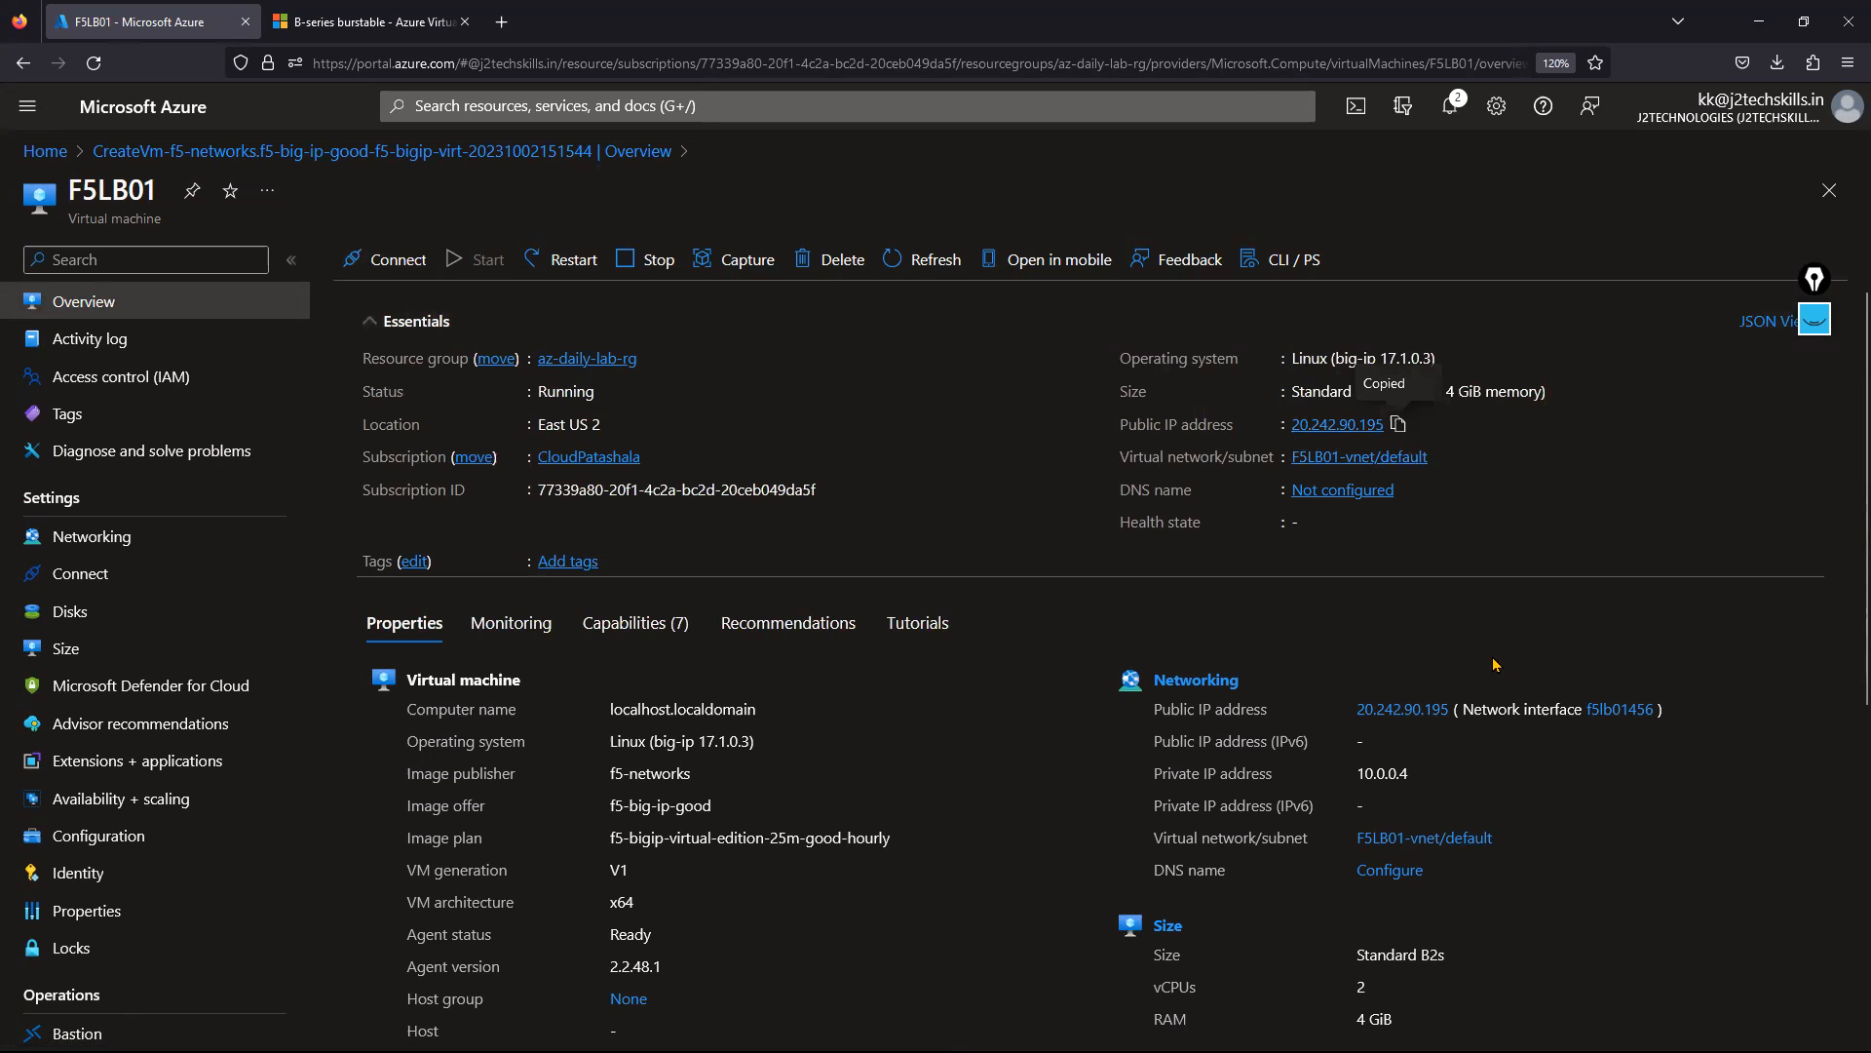
key("super+r")
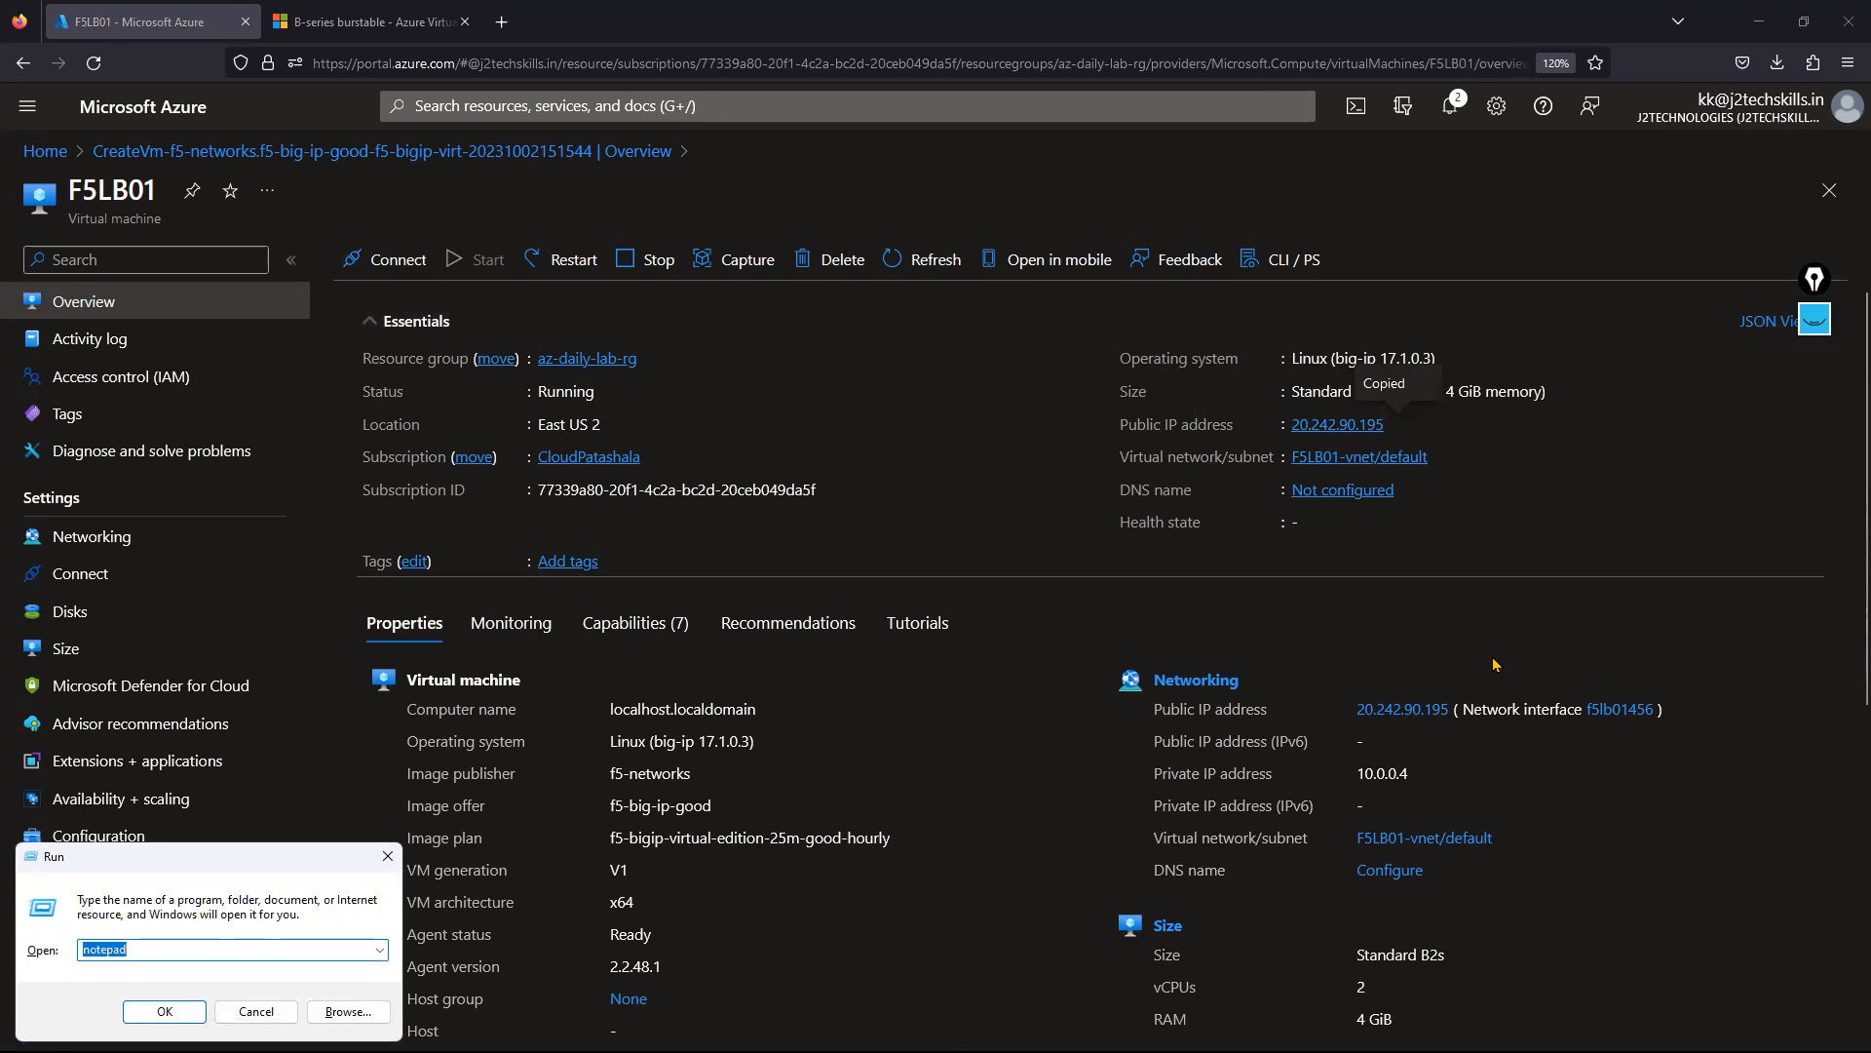
key("Return")
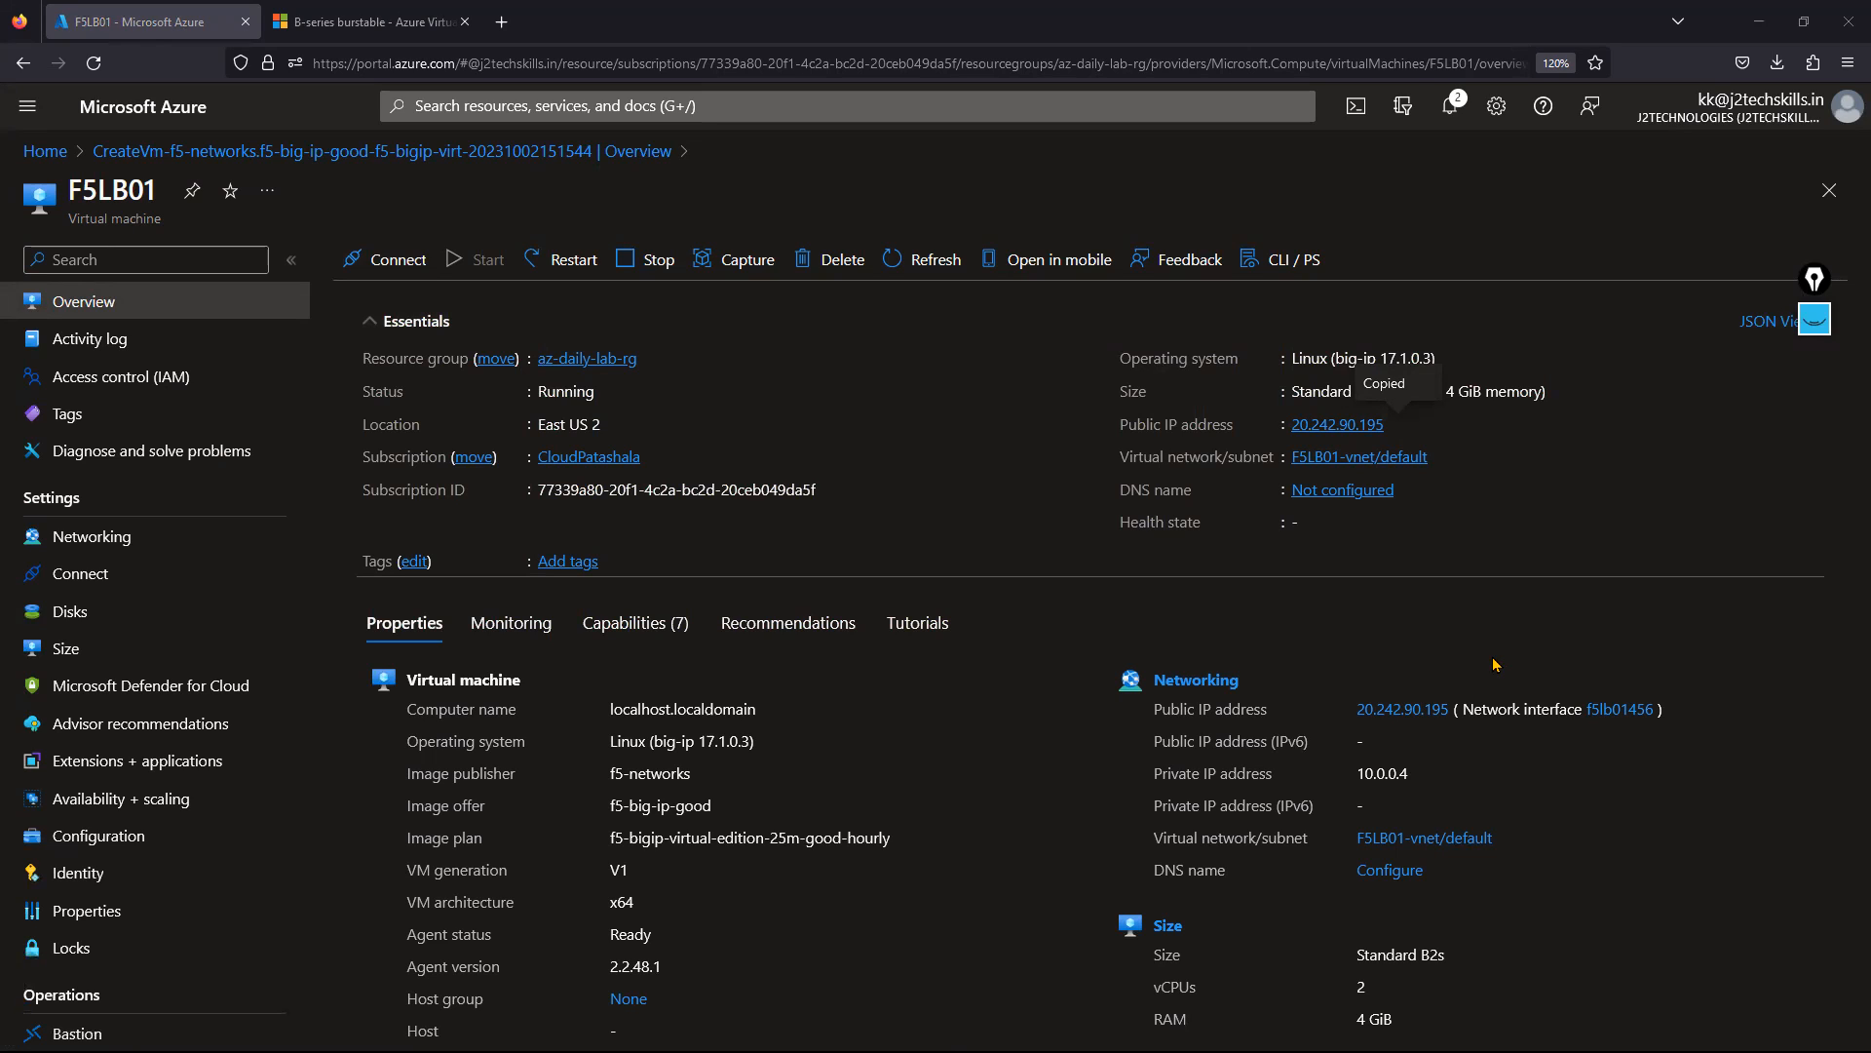
key("super")
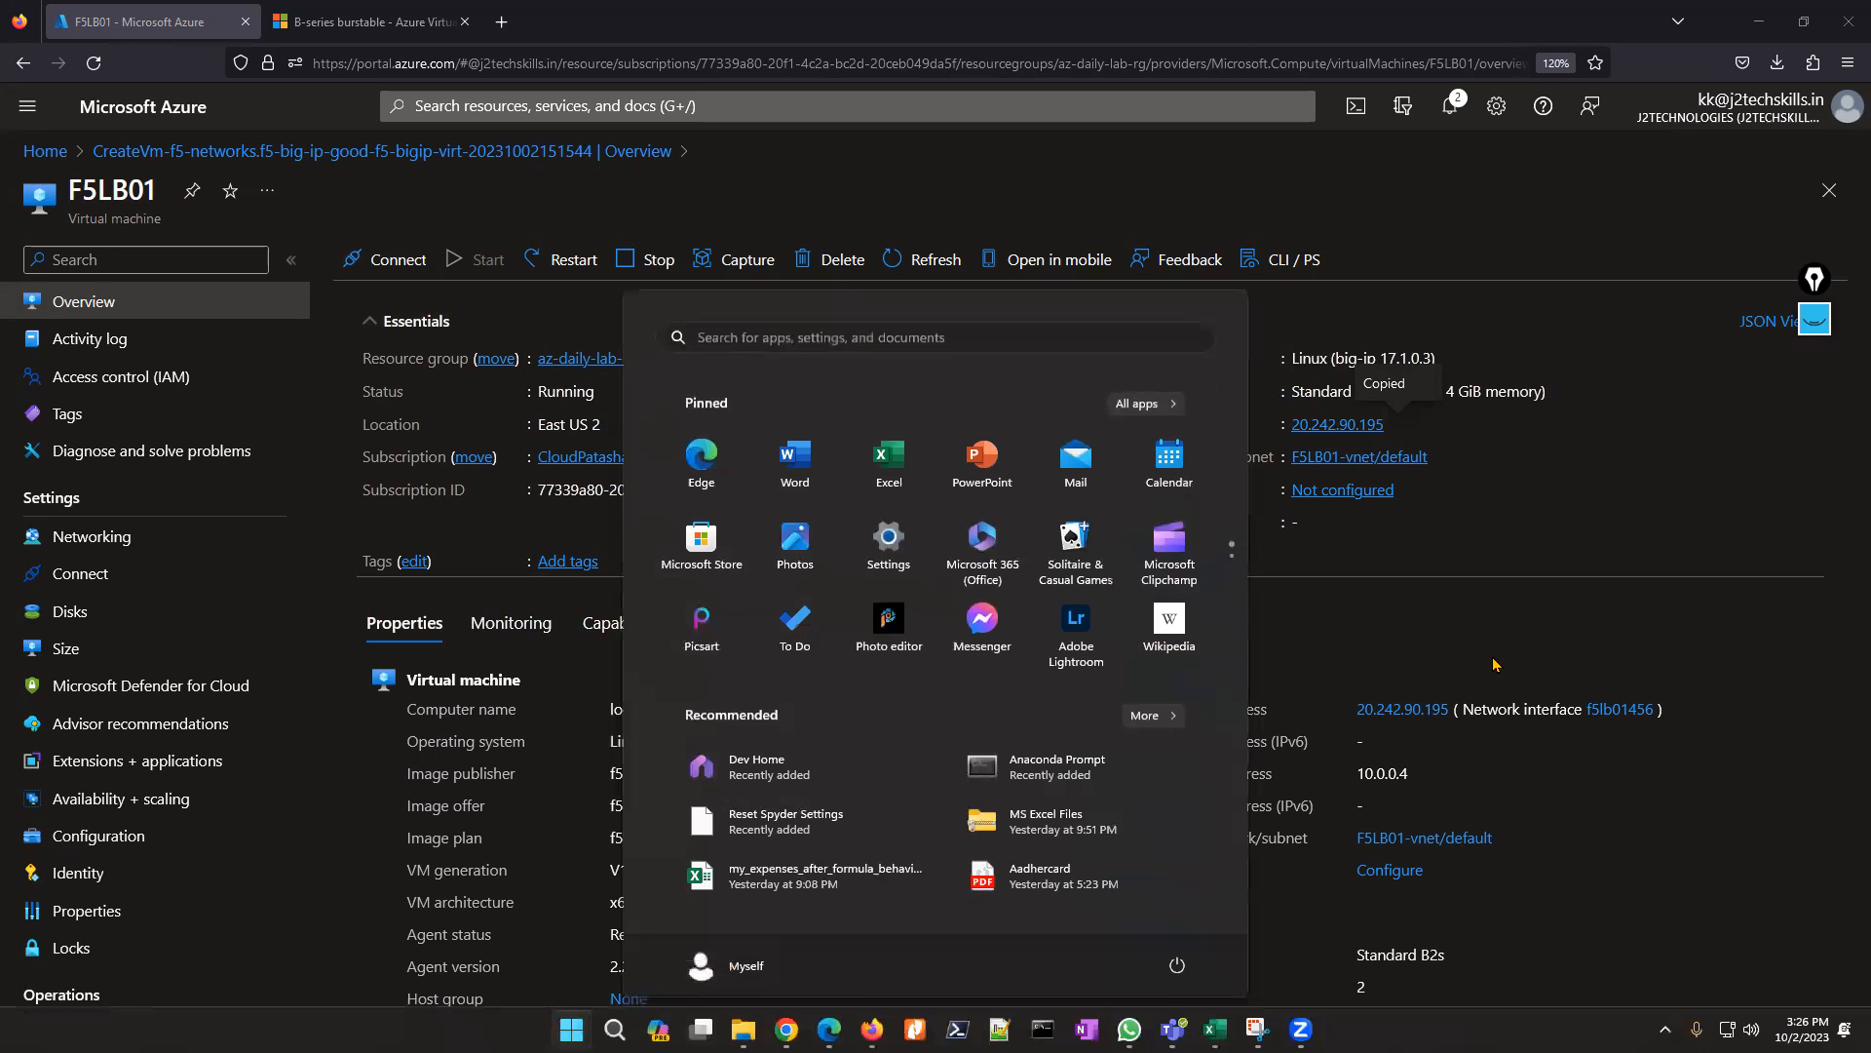
type("putty")
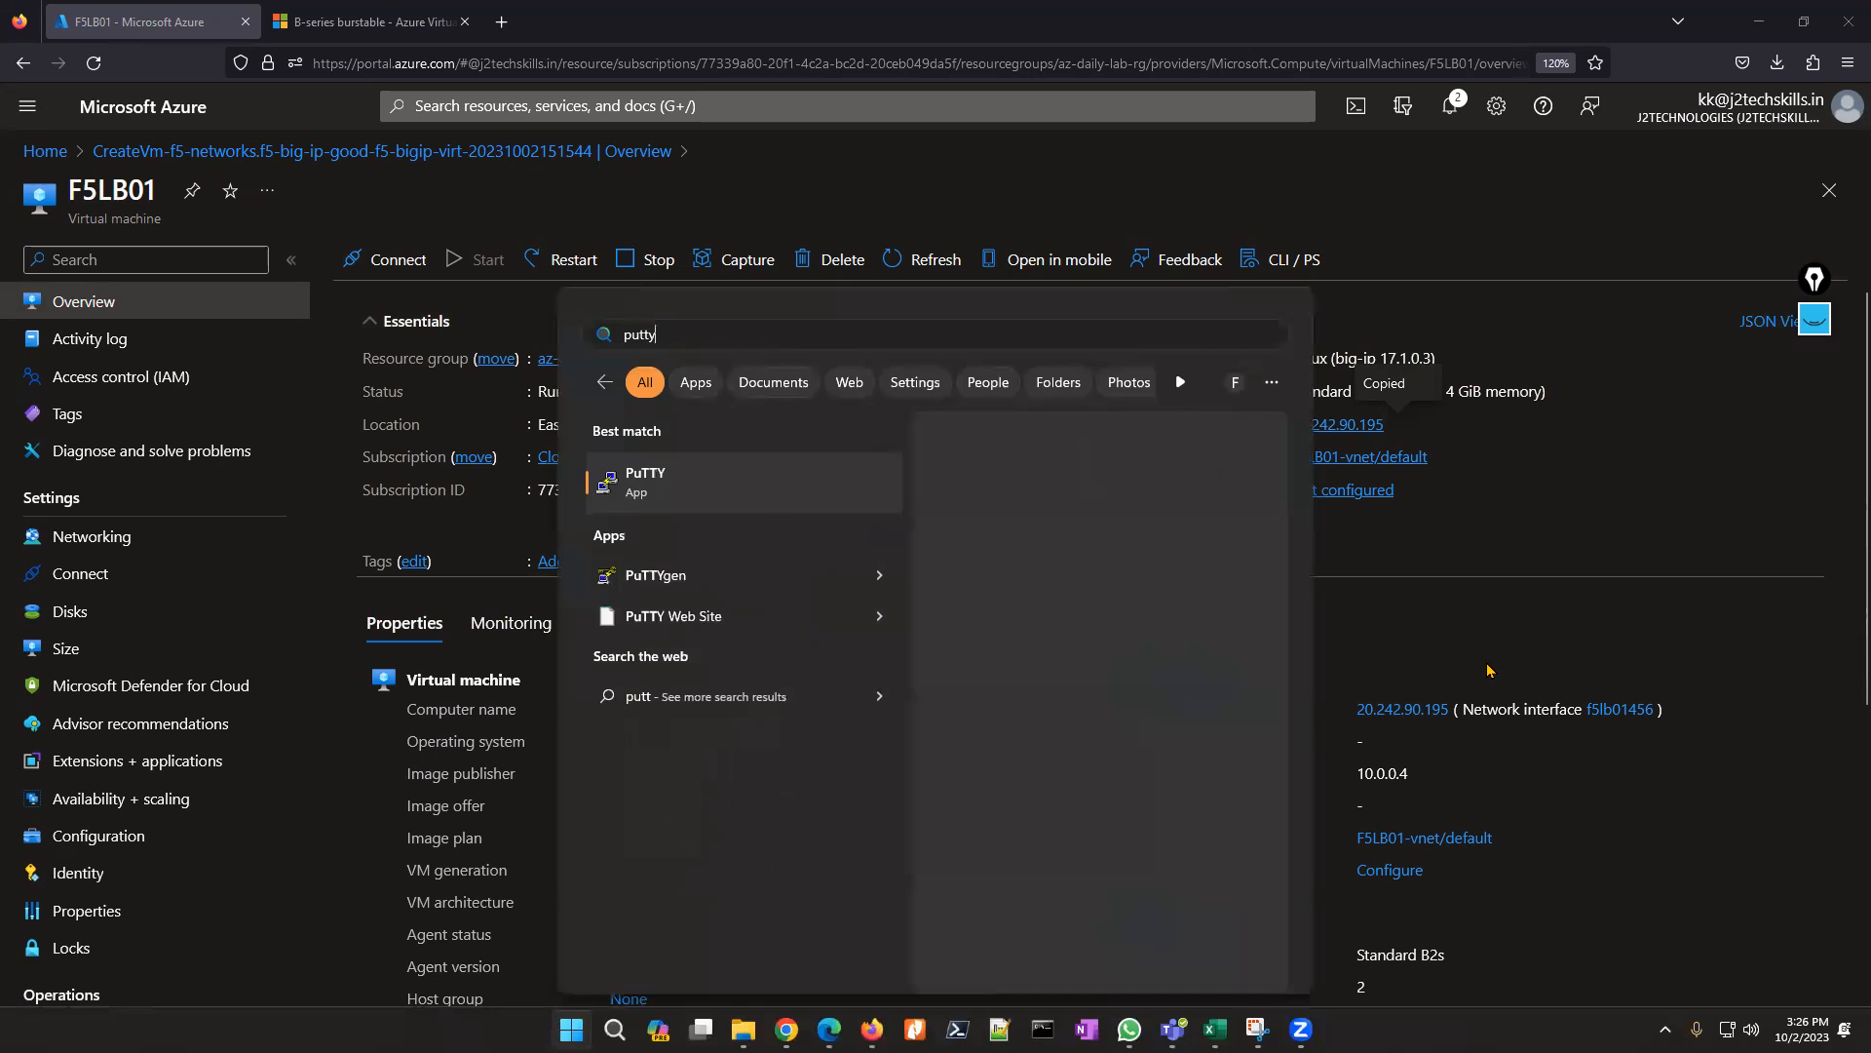
key("Return")
key("ctrl+v")
left_click(1016, 721)
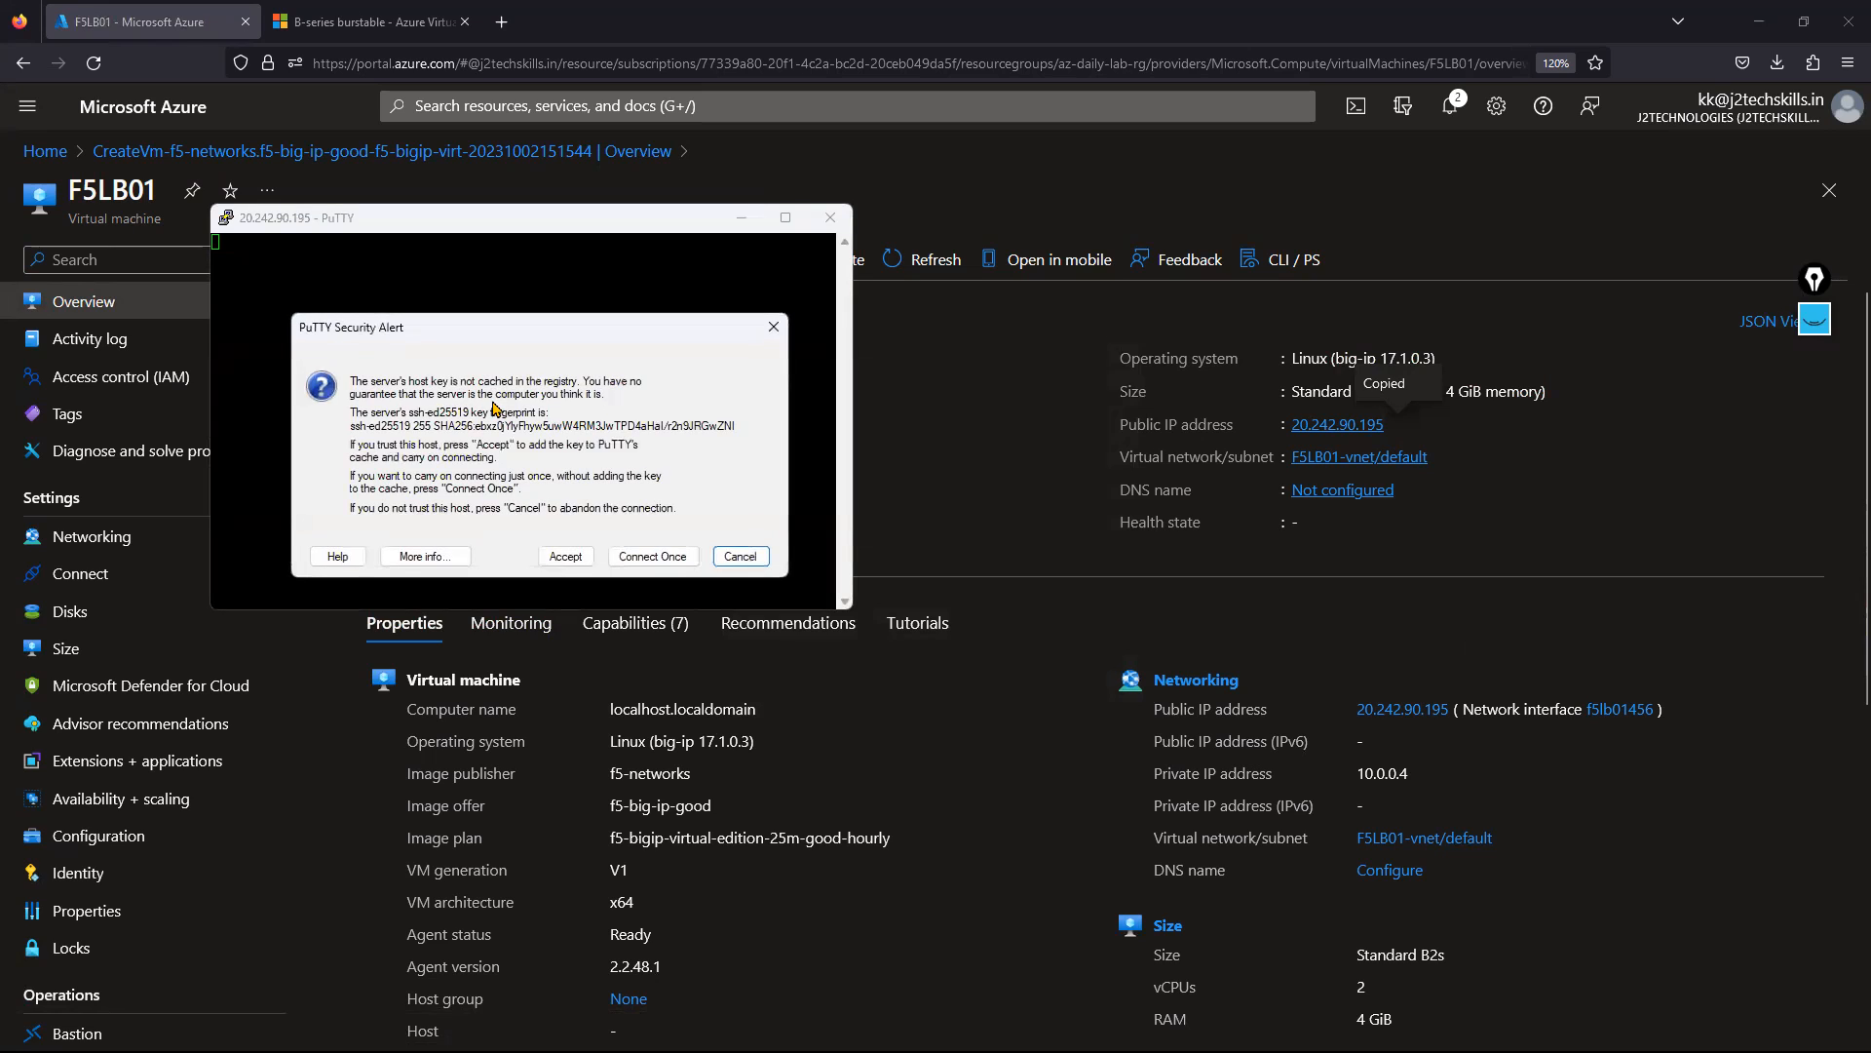
Accept the host key and log in with the admin user name and password.
left_click(563, 555)
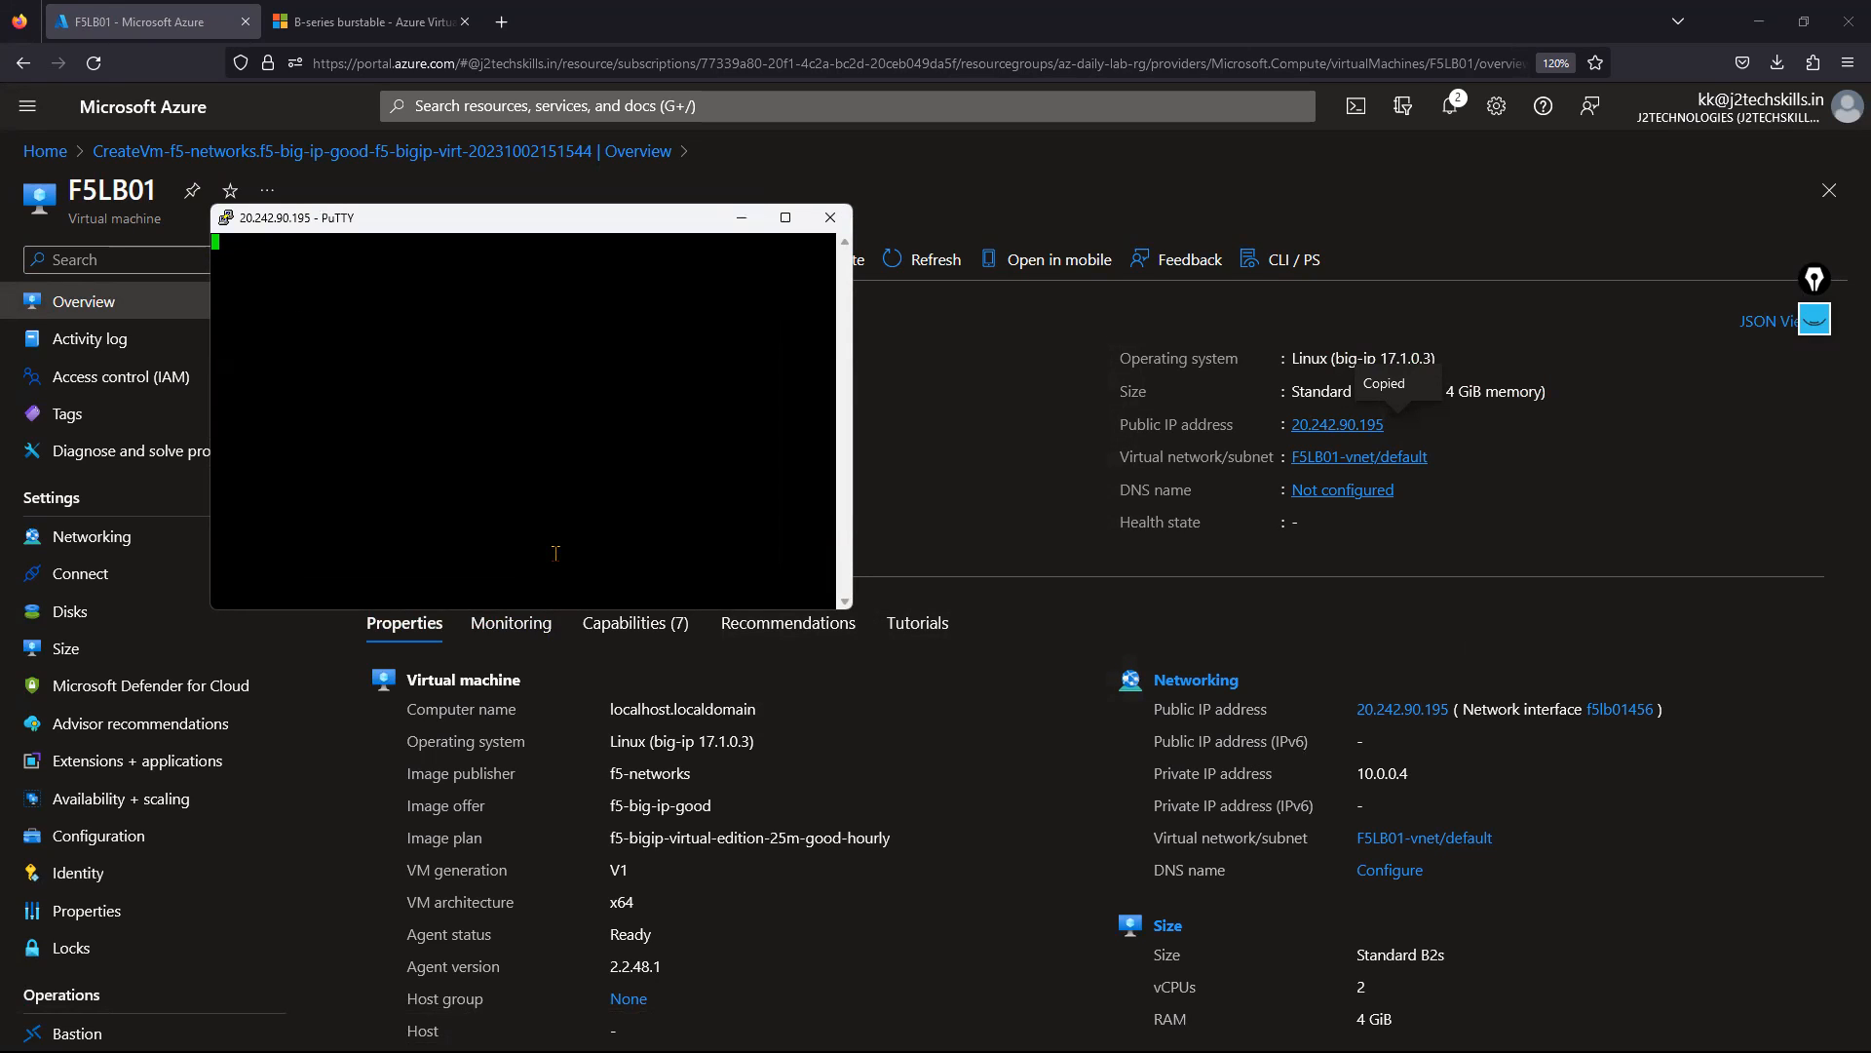
type("azadmi")
type("n")
key("Return")
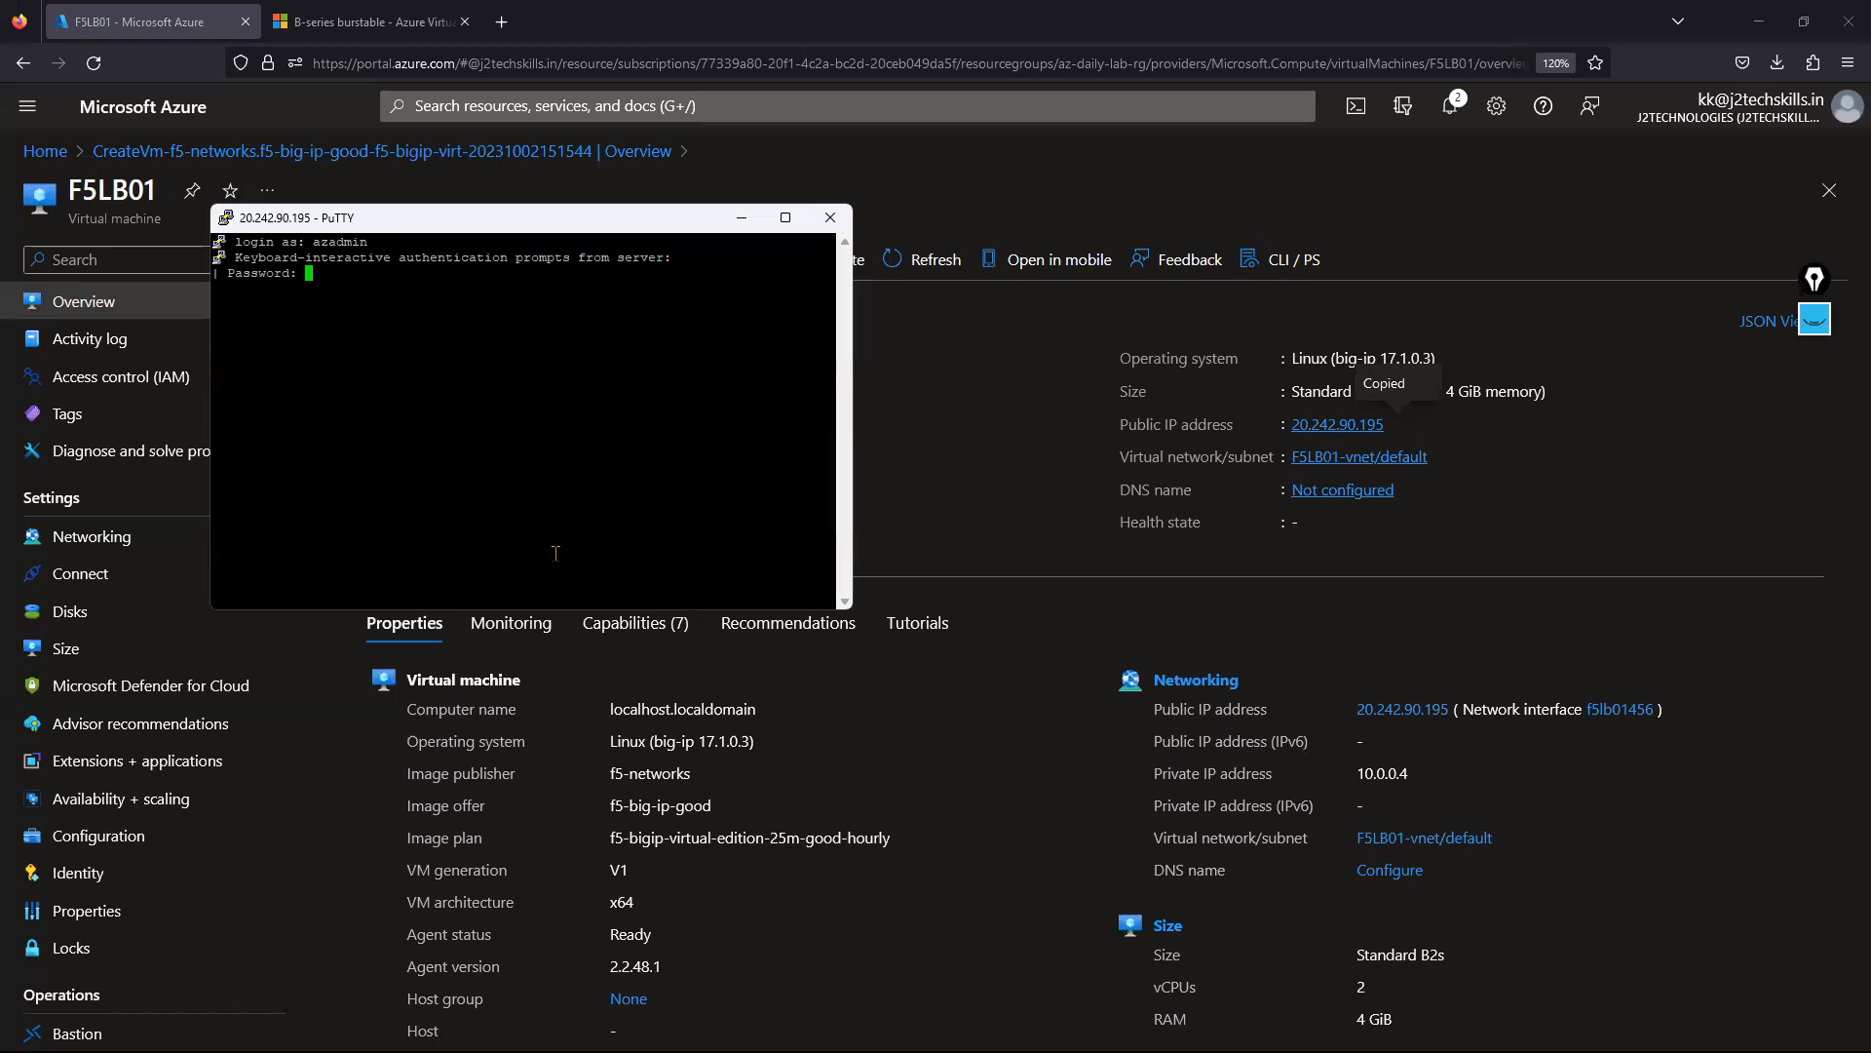
key("Return")
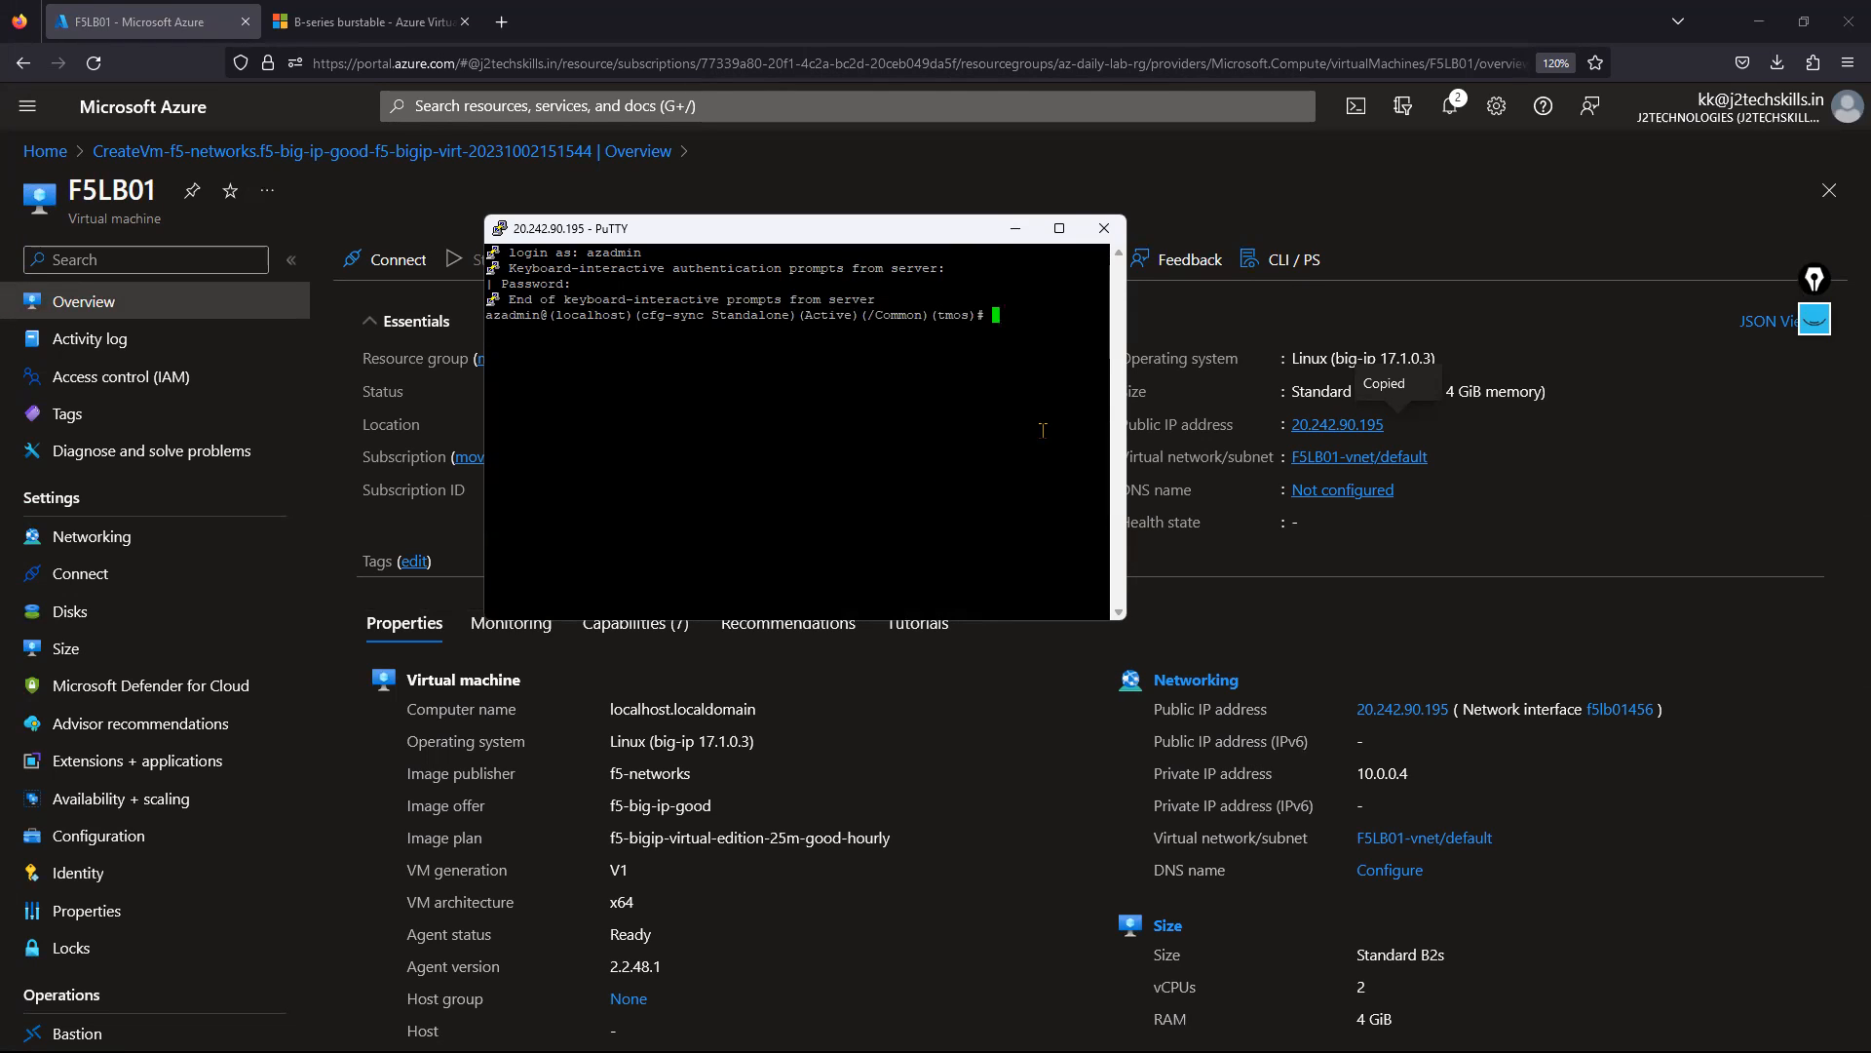
Maximize the PuTTY terminal showing the BIG-IP tmos prompt.
left_click(1016, 228)
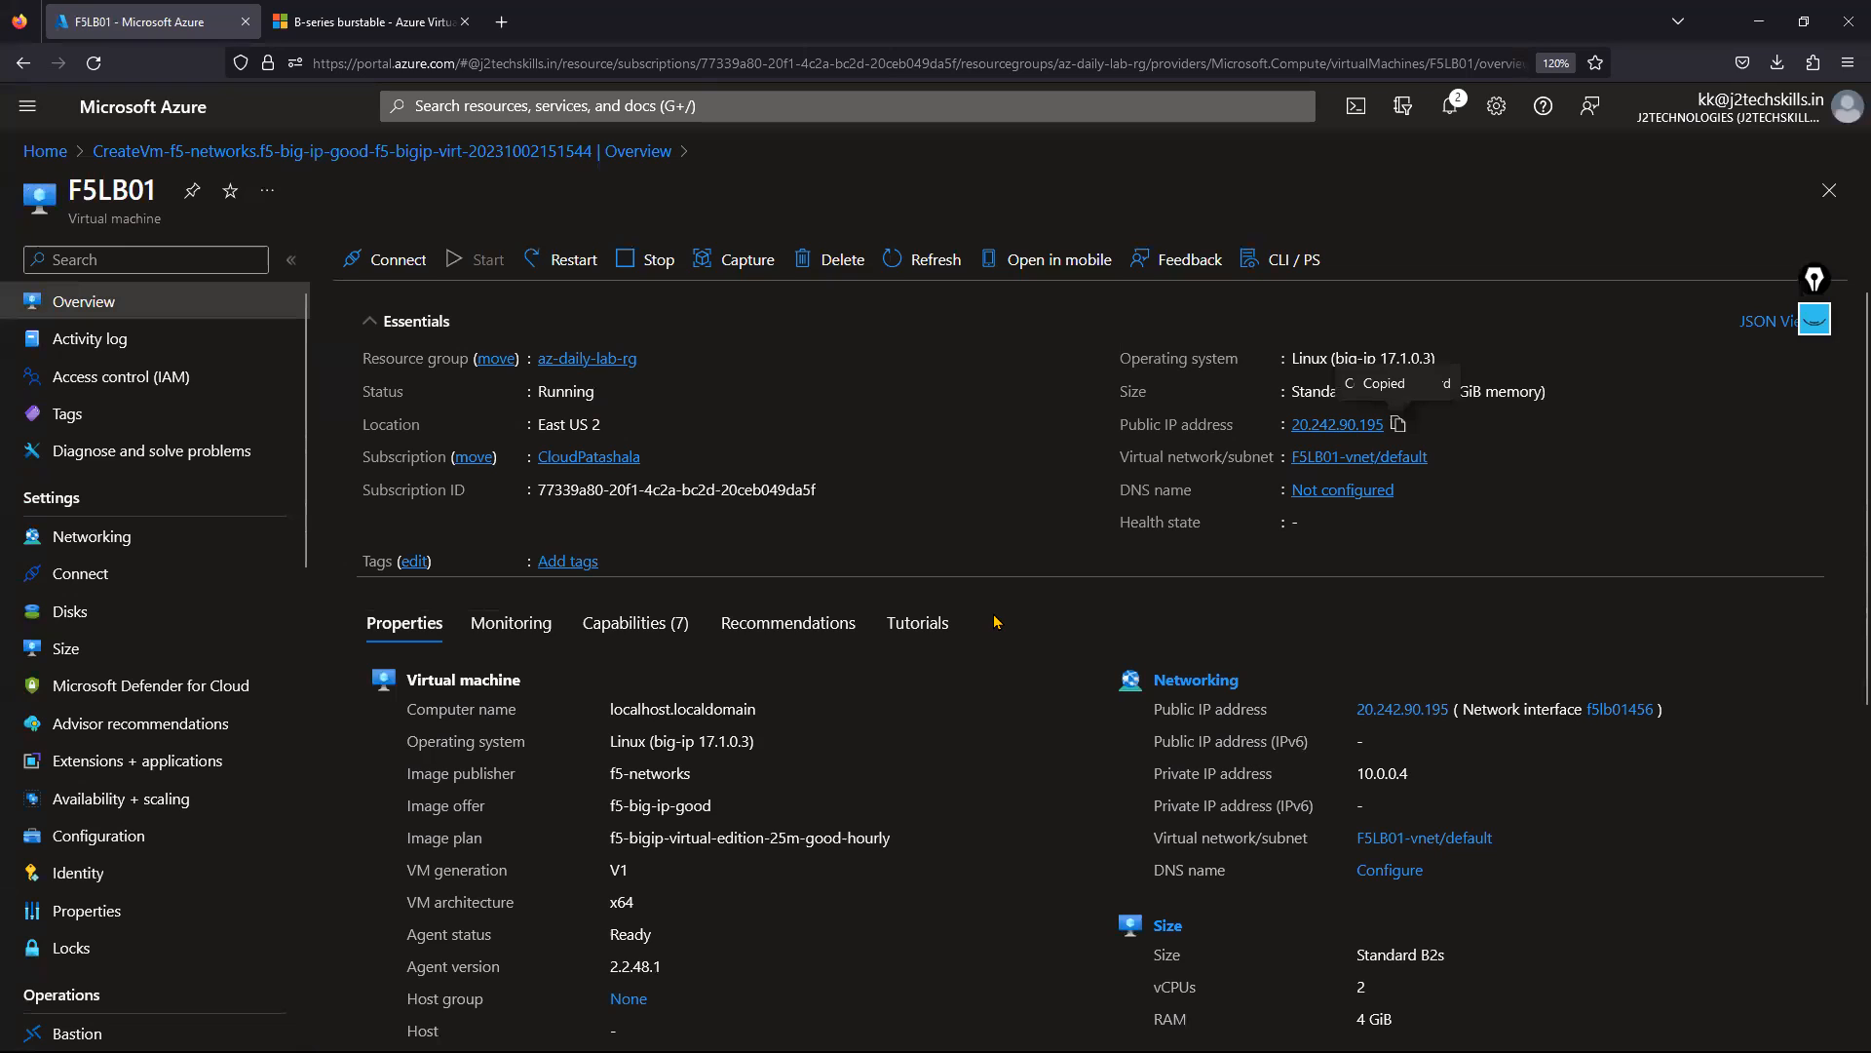
key("alt+Tab")
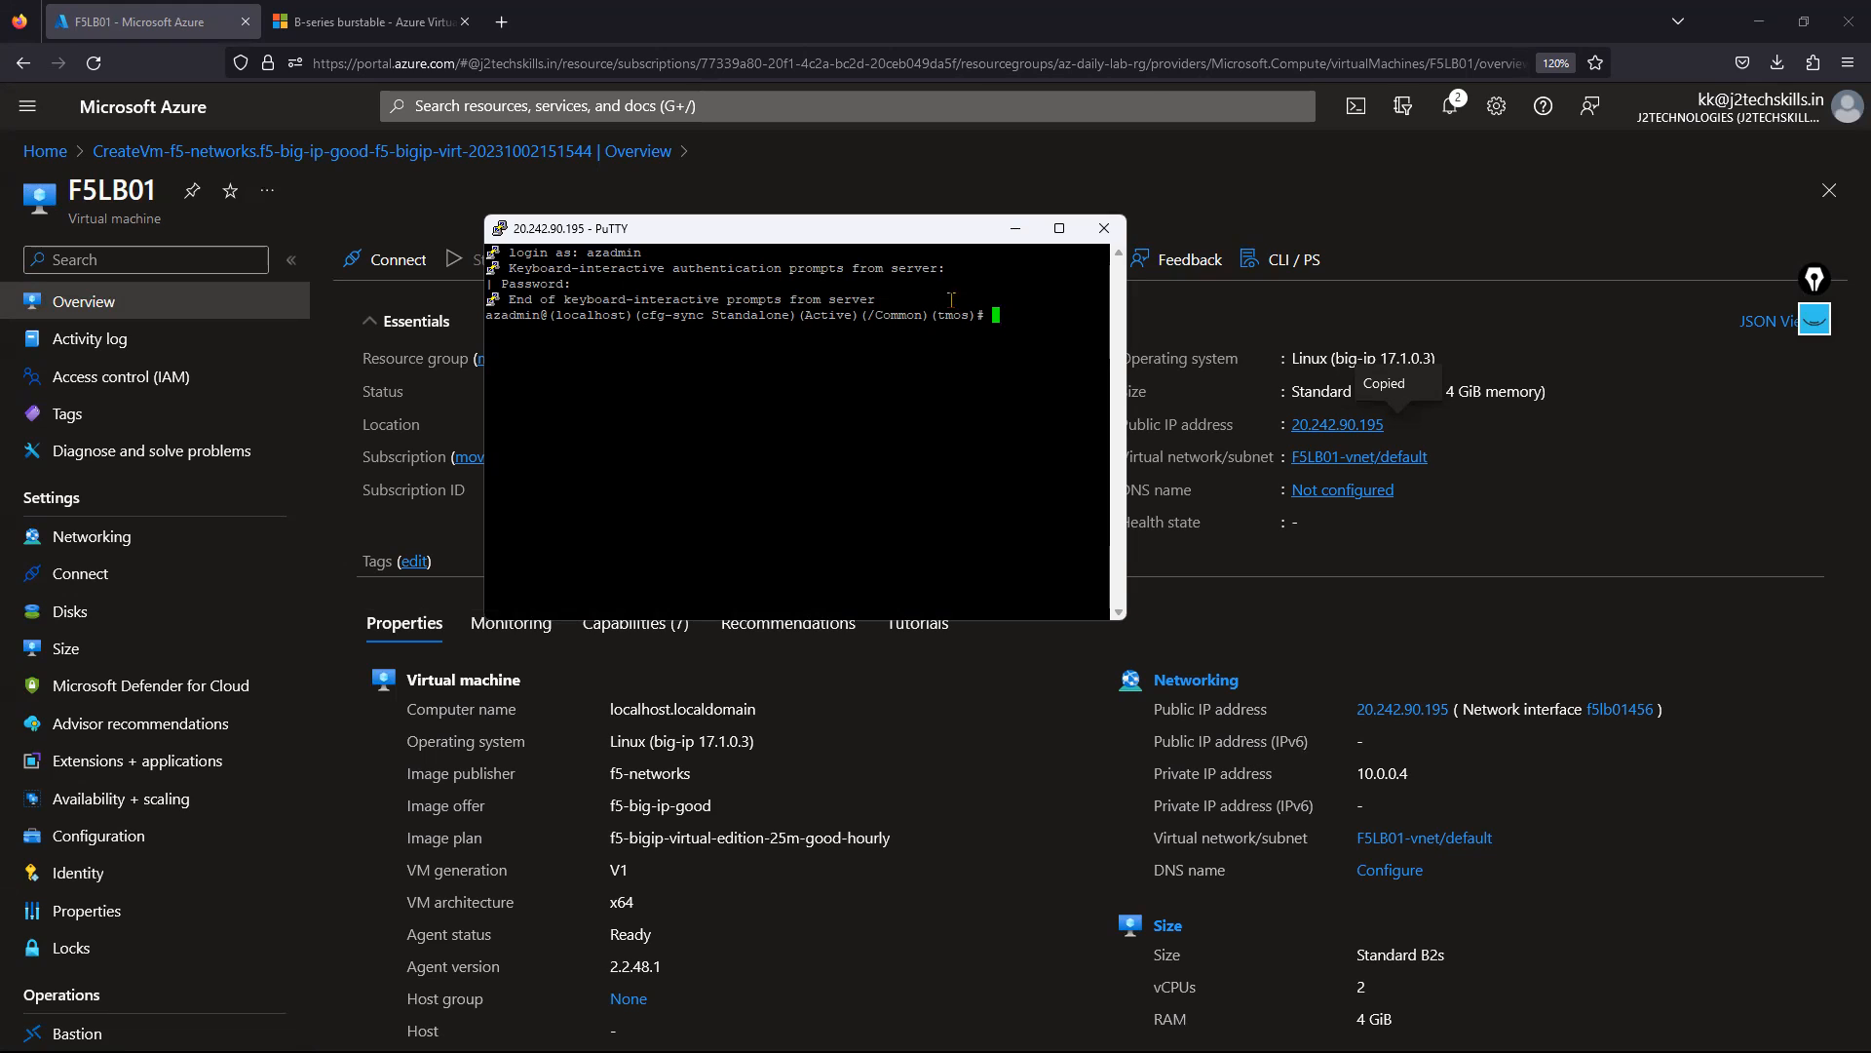
left_click(1059, 228)
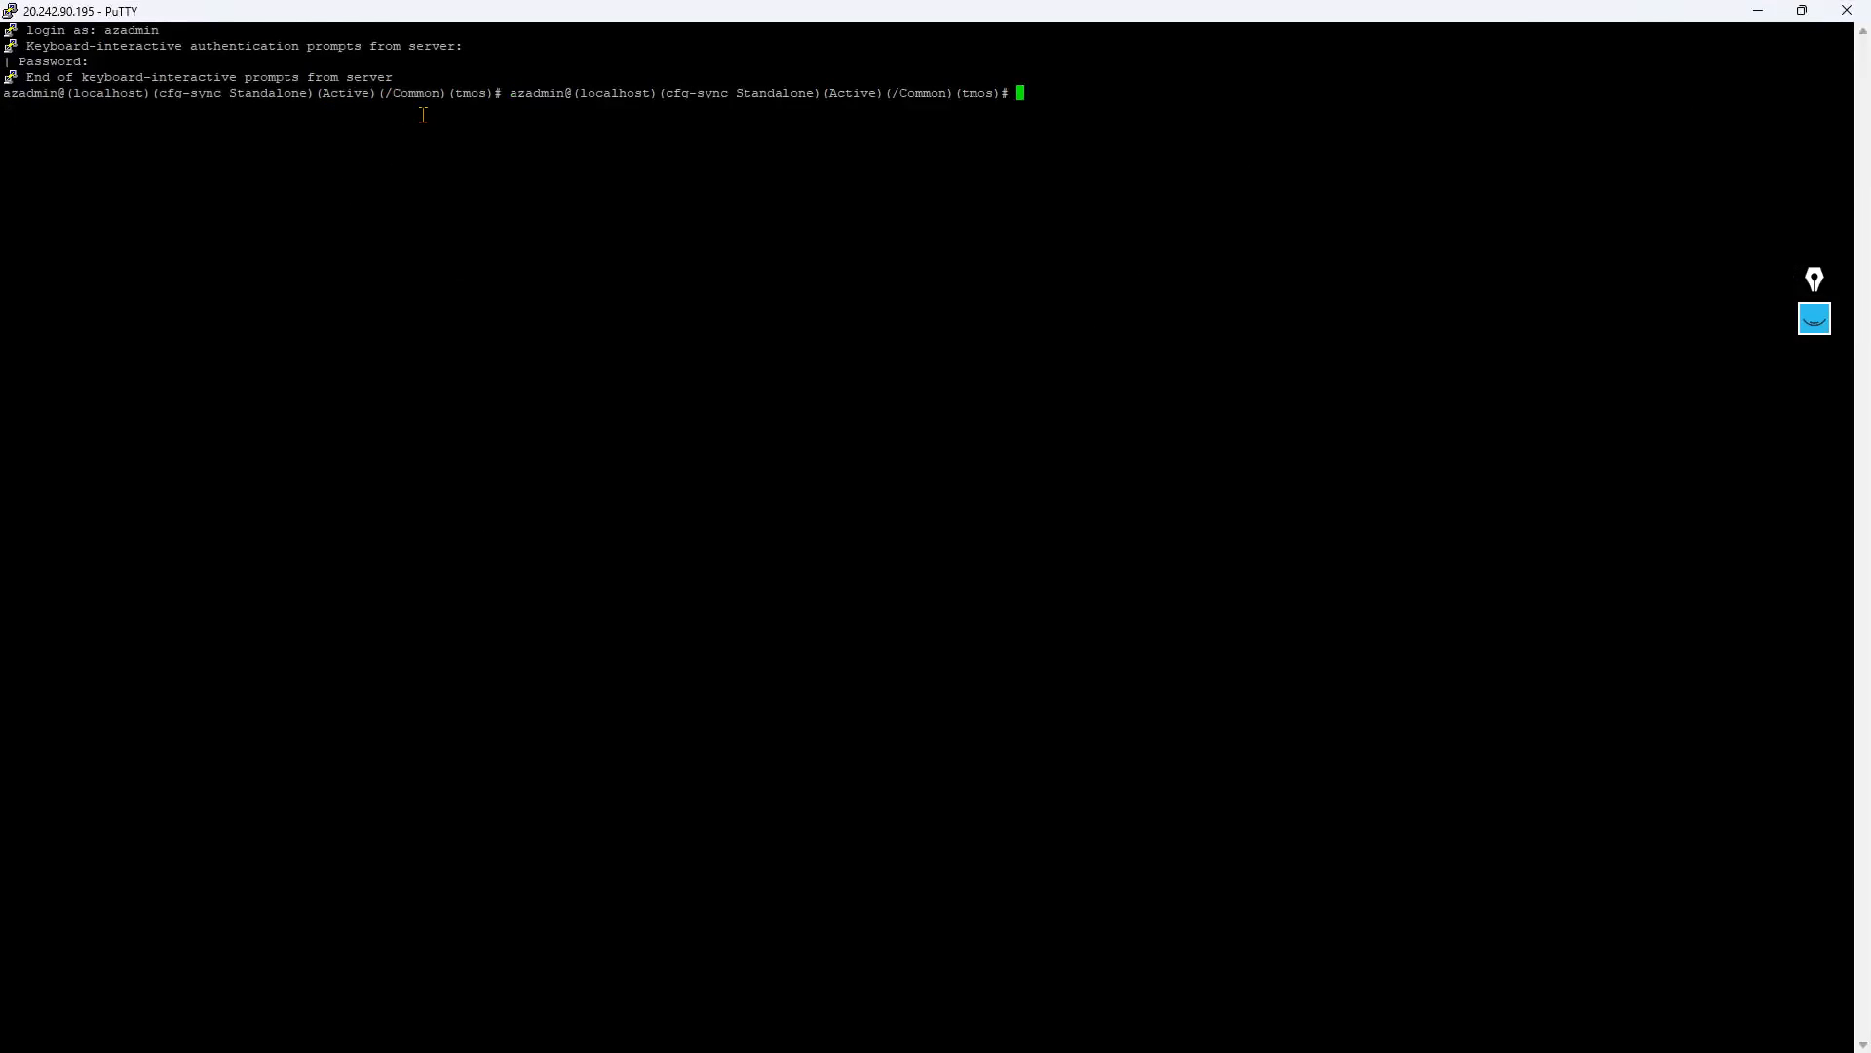
Close the PuTTY session and confirm the exit.
left_click(1846, 10)
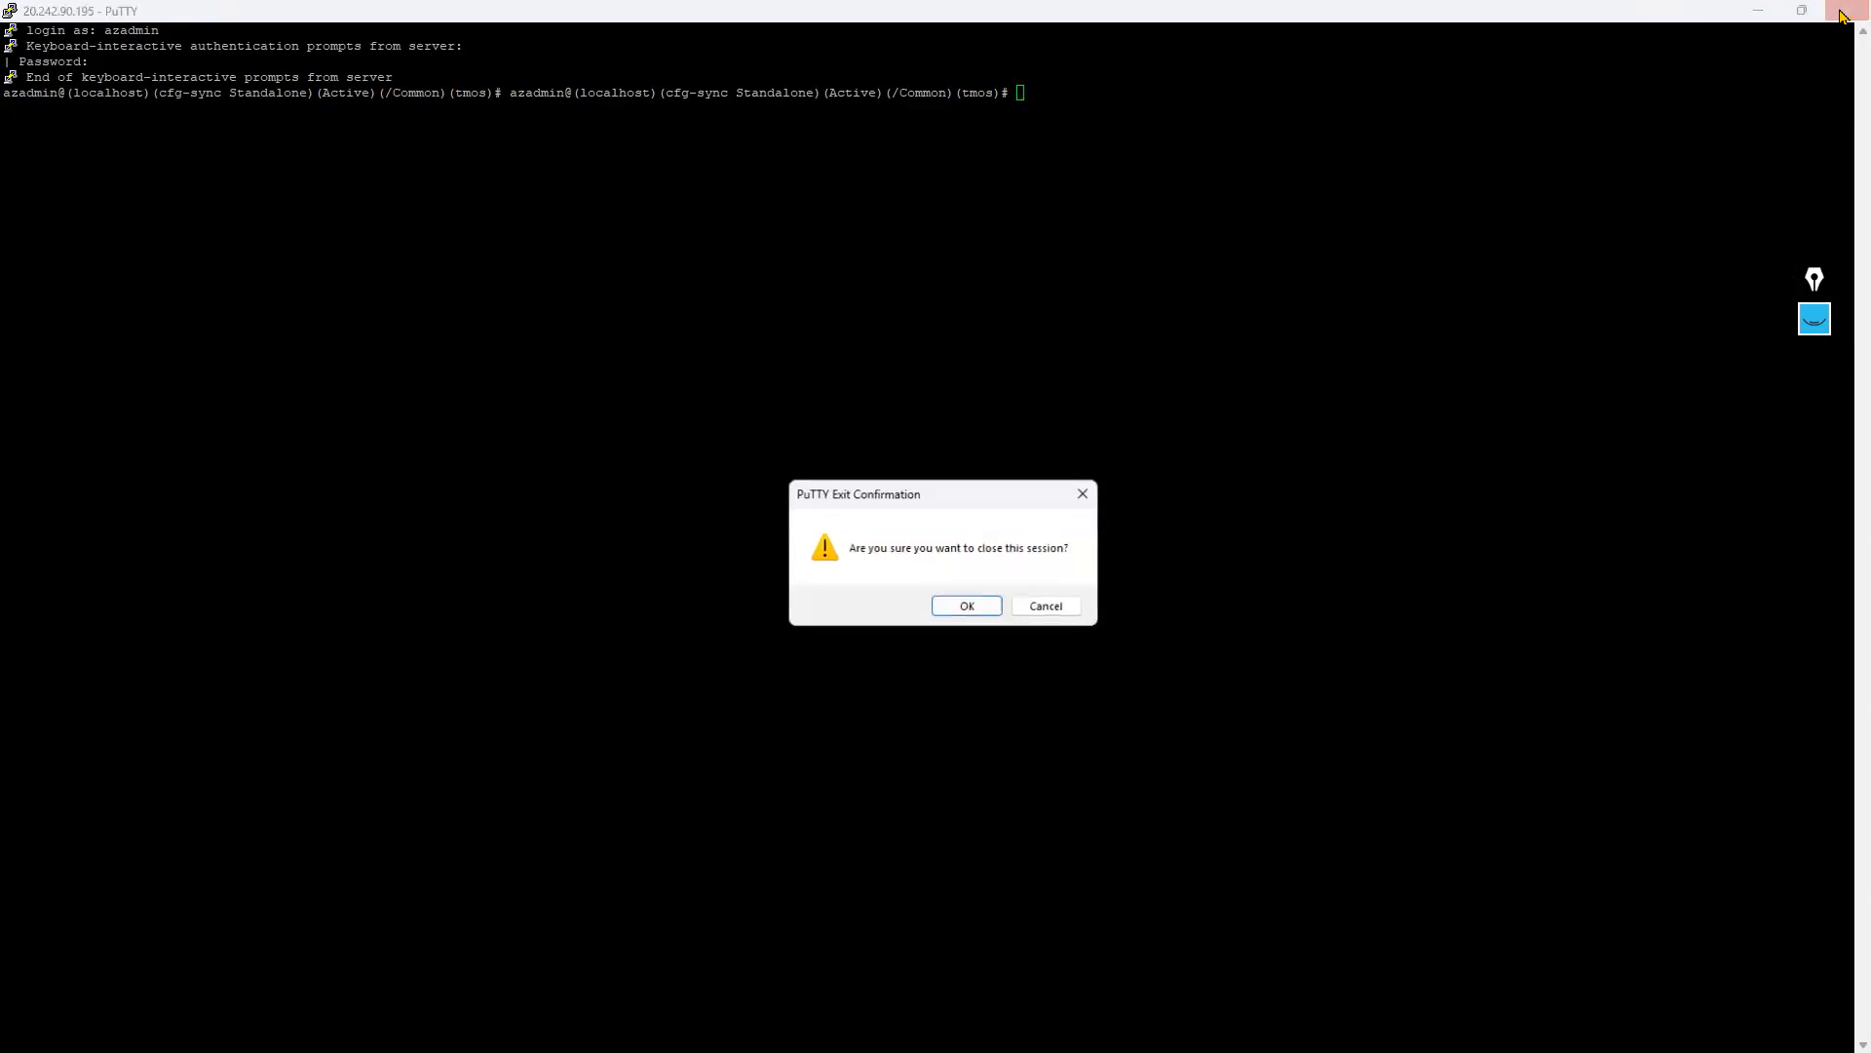
left_click(965, 605)
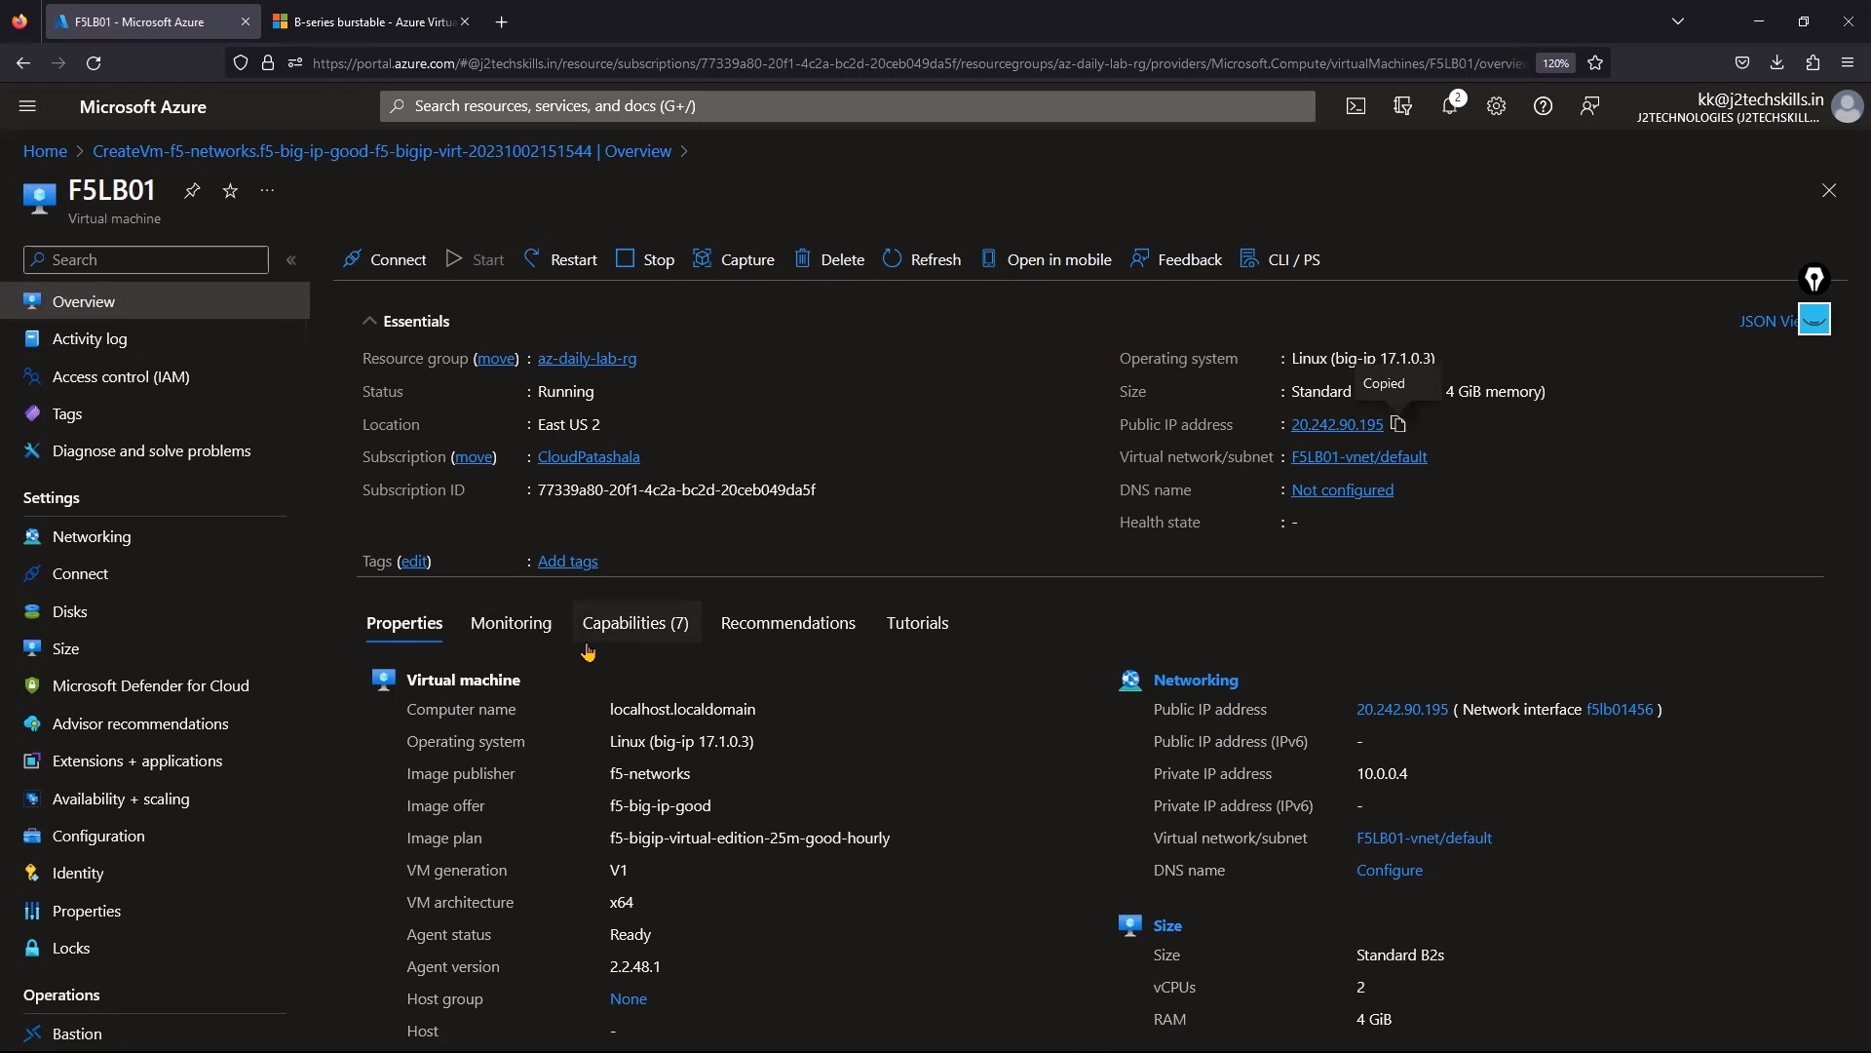
Open the F5LB01-vnet virtual network from the VM overview.
left_click(581, 103)
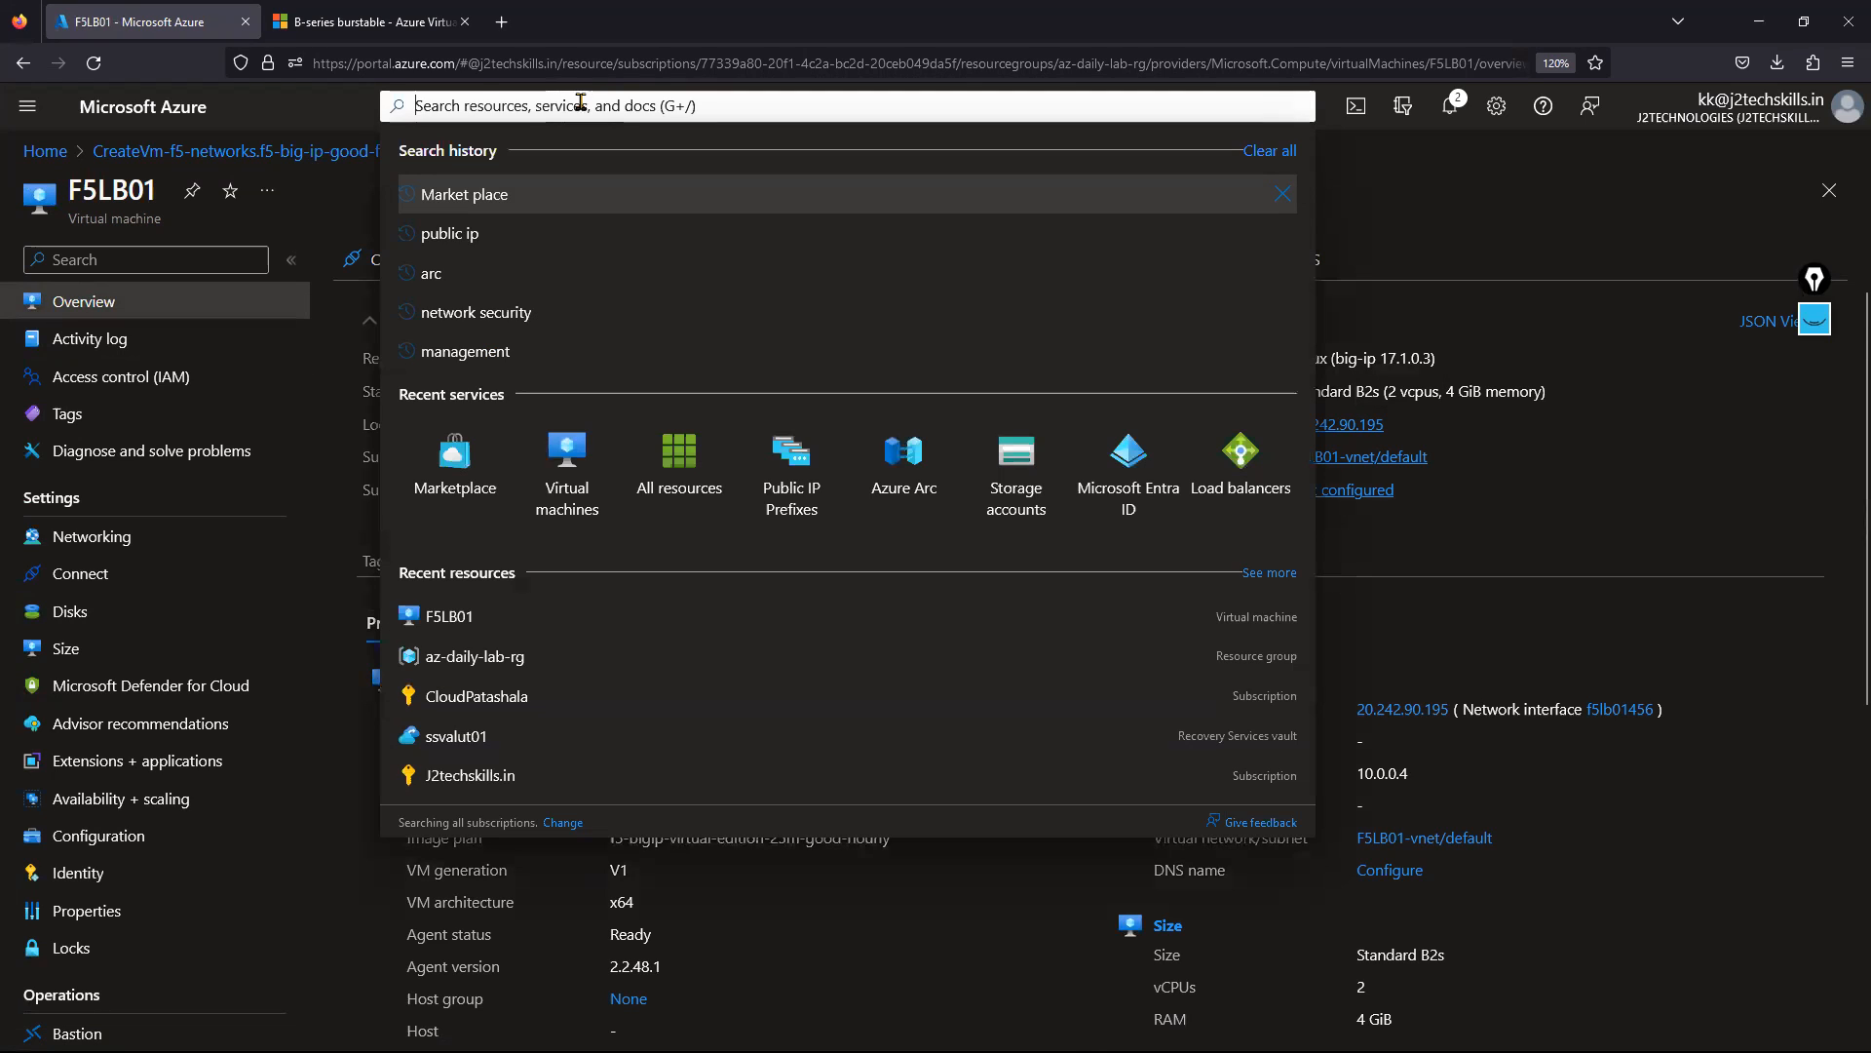
left_click(1441, 532)
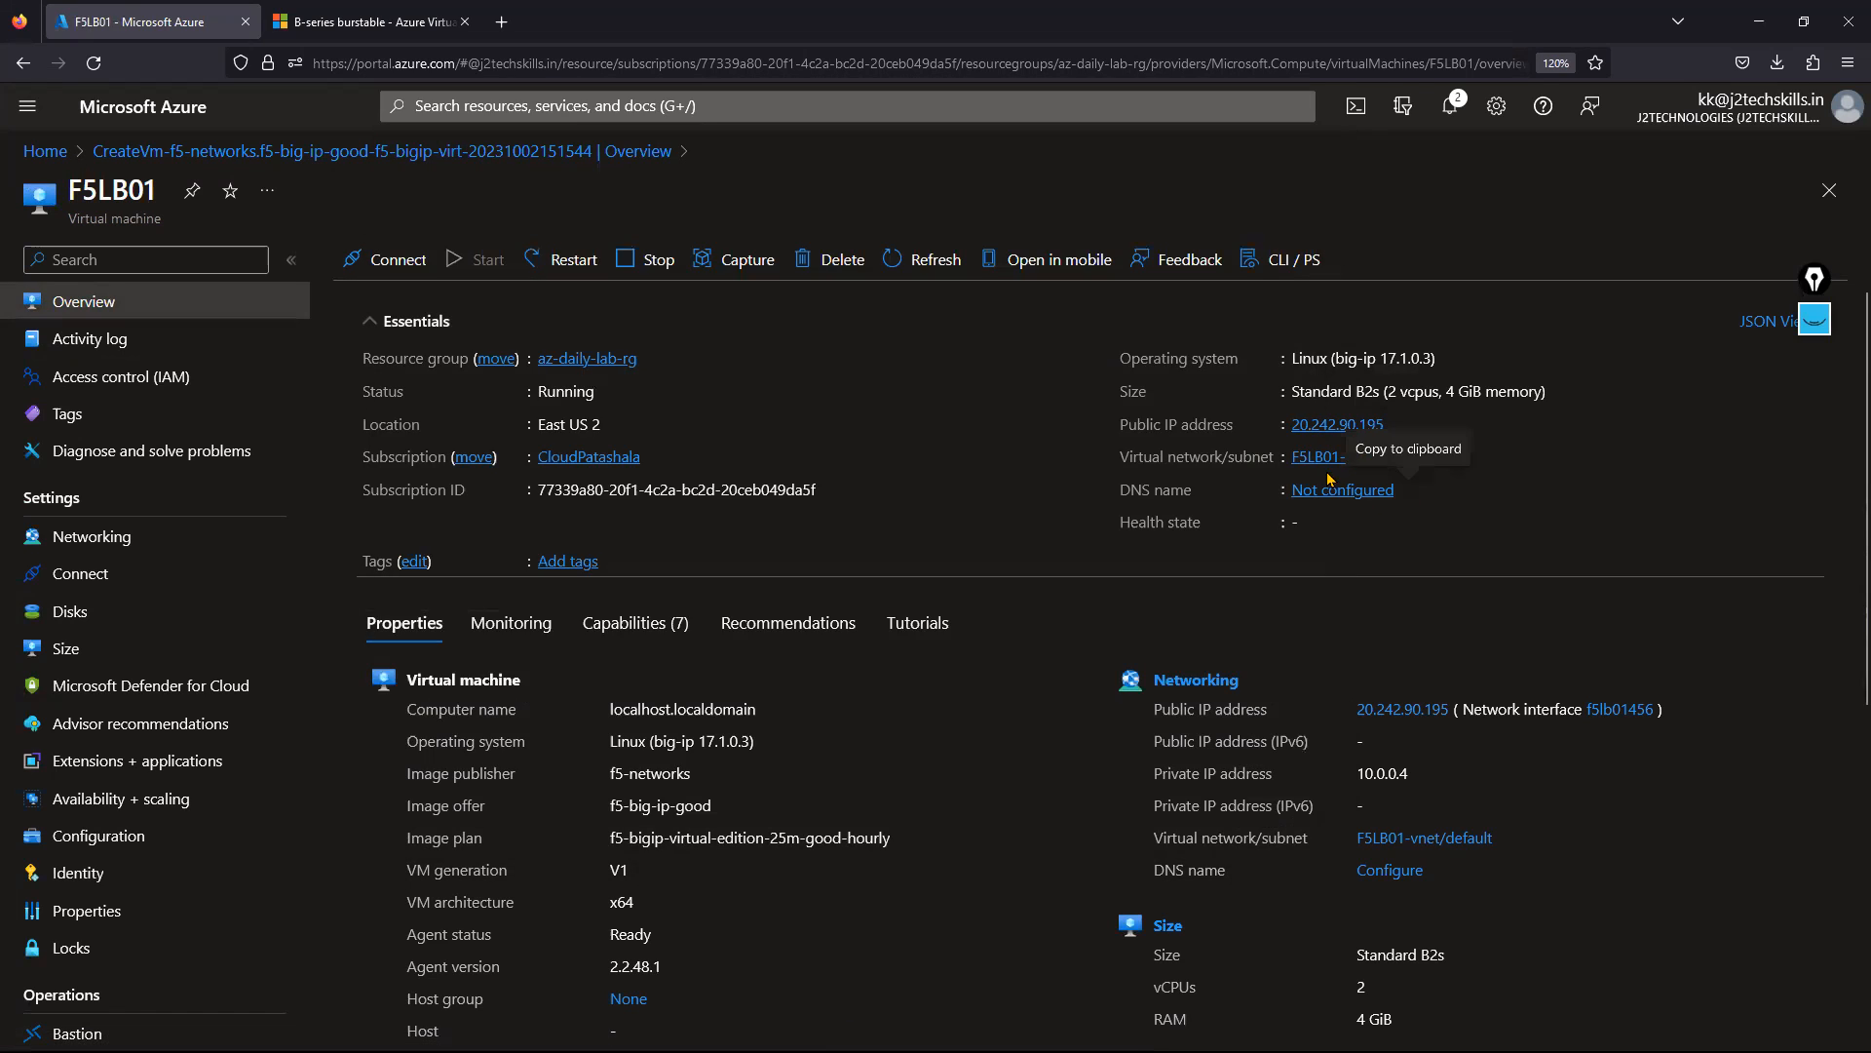
left_click(1325, 458)
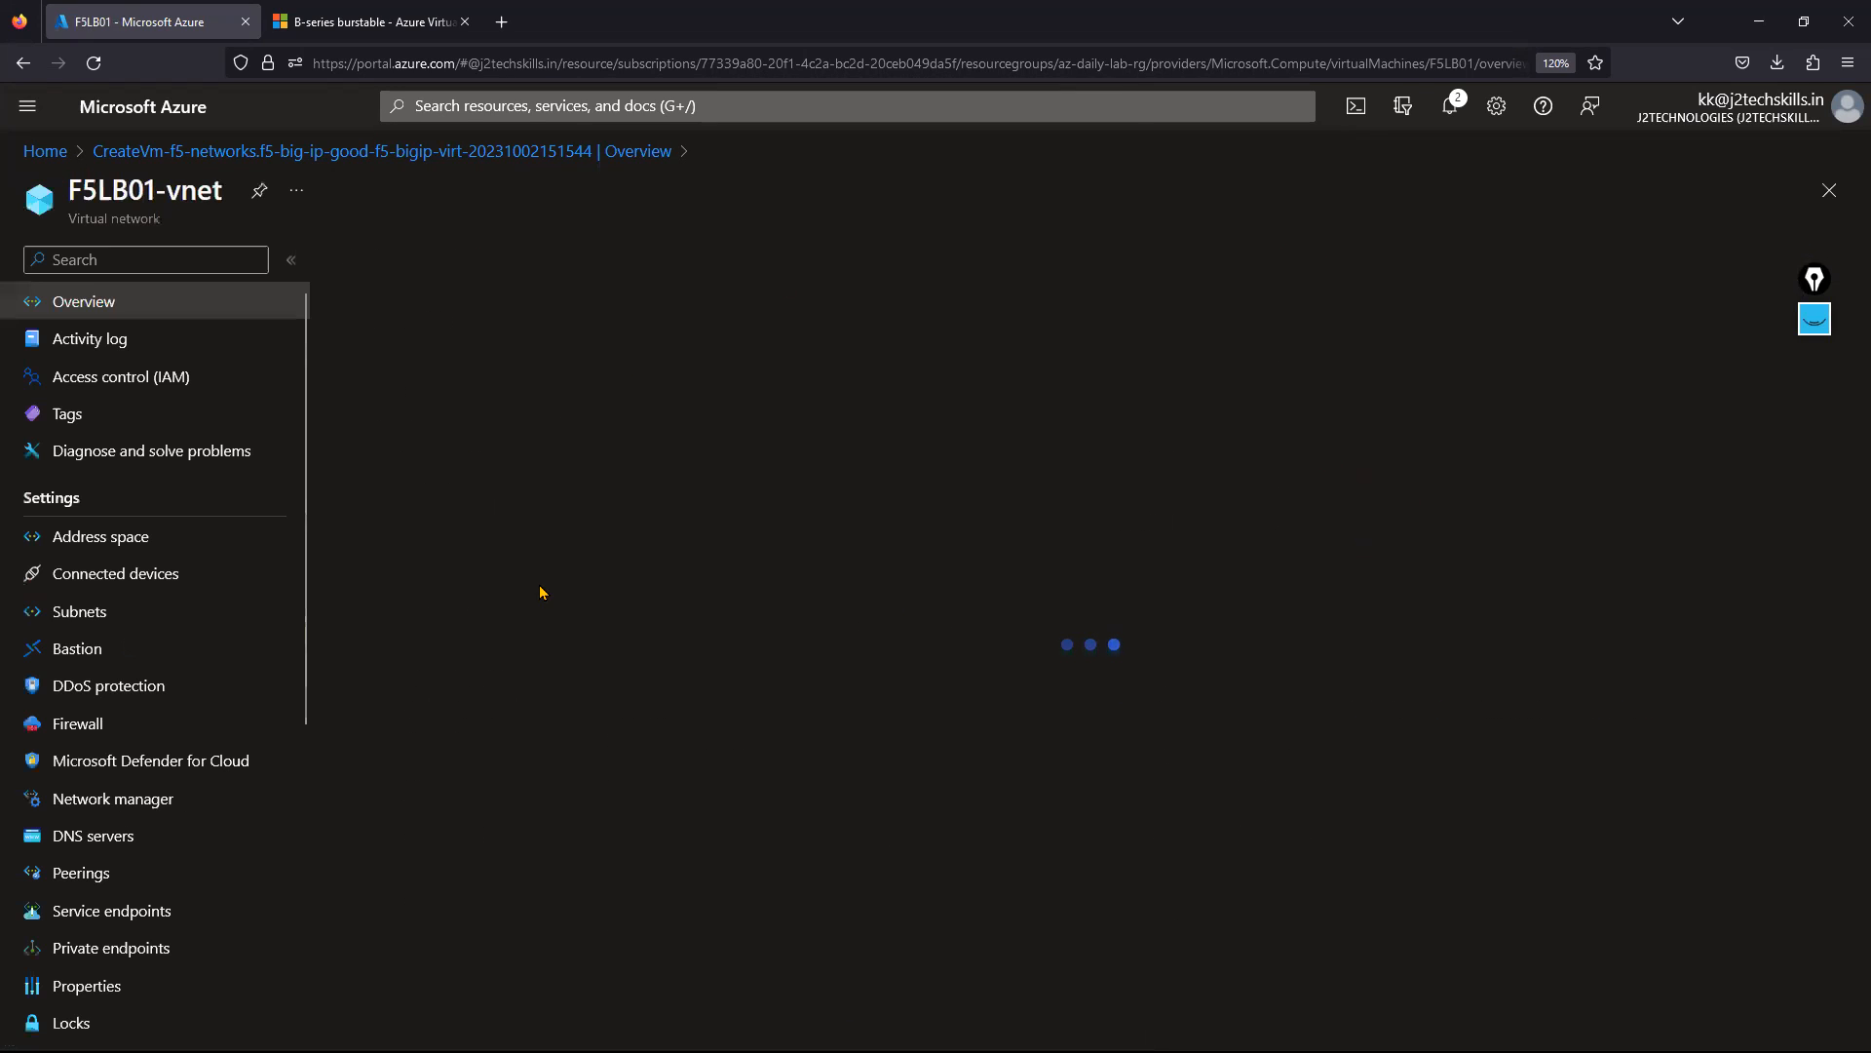
Check the default subnet 10.0.0.0/24, then view the 10.0.0.0/16 address space.
left_click(143, 619)
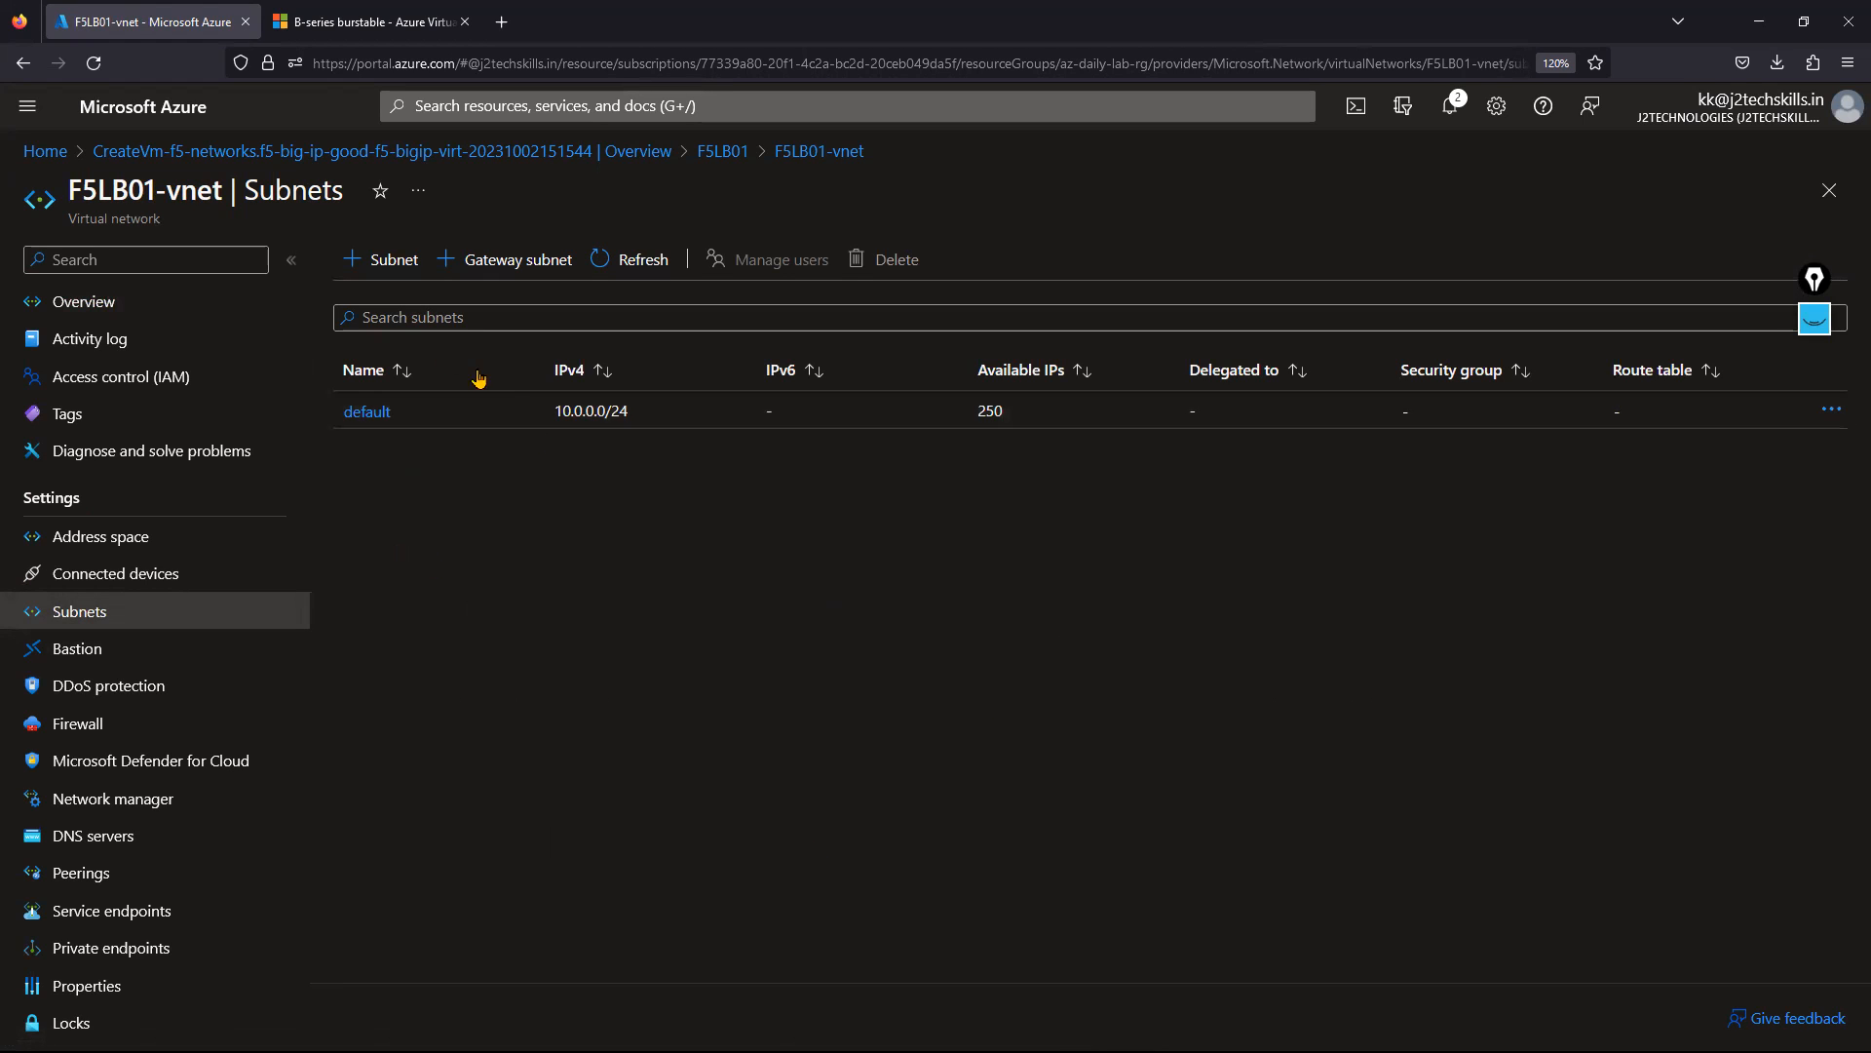
left_click(107, 545)
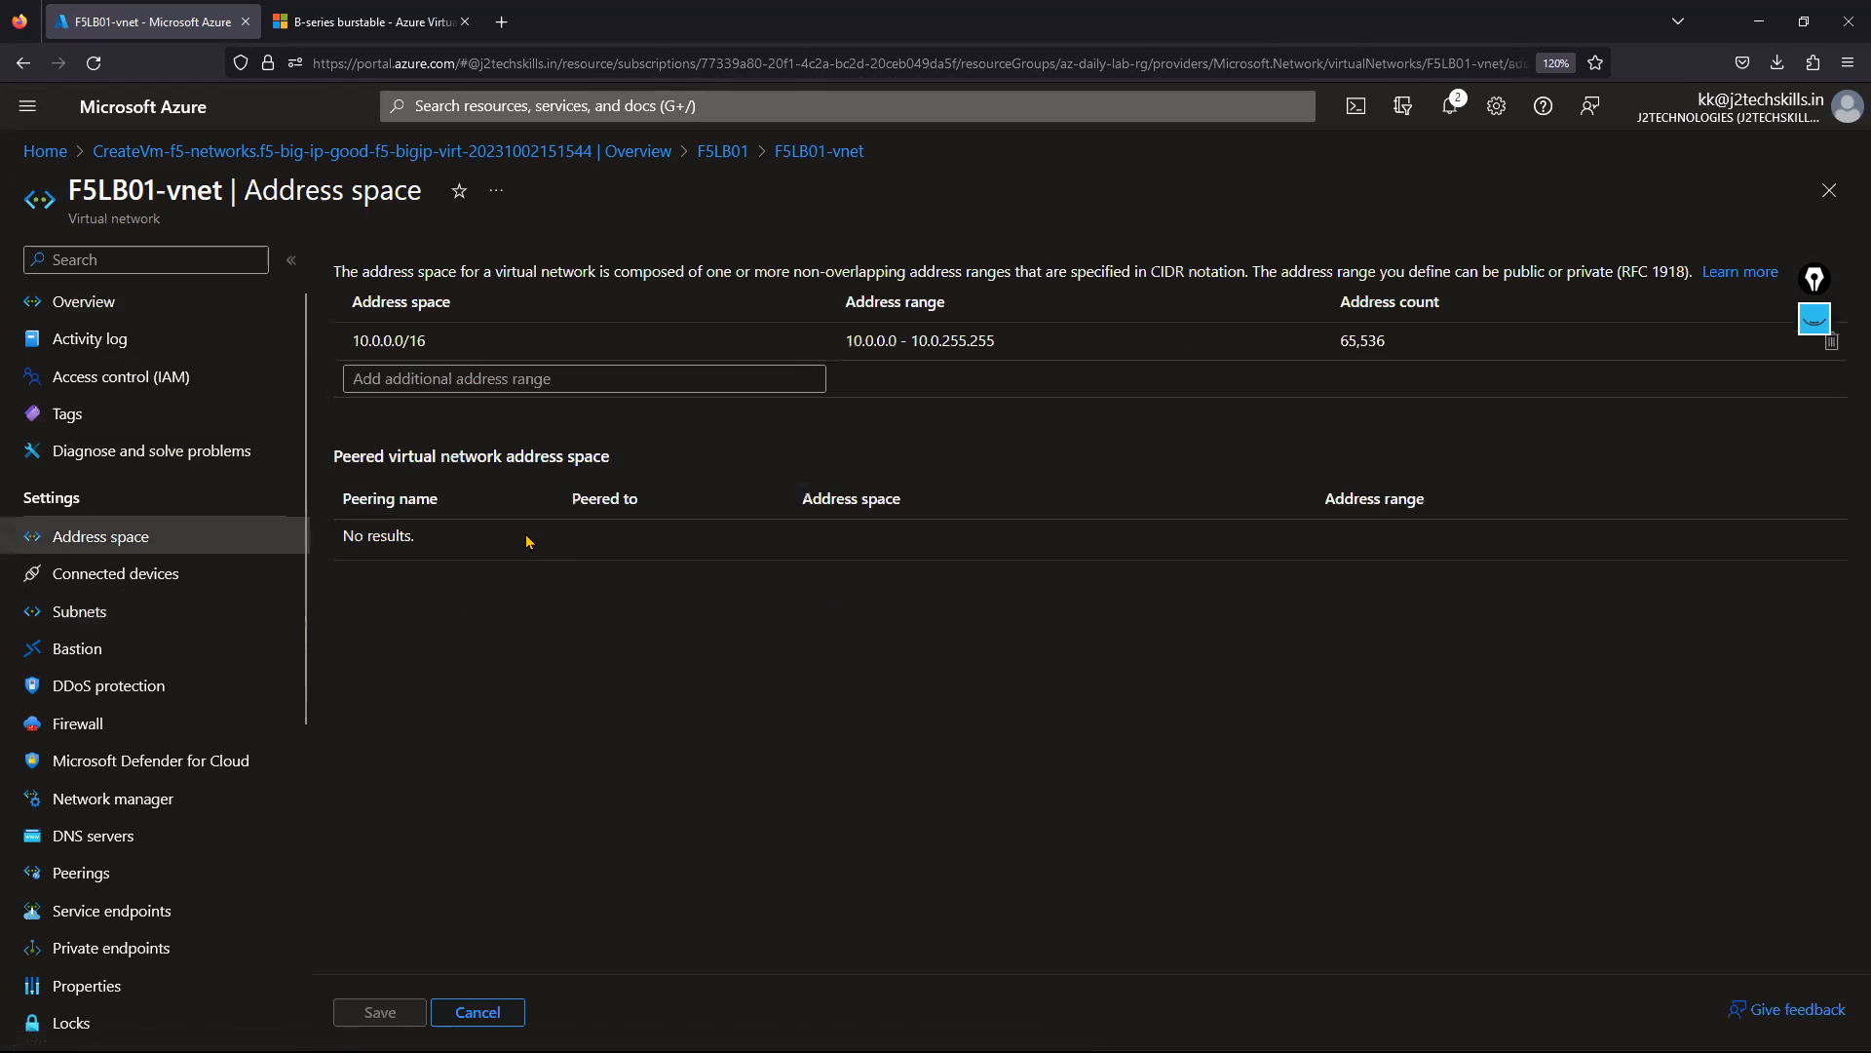
Add subnet f5internal with range 10.0.1.0/24 to F5LB01-vnet.
left_click(116, 621)
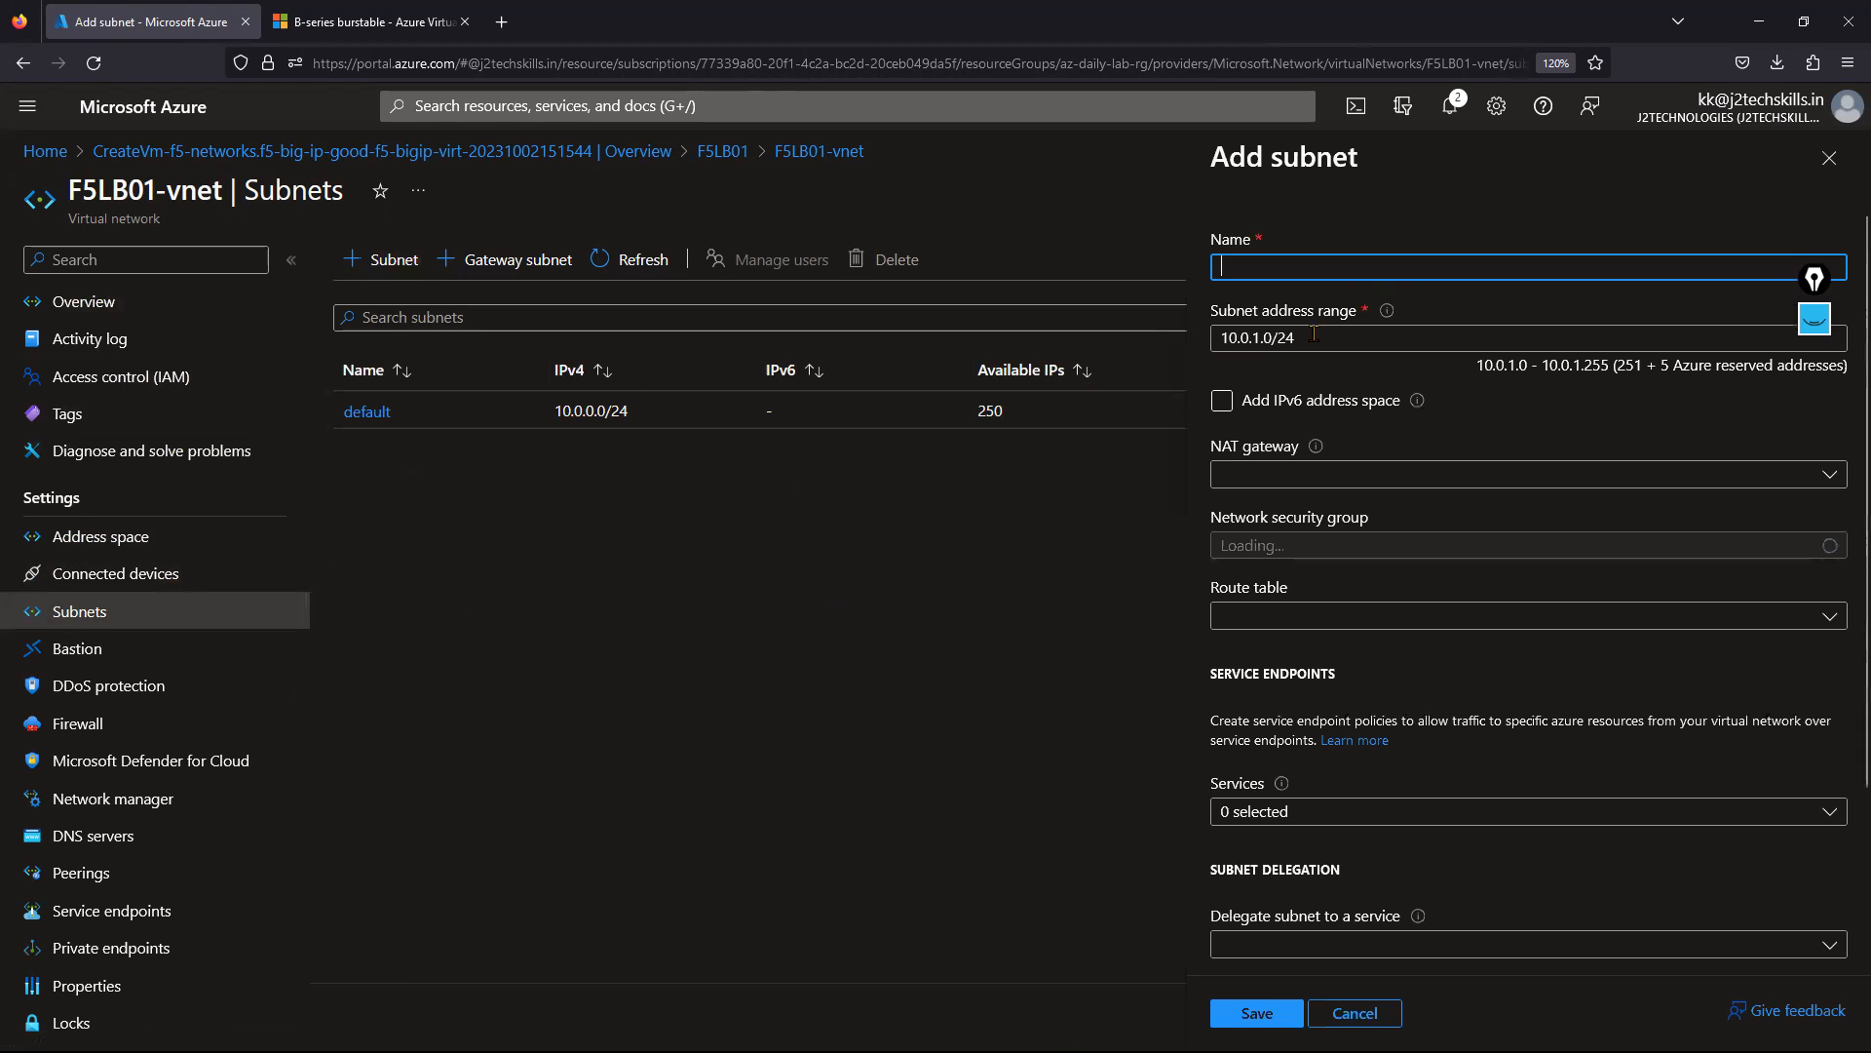
type("f5internal")
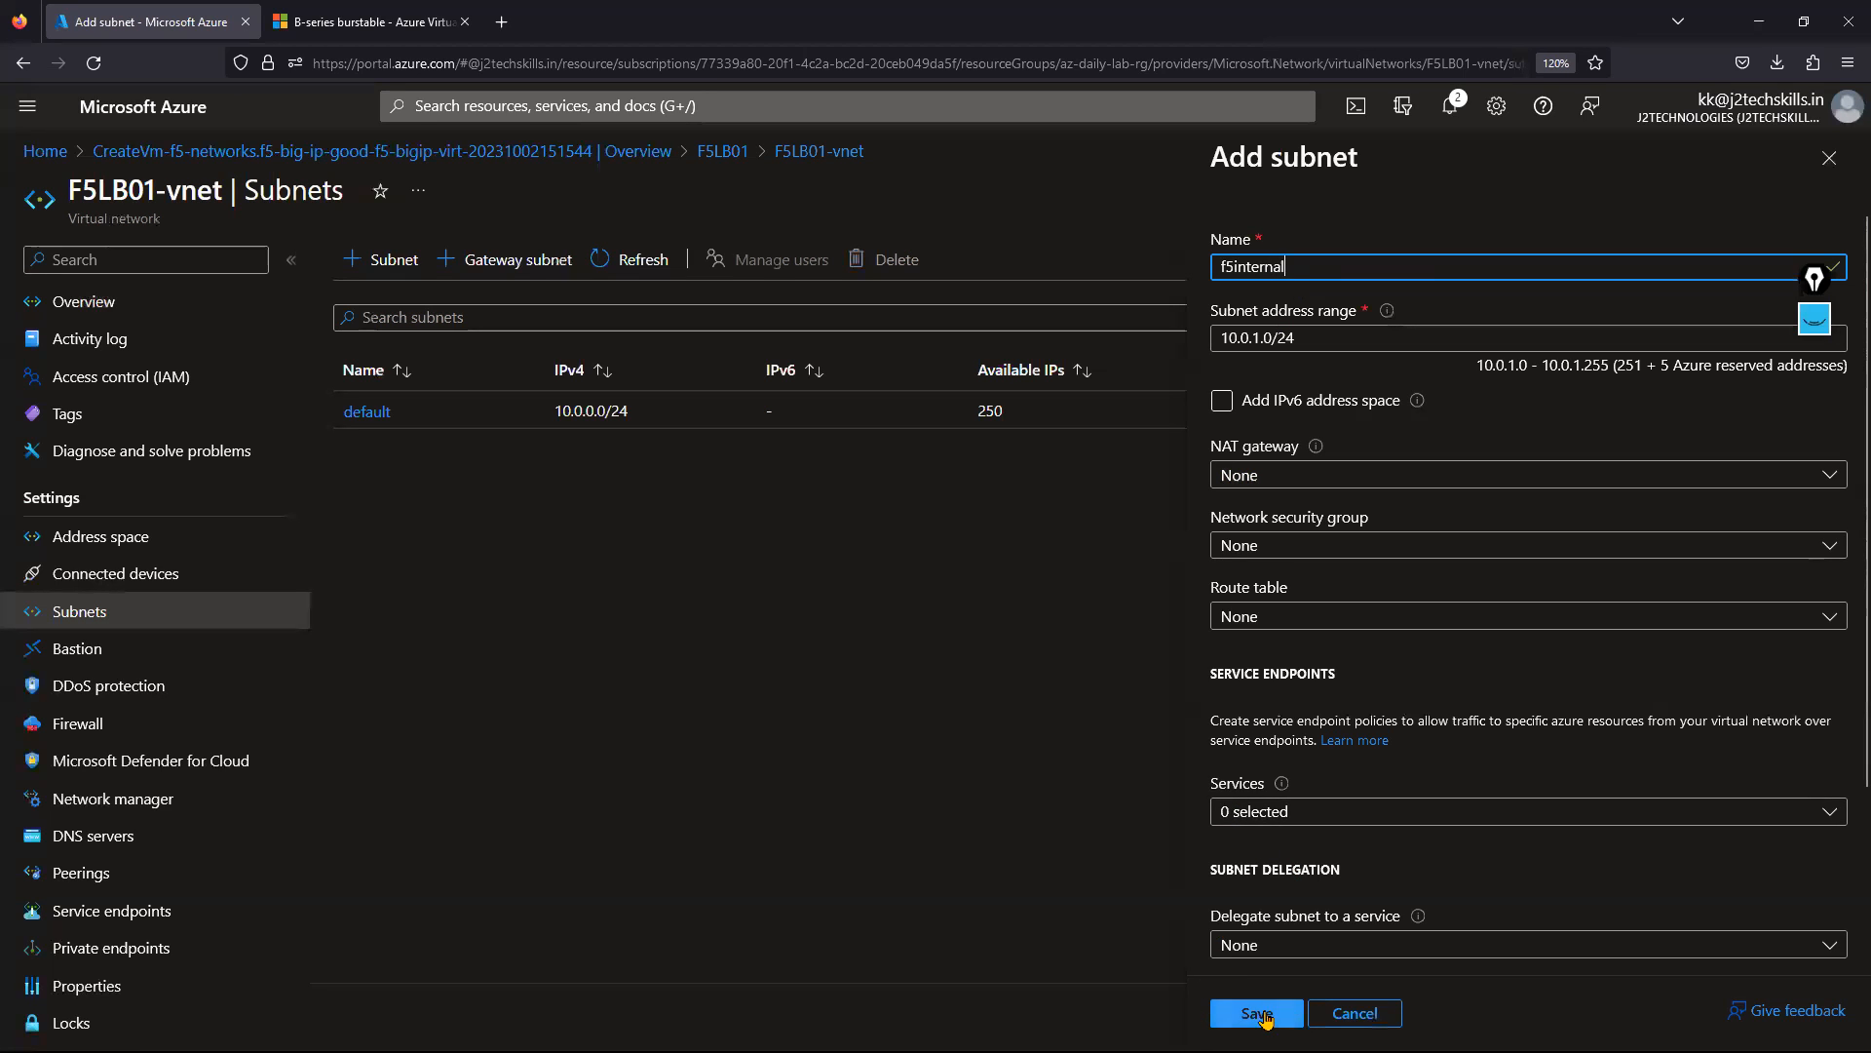
left_click(1265, 1016)
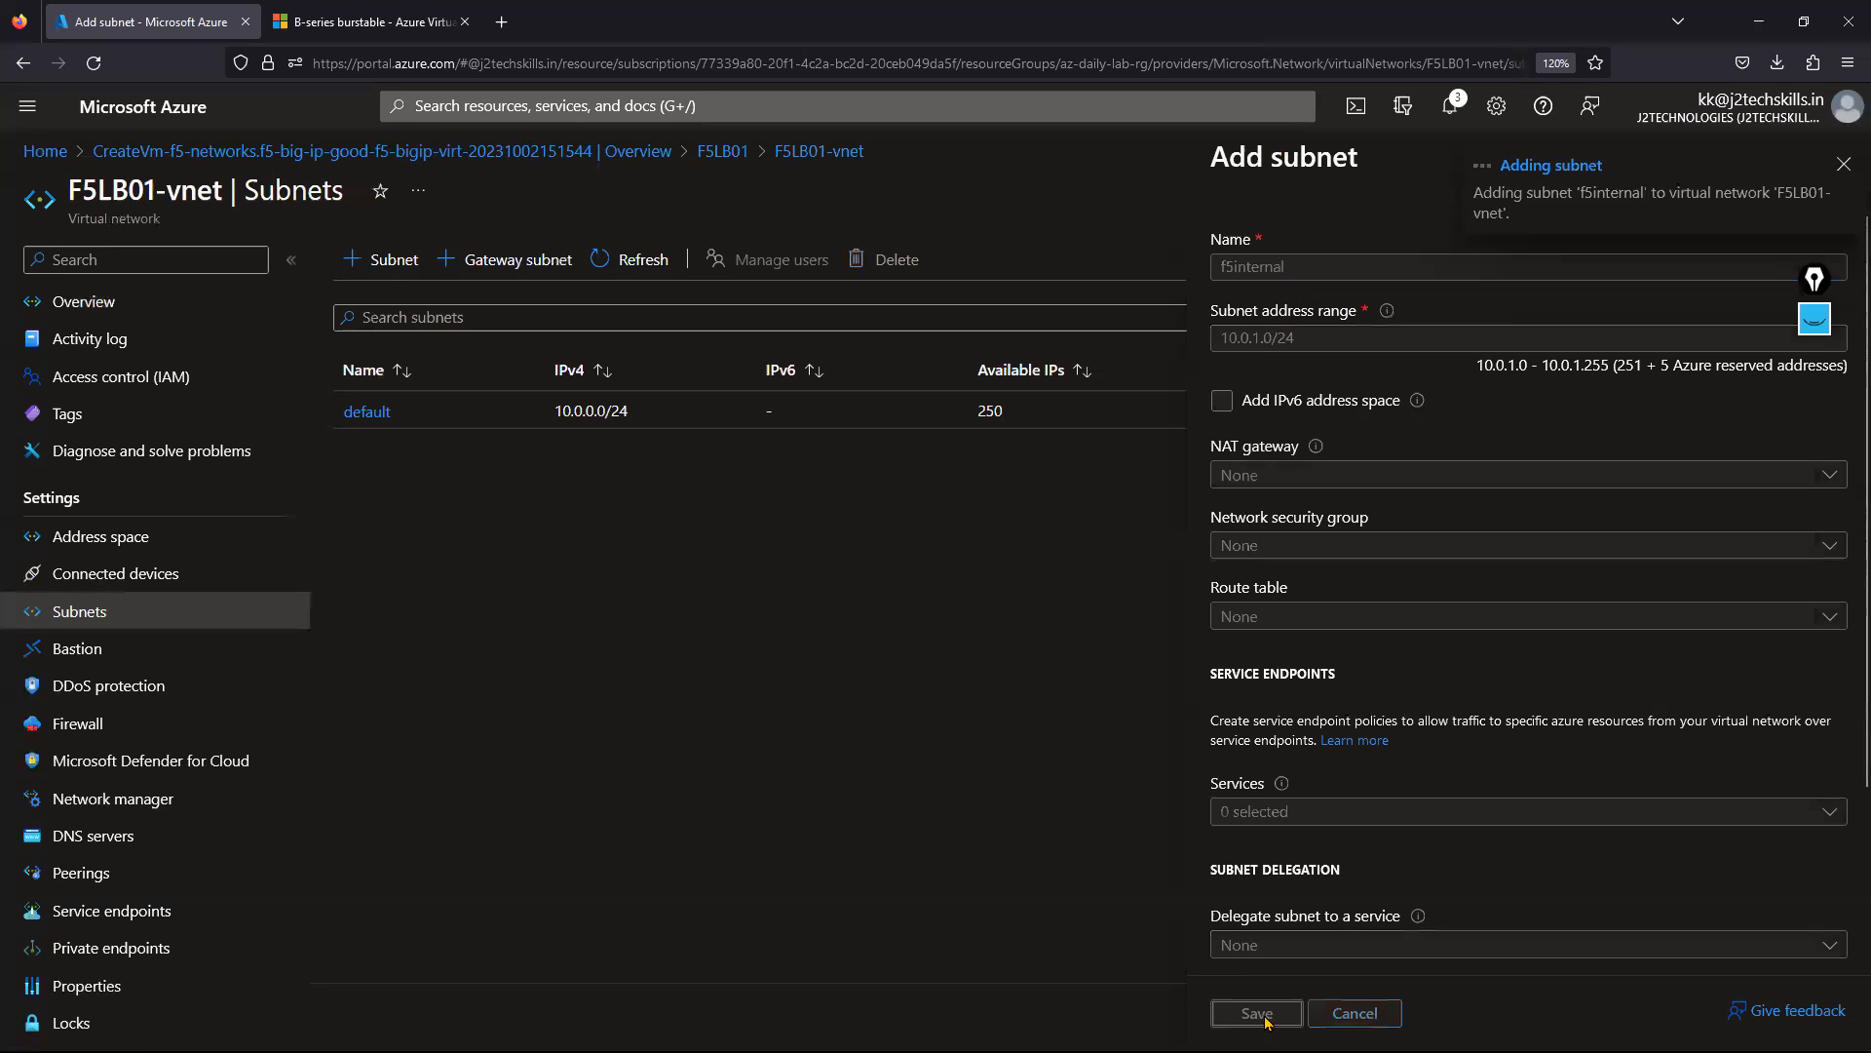
Start a second new subnet form, dismissing the browser confirmation prompt.
left_click(387, 278)
left_click(1087, 604)
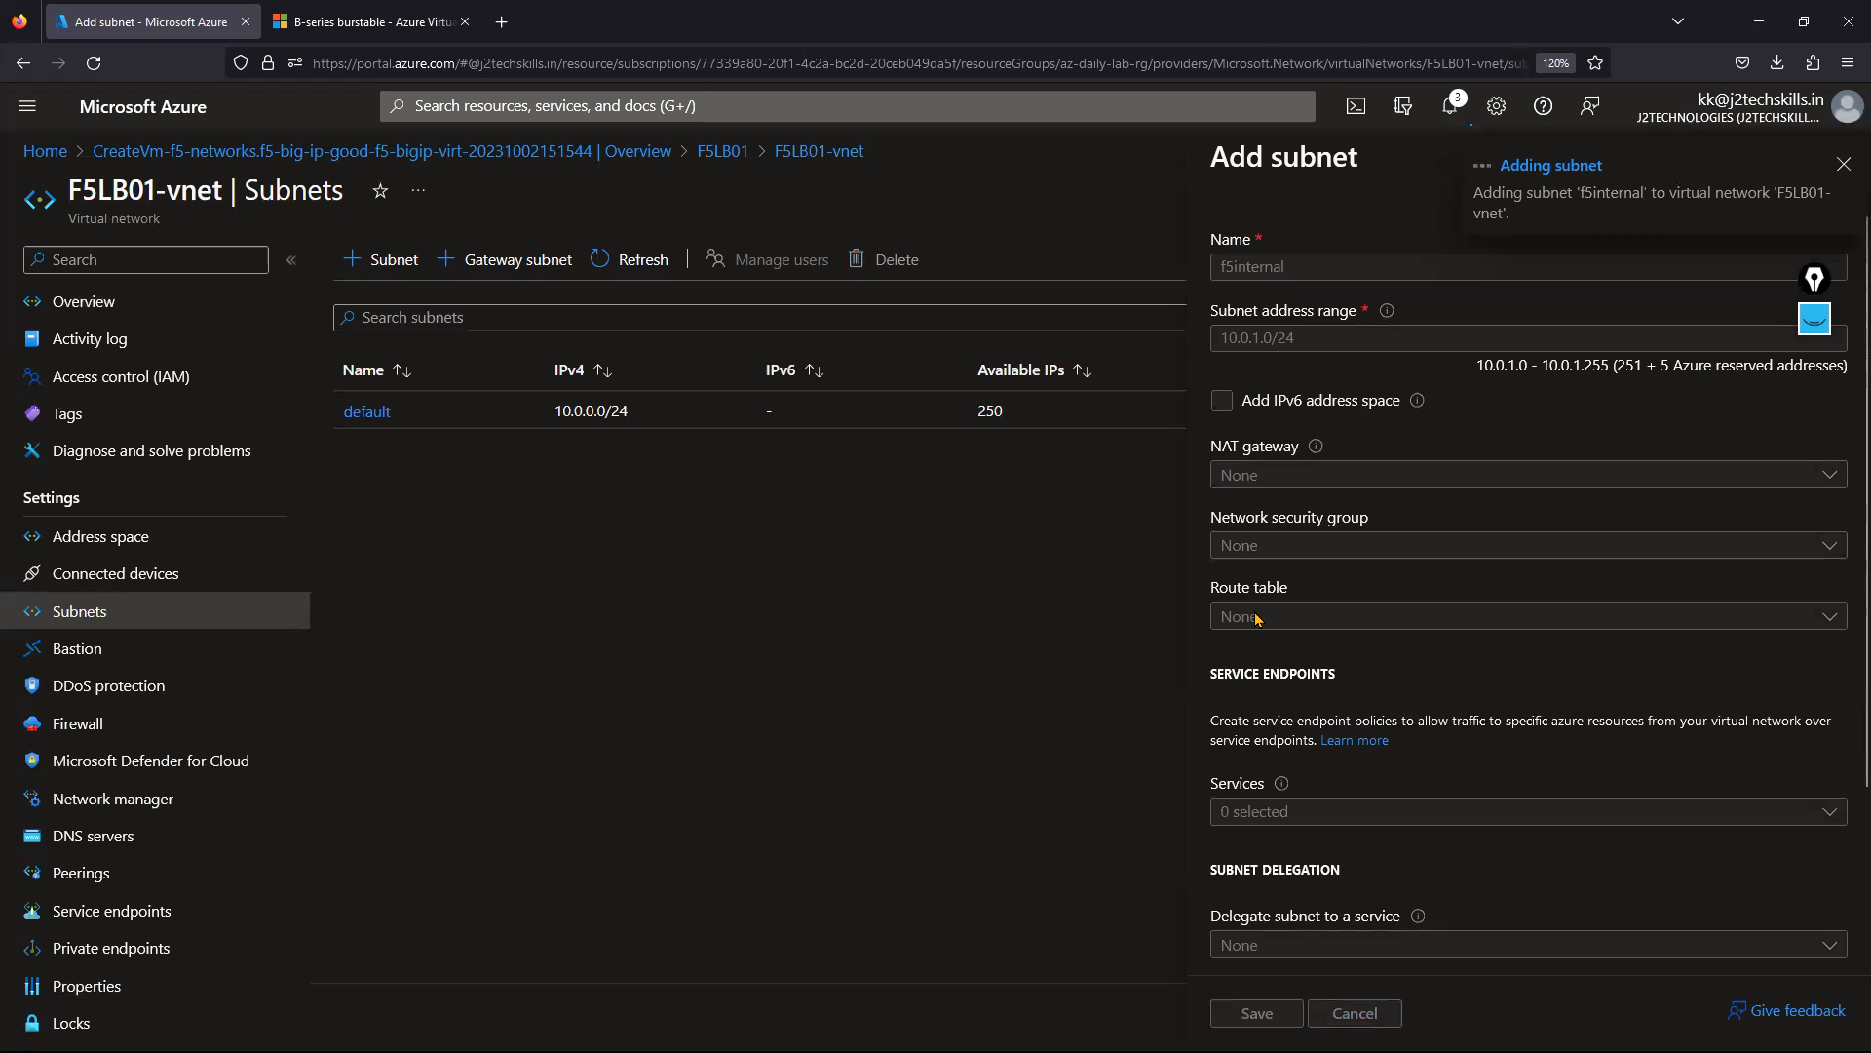
left_click(394, 271)
Save subnet f5external with range 10.0.2.0/24, then return to the portal home page.
type("f5external")
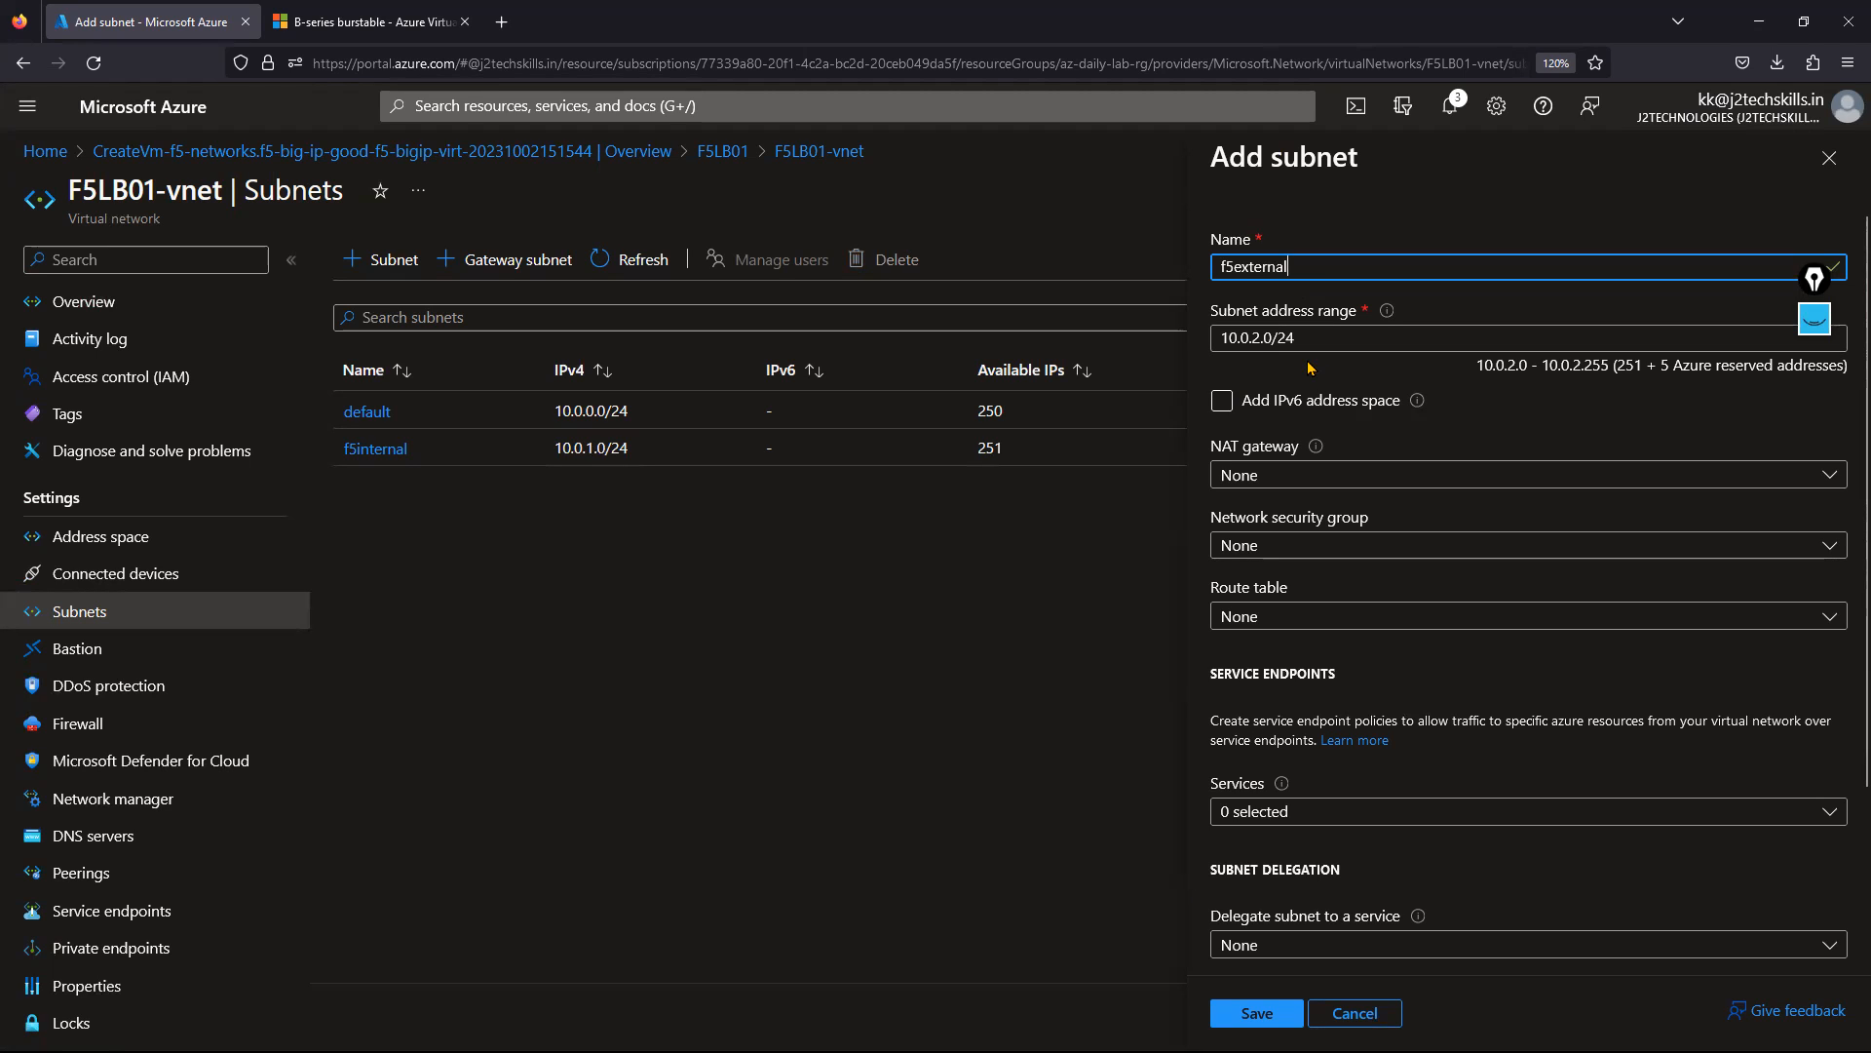
left_click(1228, 1013)
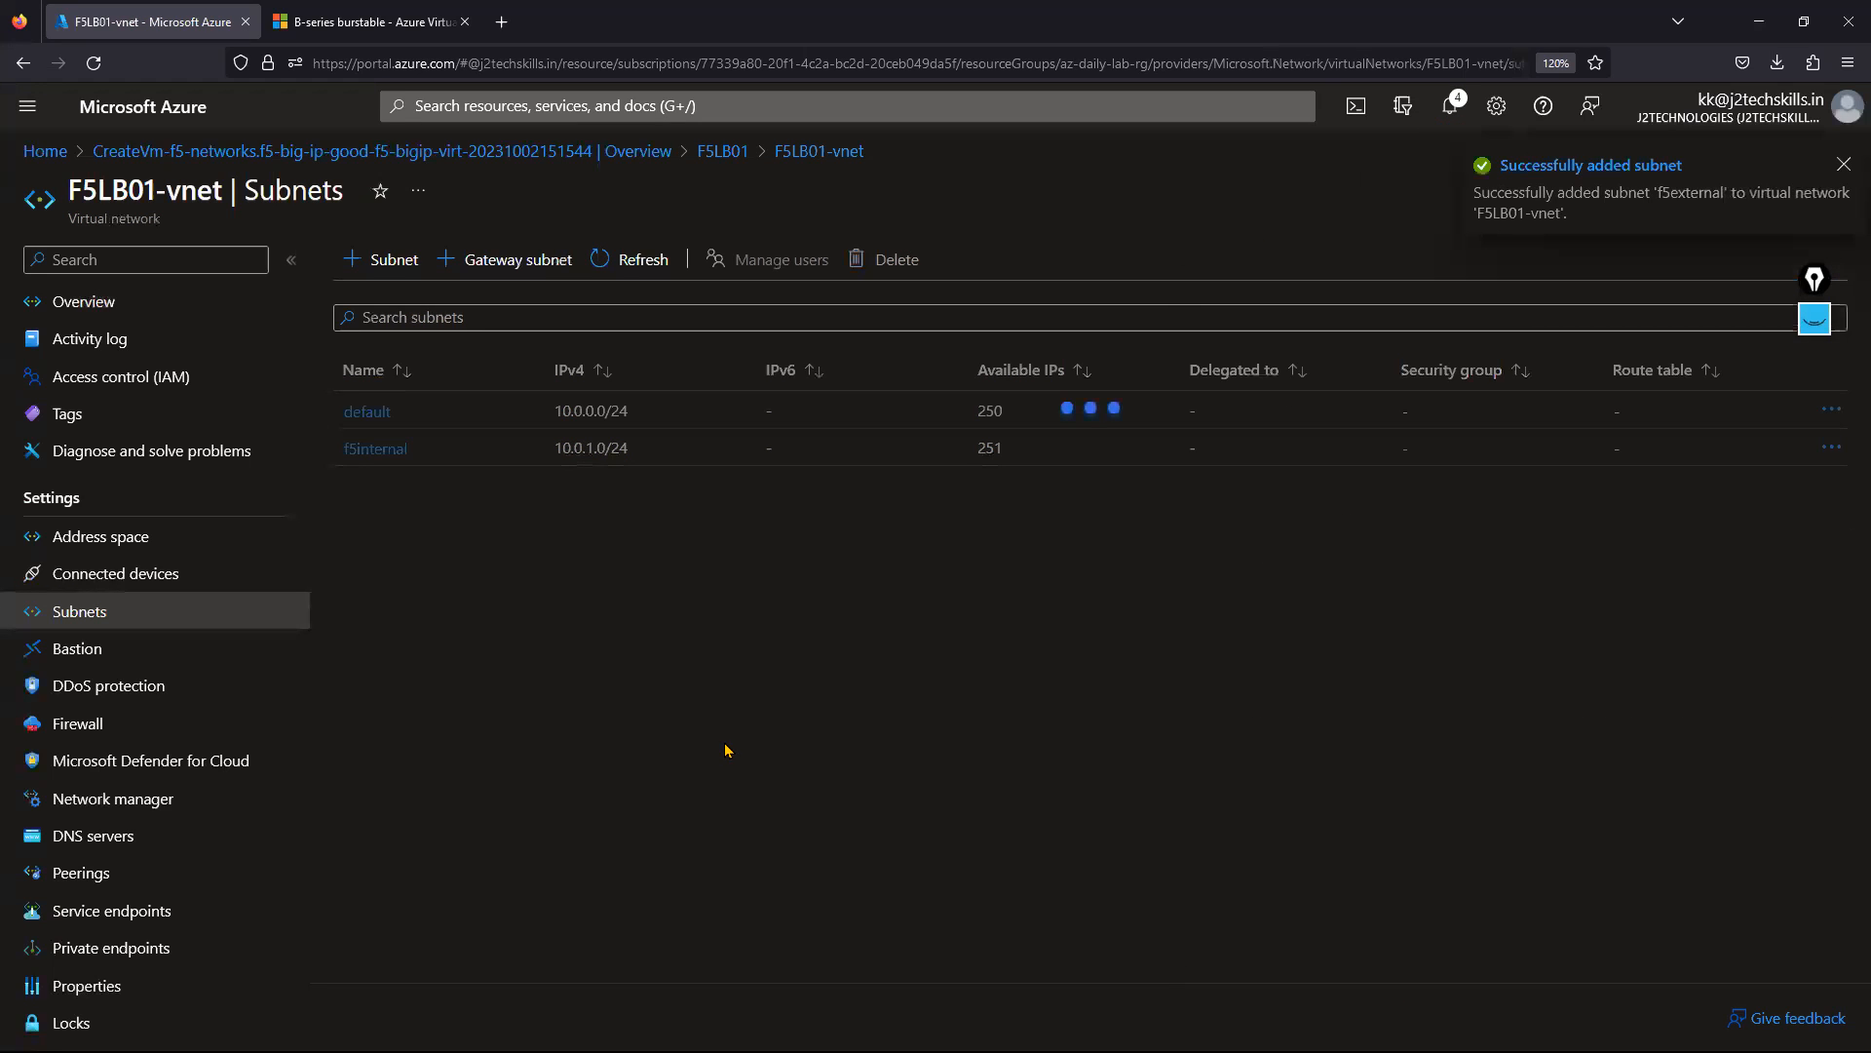
left_click(45, 151)
Search the portal for 'network interfaces' and open the Network interfaces service.
left_click(585, 105)
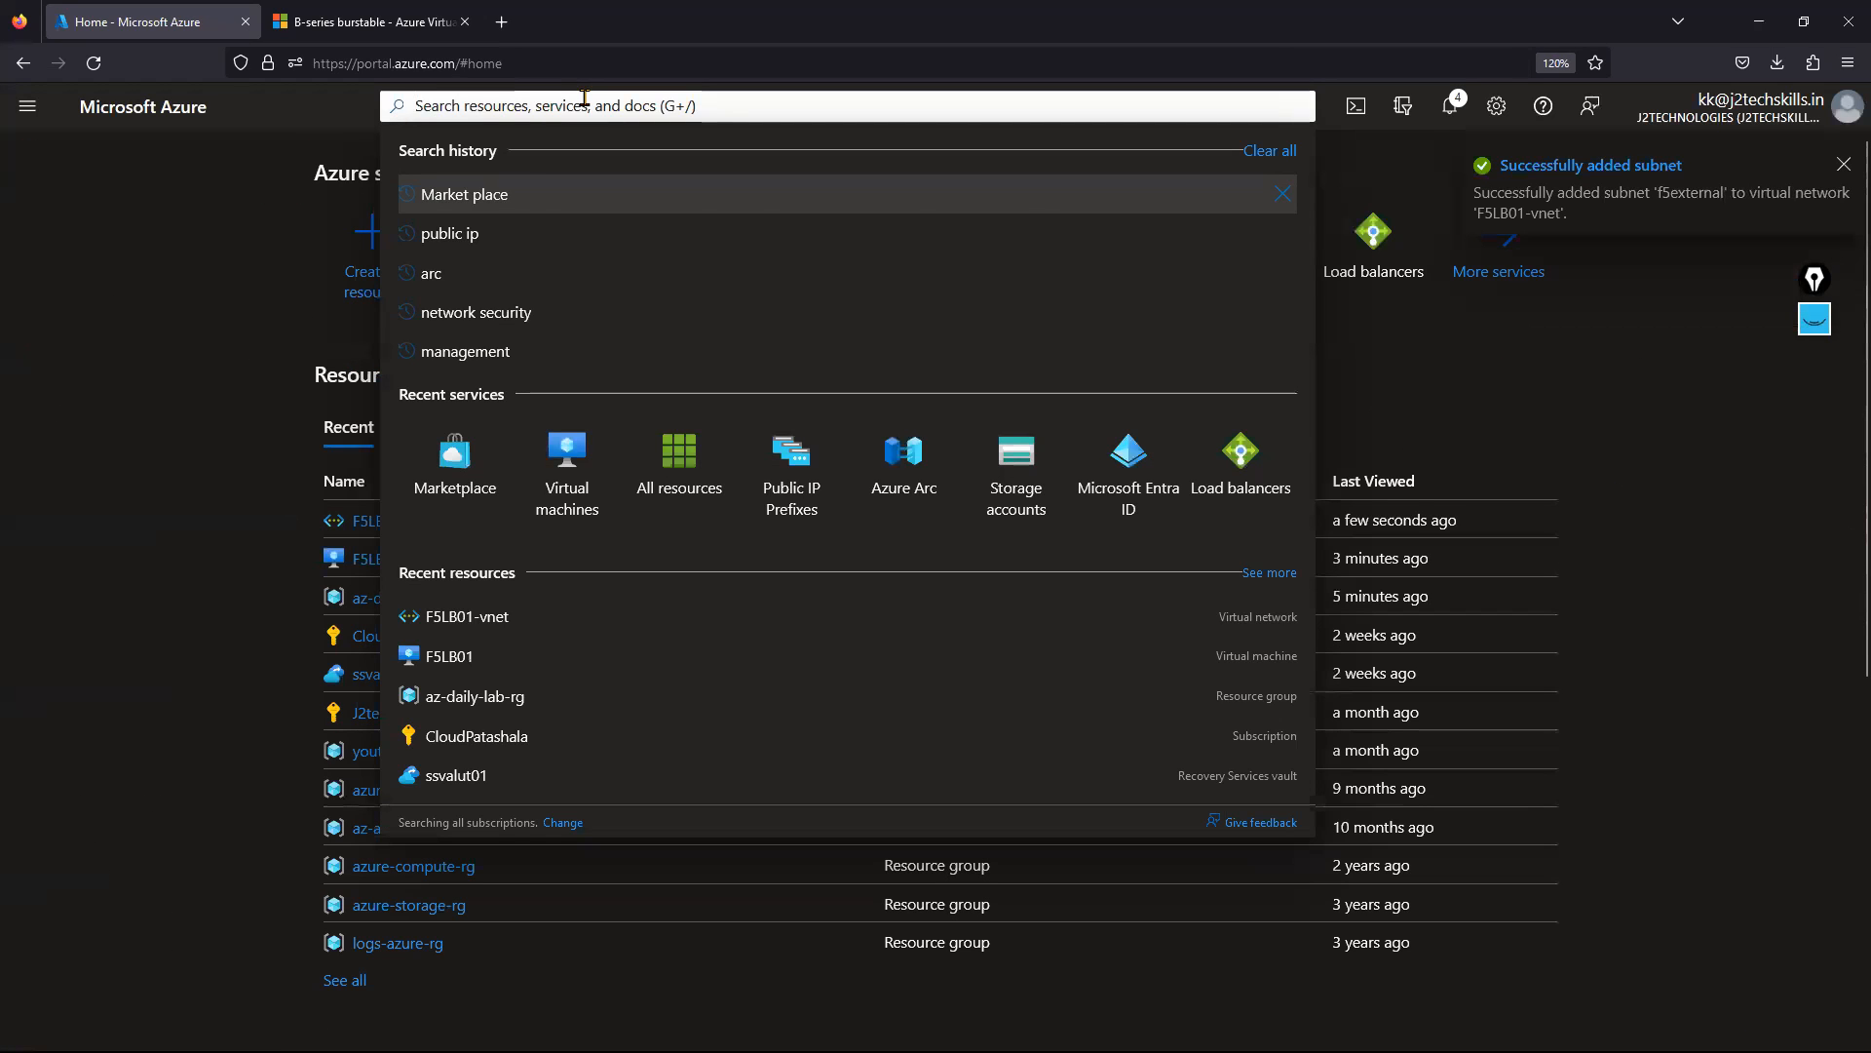
type("inter")
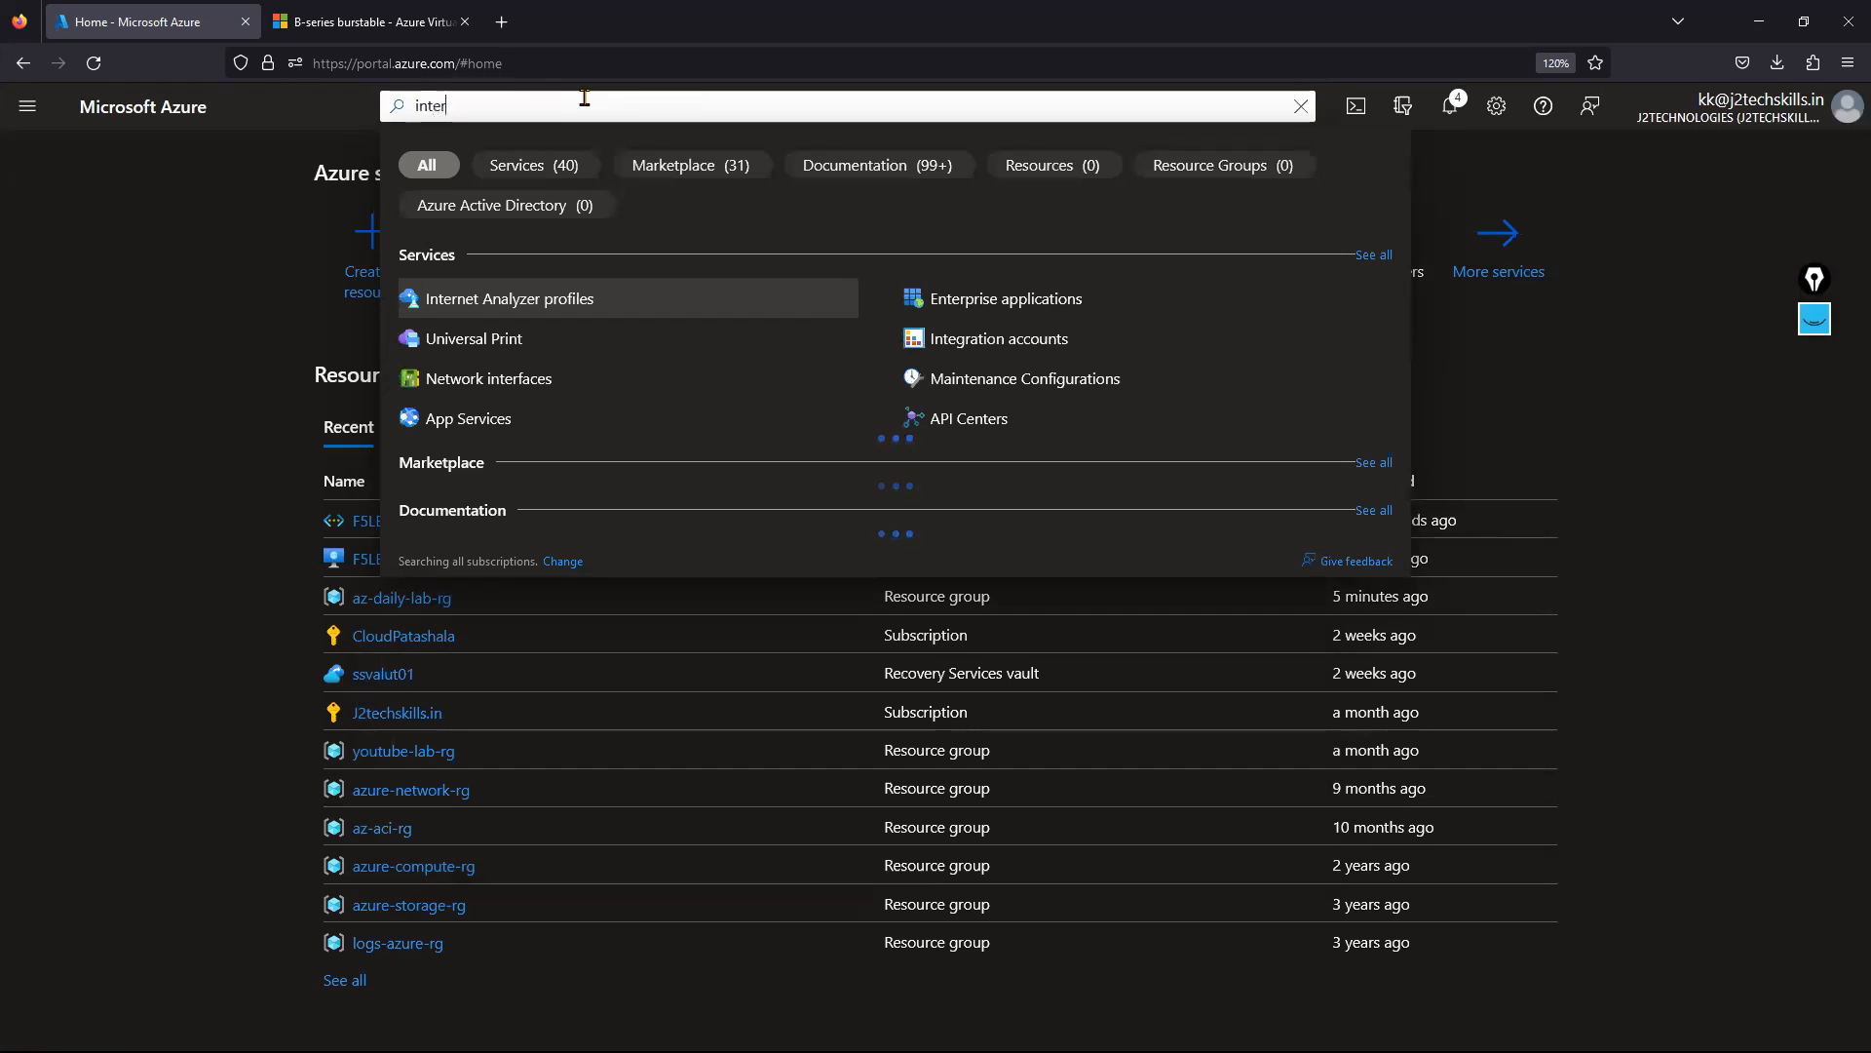
key("BackSpace")
key("BackSpace")
key("BackSpace")
key("BackSpace")
type("n")
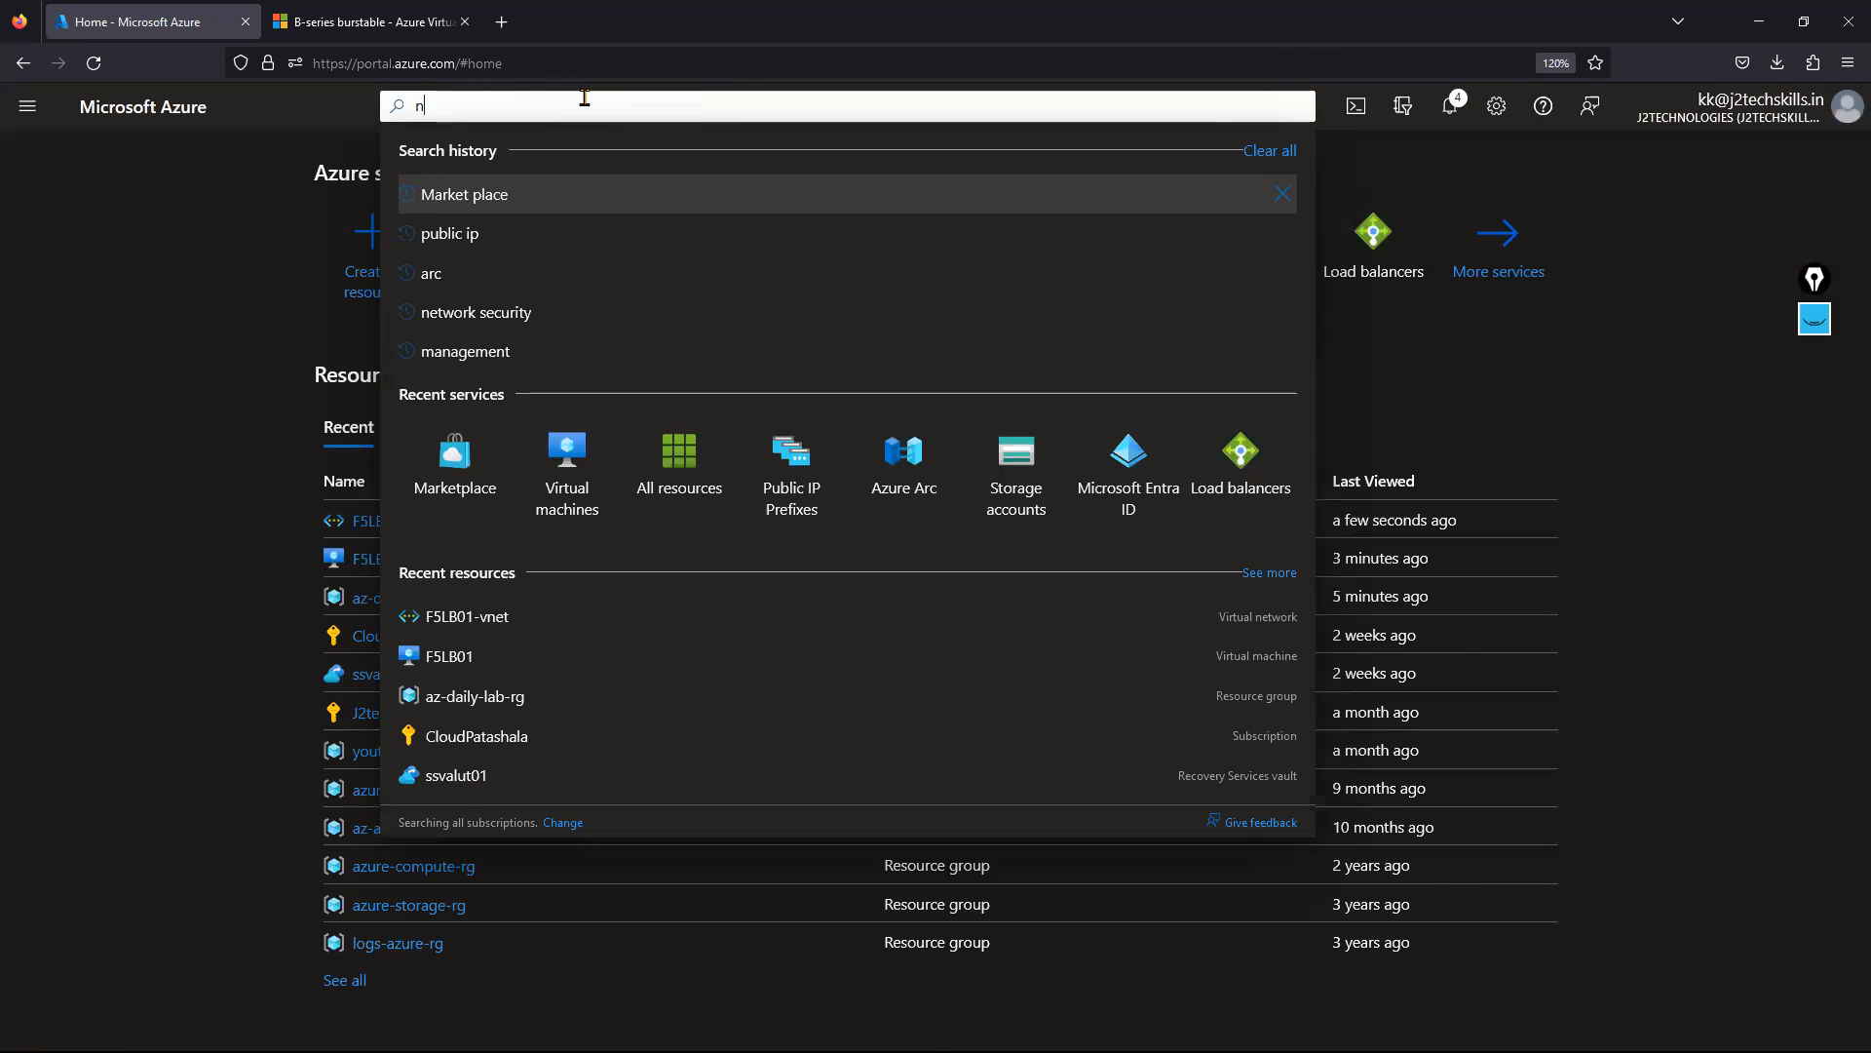
type("etwork inte")
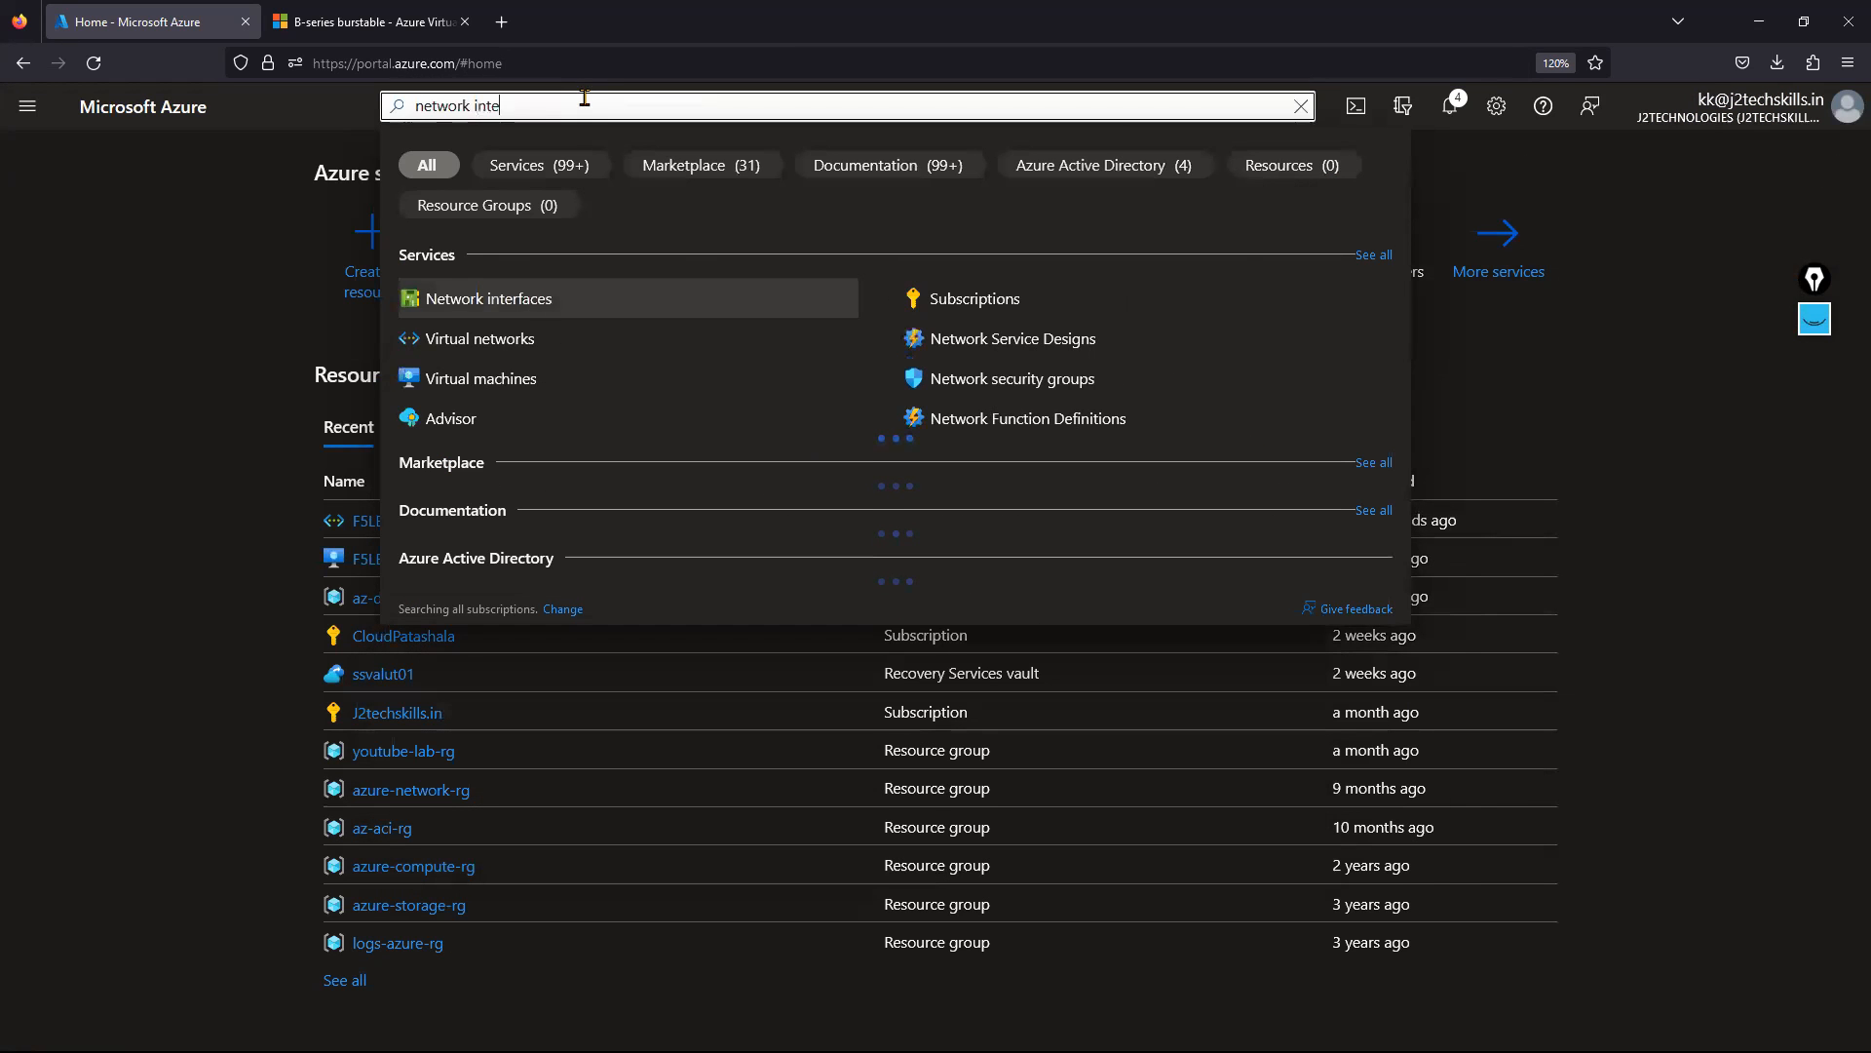
type("rfaces")
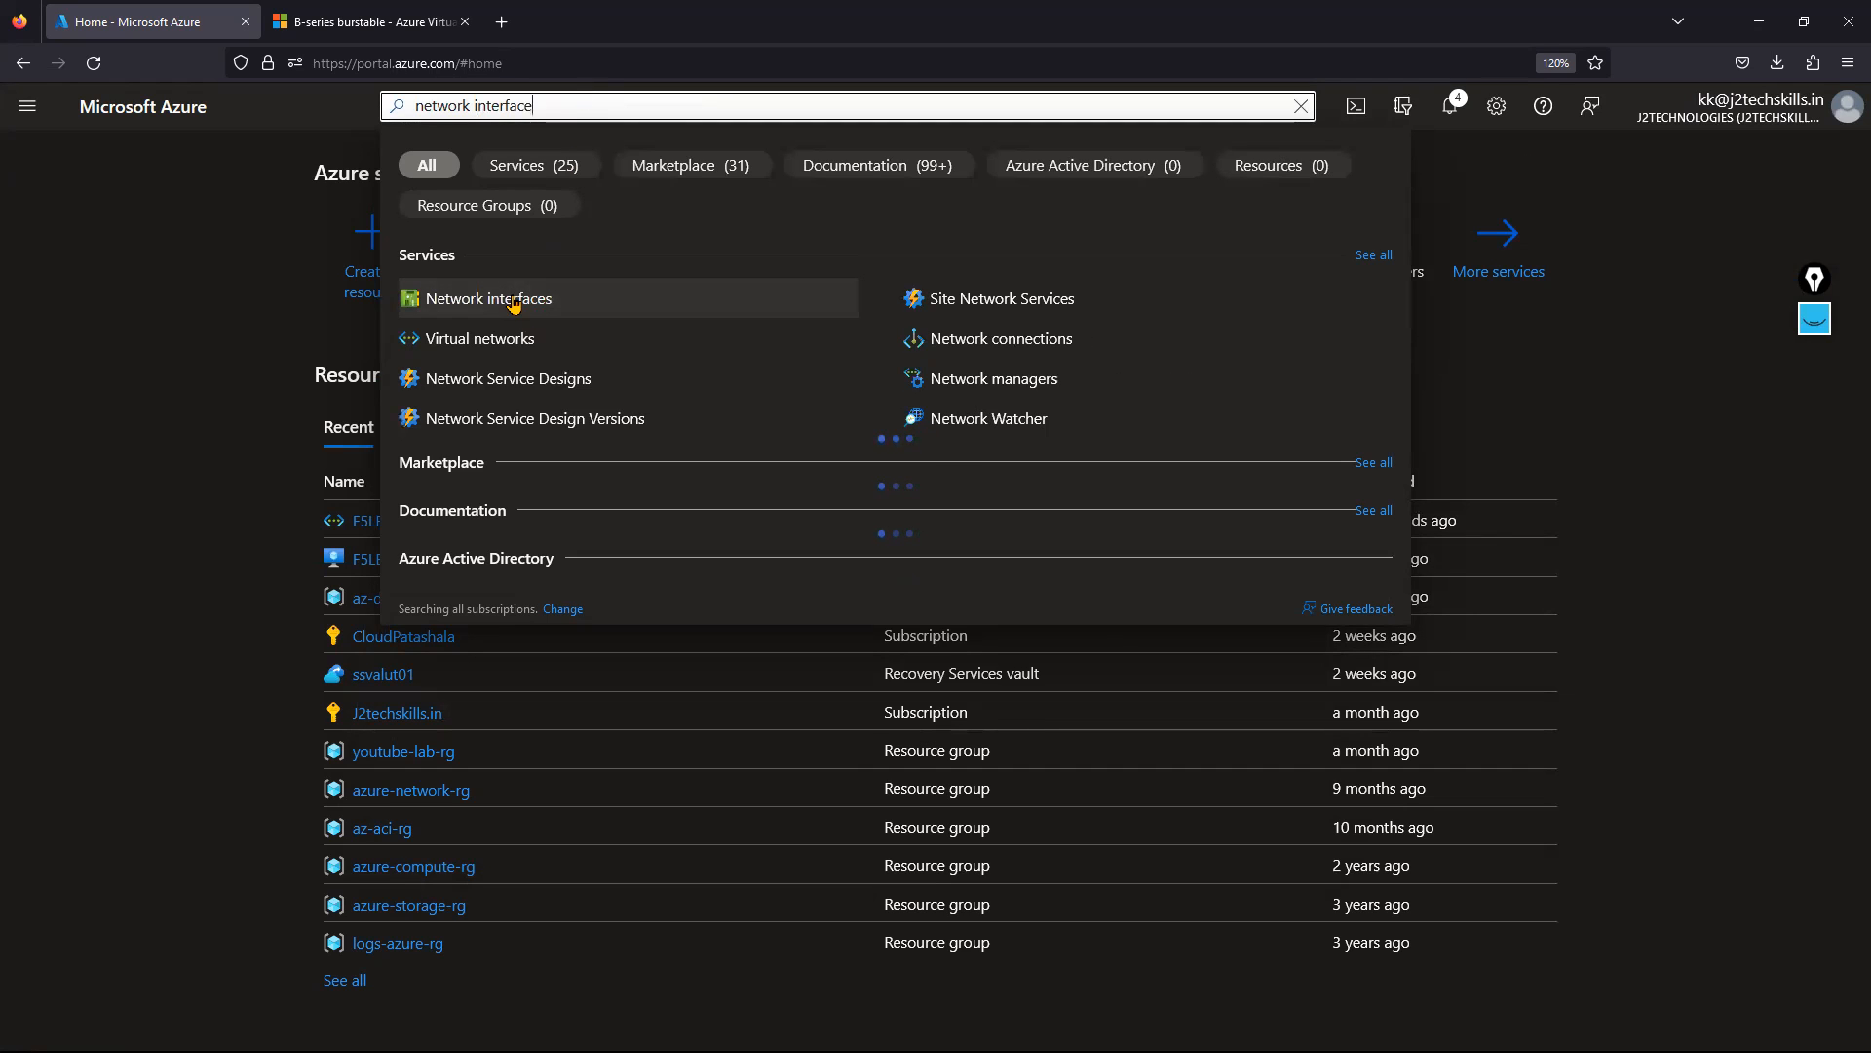
left_click(514, 302)
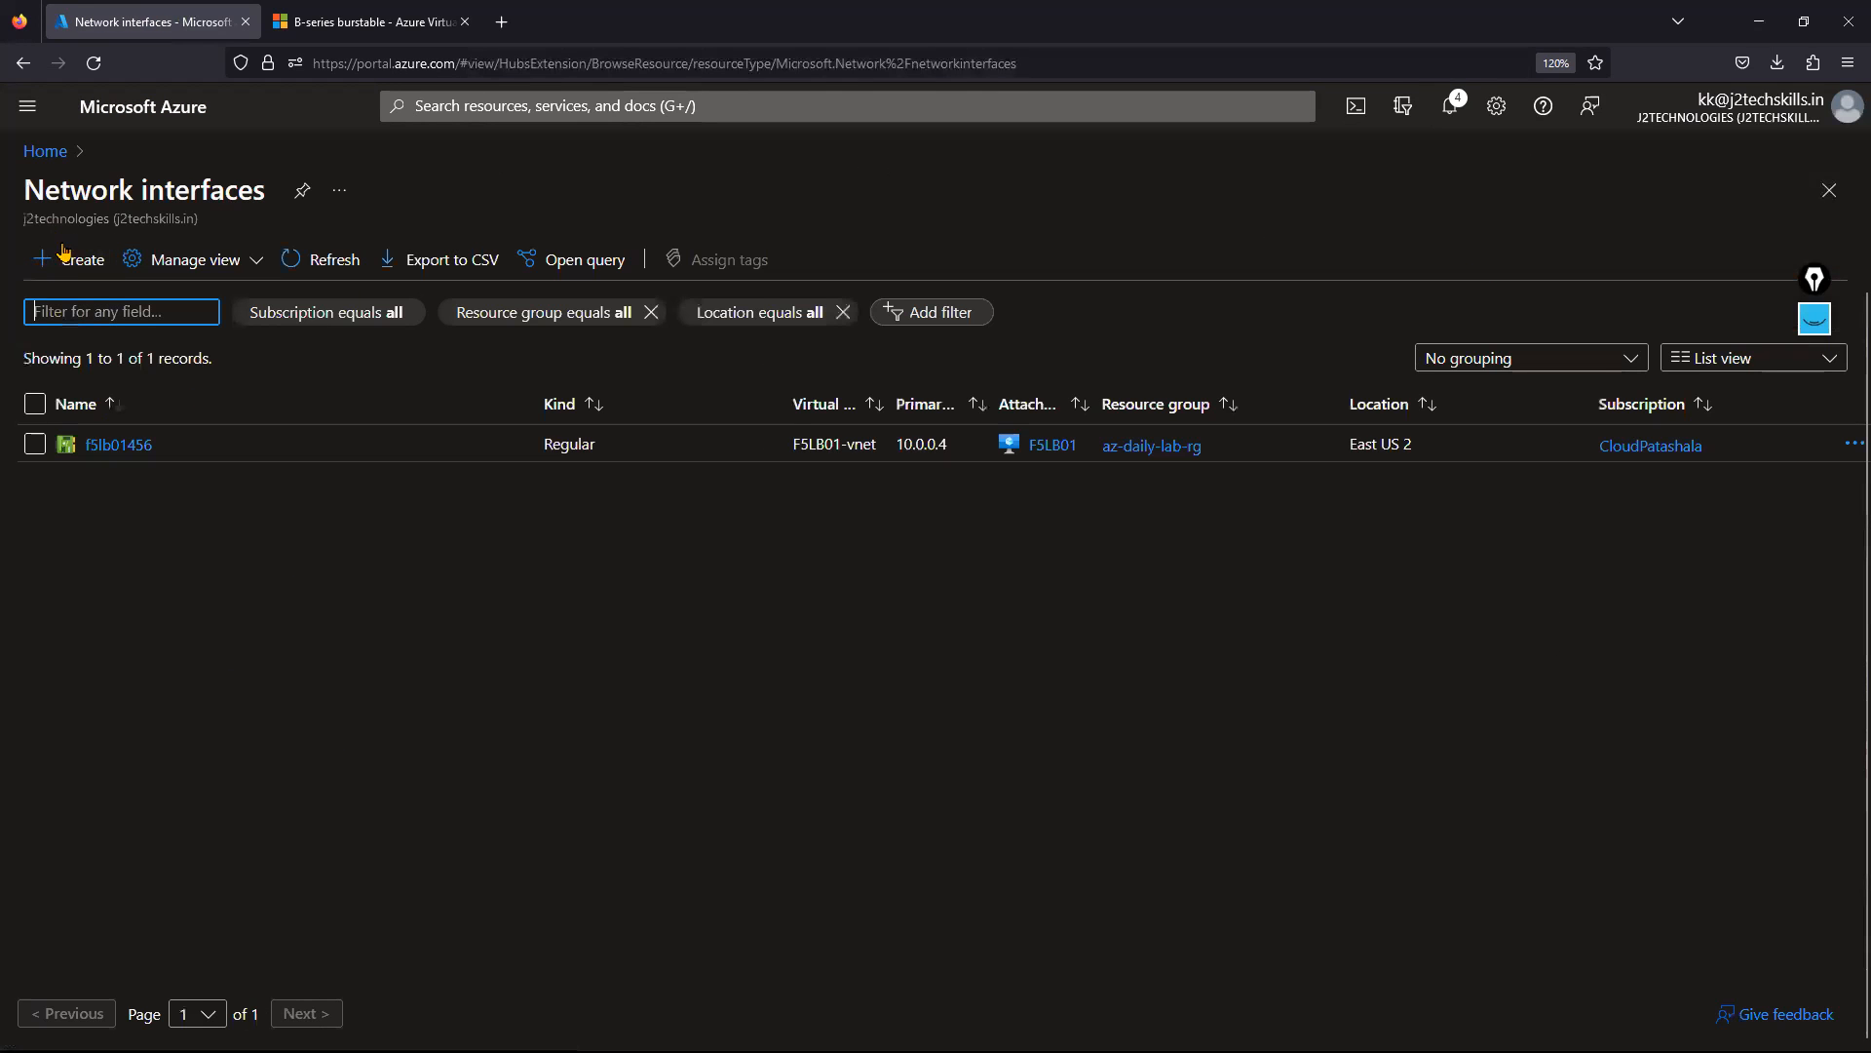
Start a new network interface in resource group az-daily-lab-rg named f5internal.
left_click(67, 257)
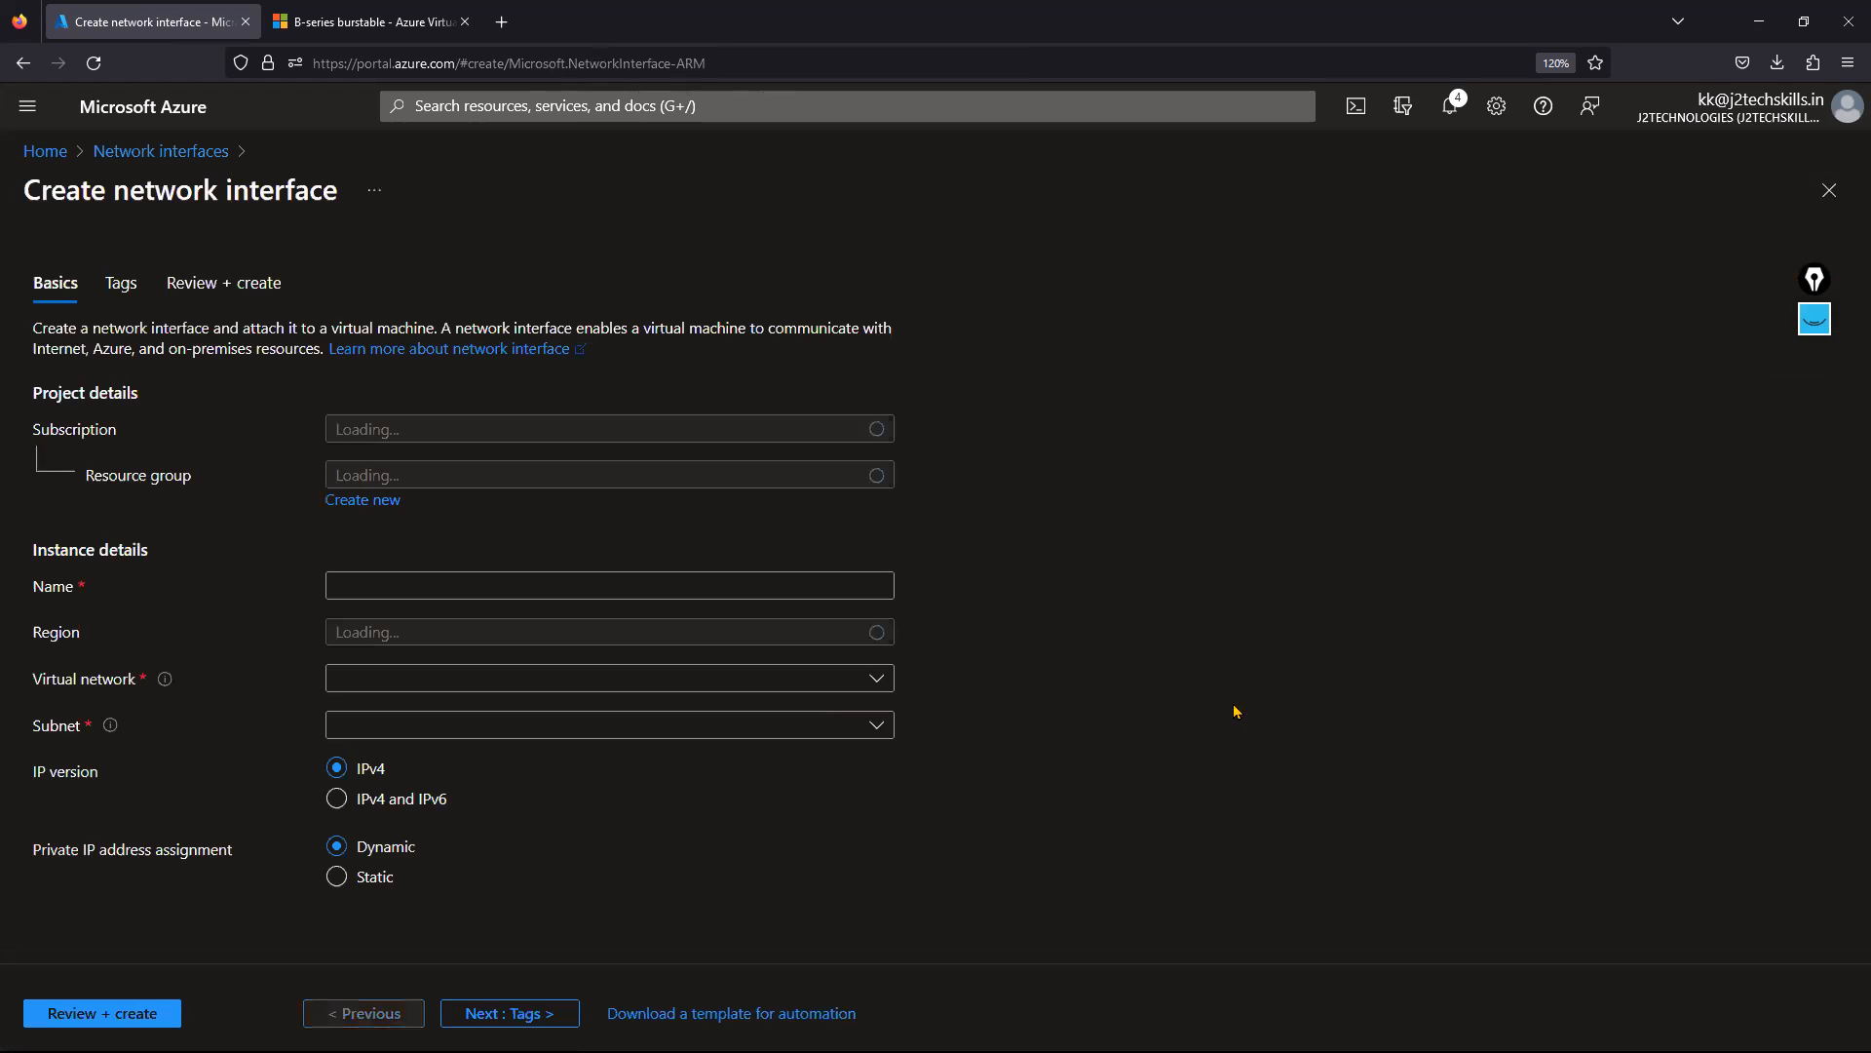
left_click(438, 477)
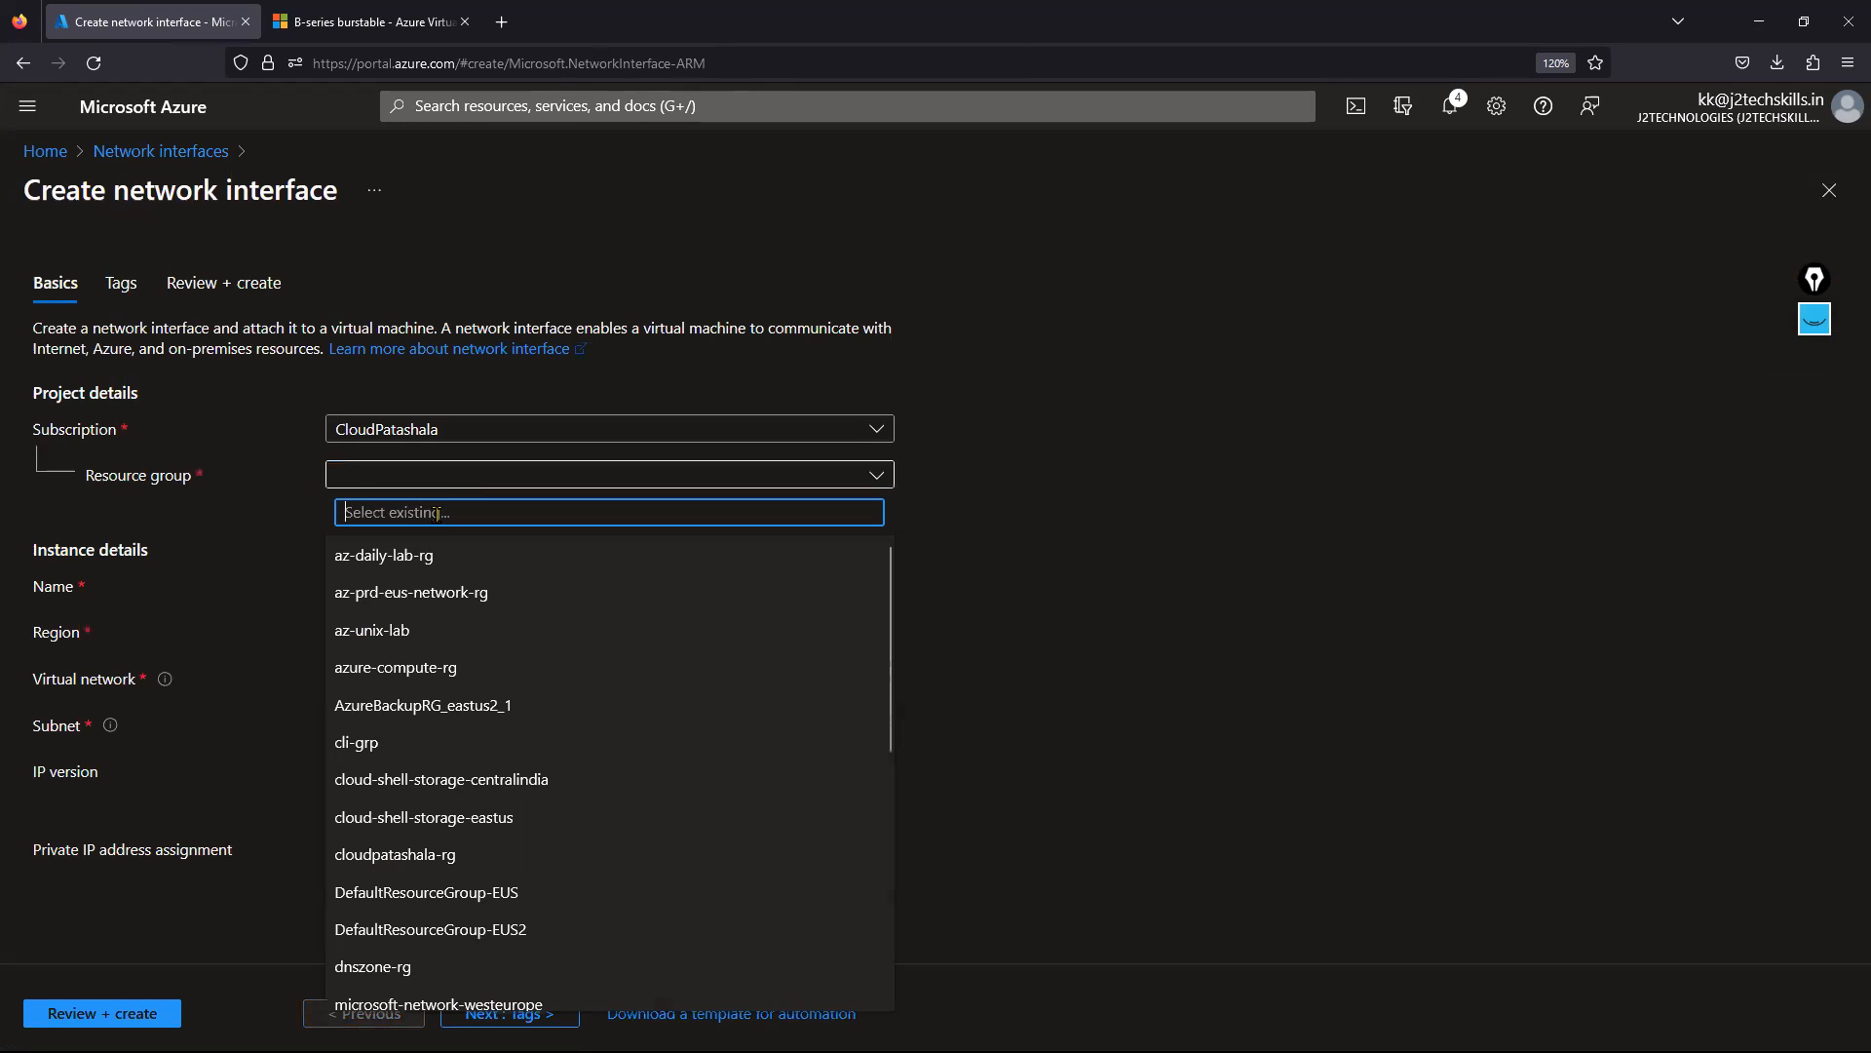
left_click(434, 563)
left_click(380, 590)
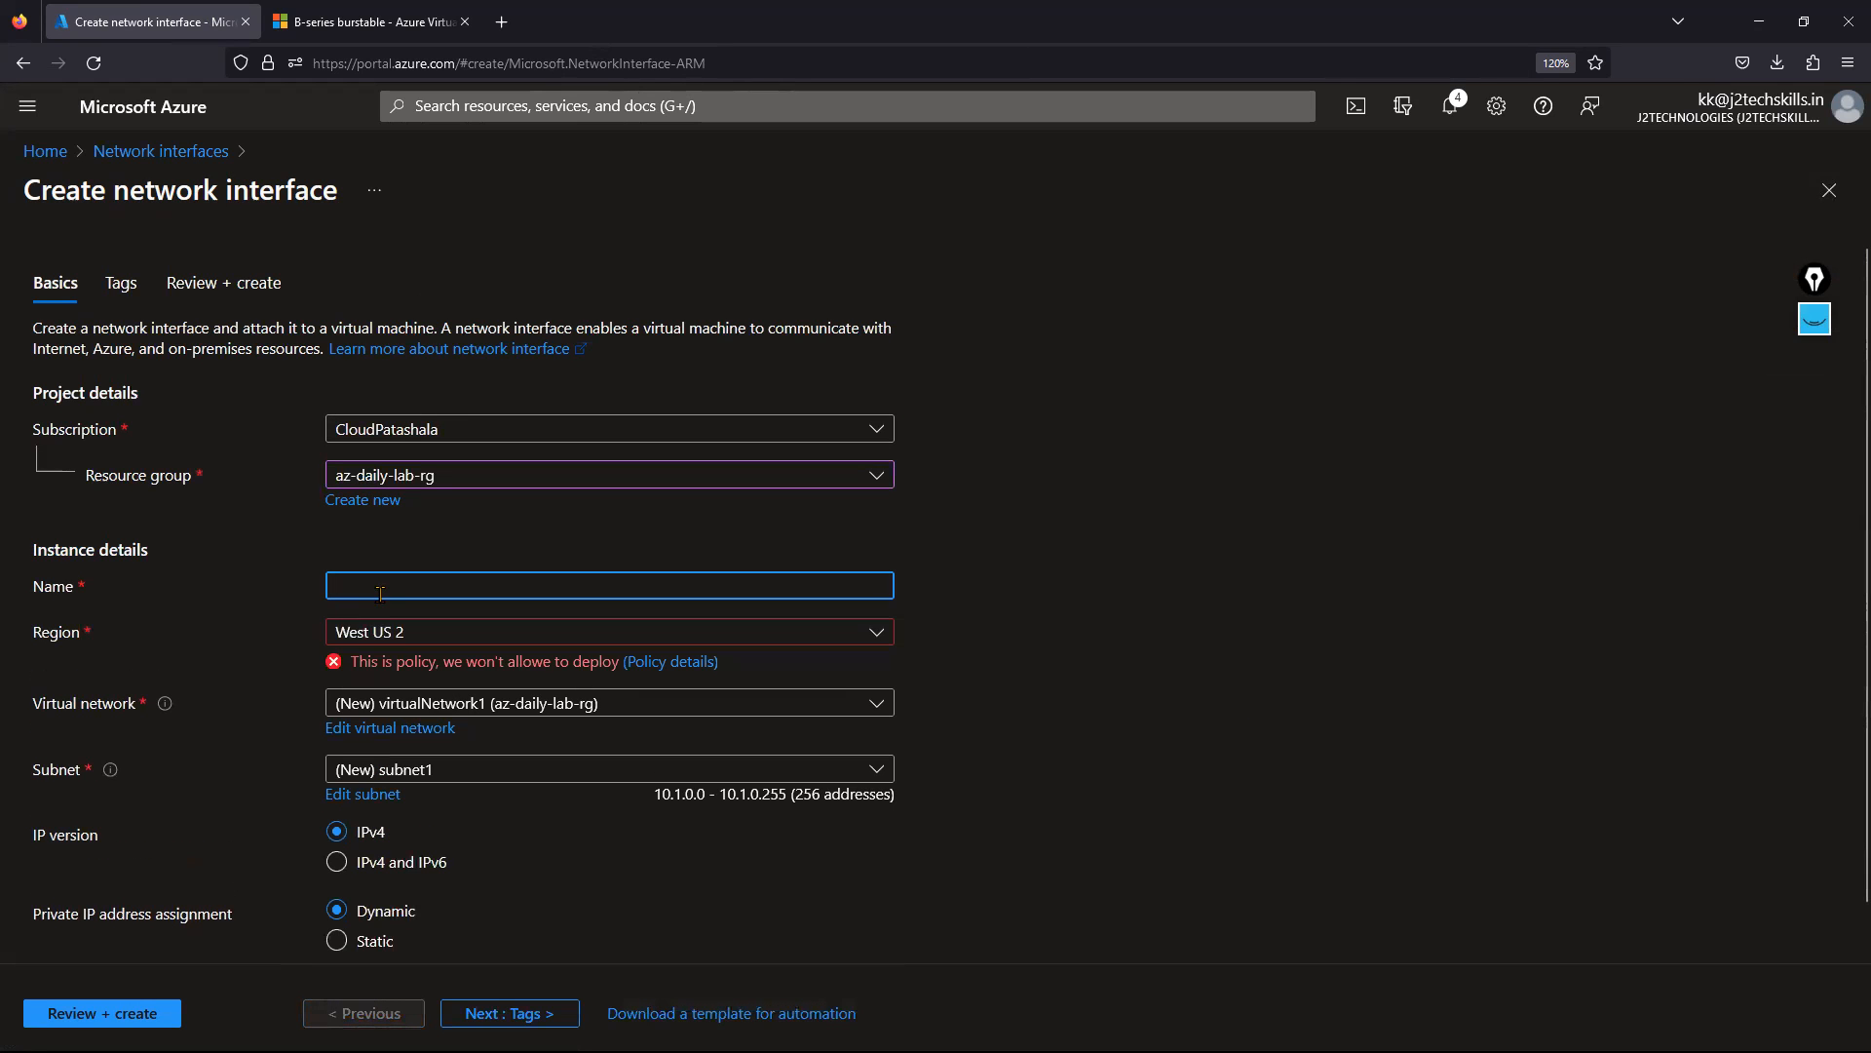
type("f5inter")
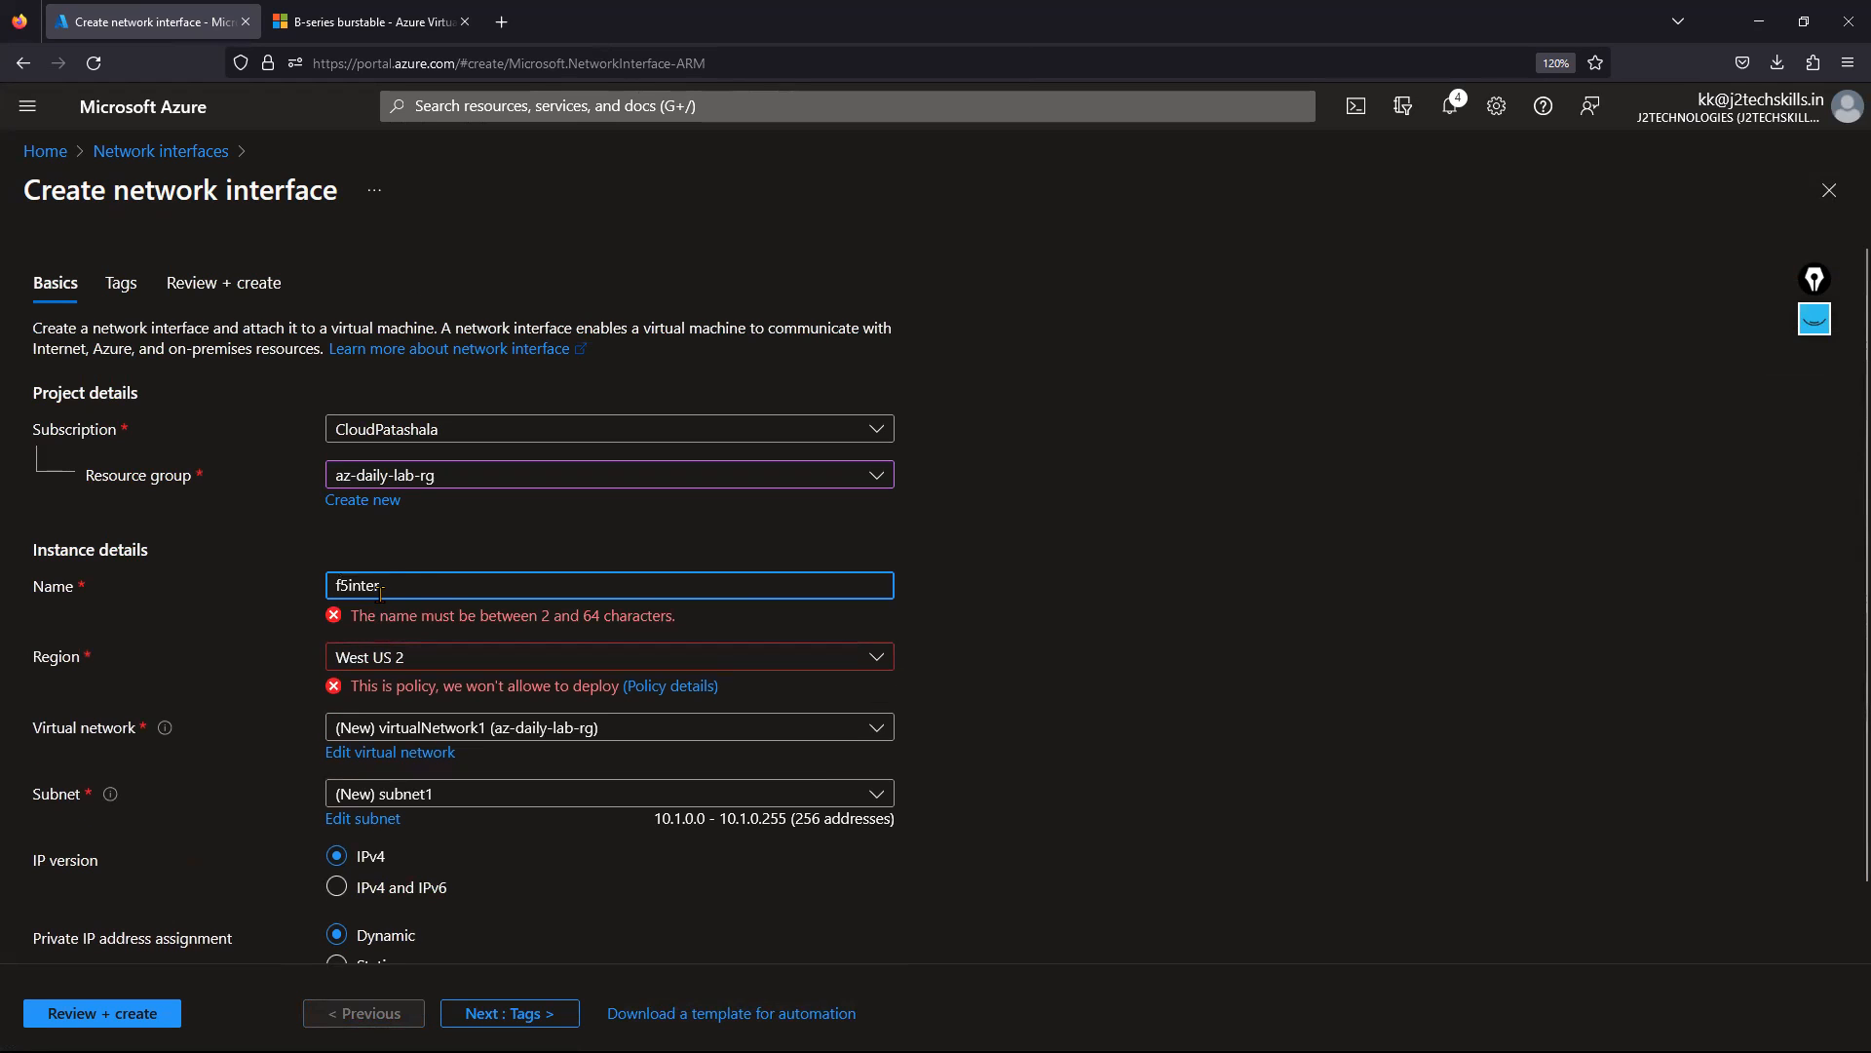
type("nal")
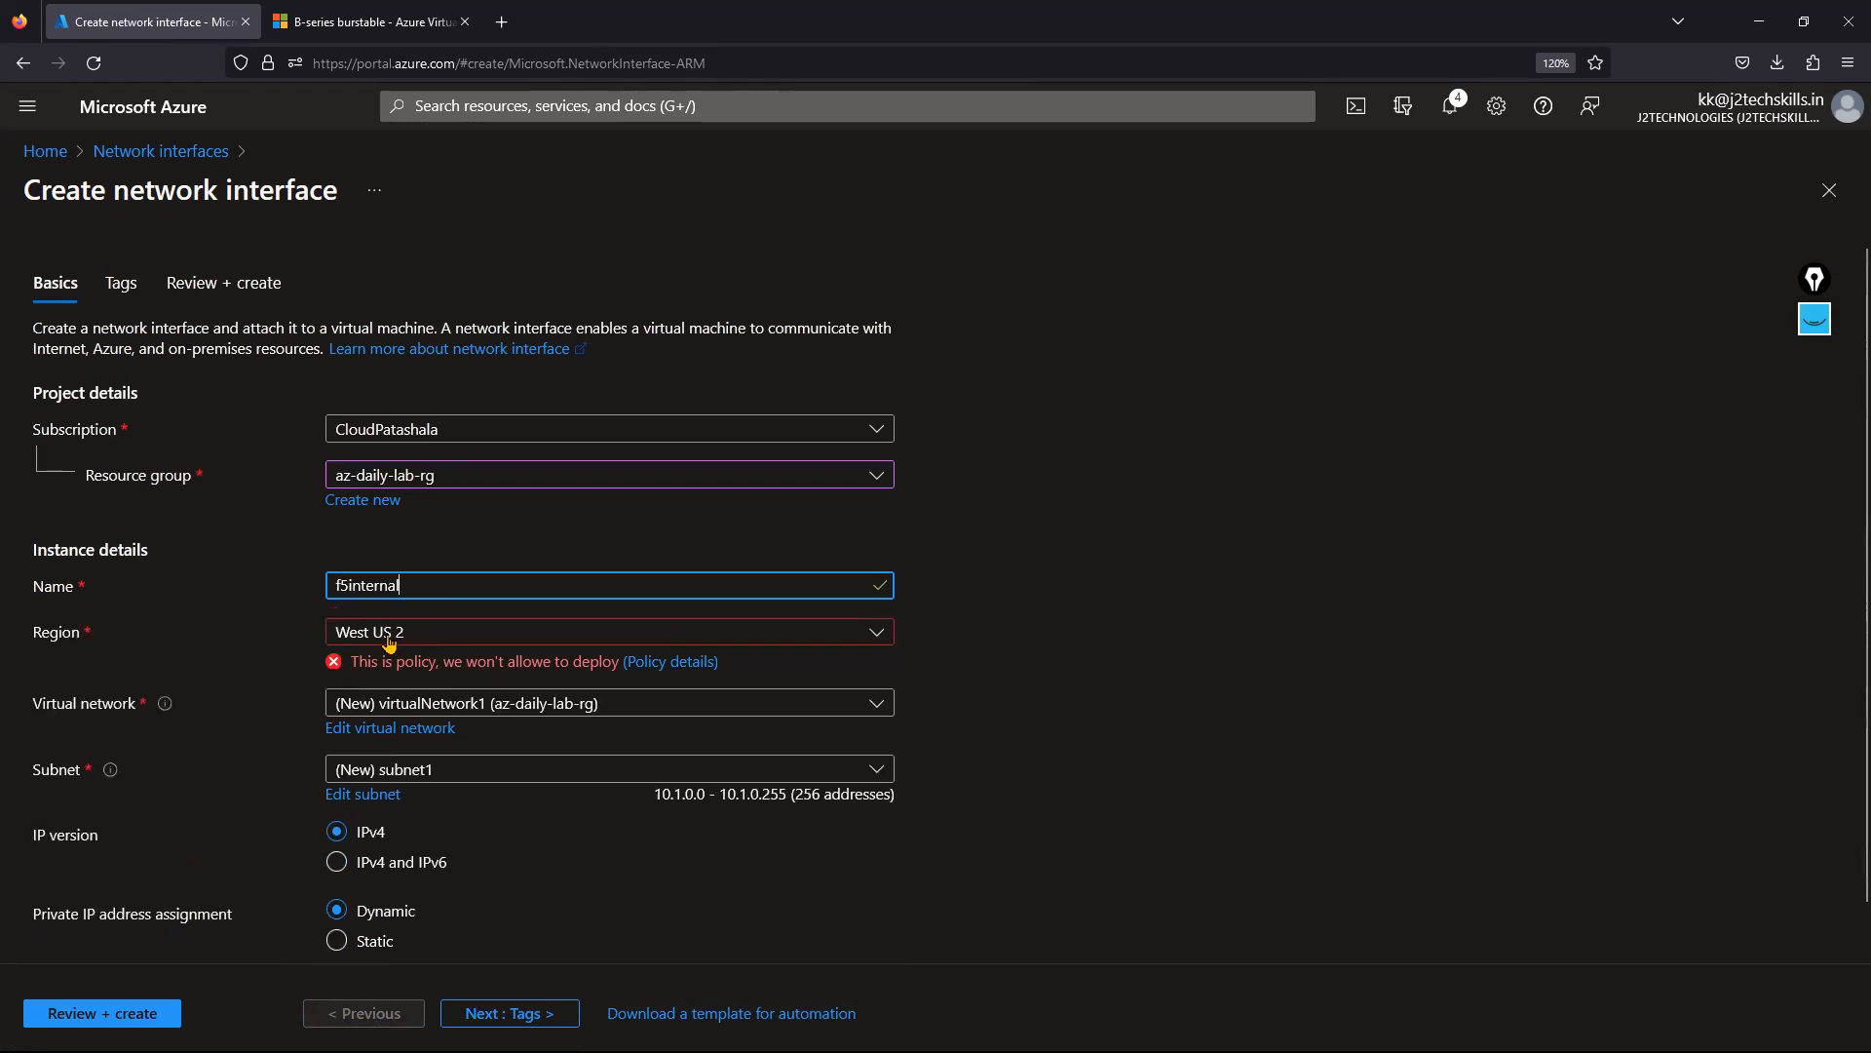
Set region East US 2, virtual network F5LB01-vnet, subnet f5internal, and go to review.
left_click(389, 635)
type("eas")
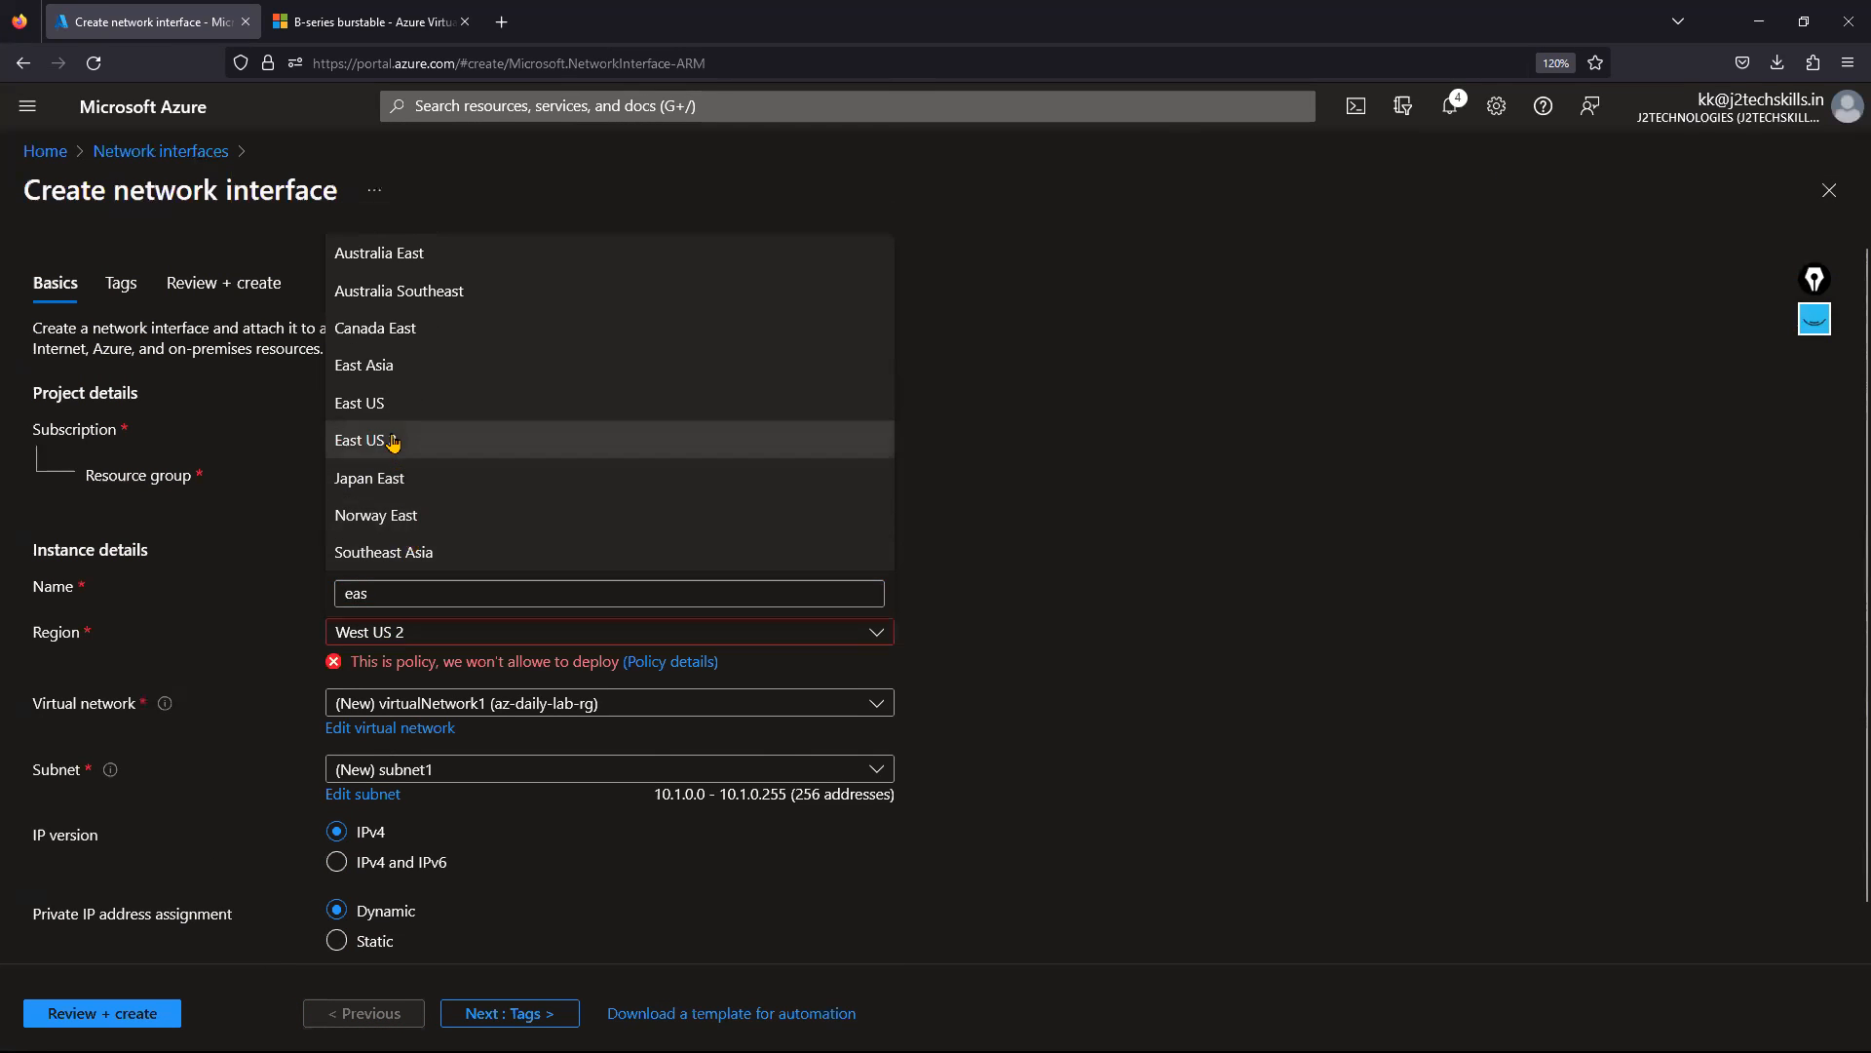
left_click(388, 436)
left_click(439, 690)
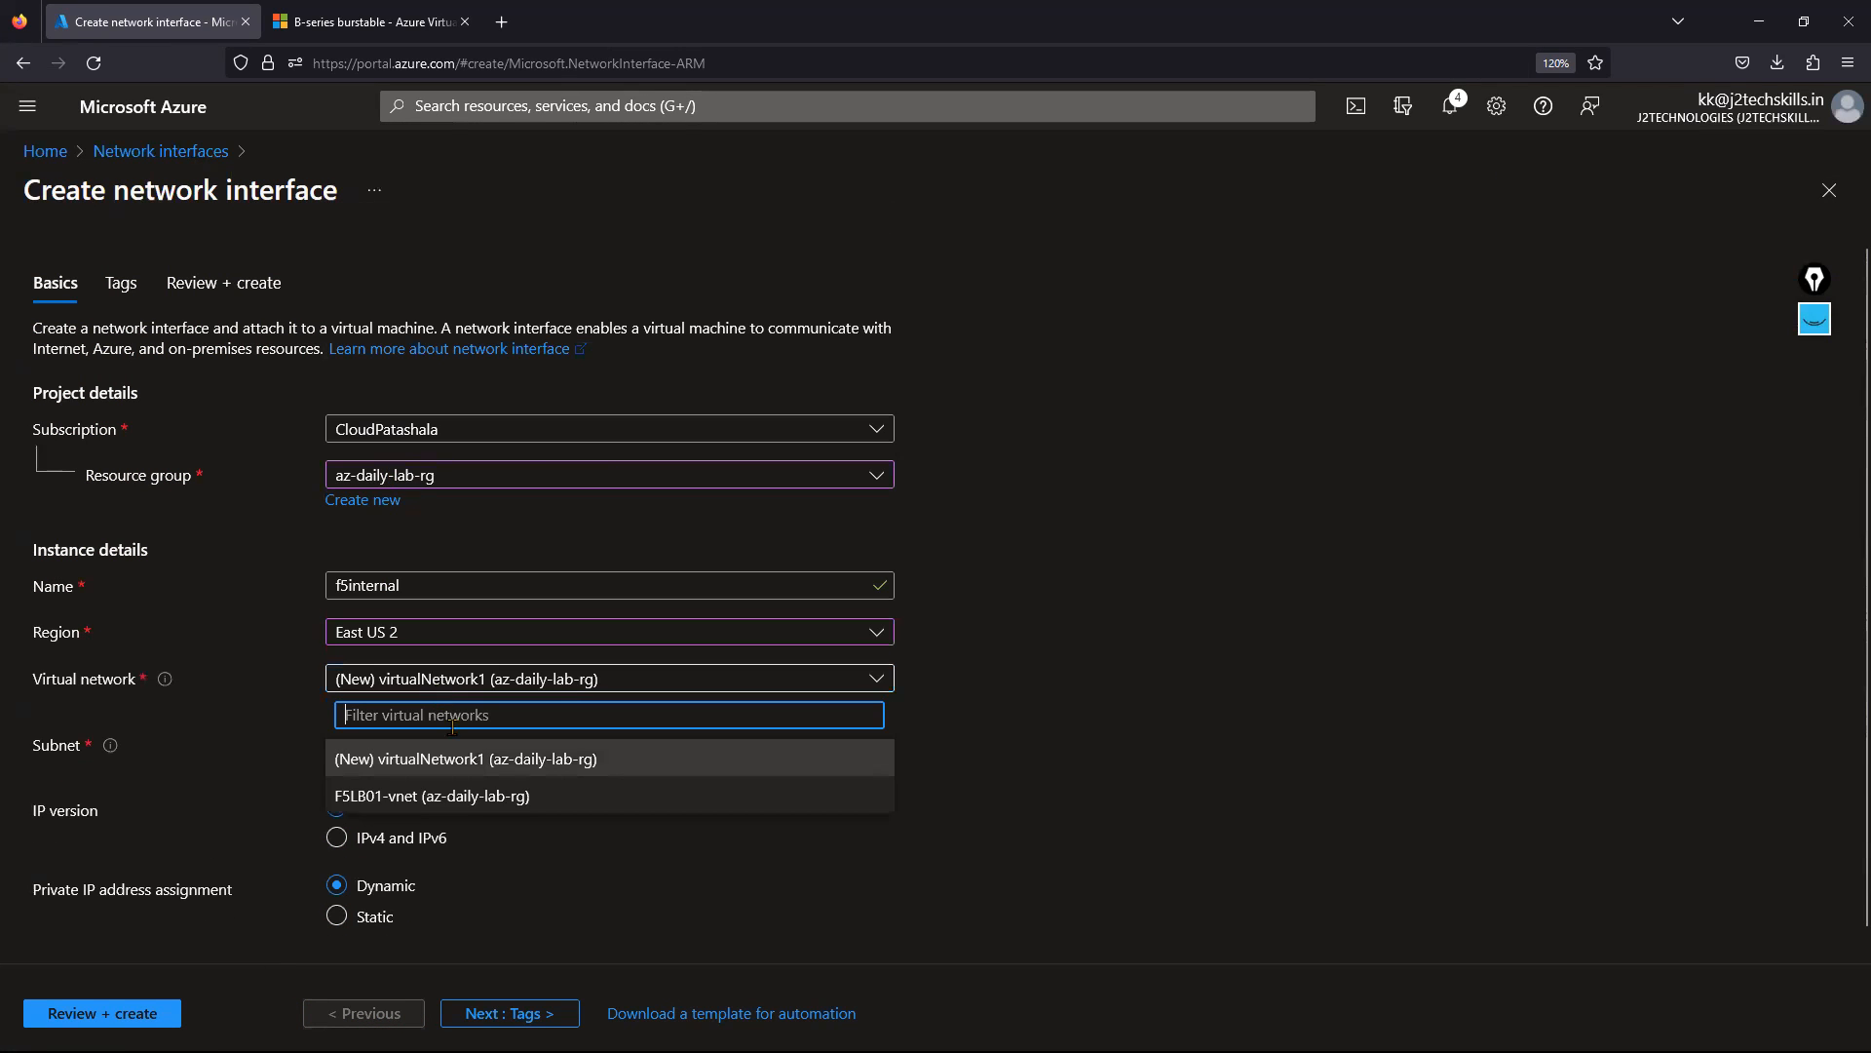
left_click(464, 794)
left_click(402, 746)
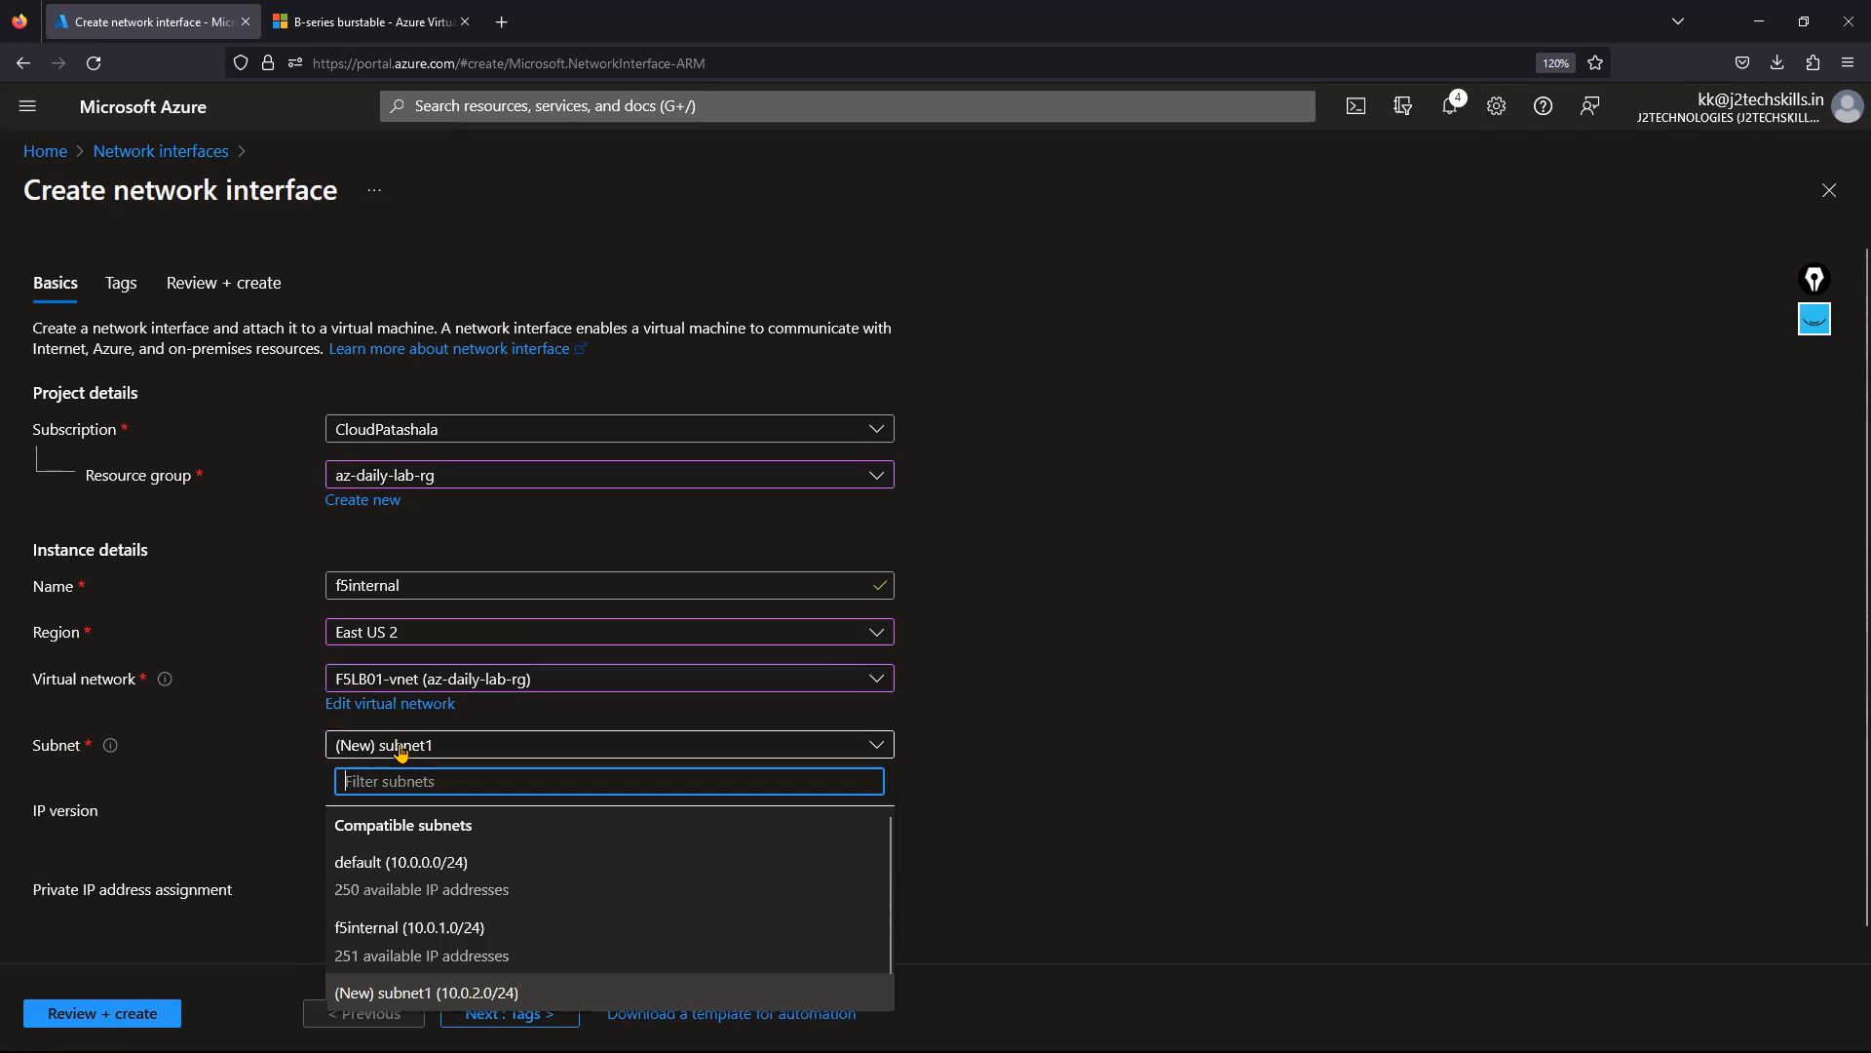
left_click(407, 931)
scroll(550, 846, "down", 1)
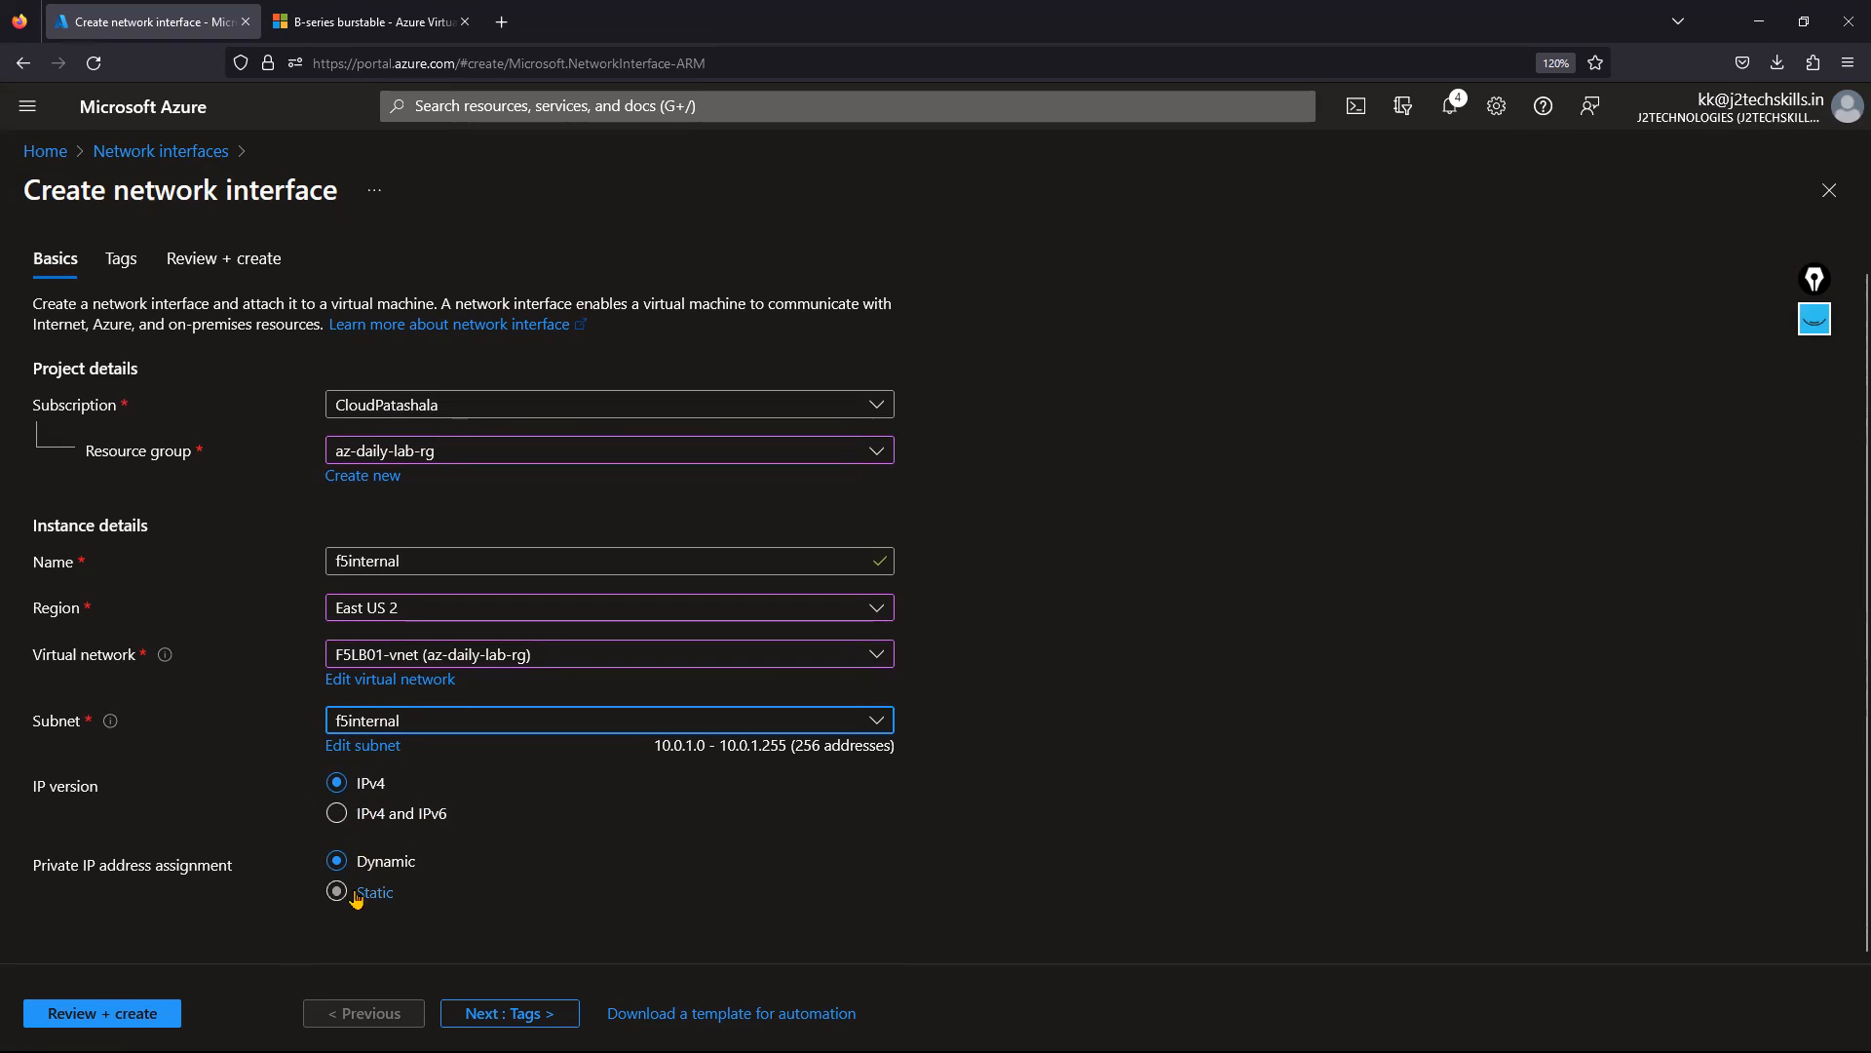
left_click(104, 1014)
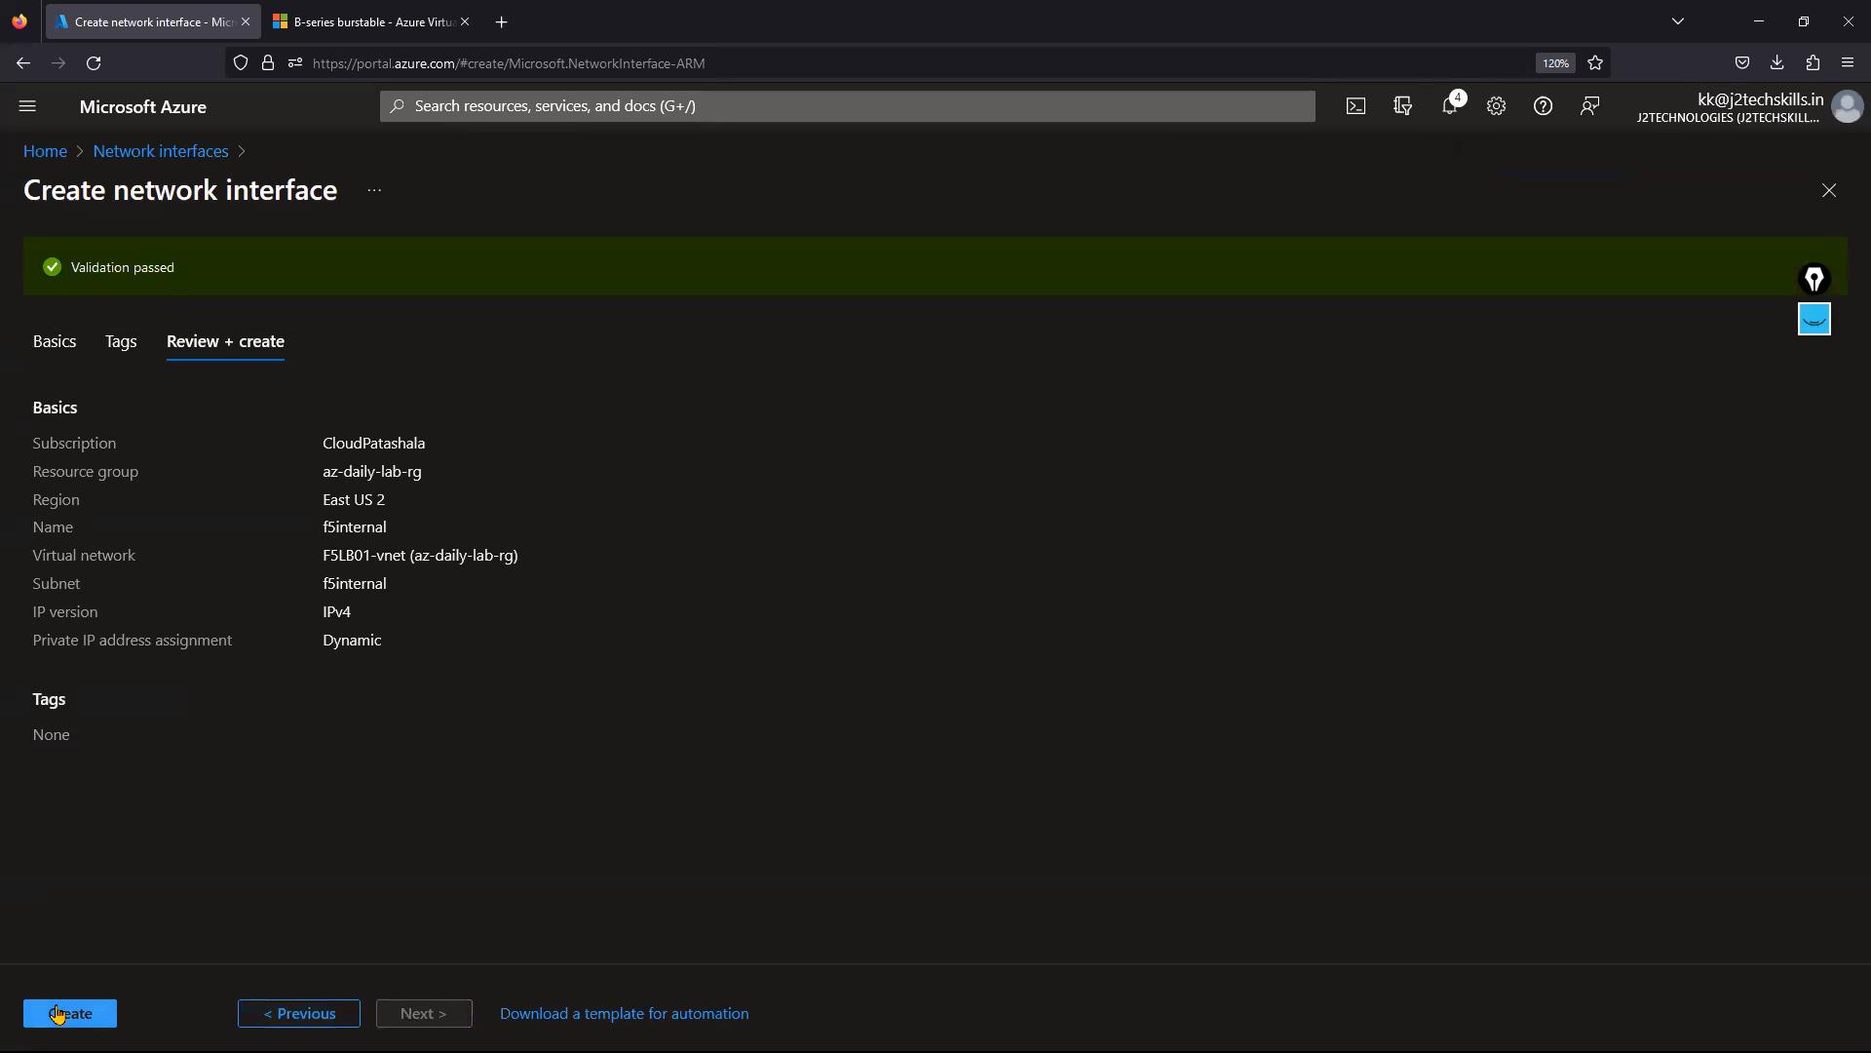
Create the f5internal network interface and open the F5LB01 virtual machine.
left_click(59, 1013)
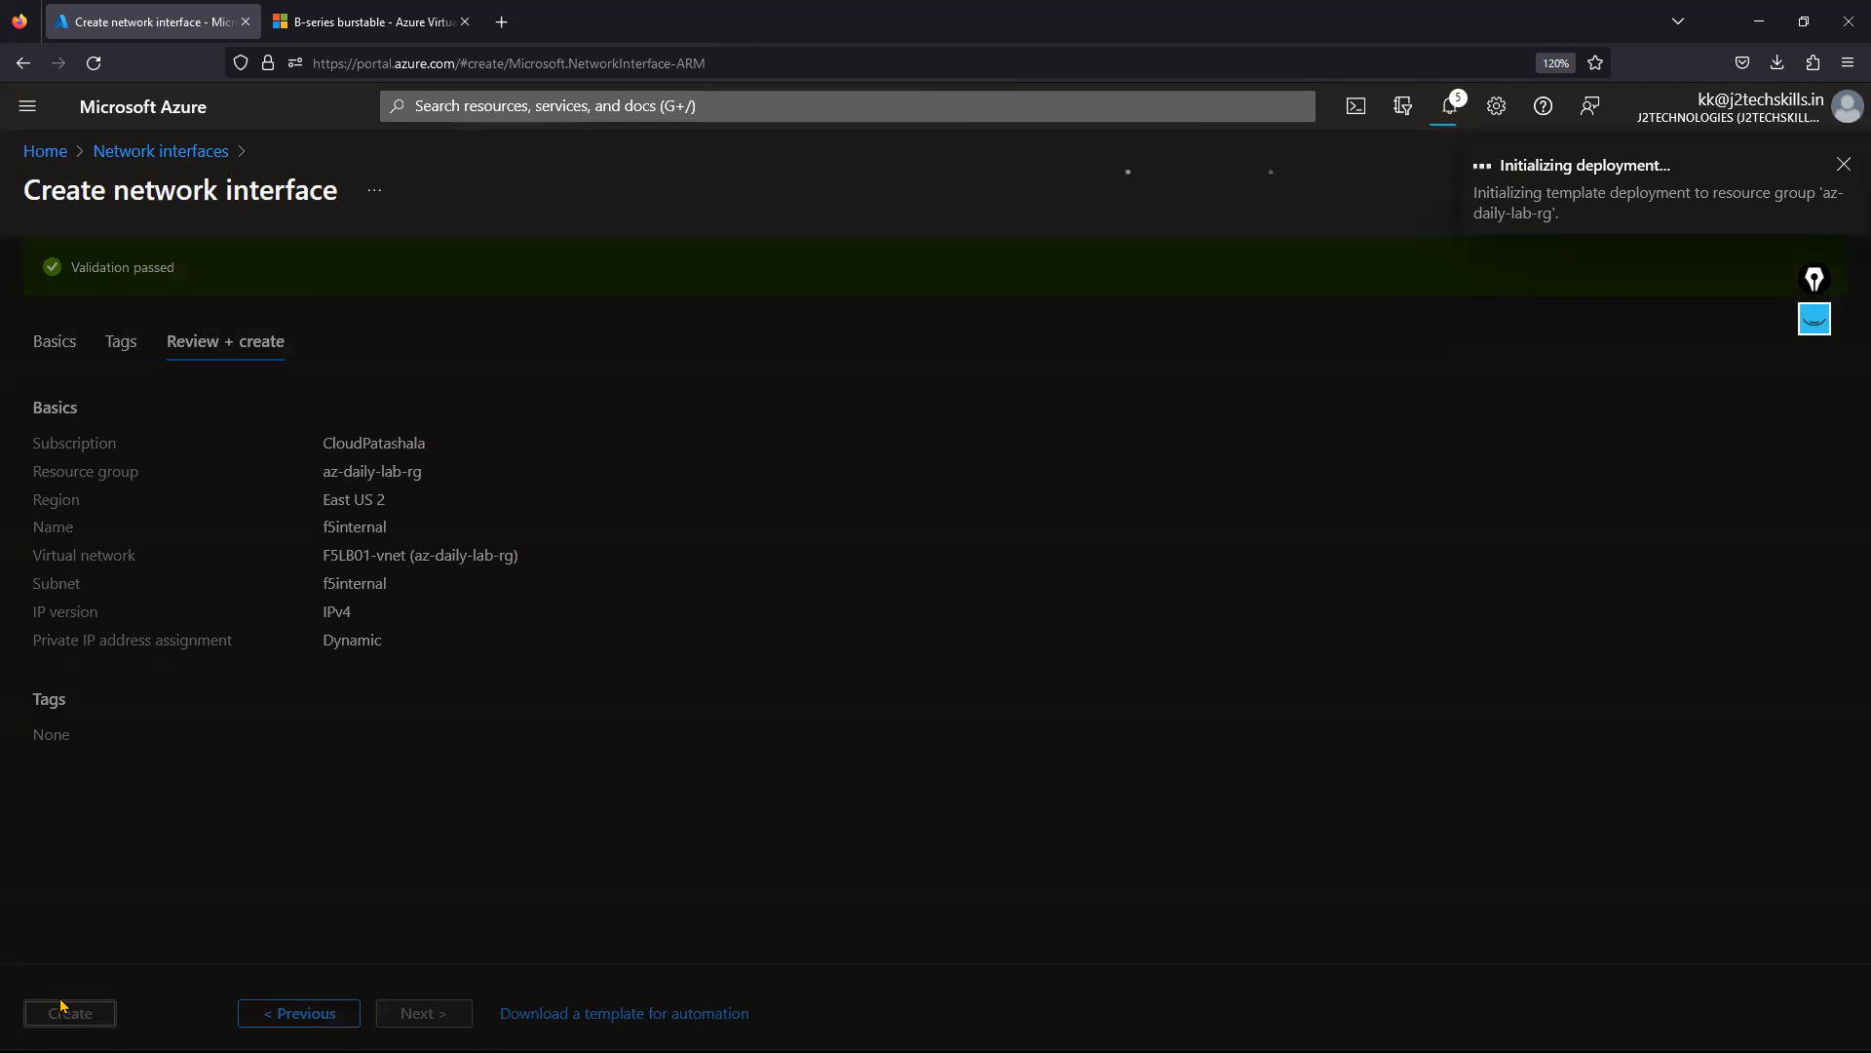
left_click(45, 152)
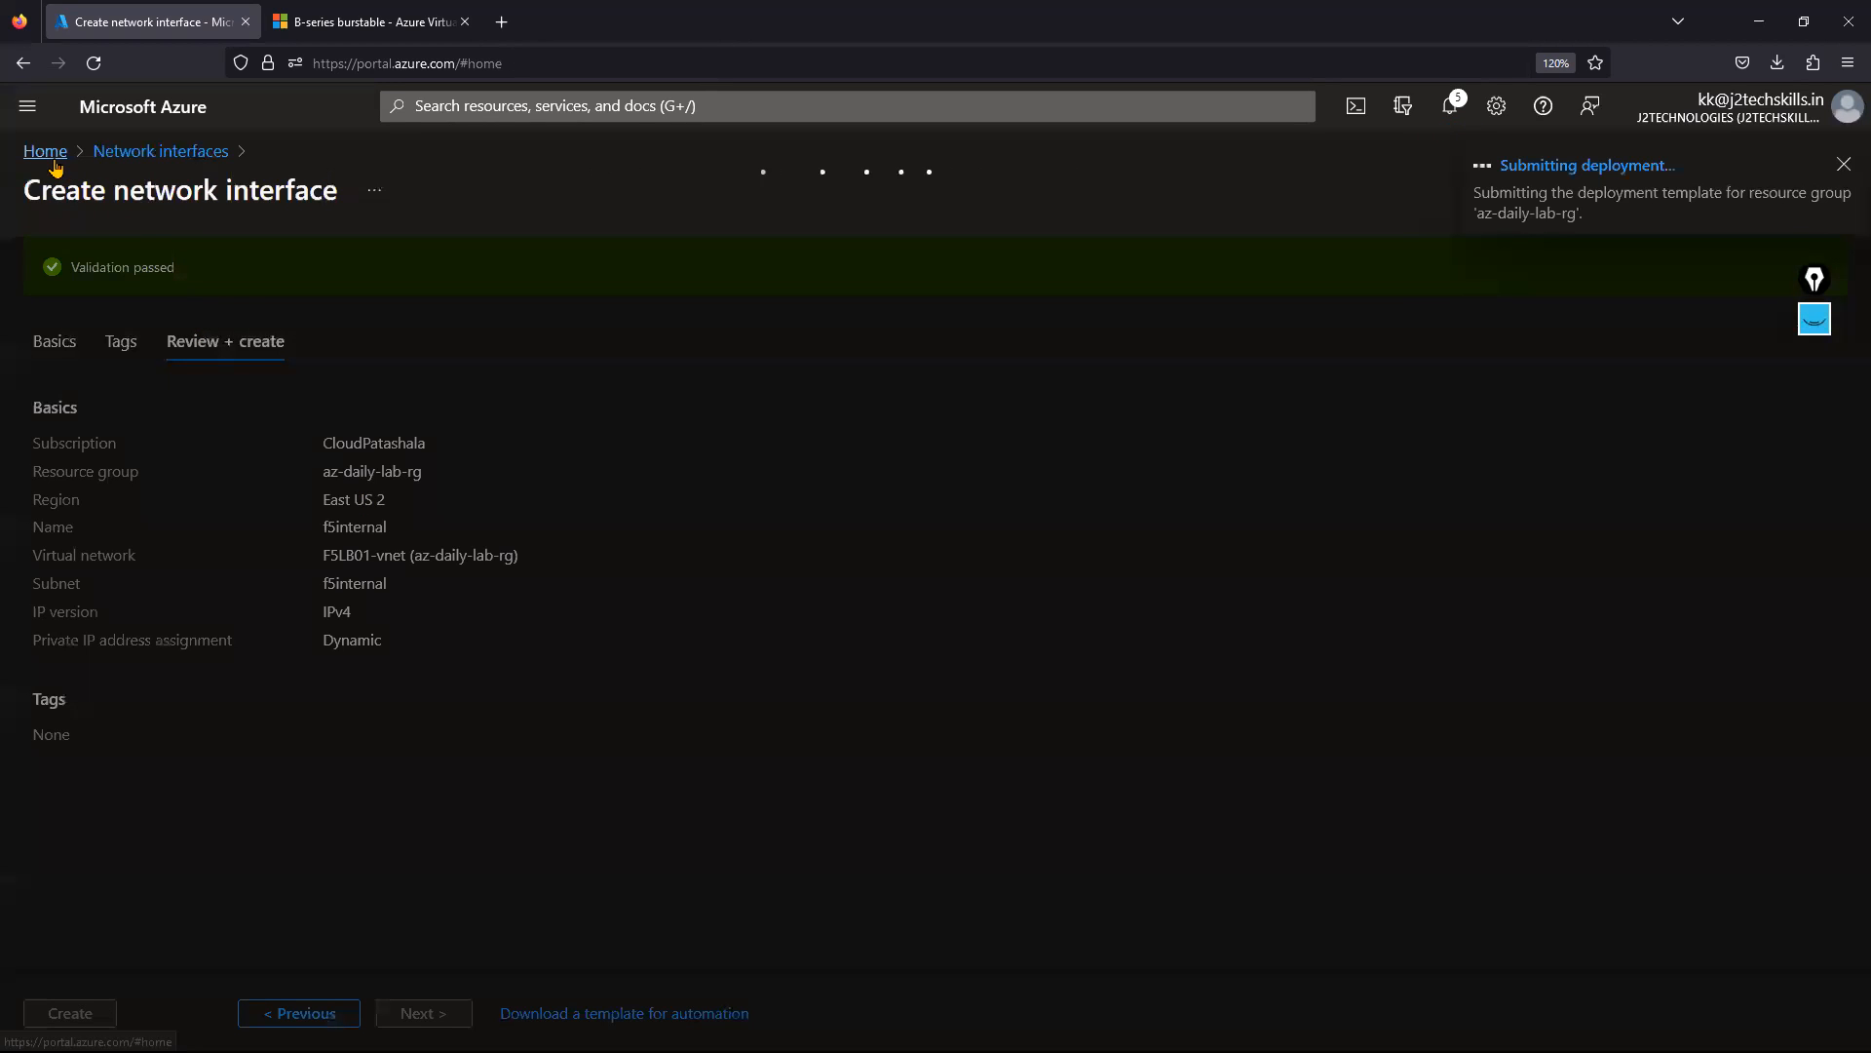
left_click(748, 239)
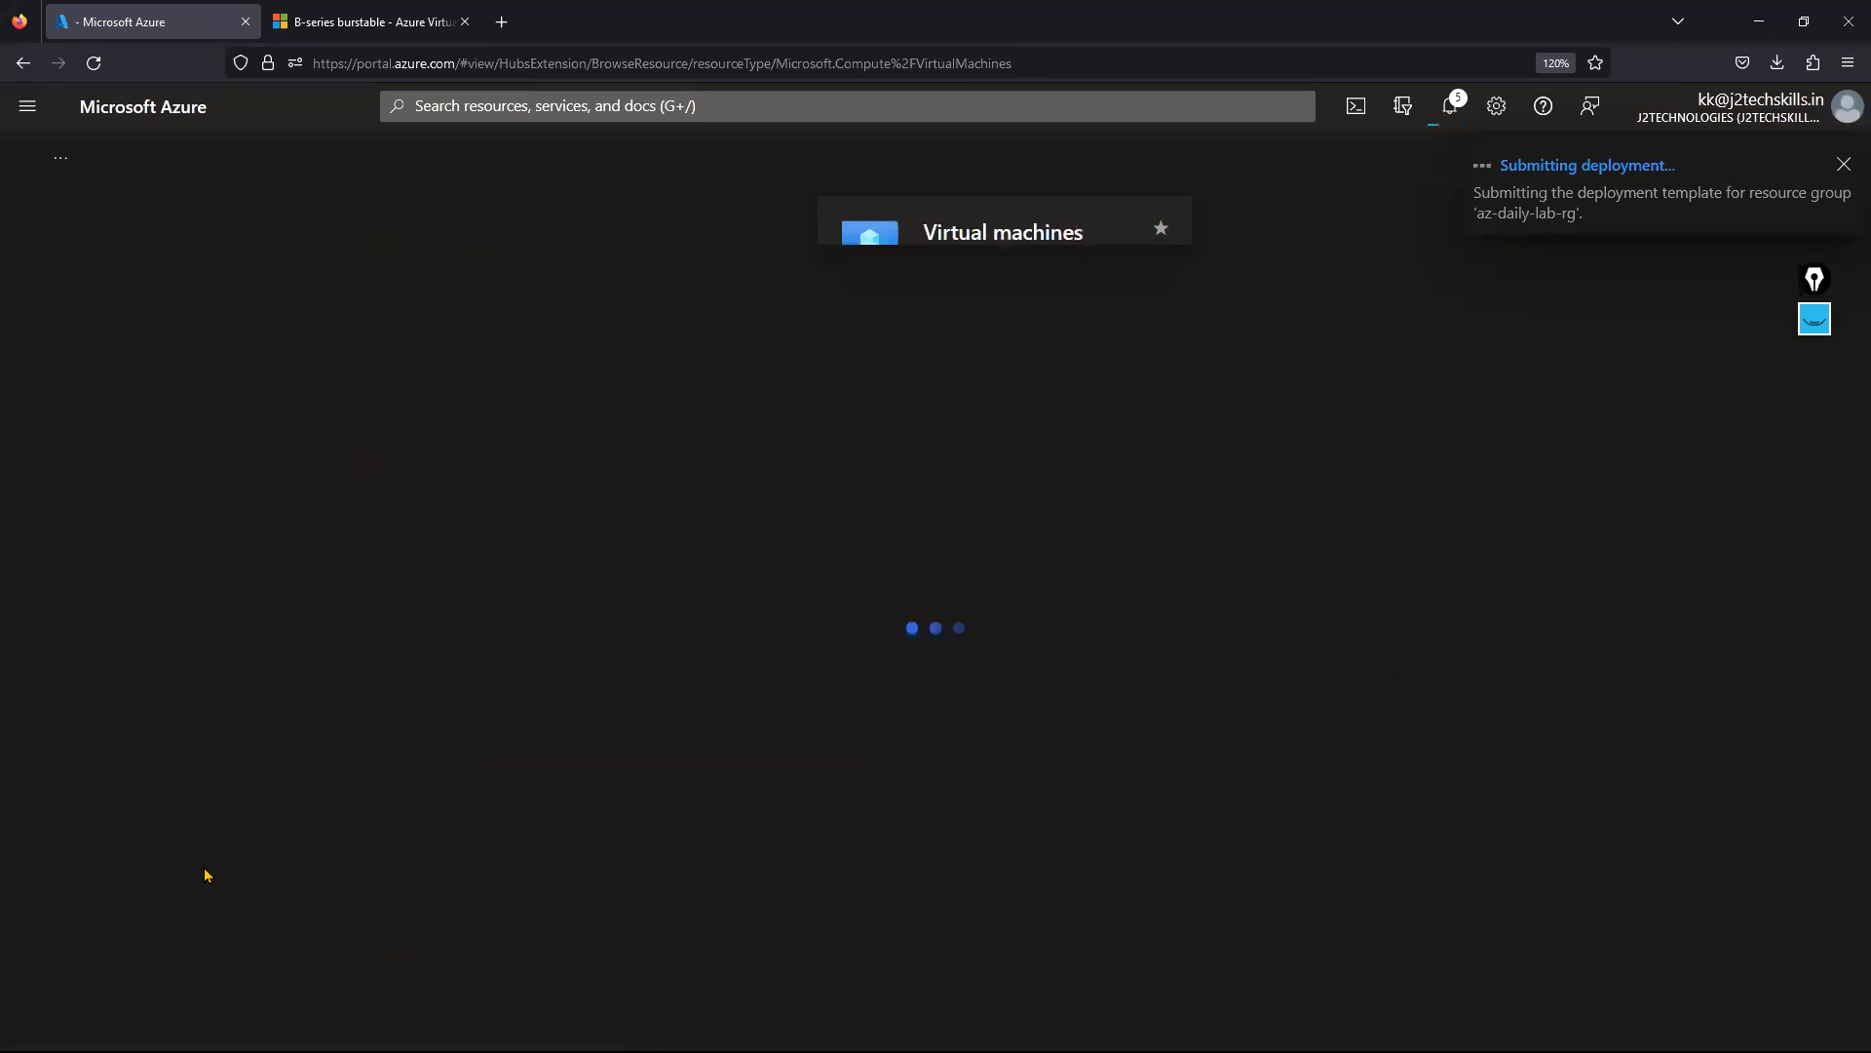
left_click(109, 446)
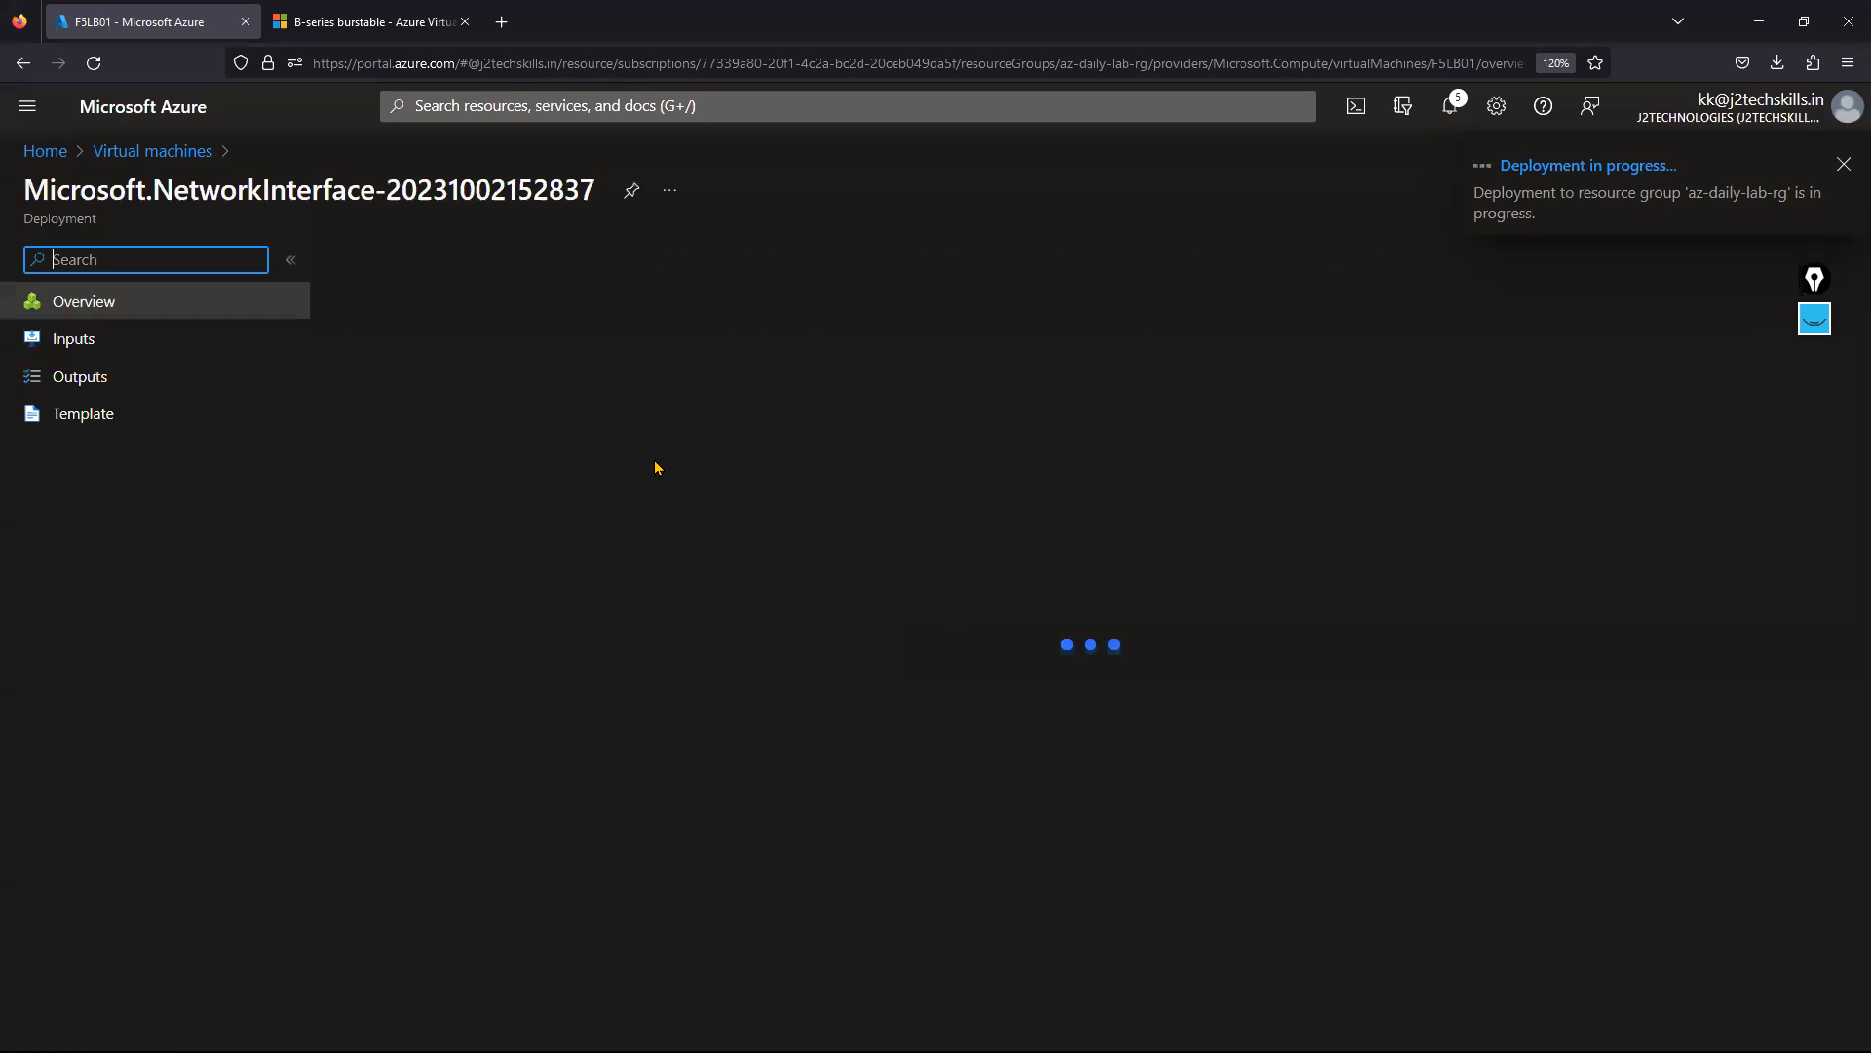
Reopen F5LB01 from Home > Virtual machines and view its Networking settings.
left_click(60, 157)
left_click(478, 276)
left_click(105, 446)
left_click(433, 539)
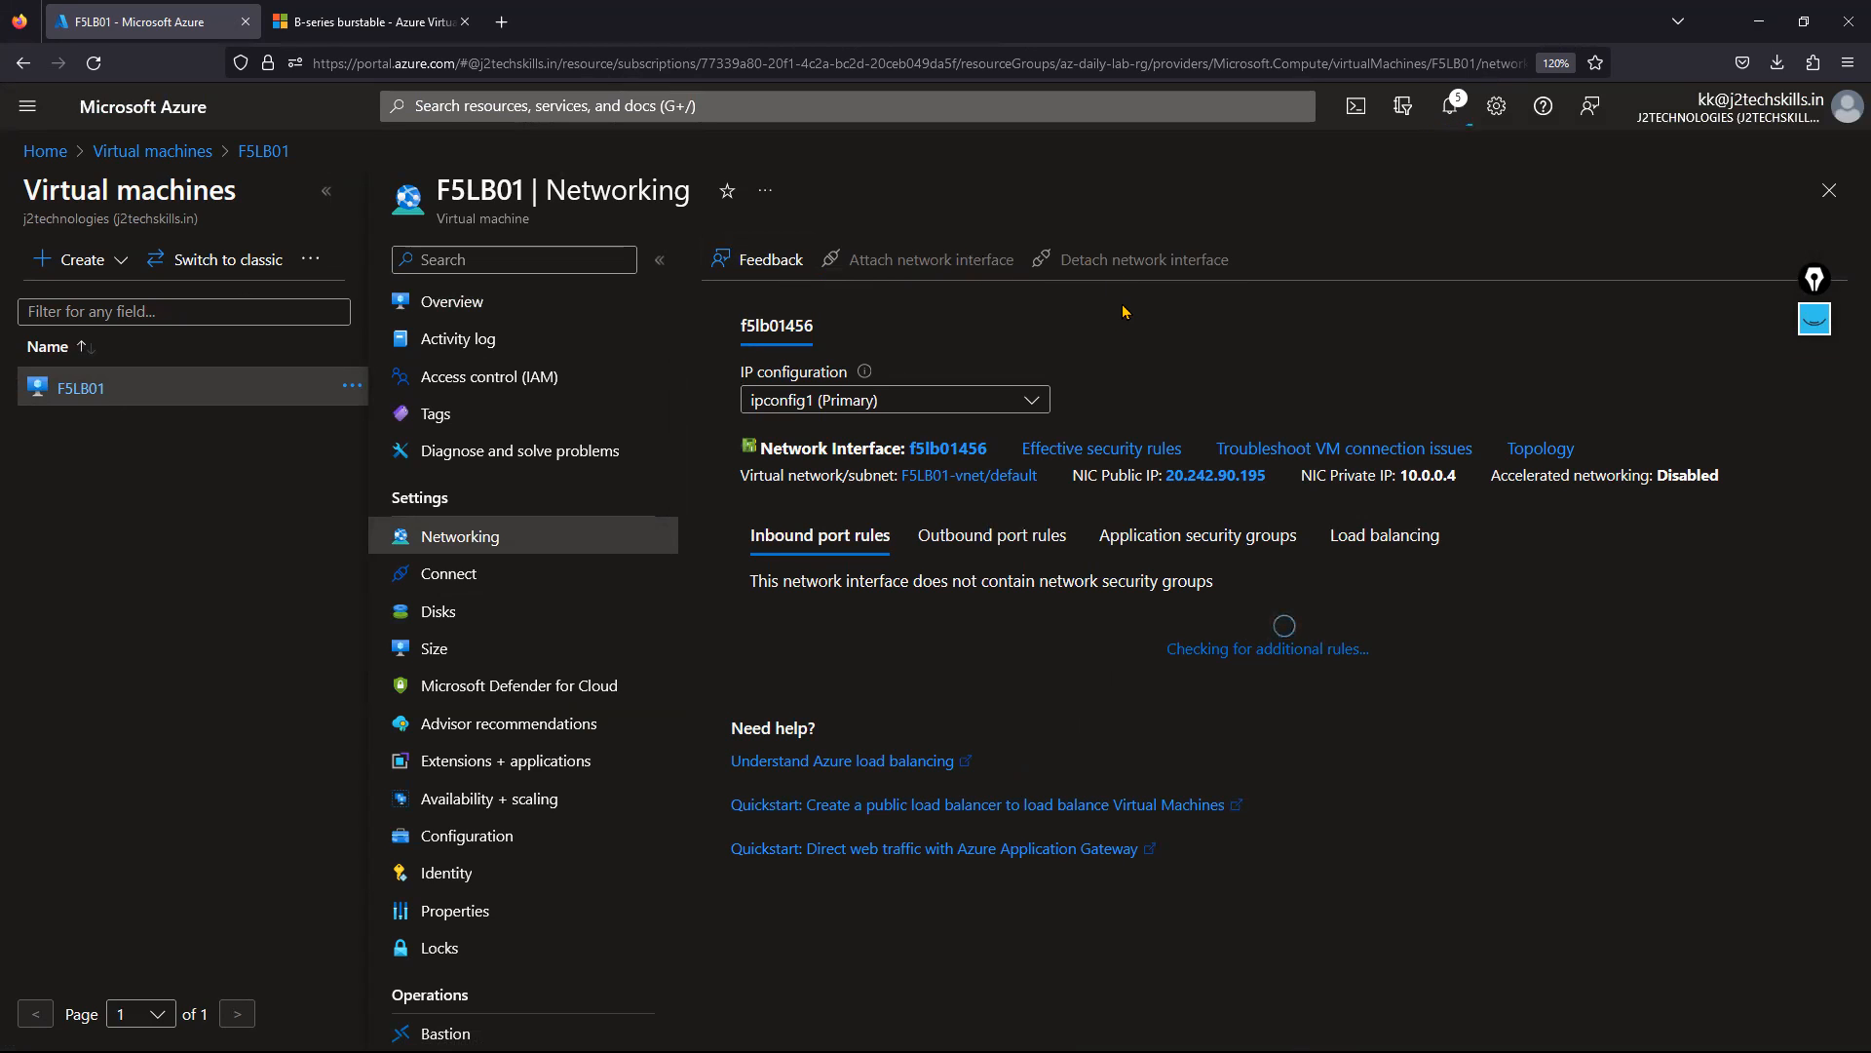
Stop F5LB01 from its Overview until Stopped (deallocated), then return to its Networking page.
left_click(327, 191)
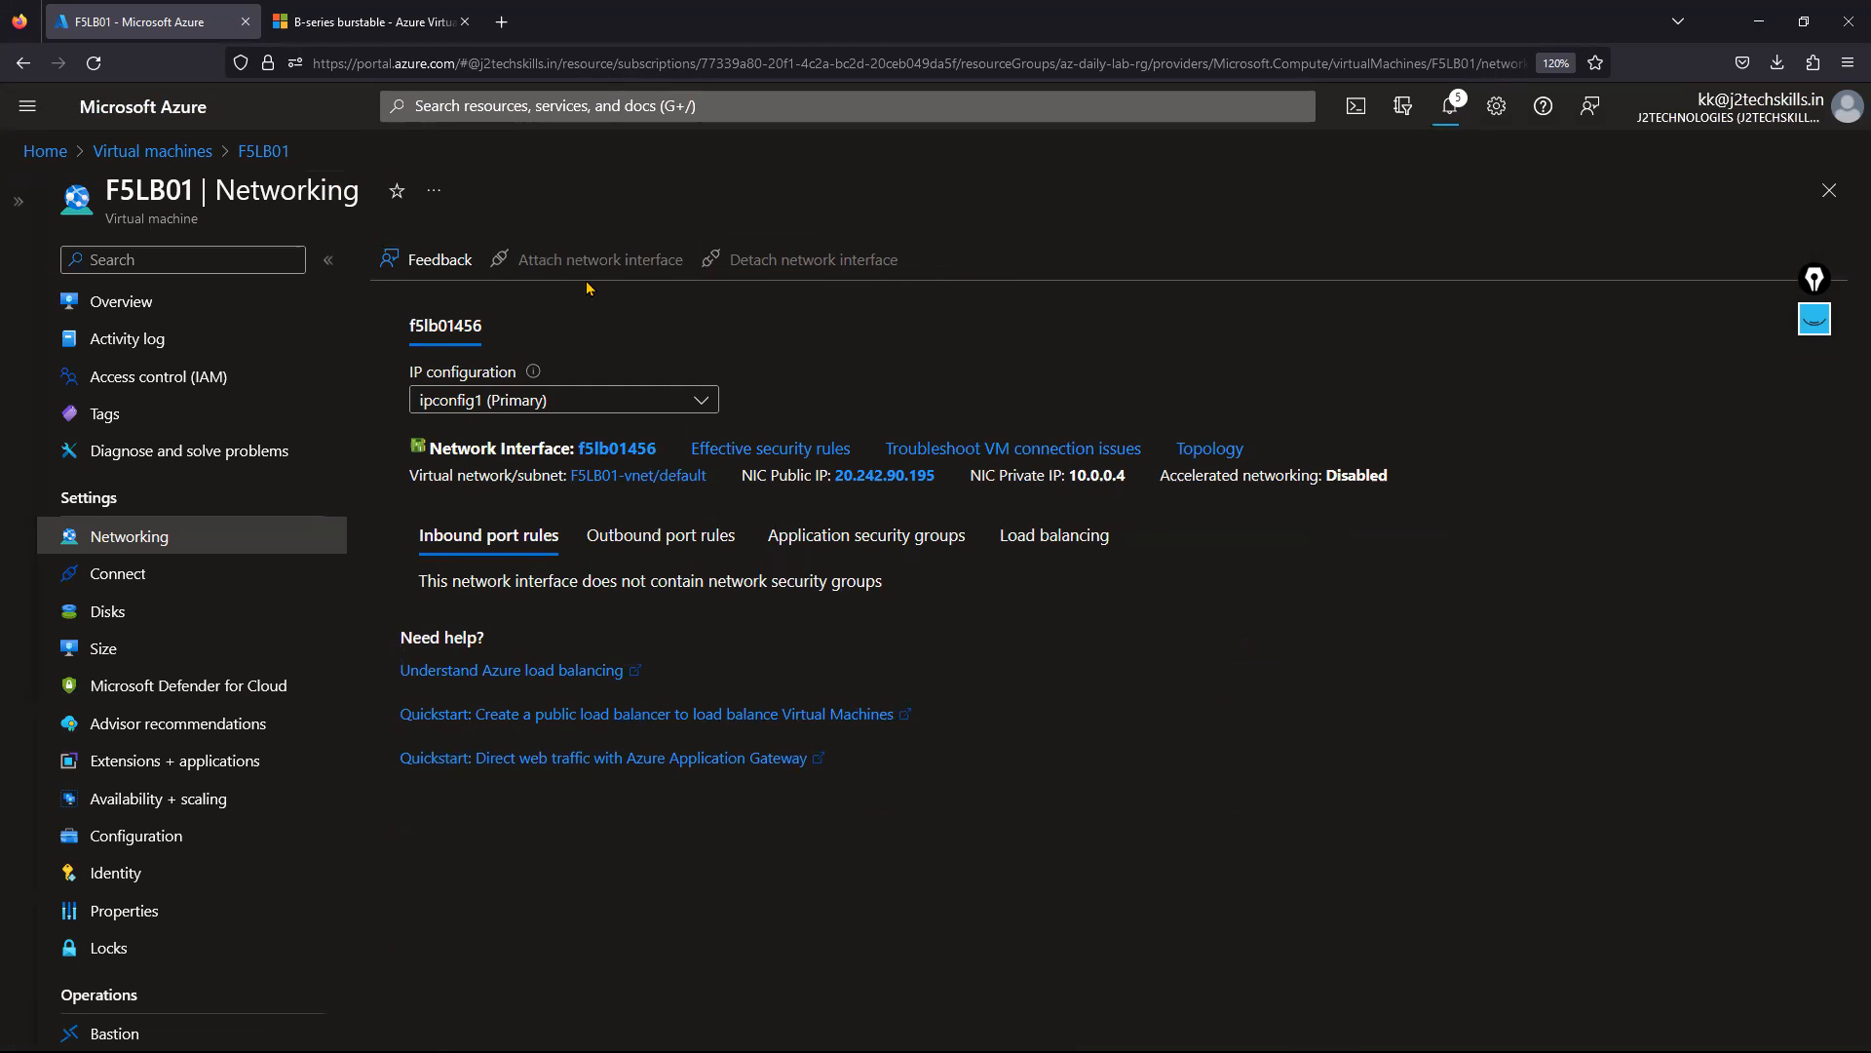
left_click(206, 300)
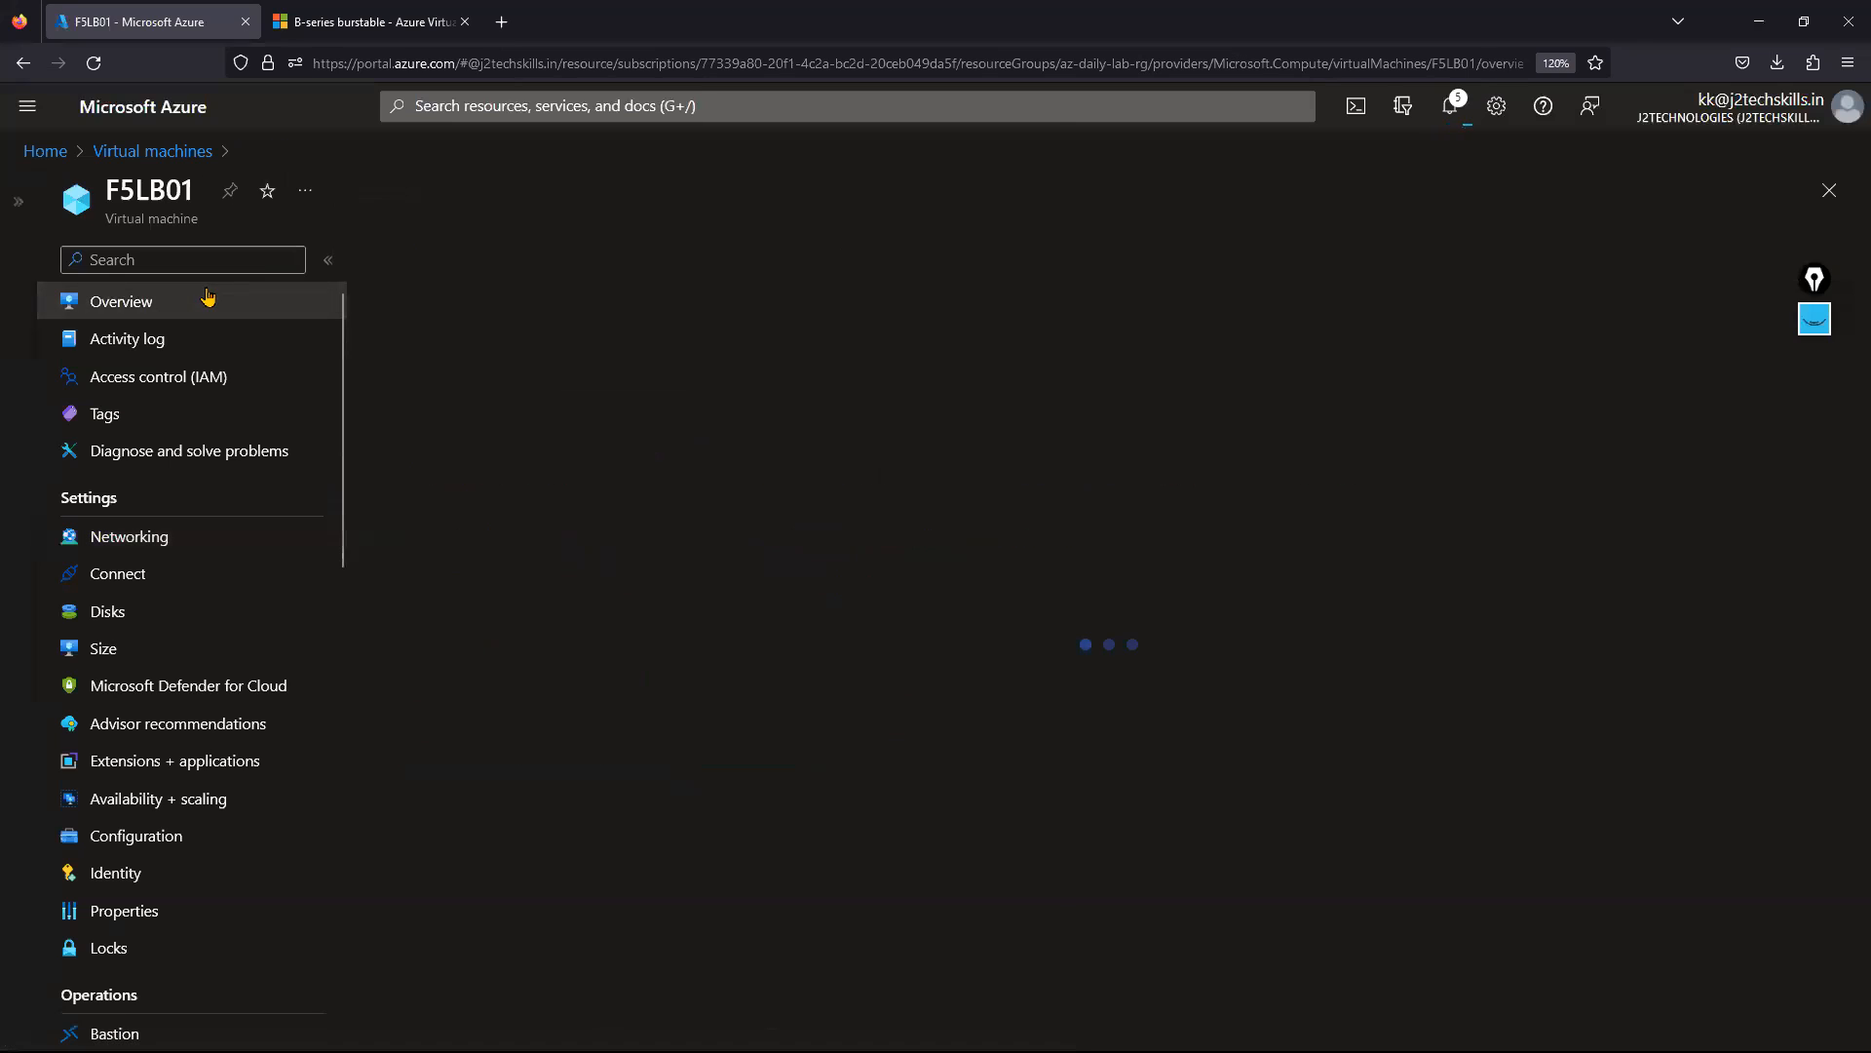
left_click(692, 259)
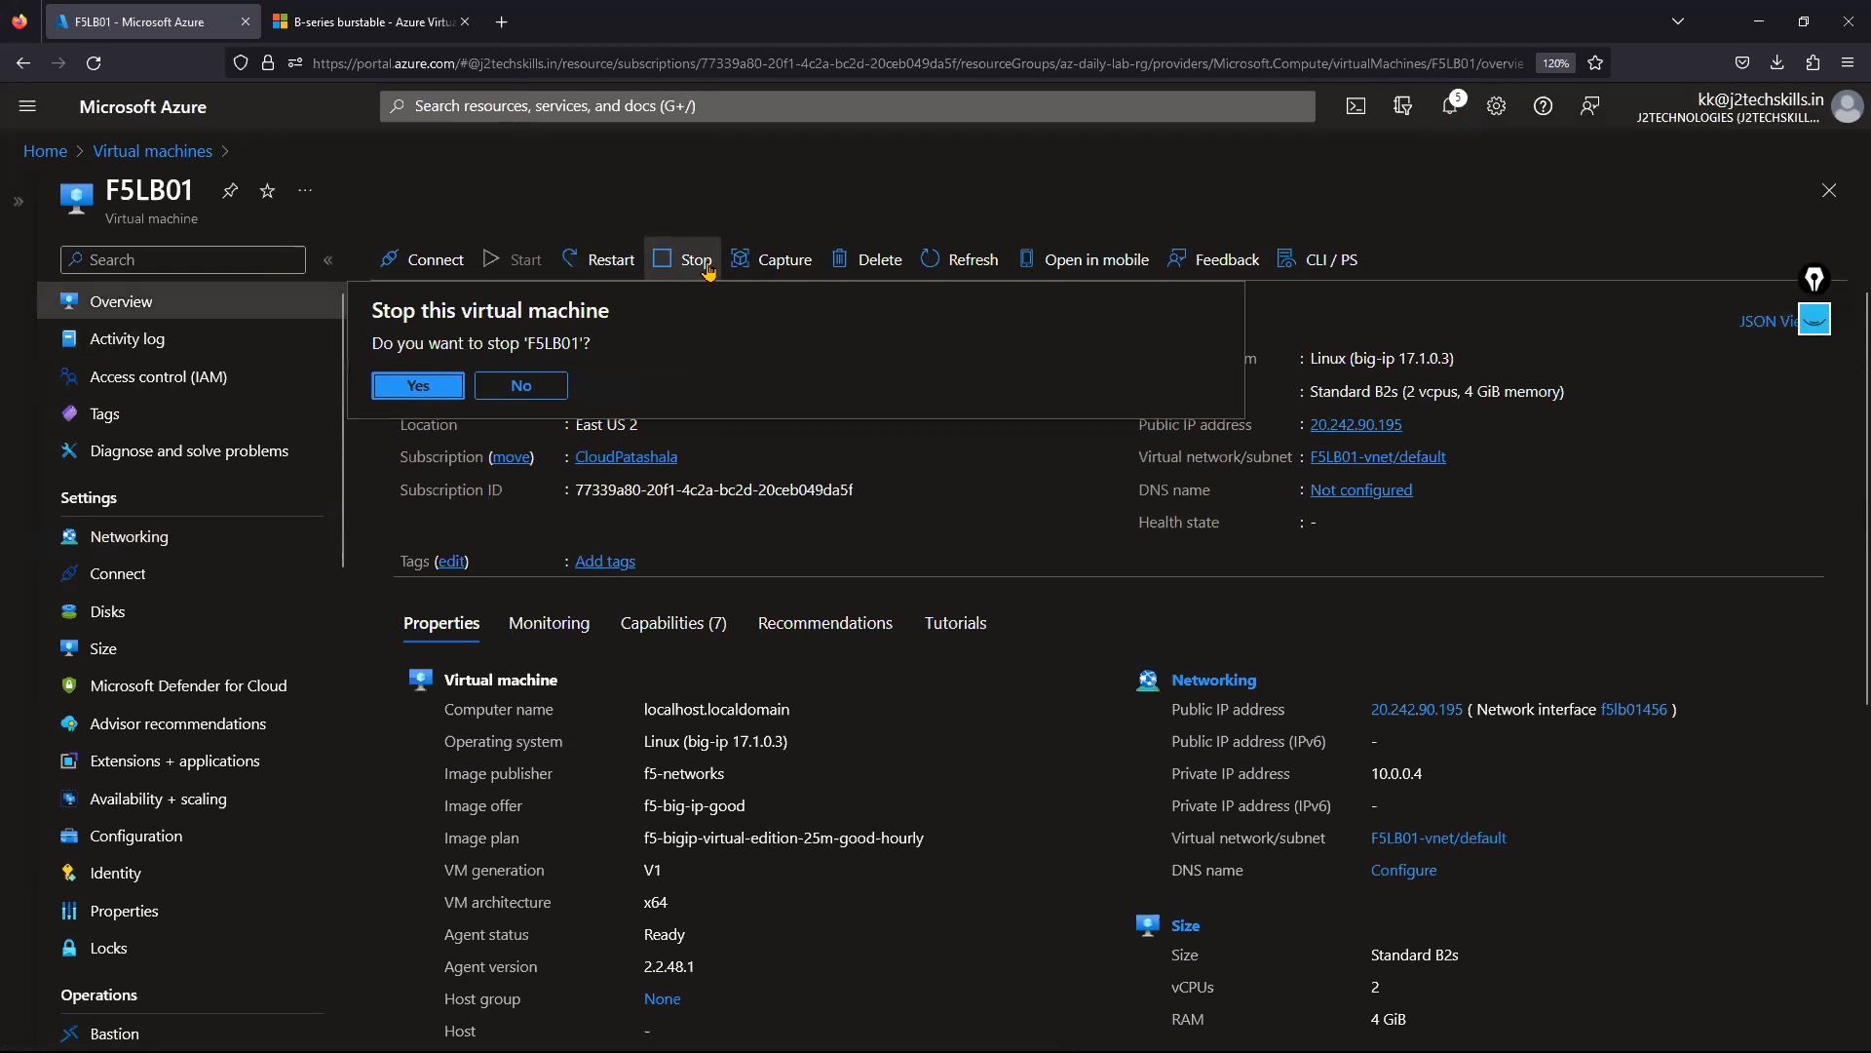
left_click(456, 388)
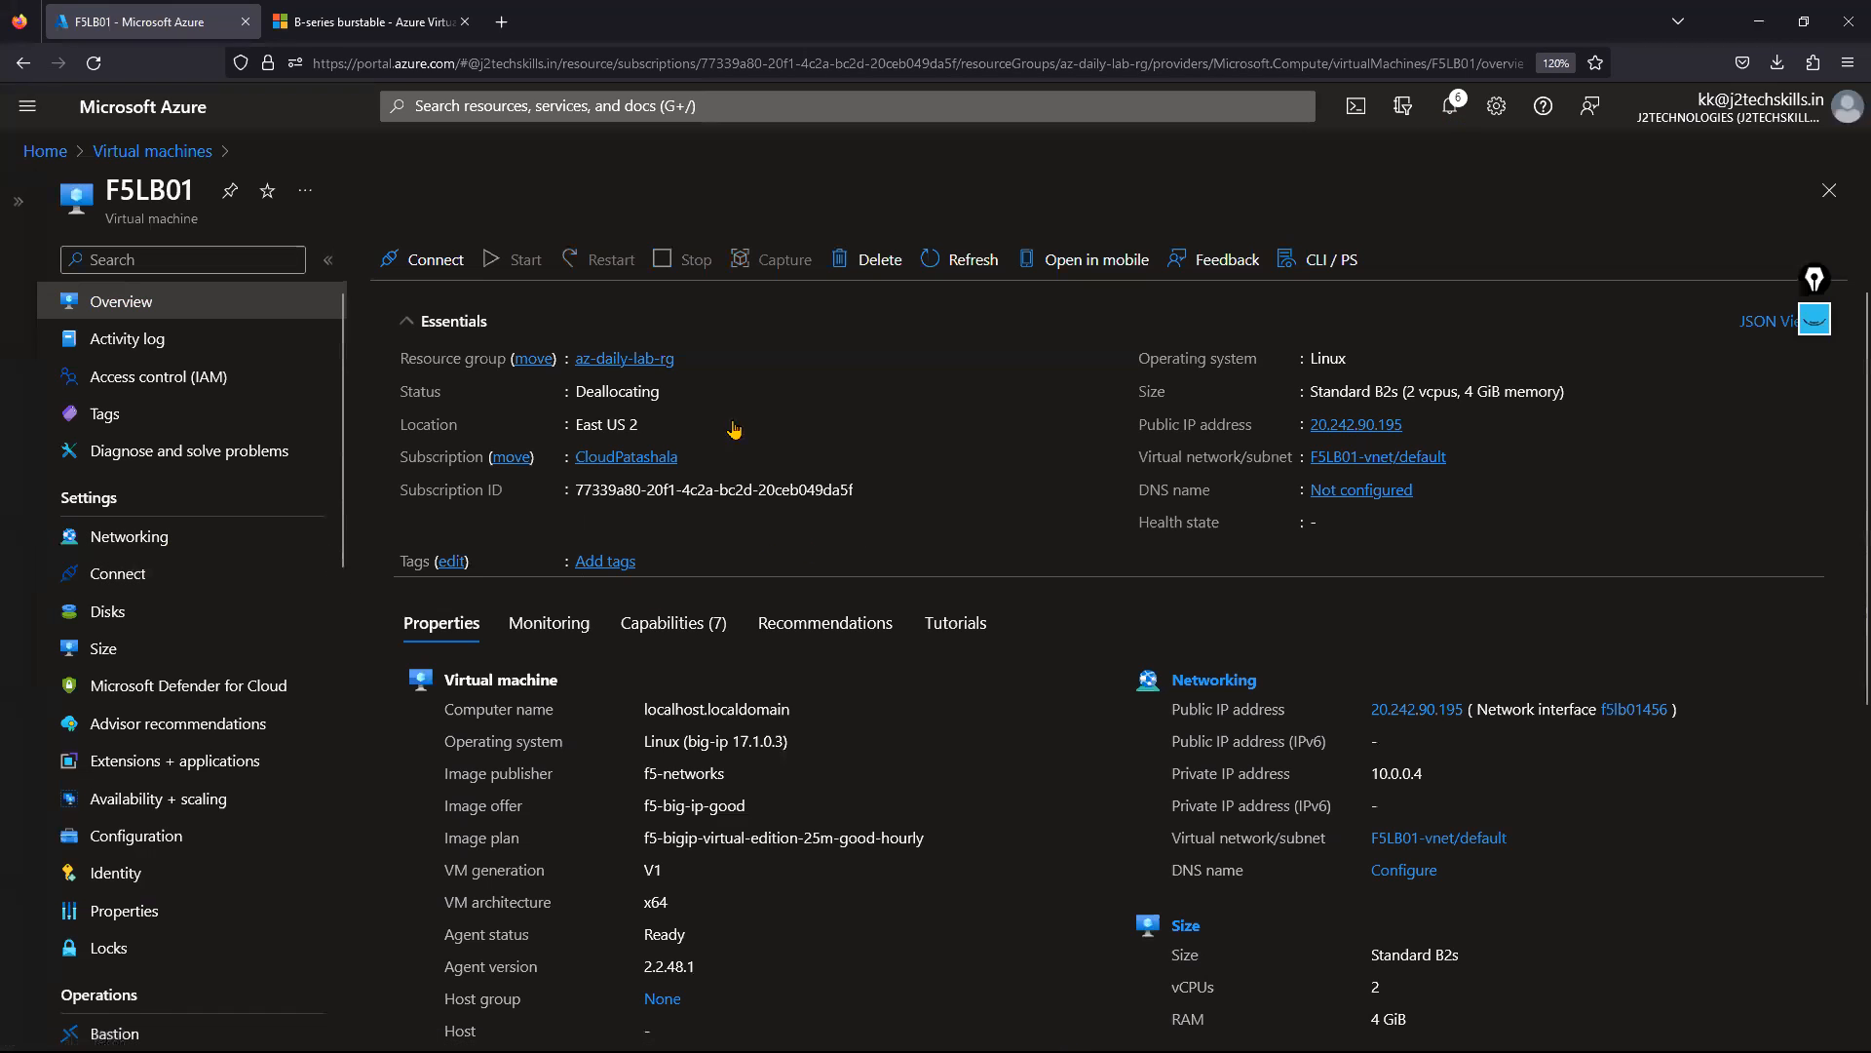
double_click(588, 391)
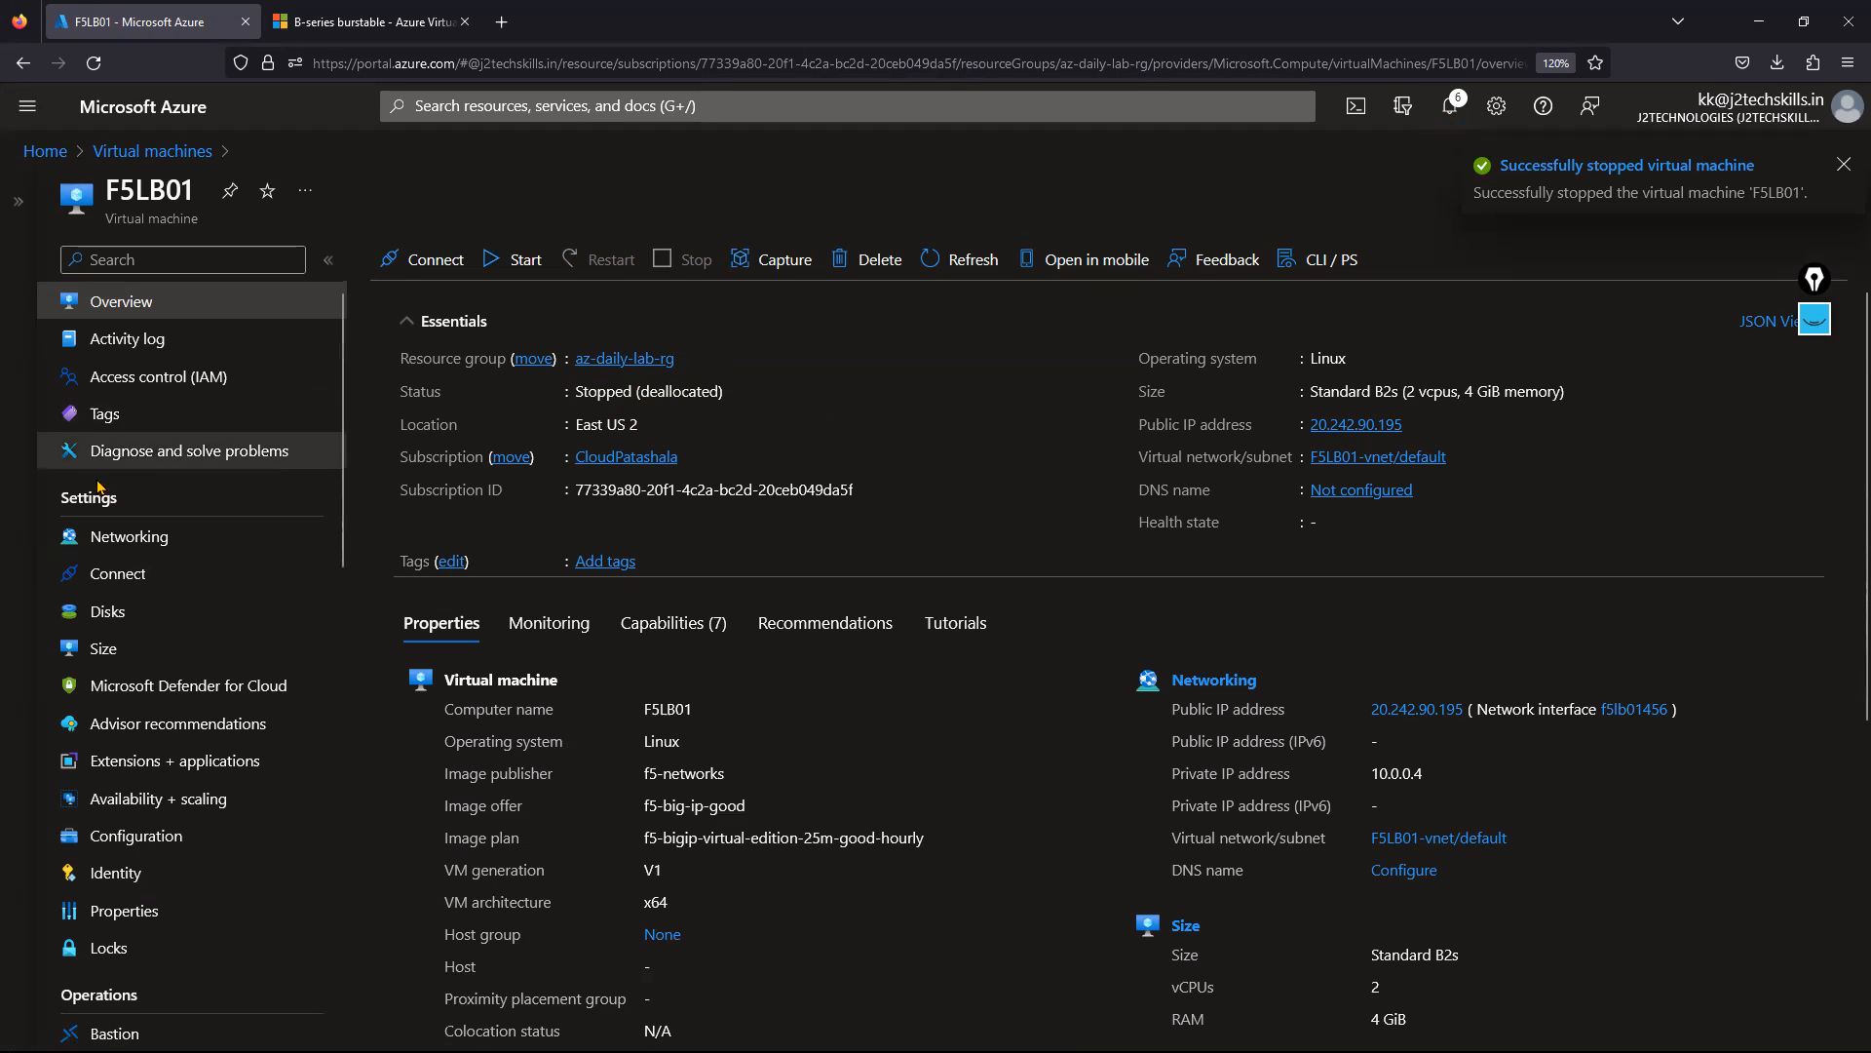
left_click(125, 536)
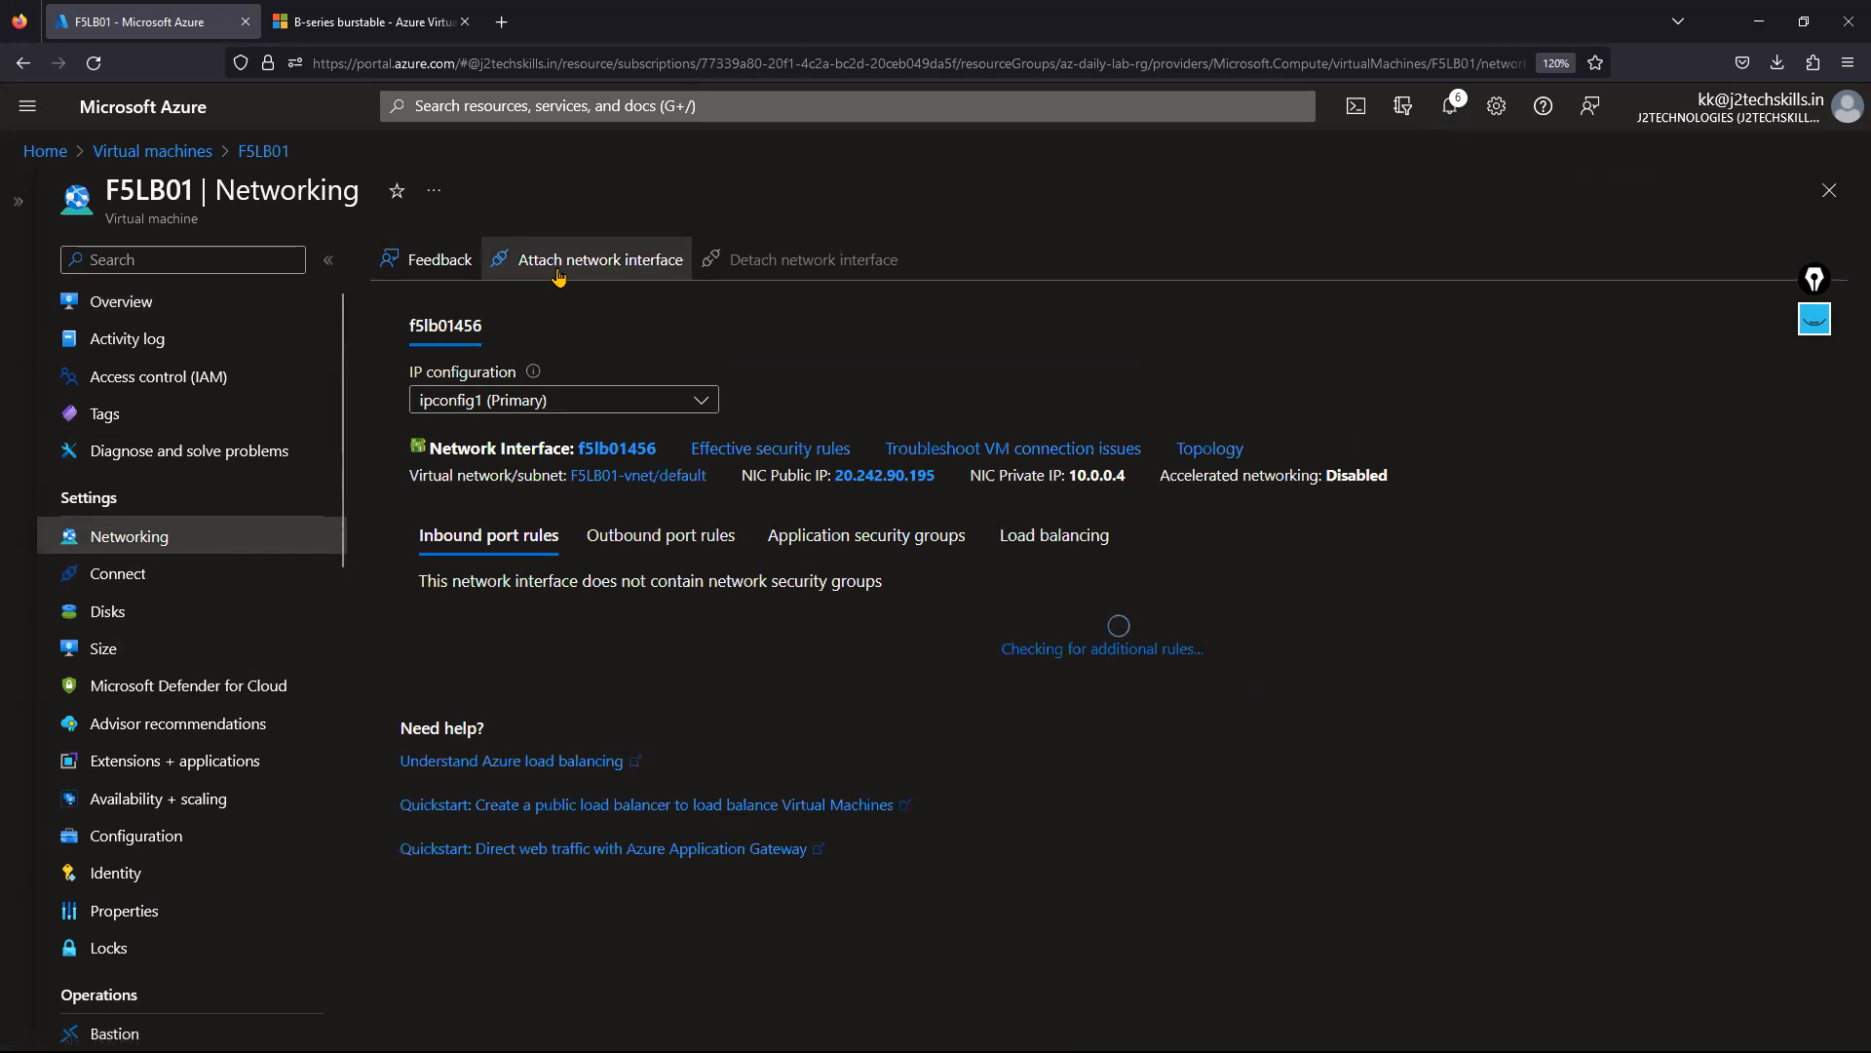
Attach the existing f5internal network interface to F5LB01 and return to its Overview.
left_click(559, 273)
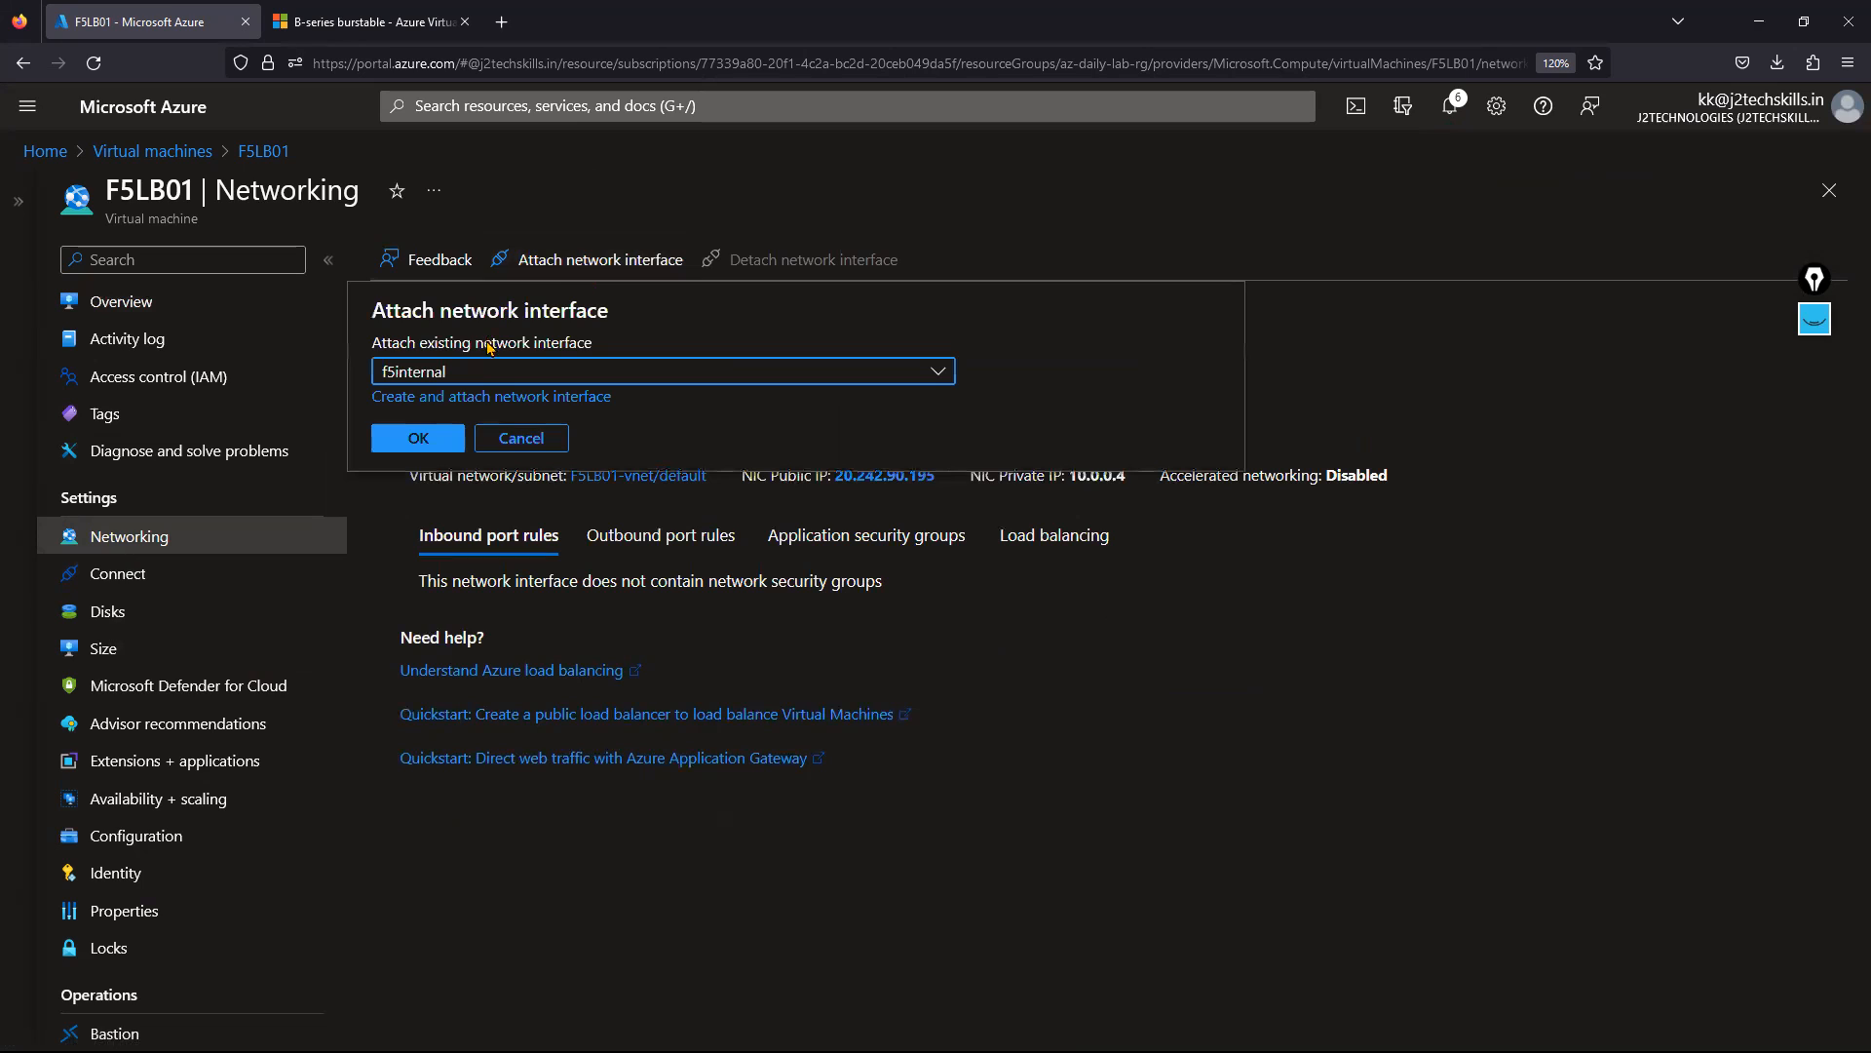
left_click(475, 371)
left_click(446, 458)
left_click(437, 436)
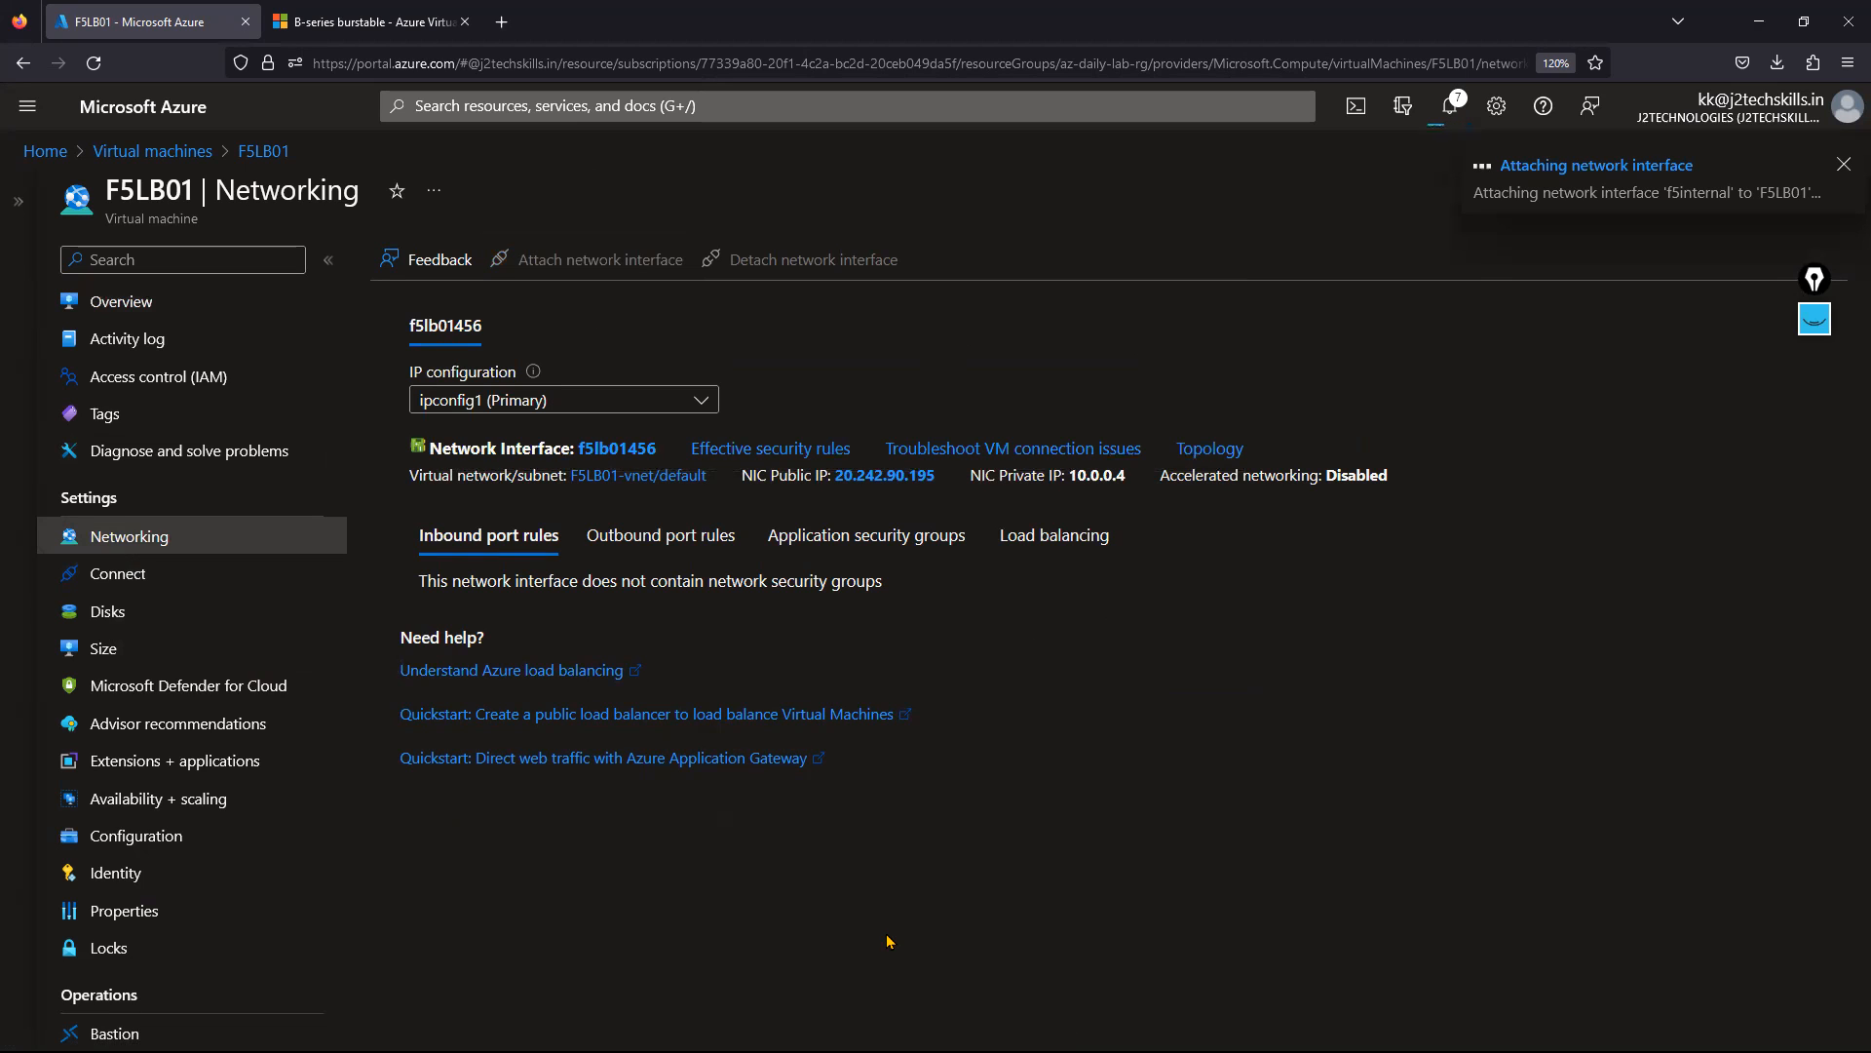
left_click(123, 304)
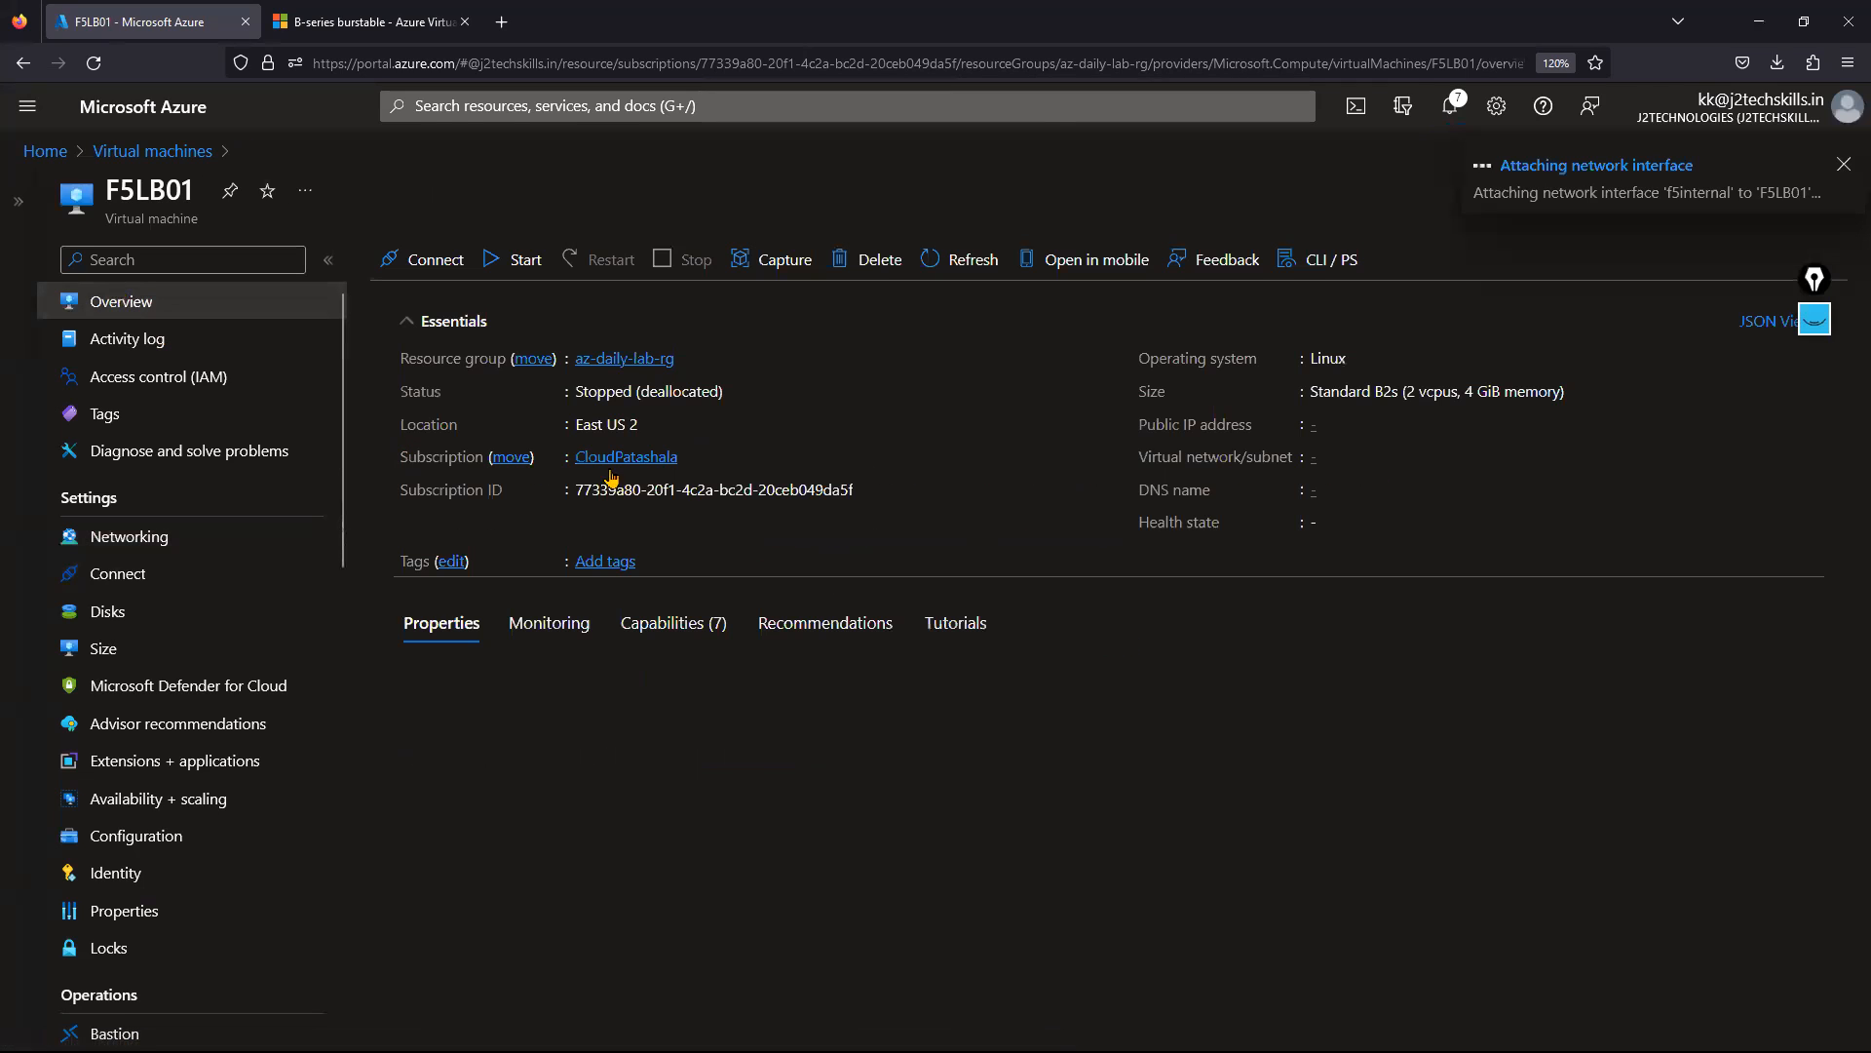